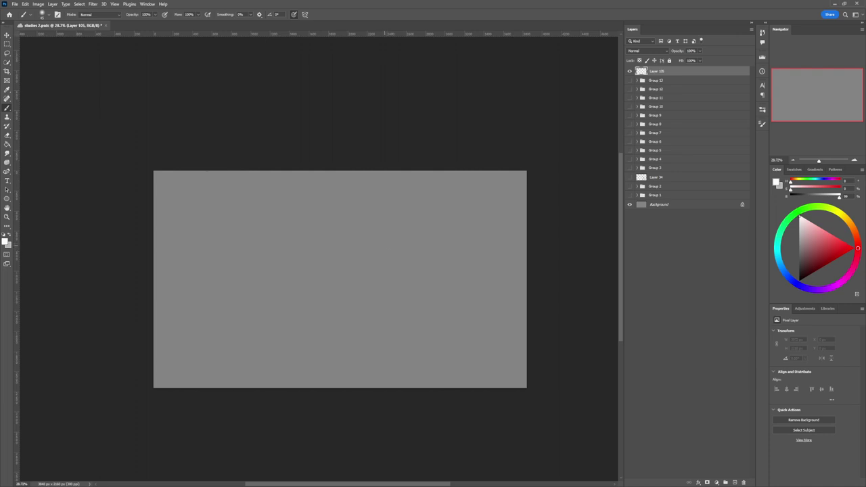
# Set the brush colour to black and rough in a small oval for the head in the canvas's upper middle
pyautogui.click(800, 280)
pyautogui.press('.')
pyautogui.moveTo(309, 218); pyautogui.dragTo(406, 219)
pyautogui.hotkey('ctrl', 'z')
pyautogui.press(',')
pyautogui.moveTo(303, 214)
pyautogui.mouseDown()
pyautogui.moveTo(378, 247)
pyautogui.moveTo(413, 230)
pyautogui.mouseUp()
pyautogui.hotkey('ctrl', 'z')
pyautogui.moveTo(309, 264); pyautogui.dragTo(386, 258)
pyautogui.hotkey('ctrl', 'z')
# Scale the head oval down to about 87% and shift it slightly lower
pyautogui.hotkey('ctrl', 't')
pyautogui.moveTo(347, 220)
pyautogui.mouseDown()
pyautogui.moveTo(337, 219)
pyautogui.moveTo(345, 232)
pyautogui.mouseUp()
pyautogui.moveTo(356, 217); pyautogui.dragTo(361, 211)
pyautogui.moveTo(347, 233); pyautogui.dragTo(345, 235)
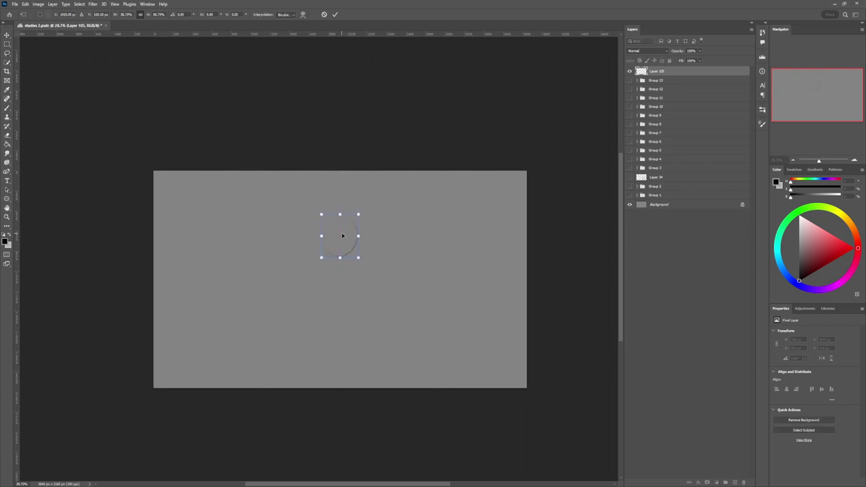
pyautogui.press('Return')
# Sketch the face edge, pointed jaw, neck line and rounded skull outline around the head oval
pyautogui.press('b')
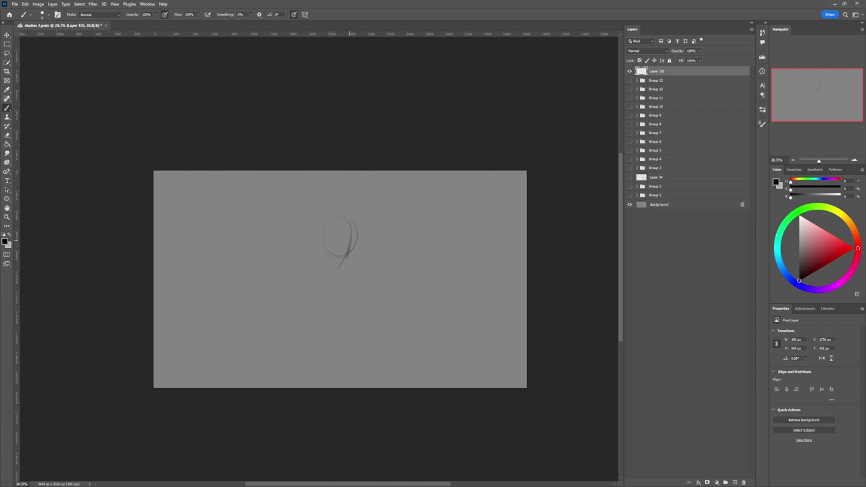
pyautogui.moveTo(351, 256)
pyautogui.mouseDown()
pyautogui.moveTo(345, 265)
pyautogui.moveTo(356, 249)
pyautogui.mouseUp()
pyautogui.moveTo(342, 263); pyautogui.dragTo(332, 254)
pyautogui.moveTo(327, 239); pyautogui.dragTo(329, 251)
pyautogui.moveTo(324, 224)
pyautogui.mouseDown()
pyautogui.moveTo(320, 239)
pyautogui.moveTo(337, 216)
pyautogui.moveTo(354, 222)
pyautogui.mouseUp()
# Erase the stray construction line below the chin
pyautogui.press('e')
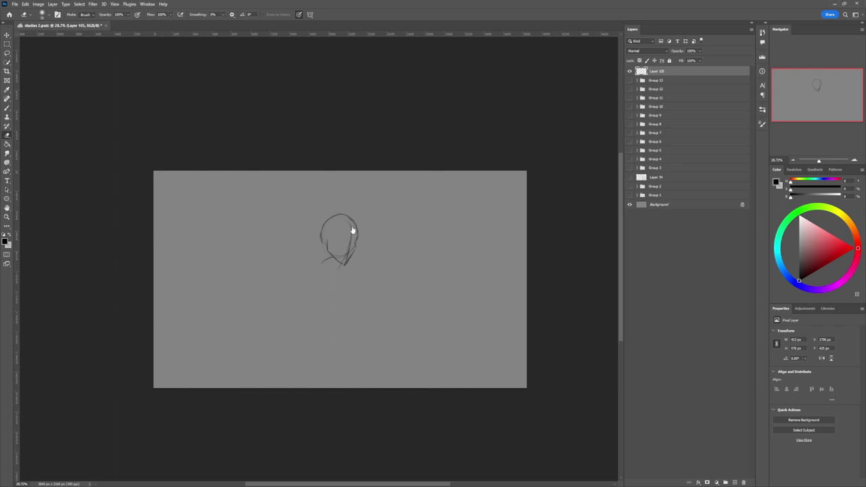
pyautogui.press('b')
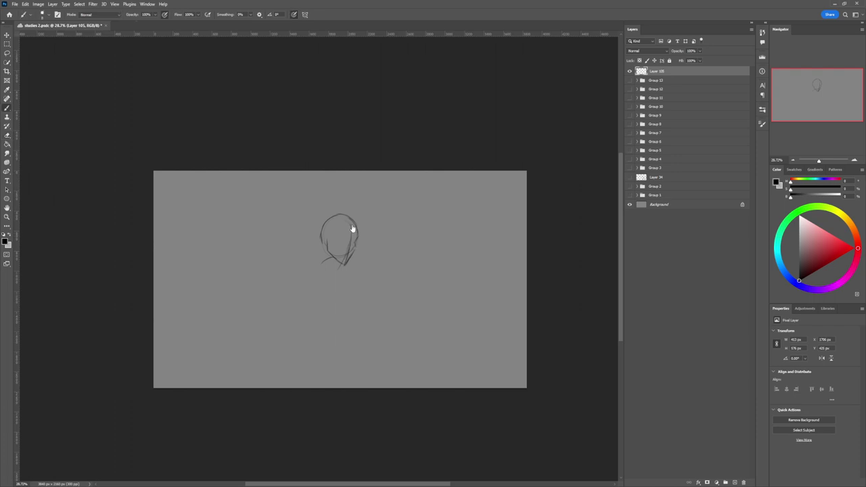
pyautogui.press('e')
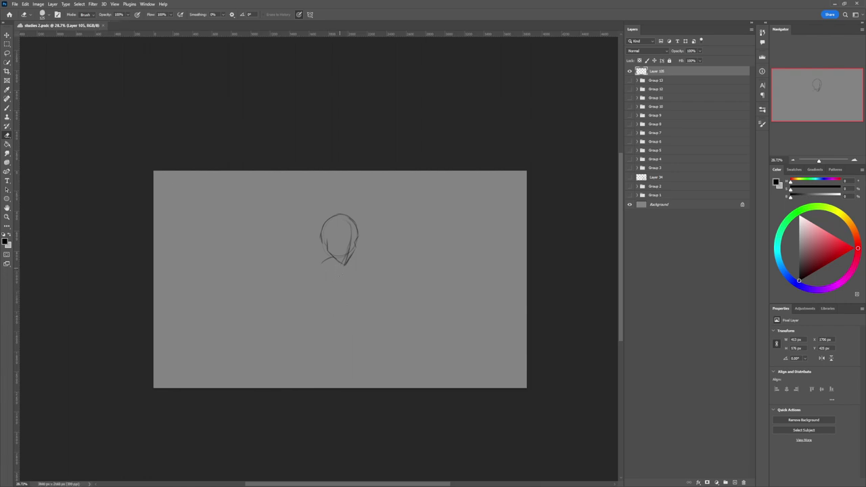
# Draw the ear on the side of the head, cleaning its overlap with the skull and adding inner detail
pyautogui.press('b')
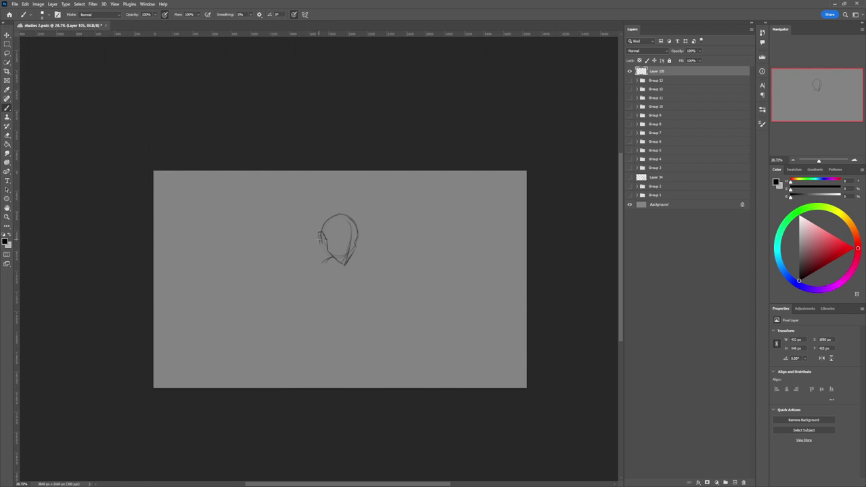
pyautogui.moveTo(319, 237); pyautogui.dragTo(321, 247)
pyautogui.press('e')
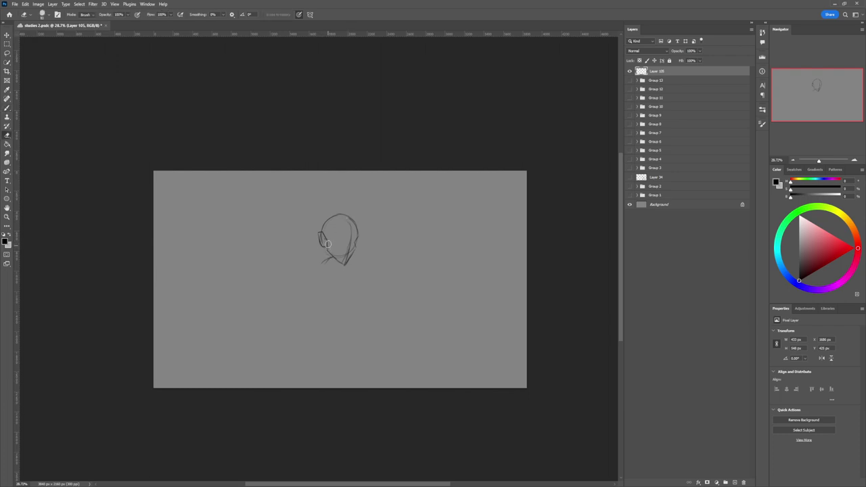
pyautogui.moveTo(320, 236); pyautogui.dragTo(325, 244)
pyautogui.press('b')
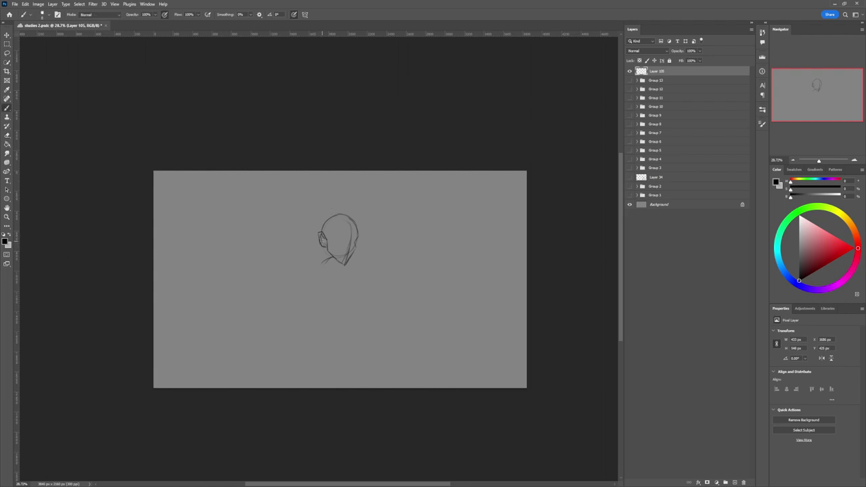
pyautogui.moveTo(325, 239); pyautogui.dragTo(324, 243)
# Sketch spiky hair on top of the head with jagged bangs falling over the forehead and ear
pyautogui.moveTo(357, 234); pyautogui.dragTo(356, 218)
pyautogui.moveTo(335, 216); pyautogui.dragTo(333, 200)
pyautogui.moveTo(327, 239); pyautogui.dragTo(330, 231)
pyautogui.moveTo(335, 211); pyautogui.dragTo(324, 213)
pyautogui.moveTo(262, 252); pyautogui.dragTo(273, 289)
pyautogui.hotkey('ctrl', 'z')
pyautogui.press('e')
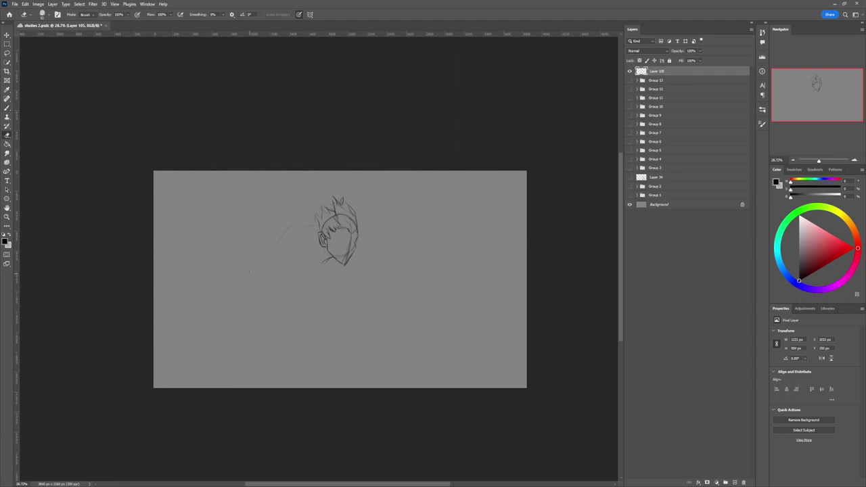
pyautogui.moveTo(272, 239)
pyautogui.mouseDown()
pyautogui.moveTo(291, 224)
pyautogui.moveTo(316, 232)
pyautogui.mouseUp()
pyautogui.press('b')
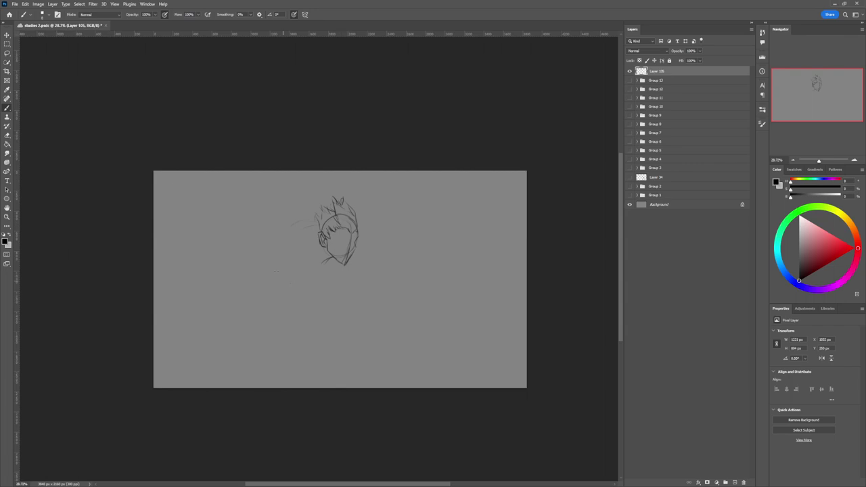
pyautogui.moveTo(271, 272); pyautogui.dragTo(278, 293)
pyautogui.hotkey('ctrl', 'z')
# Sketch the hunched back as a large curve behind the head and the torso's front line below the neck
pyautogui.moveTo(315, 283); pyautogui.dragTo(310, 303)
pyautogui.moveTo(295, 229)
pyautogui.mouseDown()
pyautogui.moveTo(271, 271)
pyautogui.moveTo(285, 301)
pyautogui.mouseUp()
pyautogui.press('e')
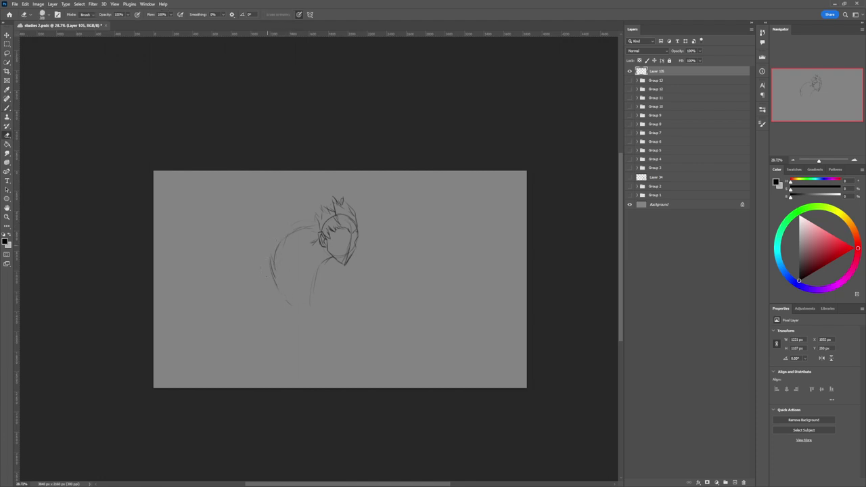
pyautogui.moveTo(268, 259); pyautogui.dragTo(268, 274)
pyautogui.press('b')
pyautogui.moveTo(288, 229)
pyautogui.mouseDown()
pyautogui.moveTo(294, 222)
pyautogui.moveTo(278, 285)
pyautogui.mouseUp()
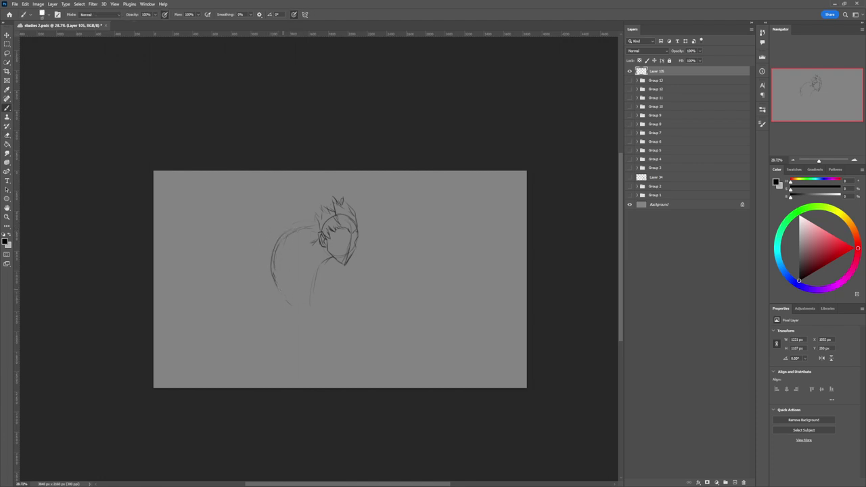
pyautogui.moveTo(274, 246); pyautogui.dragTo(283, 295)
# Draw the upper arm's rounded shoulder contour and underside, erasing the back curve where they overlap
pyautogui.moveTo(282, 277); pyautogui.dragTo(299, 270)
pyautogui.moveTo(276, 237)
pyautogui.mouseDown()
pyautogui.moveTo(292, 245)
pyautogui.moveTo(258, 267)
pyautogui.mouseUp()
pyautogui.moveTo(277, 283)
pyautogui.mouseDown()
pyautogui.moveTo(296, 273)
pyautogui.moveTo(277, 244)
pyautogui.moveTo(290, 272)
pyautogui.moveTo(287, 248)
pyautogui.moveTo(252, 275)
pyautogui.moveTo(287, 278)
pyautogui.mouseUp()
pyautogui.press('e')
pyautogui.press('b')
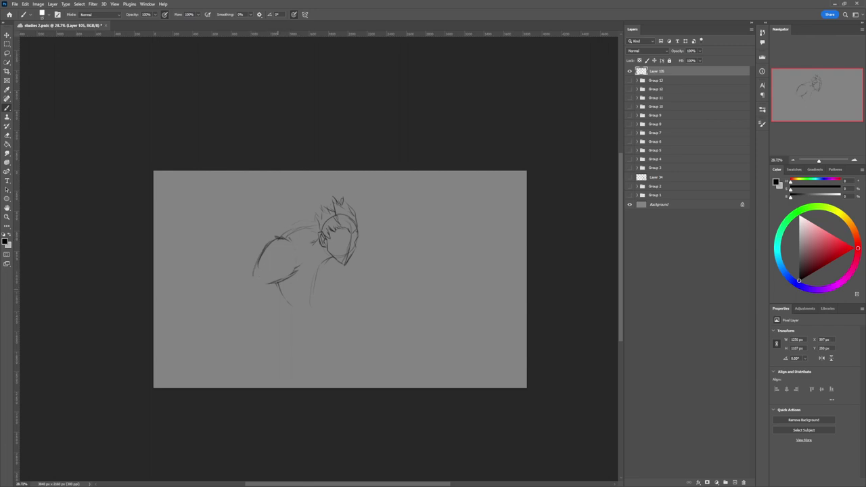
# Extend the upper arm toward the elbow and redraw both sides of the torso down to the waist
pyautogui.moveTo(275, 293); pyautogui.dragTo(263, 302)
pyautogui.moveTo(257, 267)
pyautogui.mouseDown()
pyautogui.moveTo(245, 284)
pyautogui.moveTo(290, 306)
pyautogui.moveTo(291, 331)
pyautogui.mouseUp()
pyautogui.moveTo(345, 285)
pyautogui.mouseDown()
pyautogui.moveTo(337, 300)
pyautogui.moveTo(342, 284)
pyautogui.moveTo(332, 292)
pyautogui.moveTo(329, 313)
pyautogui.mouseUp()
pyautogui.hotkey('ctrl', 'z')
pyautogui.hotkey('ctrl', 'z')
pyautogui.press('e')
pyautogui.moveTo(299, 287)
pyautogui.mouseDown()
pyautogui.moveTo(296, 300)
pyautogui.moveTo(282, 296)
pyautogui.mouseUp()
pyautogui.press('b')
pyautogui.press('e')
pyautogui.press('b')
pyautogui.moveTo(277, 285); pyautogui.dragTo(290, 330)
# Add the trapezius strokes, the far shoulder contour and the chest lines under the head
pyautogui.press('e')
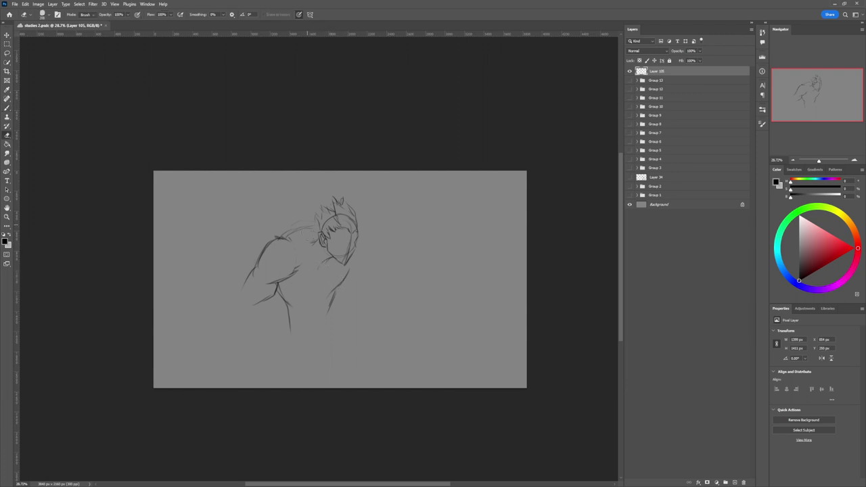
pyautogui.press('b')
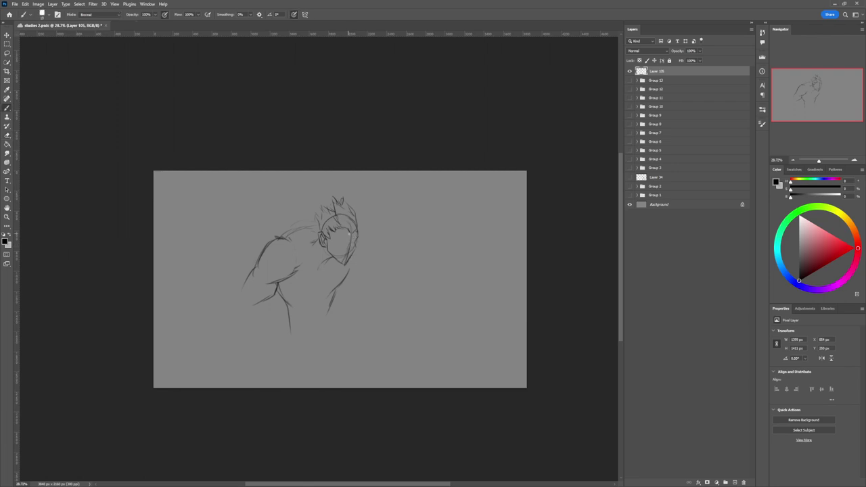
pyautogui.moveTo(278, 238); pyautogui.dragTo(315, 233)
pyautogui.moveTo(356, 257); pyautogui.dragTo(343, 280)
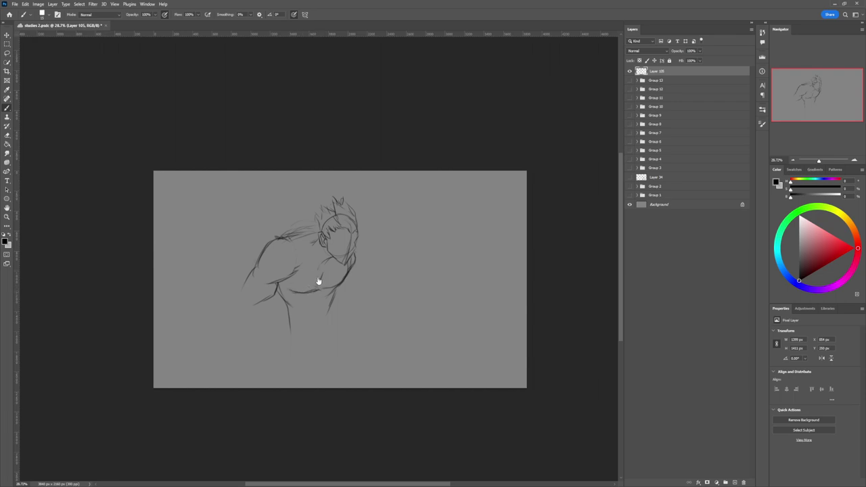
pyautogui.press('e')
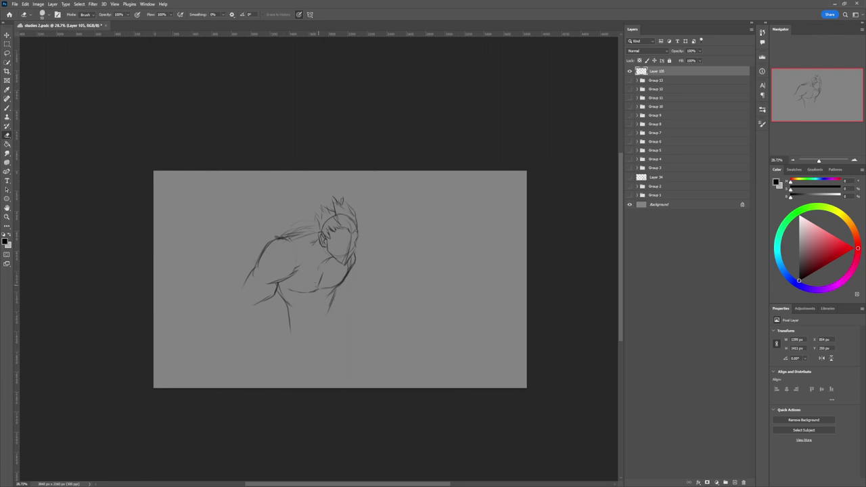
pyautogui.press('b')
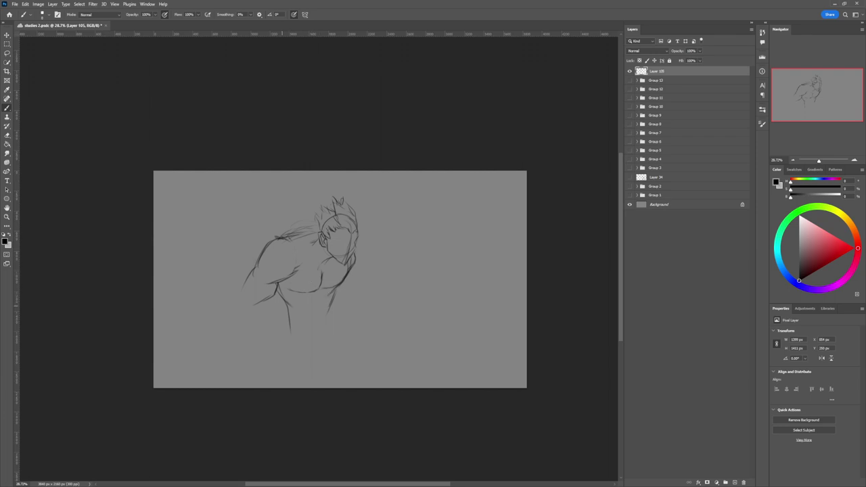
# Extend the waist downward and rough in a diagonal thigh line below the torso, undoing the unwanted strokes
pyautogui.moveTo(281, 306); pyautogui.dragTo(274, 336)
pyautogui.moveTo(317, 341); pyautogui.dragTo(291, 361)
pyautogui.moveTo(338, 331); pyautogui.dragTo(285, 371)
pyautogui.moveTo(363, 298); pyautogui.dragTo(396, 333)
pyautogui.hotkey('ctrl', 'z')
pyautogui.hotkey('ctrl', 'z')
pyautogui.hotkey('ctrl', 'z')
# Scale the whole figure sketch down slightly and reposition it to leave room for the legs
pyautogui.hotkey('ctrl', 't')
pyautogui.moveTo(373, 196); pyautogui.dragTo(352, 222)
pyautogui.moveTo(339, 277); pyautogui.dragTo(350, 260)
pyautogui.press('Return')
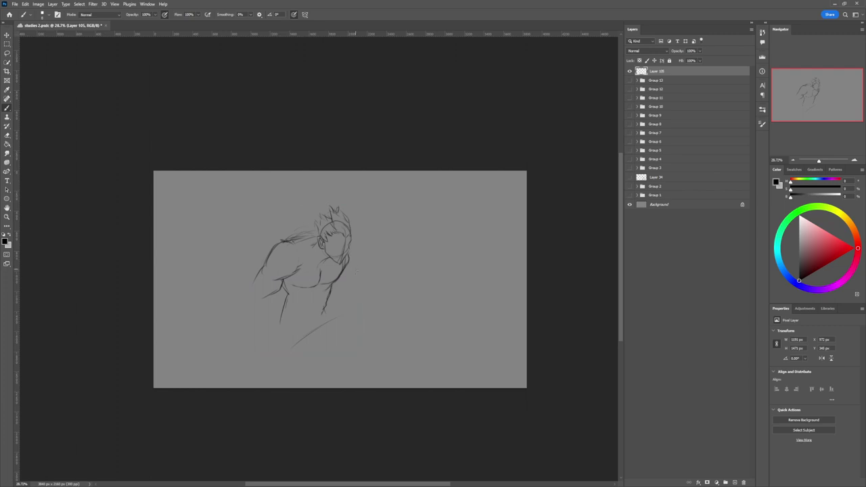
# Sketch the far leg with its raised thigh, bent knee and shin, plus the near thigh's diagonal fold lines
pyautogui.moveTo(322, 313)
pyautogui.mouseDown()
pyautogui.moveTo(364, 298)
pyautogui.moveTo(364, 306)
pyautogui.moveTo(344, 301)
pyautogui.moveTo(421, 329)
pyautogui.moveTo(433, 359)
pyautogui.mouseUp()
pyautogui.press('e')
pyautogui.press('b')
pyautogui.moveTo(324, 348)
pyautogui.mouseDown()
pyautogui.moveTo(358, 329)
pyautogui.moveTo(348, 334)
pyautogui.mouseUp()
pyautogui.moveTo(291, 355); pyautogui.dragTo(357, 326)
pyautogui.moveTo(314, 358); pyautogui.dragTo(368, 352)
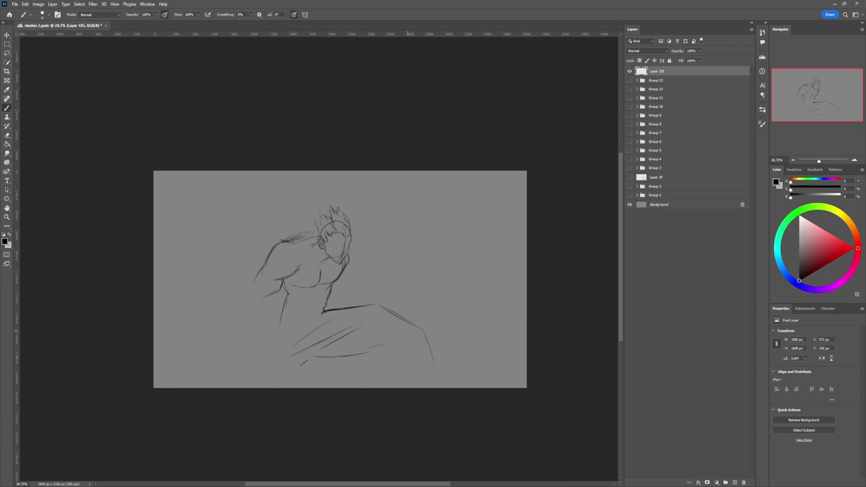
pyautogui.moveTo(407, 332)
pyautogui.mouseDown()
pyautogui.moveTo(372, 355)
pyautogui.moveTo(387, 356)
pyautogui.moveTo(382, 351)
pyautogui.moveTo(379, 364)
pyautogui.moveTo(436, 379)
pyautogui.moveTo(407, 371)
pyautogui.mouseUp()
# Scale down the whole figure including the legs and move it slightly upward
pyautogui.hotkey('ctrl', 't')
pyautogui.moveTo(437, 205); pyautogui.dragTo(418, 224)
pyautogui.moveTo(375, 265); pyautogui.dragTo(383, 246)
pyautogui.press('Return')
pyautogui.press('Return')
# Select the far leg with the Lasso, scale it down to shorten the thigh, and deselect
pyautogui.press('l')
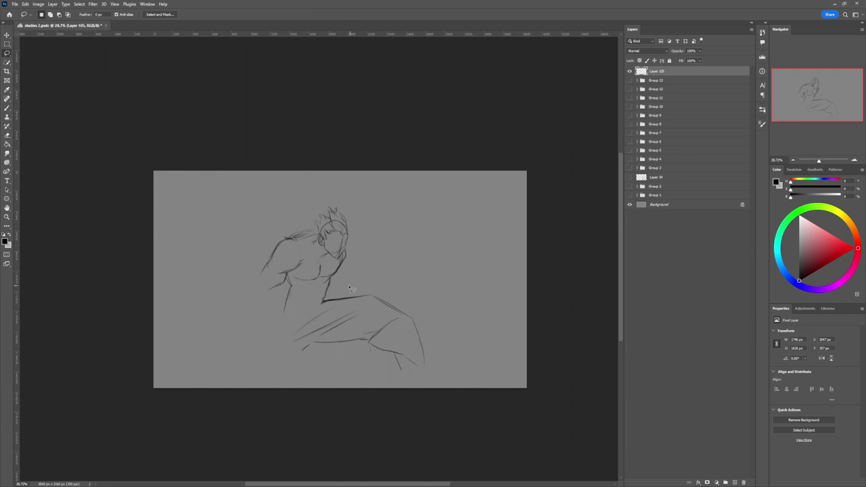
pyautogui.moveTo(352, 289)
pyautogui.mouseDown()
pyautogui.moveTo(400, 393)
pyautogui.moveTo(440, 315)
pyautogui.moveTo(453, 338)
pyautogui.moveTo(430, 335)
pyautogui.mouseUp()
pyautogui.hotkey('ctrl', 't')
pyautogui.moveTo(373, 388); pyautogui.dragTo(387, 355)
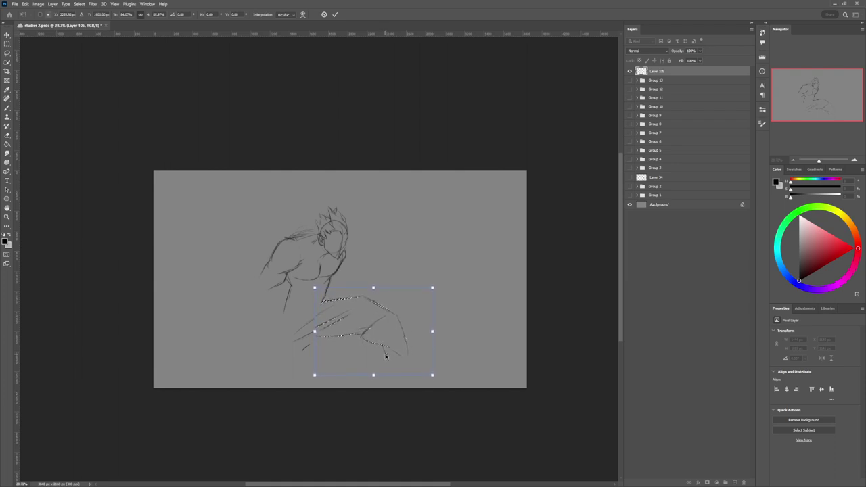
pyautogui.press('Return')
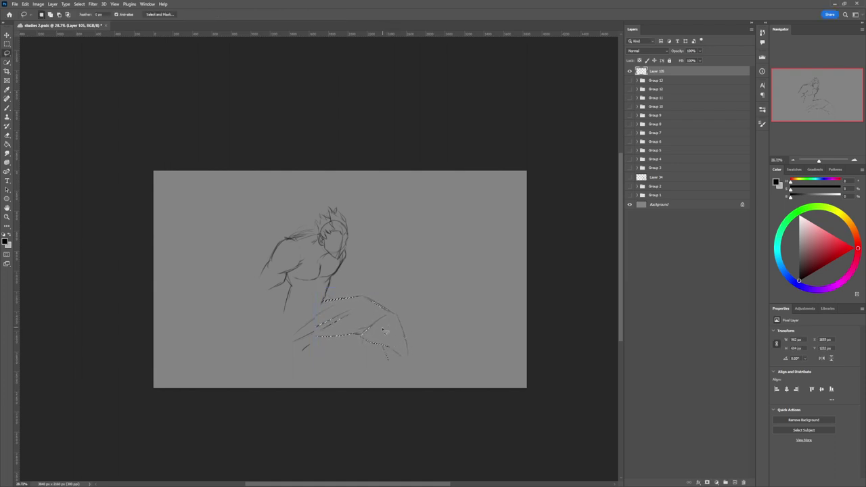
pyautogui.hotkey('ctrl', 'd')
# Erase the loose strokes of the near thigh and redraw its inner contour as a long diagonal toward the lower edge
pyautogui.press('b')
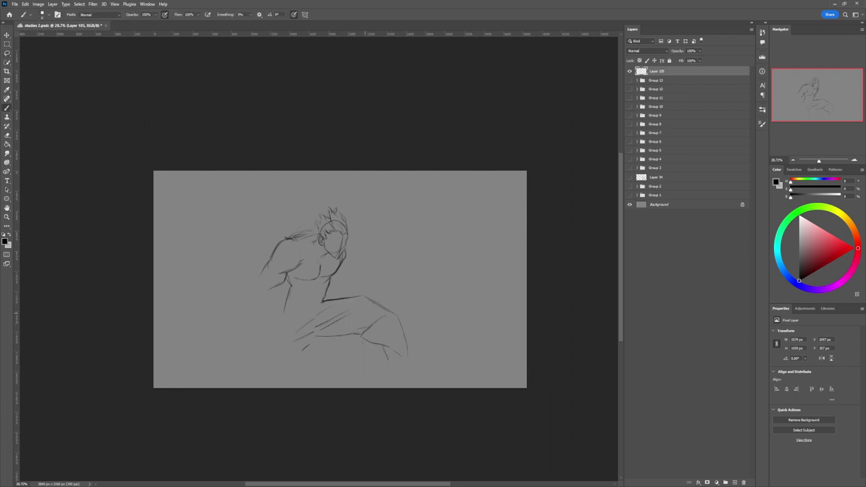
pyautogui.press('e')
pyautogui.moveTo(299, 344)
pyautogui.mouseDown()
pyautogui.moveTo(324, 331)
pyautogui.moveTo(300, 338)
pyautogui.moveTo(314, 328)
pyautogui.moveTo(329, 333)
pyautogui.moveTo(285, 372)
pyautogui.mouseUp()
pyautogui.press('b')
pyautogui.moveTo(323, 321)
pyautogui.mouseDown()
pyautogui.moveTo(276, 380)
pyautogui.moveTo(310, 343)
pyautogui.moveTo(304, 341)
pyautogui.moveTo(339, 317)
pyautogui.mouseUp()
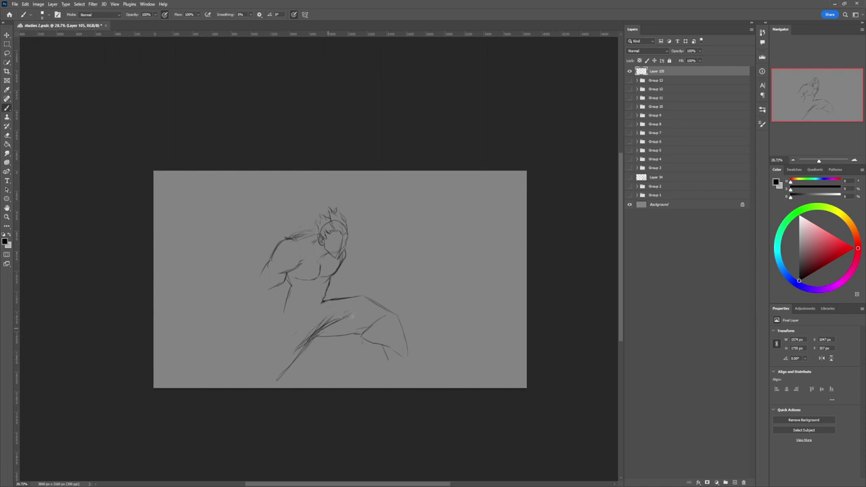
pyautogui.moveTo(298, 352)
pyautogui.mouseDown()
pyautogui.moveTo(342, 318)
pyautogui.moveTo(294, 353)
pyautogui.moveTo(338, 321)
pyautogui.moveTo(339, 312)
pyautogui.moveTo(315, 328)
pyautogui.mouseUp()
# Draw the near leg's outer contour from the waist down past the hip
pyautogui.press('e')
pyautogui.press('b')
pyautogui.moveTo(287, 306)
pyautogui.mouseDown()
pyautogui.moveTo(272, 344)
pyautogui.moveTo(246, 375)
pyautogui.moveTo(289, 368)
pyautogui.moveTo(277, 383)
pyautogui.moveTo(303, 349)
pyautogui.moveTo(296, 336)
pyautogui.moveTo(243, 376)
pyautogui.mouseUp()
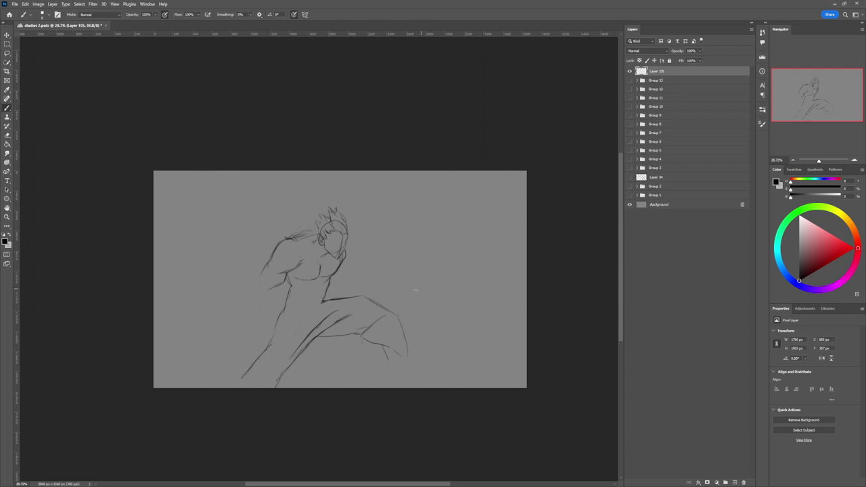
# Enlarge the whole figure to about 134% and position it so the legs run off the canvas's lower edge
pyautogui.hotkey('ctrl', 't')
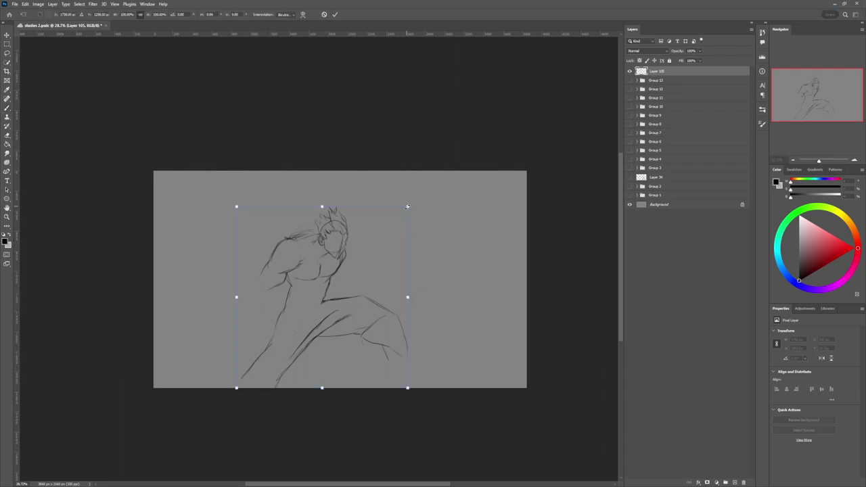
pyautogui.moveTo(408, 207); pyautogui.dragTo(423, 191)
pyautogui.moveTo(412, 228)
pyautogui.mouseDown()
pyautogui.moveTo(416, 254)
pyautogui.moveTo(448, 218)
pyautogui.moveTo(416, 251)
pyautogui.moveTo(444, 249)
pyautogui.moveTo(420, 313)
pyautogui.mouseUp()
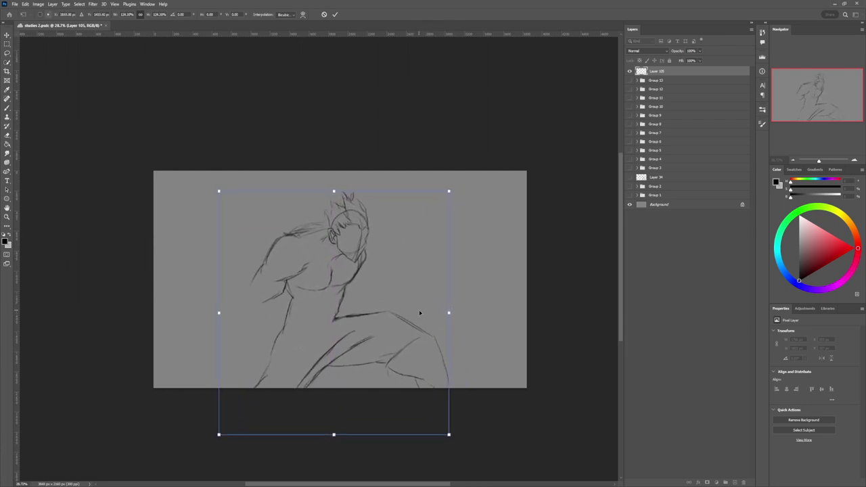
pyautogui.press('Return')
# Lengthen the upper arm's outer line, then lasso the arm and rotate it clockwise away from the torso
pyautogui.press('b')
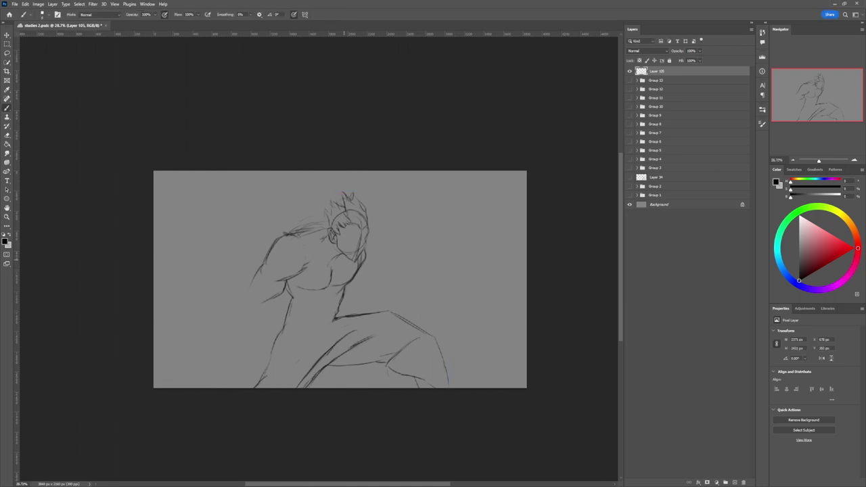
pyautogui.moveTo(259, 270); pyautogui.dragTo(245, 291)
pyautogui.press('l')
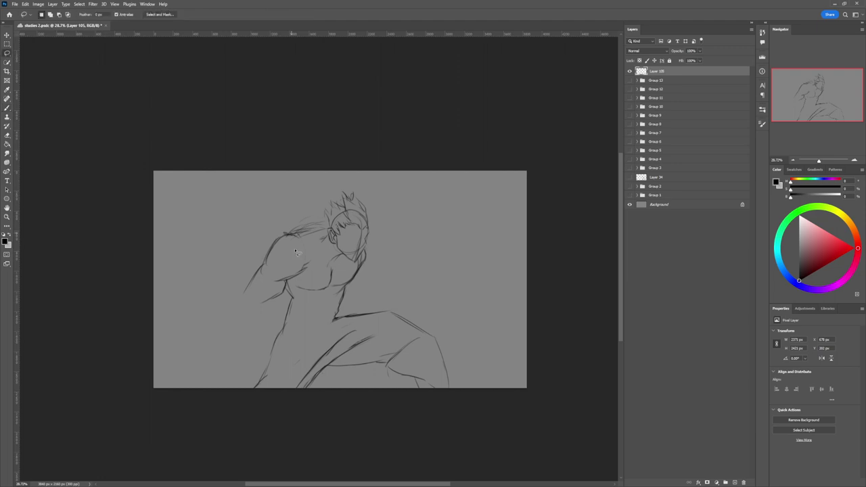
pyautogui.moveTo(288, 287)
pyautogui.mouseDown()
pyautogui.moveTo(311, 263)
pyautogui.moveTo(234, 306)
pyautogui.moveTo(287, 292)
pyautogui.mouseUp()
pyautogui.hotkey('ctrl', 't')
pyautogui.moveTo(329, 237)
pyautogui.mouseDown()
pyautogui.moveTo(338, 257)
pyautogui.moveTo(298, 259)
pyautogui.mouseUp()
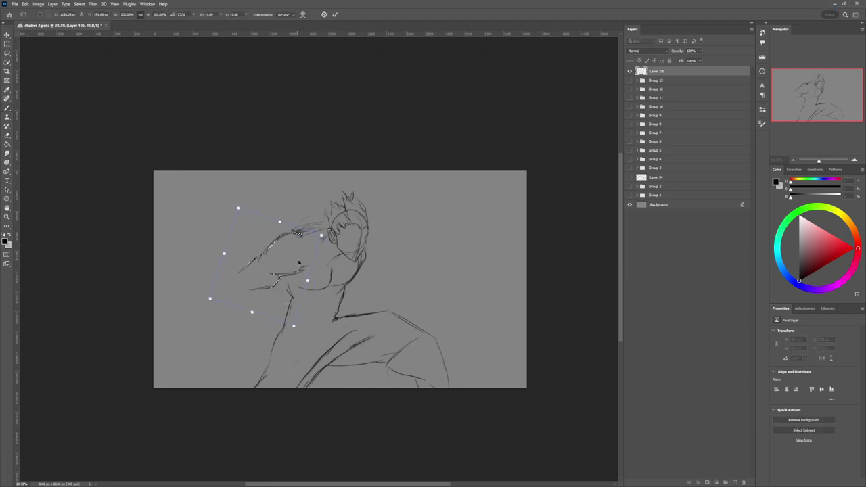
pyautogui.press('Return')
# Sketch the elbow, the forearm hanging down beside the torso, and a closed fist at its end
pyautogui.press('b')
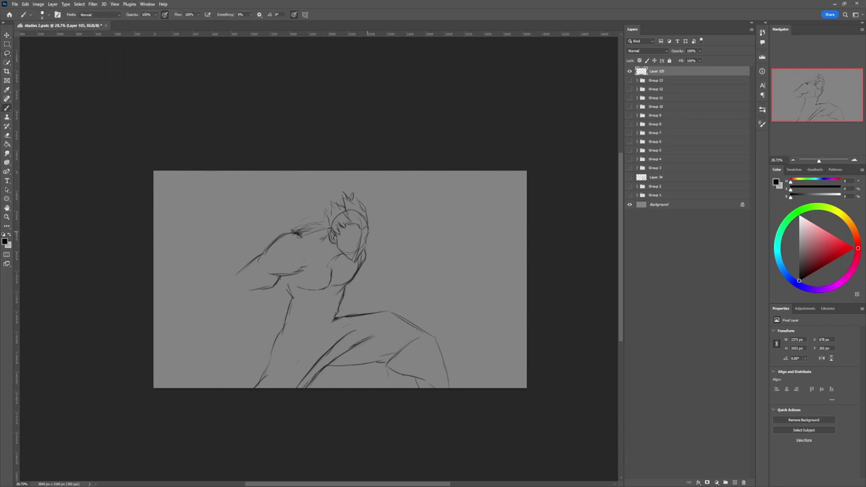
pyautogui.moveTo(249, 264)
pyautogui.mouseDown()
pyautogui.moveTo(237, 276)
pyautogui.moveTo(248, 295)
pyautogui.moveTo(222, 301)
pyautogui.moveTo(220, 335)
pyautogui.moveTo(248, 299)
pyautogui.moveTo(231, 347)
pyautogui.mouseUp()
pyautogui.moveTo(220, 317)
pyautogui.mouseDown()
pyautogui.moveTo(221, 347)
pyautogui.moveTo(223, 339)
pyautogui.mouseUp()
pyautogui.moveTo(218, 344); pyautogui.dragTo(230, 372)
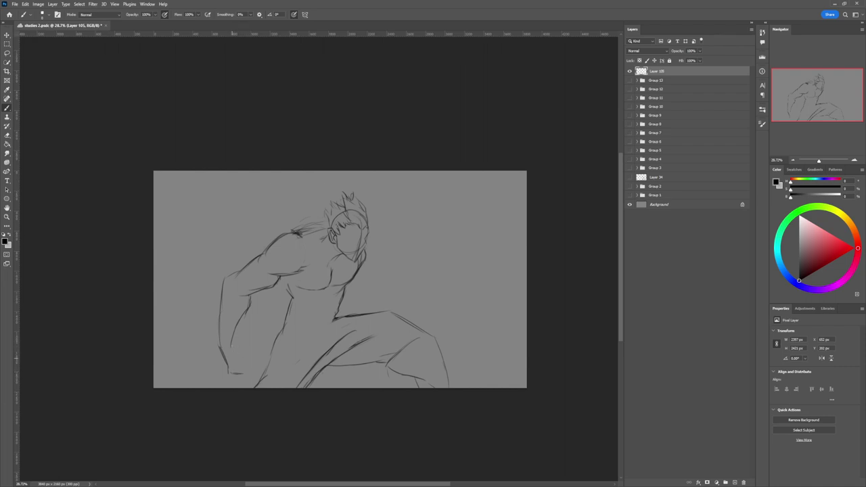
pyautogui.moveTo(240, 352)
pyautogui.mouseDown()
pyautogui.moveTo(240, 379)
pyautogui.moveTo(249, 364)
pyautogui.moveTo(233, 348)
pyautogui.moveTo(247, 359)
pyautogui.moveTo(247, 377)
pyautogui.moveTo(222, 357)
pyautogui.mouseUp()
# Lasso the hanging forearm and fist, move them slightly up toward the torso, and erase the mismatched outer line at the join
pyautogui.press('e')
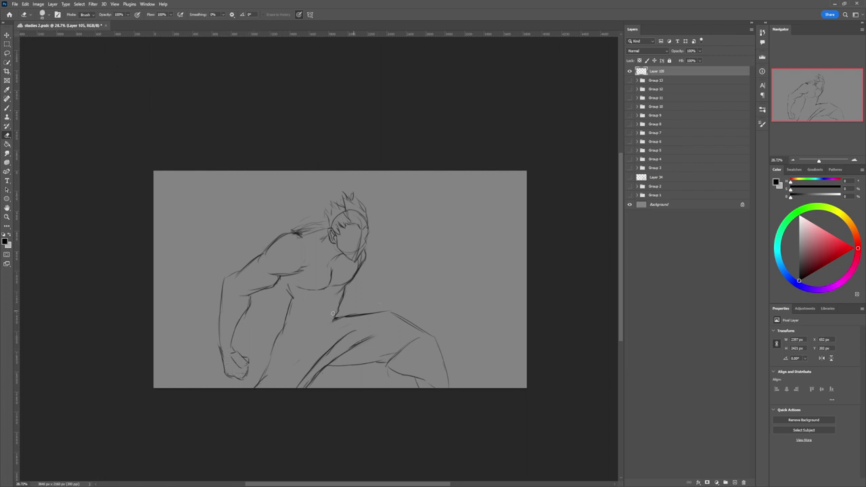
pyautogui.press('l')
pyautogui.moveTo(230, 318)
pyautogui.mouseDown()
pyautogui.moveTo(211, 366)
pyautogui.moveTo(256, 345)
pyautogui.mouseUp()
pyautogui.hotkey('ctrl', 't')
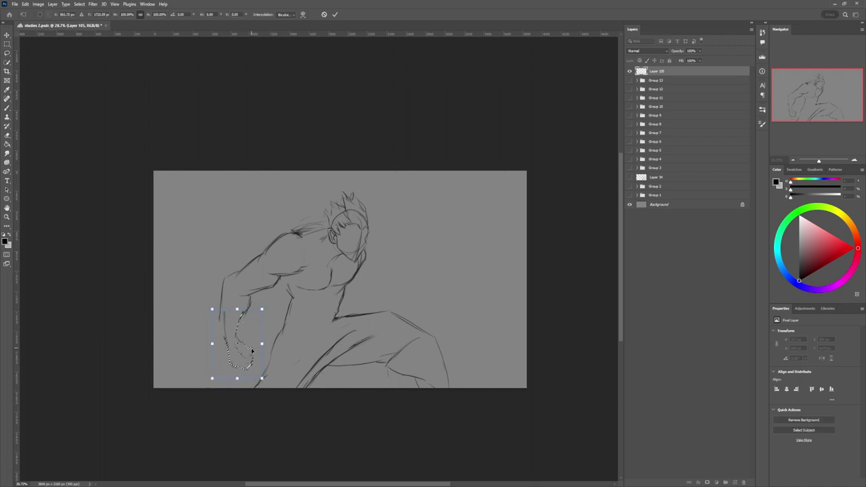
pyautogui.press('Return')
pyautogui.hotkey('ctrl', 'd')
pyautogui.press('e')
pyautogui.moveTo(220, 307); pyautogui.dragTo(224, 324)
# Redraw the near side of the torso below the armpit and sketch the abdominal muscles
pyautogui.press('b')
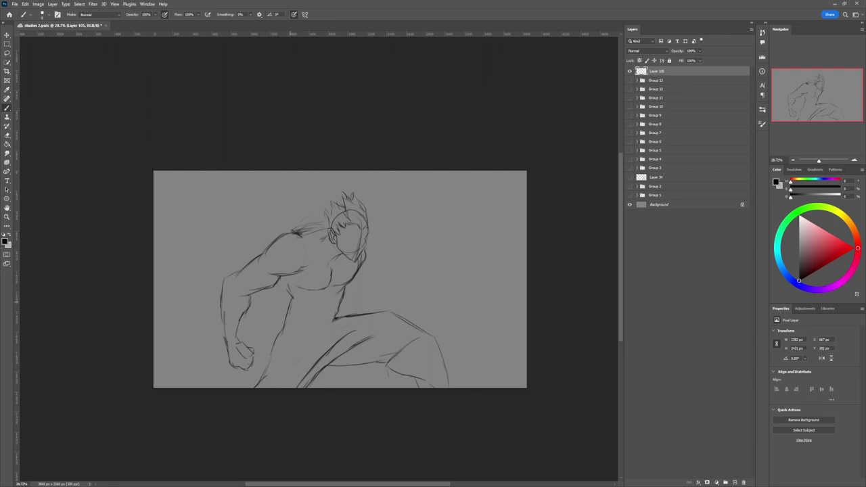
pyautogui.moveTo(291, 291)
pyautogui.mouseDown()
pyautogui.moveTo(289, 311)
pyautogui.moveTo(292, 302)
pyautogui.mouseUp()
pyautogui.press('e')
pyautogui.moveTo(286, 277); pyautogui.dragTo(287, 317)
pyautogui.press('b')
# Erase the rough armpit line and redraw it as one darker curve running from the upper arm to the chest
pyautogui.press('e')
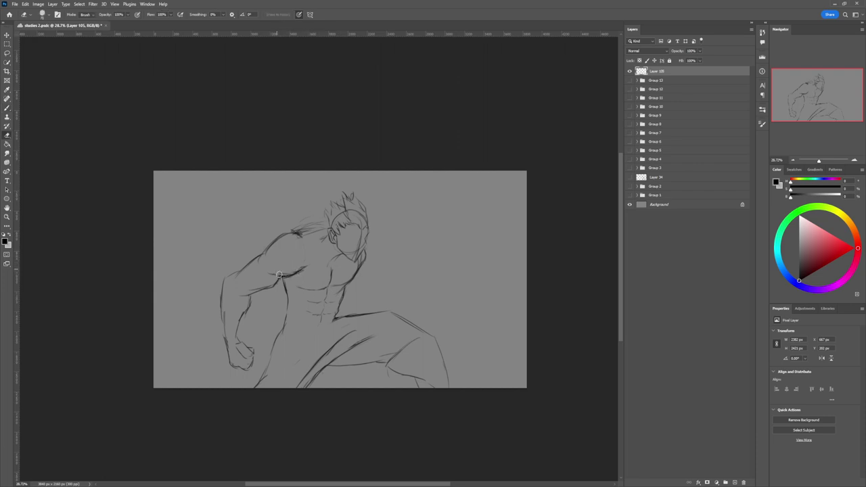
pyautogui.press('b')
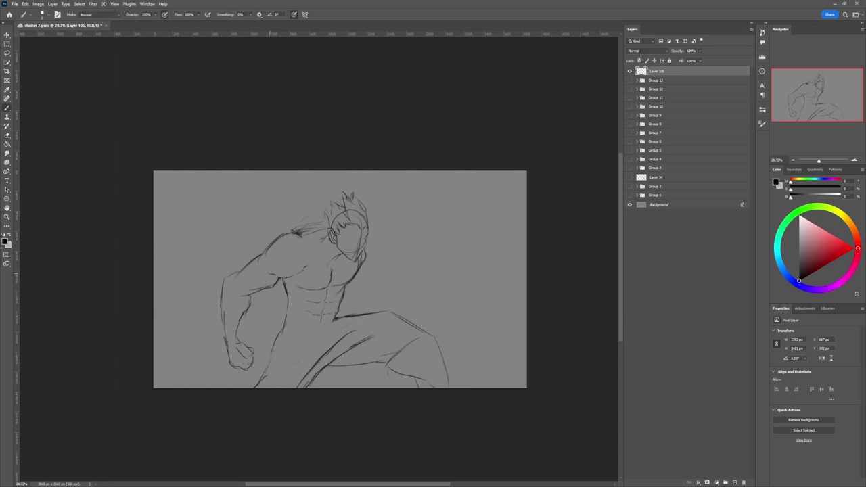
pyautogui.moveTo(272, 274); pyautogui.dragTo(301, 271)
# Erase the near shoulder's rough top line, redraw it as a bold rounded contour, and add the vest's armhole curve around it
pyautogui.press('e')
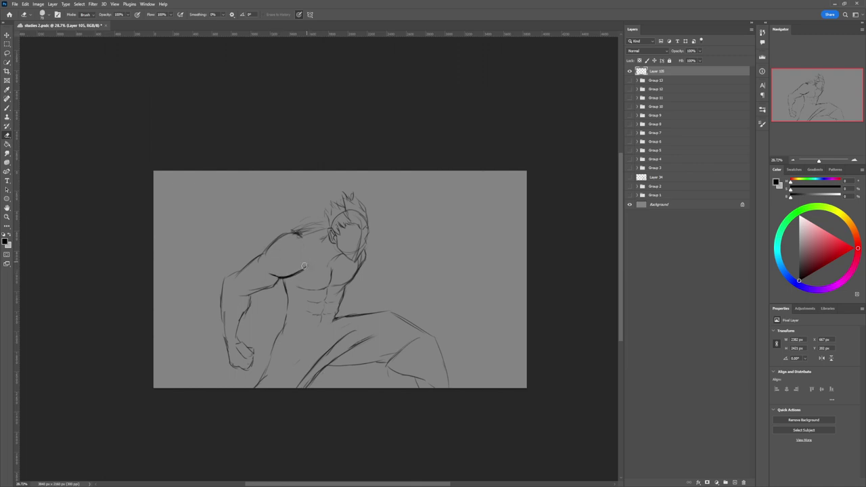
pyautogui.moveTo(293, 237); pyautogui.dragTo(263, 257)
pyautogui.press('b')
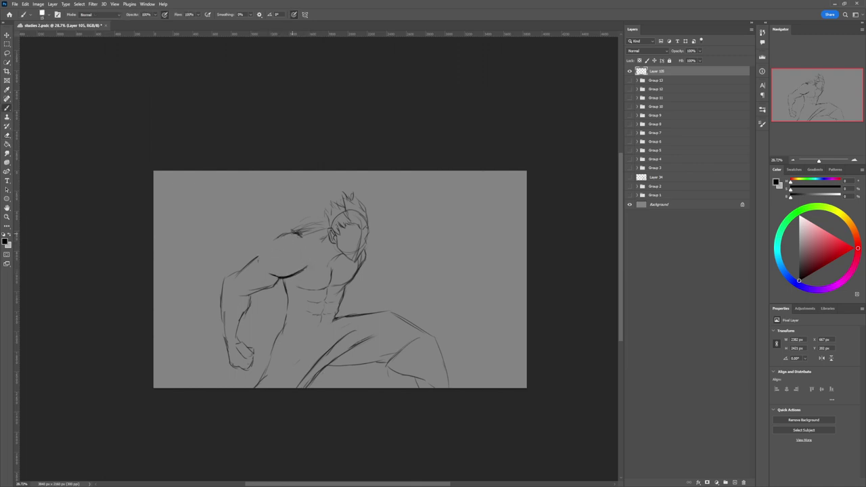
pyautogui.moveTo(294, 232); pyautogui.dragTo(261, 254)
pyautogui.moveTo(272, 239)
pyautogui.mouseDown()
pyautogui.moveTo(256, 267)
pyautogui.moveTo(232, 278)
pyautogui.mouseUp()
pyautogui.moveTo(302, 237)
pyautogui.mouseDown()
pyautogui.moveTo(305, 283)
pyautogui.moveTo(285, 289)
pyautogui.moveTo(306, 275)
pyautogui.moveTo(288, 290)
pyautogui.mouseUp()
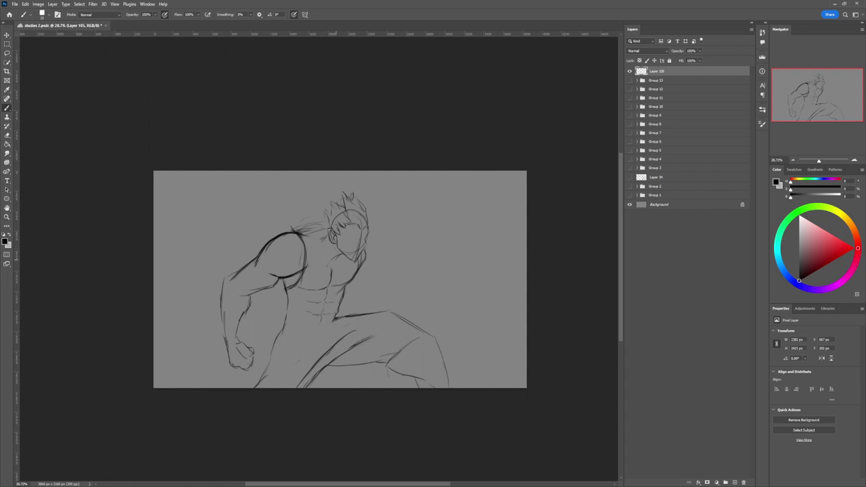
# Sketch a spiky fur collar behind the neck and down over the near side of the chest
pyautogui.moveTo(324, 262); pyautogui.dragTo(321, 270)
pyautogui.moveTo(308, 227); pyautogui.dragTo(295, 215)
pyautogui.moveTo(313, 243); pyautogui.dragTo(290, 221)
pyautogui.moveTo(299, 223)
pyautogui.mouseDown()
pyautogui.moveTo(289, 218)
pyautogui.moveTo(320, 215)
pyautogui.moveTo(310, 207)
pyautogui.moveTo(315, 229)
pyautogui.mouseUp()
pyautogui.moveTo(325, 238)
pyautogui.mouseDown()
pyautogui.moveTo(314, 233)
pyautogui.moveTo(324, 279)
pyautogui.mouseUp()
pyautogui.moveTo(328, 266); pyautogui.dragTo(319, 278)
# Draw the near side of an open vest, from its front edge down to a pointed, jagged hem below the armpit
pyautogui.moveTo(320, 244); pyautogui.dragTo(314, 288)
pyautogui.moveTo(317, 247)
pyautogui.mouseDown()
pyautogui.moveTo(302, 311)
pyautogui.moveTo(296, 319)
pyautogui.moveTo(287, 302)
pyautogui.moveTo(272, 309)
pyautogui.mouseUp()
pyautogui.moveTo(280, 277)
pyautogui.mouseDown()
pyautogui.moveTo(274, 302)
pyautogui.moveTo(282, 307)
pyautogui.mouseUp()
# Clean up the near vest flap, erasing the torso line inside it, adding an inner armhole edge and notching the hem
pyautogui.press('e')
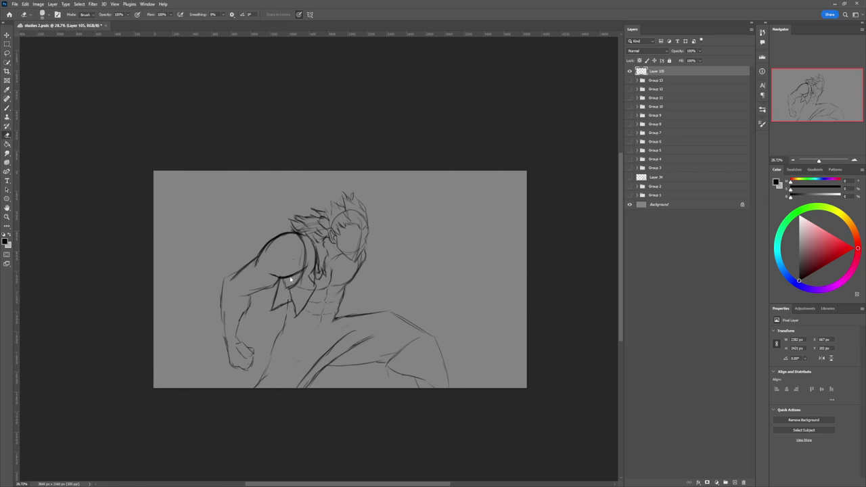
pyautogui.press('b')
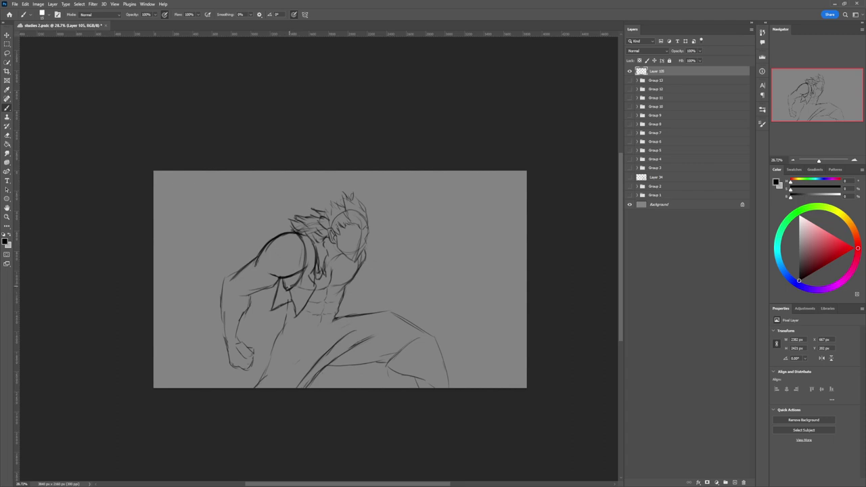
pyautogui.press('e')
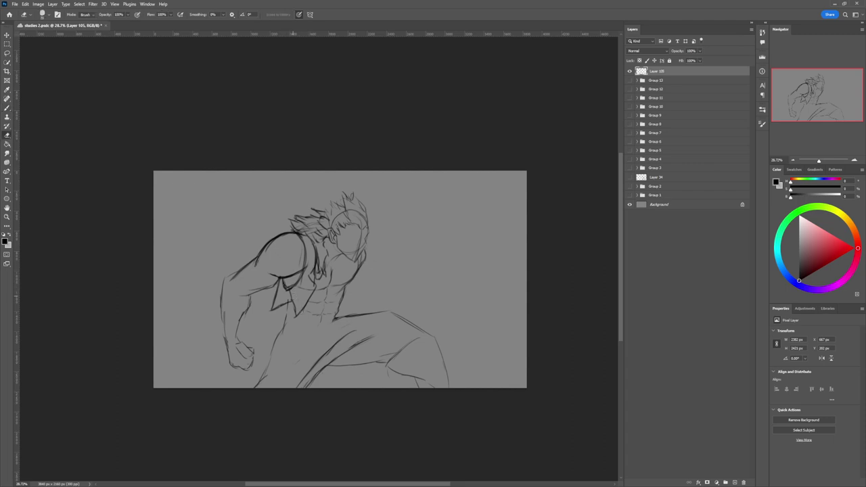
pyautogui.press('b')
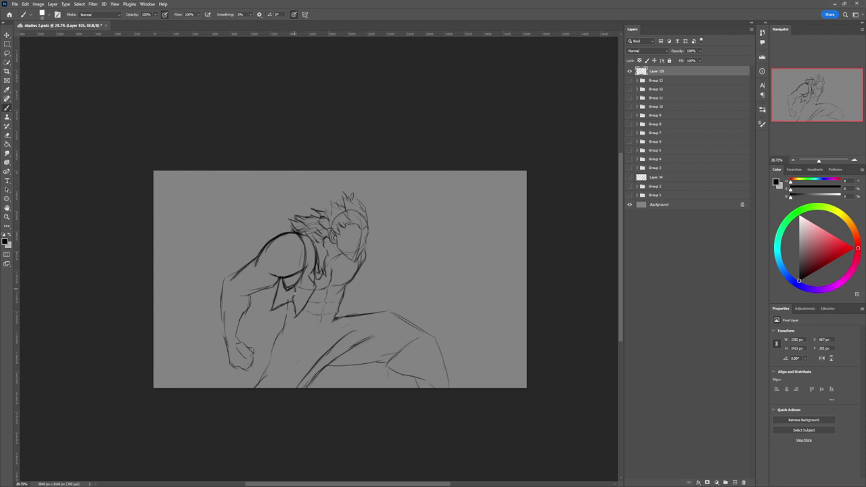
pyautogui.press('e')
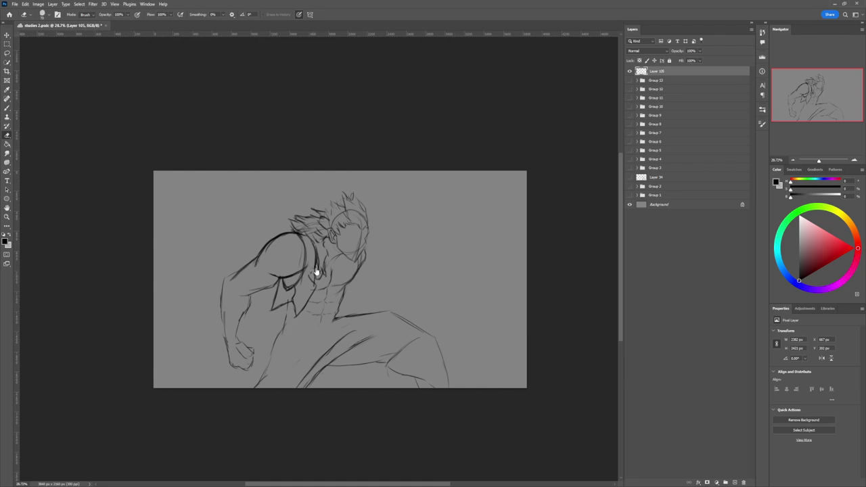
# Redraw the near vest's front edge and add the far vest flap, hanging from the collar to a point above the waist
pyautogui.press('b')
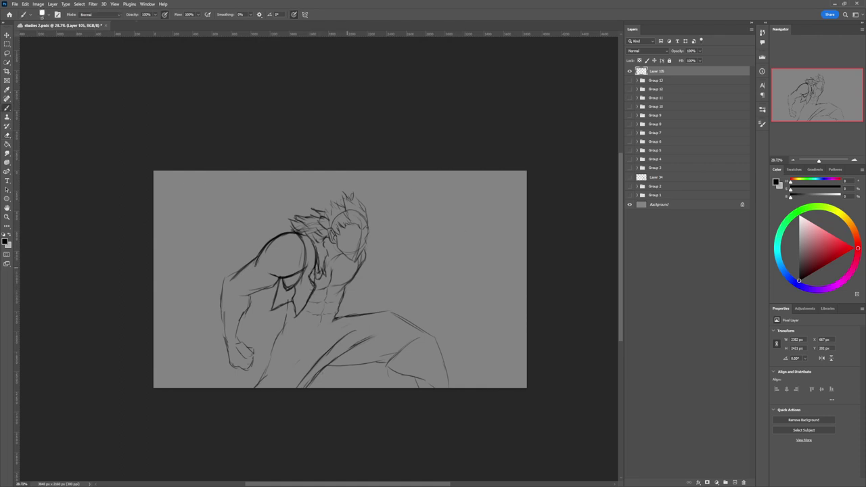
pyautogui.moveTo(348, 262)
pyautogui.mouseDown()
pyautogui.moveTo(352, 303)
pyautogui.moveTo(360, 261)
pyautogui.mouseUp()
pyautogui.press('e')
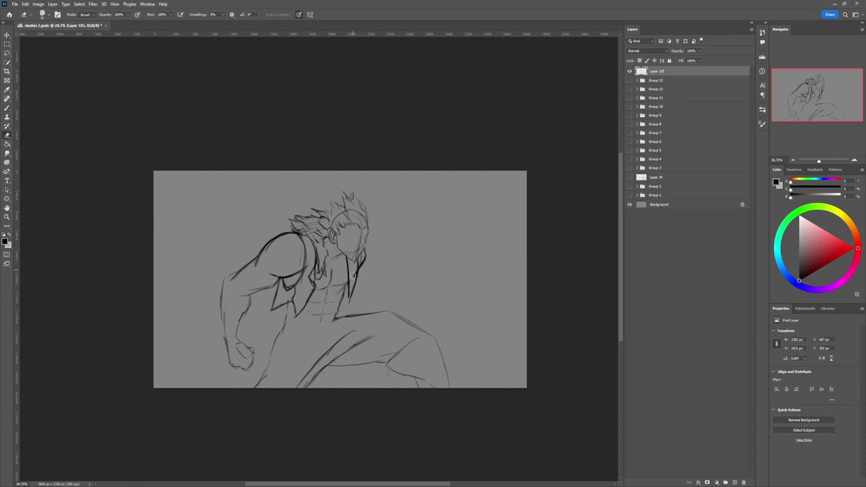
pyautogui.moveTo(353, 276); pyautogui.dragTo(350, 282)
pyautogui.press('b')
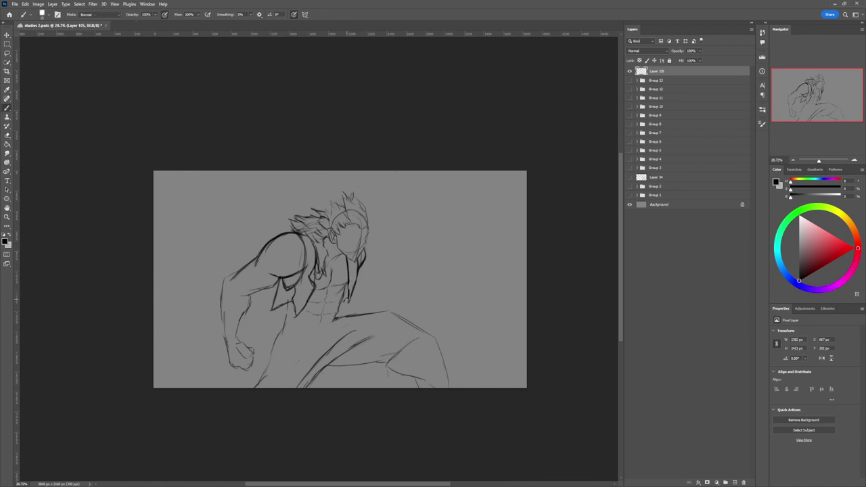
# Reshape the far vest flap's lower edge into a notched point, erasing the stray lines around it
pyautogui.press('e')
pyautogui.moveTo(356, 287)
pyautogui.mouseDown()
pyautogui.moveTo(351, 297)
pyautogui.moveTo(359, 267)
pyautogui.moveTo(354, 299)
pyautogui.moveTo(344, 303)
pyautogui.moveTo(360, 284)
pyautogui.moveTo(358, 298)
pyautogui.mouseUp()
pyautogui.press('b')
pyautogui.press('e')
pyautogui.moveTo(346, 267); pyautogui.dragTo(350, 283)
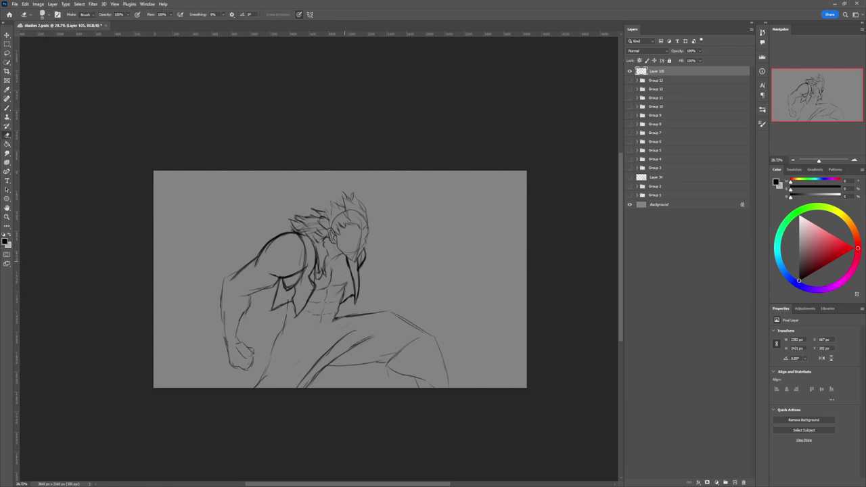
# Draw the far pectoral's lower curve beside the vest flap and erase the excess chest lines
pyautogui.press('b')
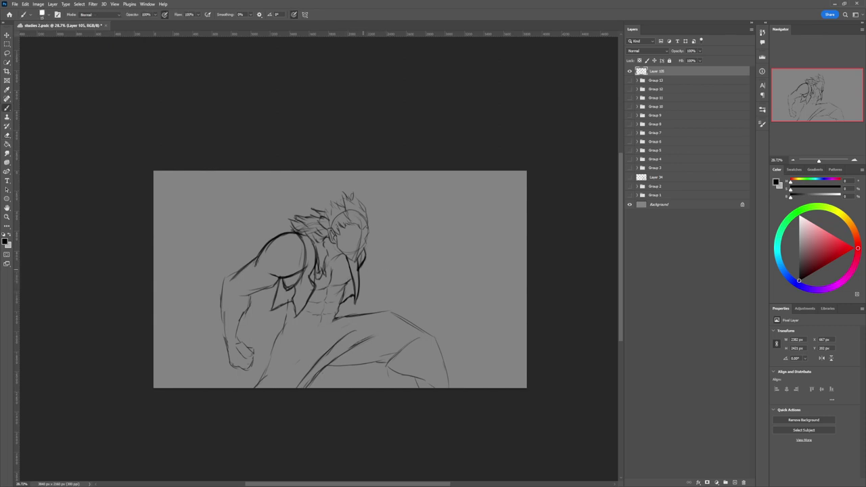
pyautogui.moveTo(342, 286); pyautogui.dragTo(333, 289)
pyautogui.press('e')
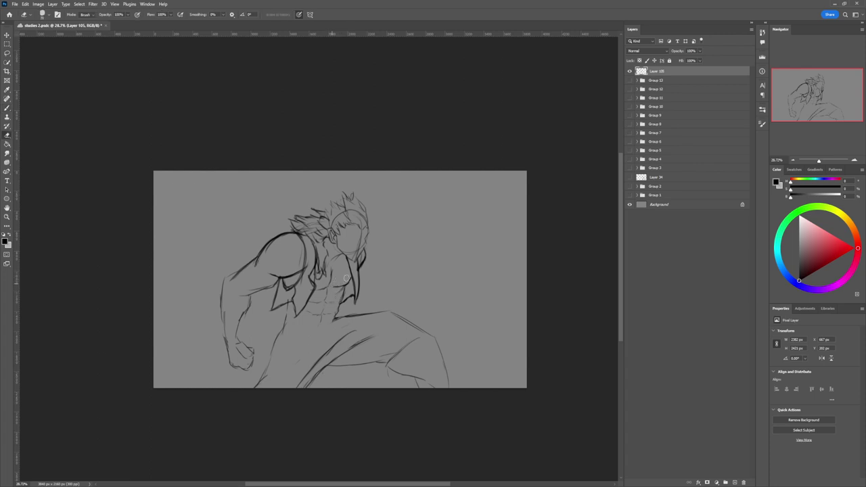
# Sketch a ragged fur belt around the waist and redraw the near leg's outer contour down to the canvas's lower edge
pyautogui.press('b')
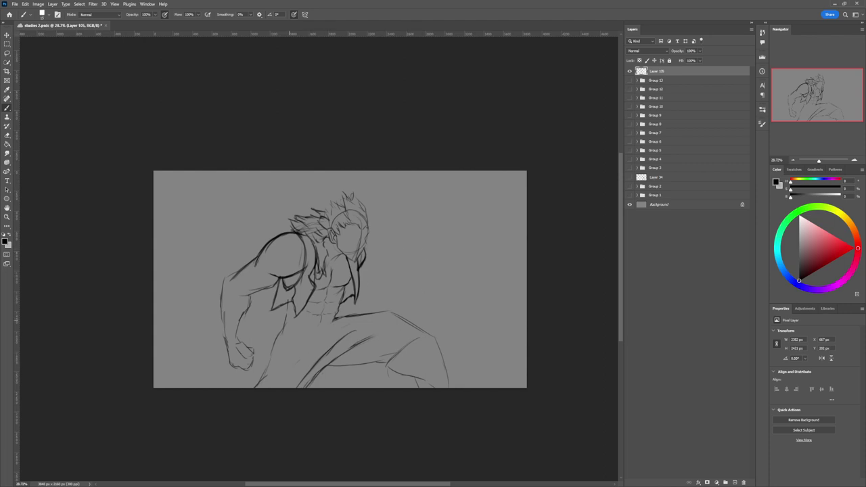
pyautogui.moveTo(292, 321)
pyautogui.mouseDown()
pyautogui.moveTo(269, 339)
pyautogui.moveTo(339, 318)
pyautogui.moveTo(290, 342)
pyautogui.moveTo(323, 341)
pyautogui.mouseUp()
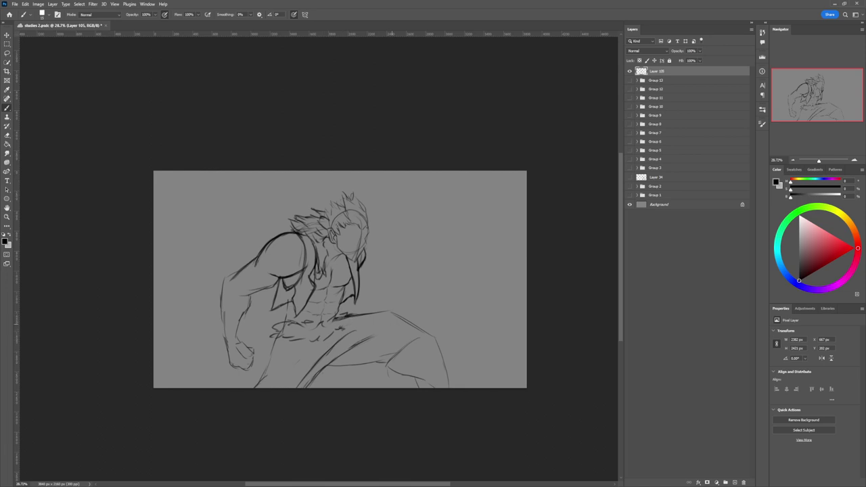
pyautogui.moveTo(269, 359); pyautogui.dragTo(254, 387)
pyautogui.press('e')
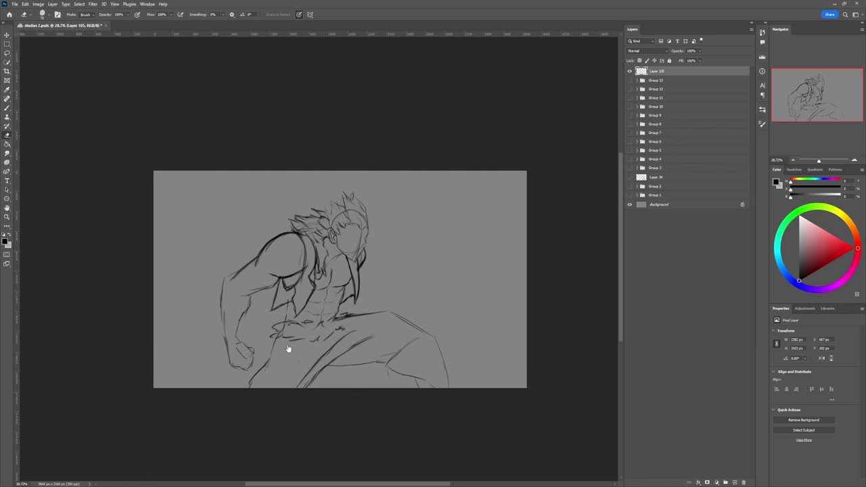
# Draw a long bladed guard along the outer forearm, ending in a spike that rises above the elbow
pyautogui.press('b')
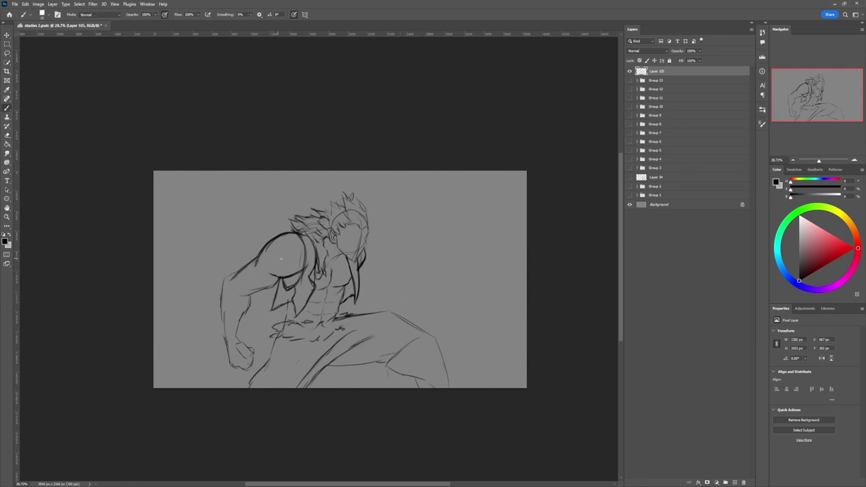
pyautogui.moveTo(226, 318); pyautogui.dragTo(224, 341)
pyautogui.moveTo(222, 294)
pyautogui.mouseDown()
pyautogui.moveTo(218, 317)
pyautogui.moveTo(229, 248)
pyautogui.moveTo(236, 289)
pyautogui.moveTo(229, 348)
pyautogui.moveTo(219, 306)
pyautogui.mouseUp()
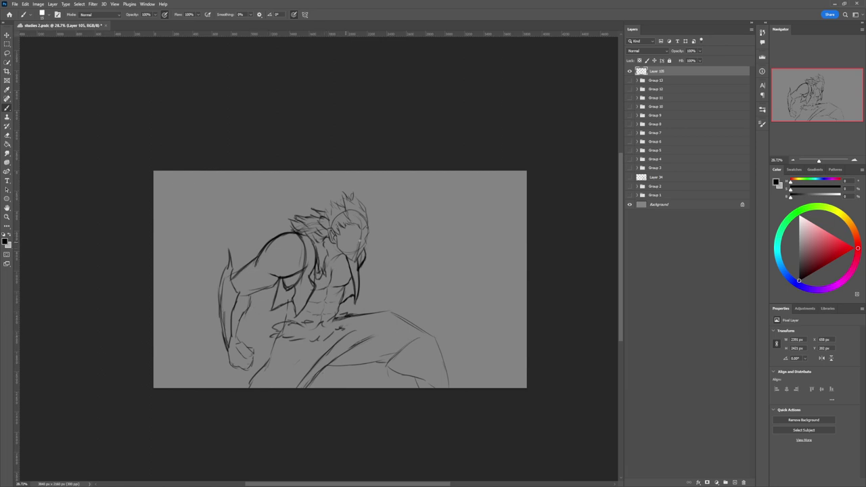
# Add a trim band around the vest's near armhole and over the shoulder, erasing the lines that overlap it
pyautogui.moveTo(304, 268)
pyautogui.mouseDown()
pyautogui.moveTo(305, 248)
pyautogui.moveTo(289, 234)
pyautogui.moveTo(306, 234)
pyautogui.moveTo(282, 233)
pyautogui.mouseUp()
pyautogui.press('e')
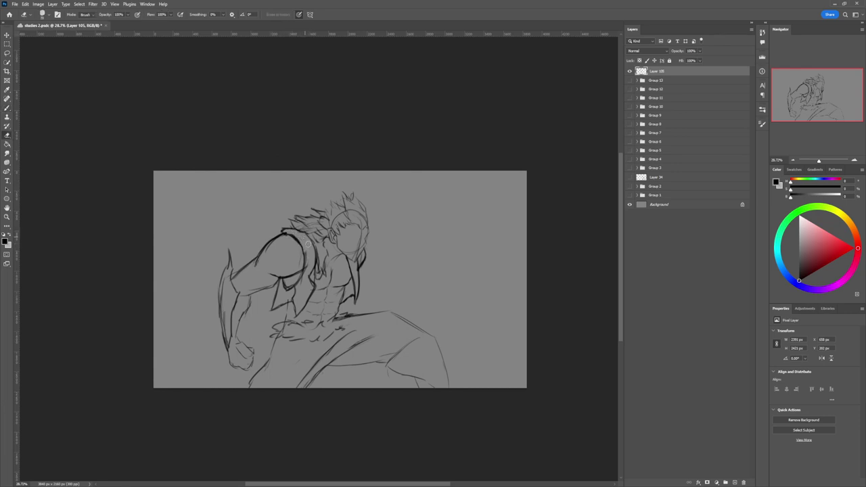
pyautogui.moveTo(309, 255)
pyautogui.mouseDown()
pyautogui.moveTo(301, 280)
pyautogui.moveTo(307, 250)
pyautogui.moveTo(294, 234)
pyautogui.moveTo(307, 260)
pyautogui.moveTo(290, 231)
pyautogui.mouseUp()
pyautogui.press('b')
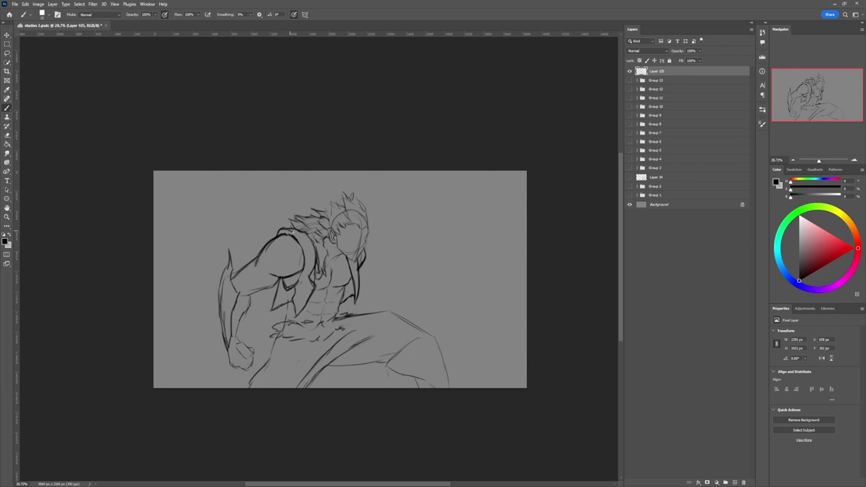
pyautogui.moveTo(304, 246); pyautogui.dragTo(308, 254)
pyautogui.press('e')
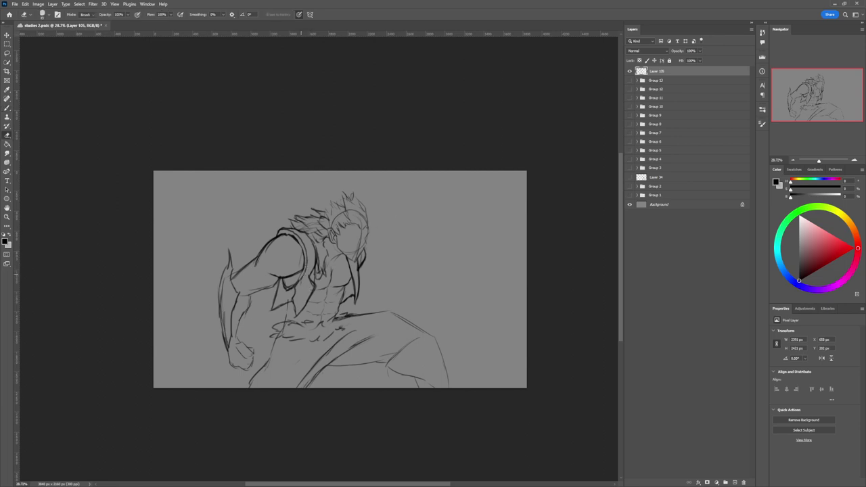
# Sketch the far arm extending outward from behind the vest, with a blocky fist at its end
pyautogui.press('b')
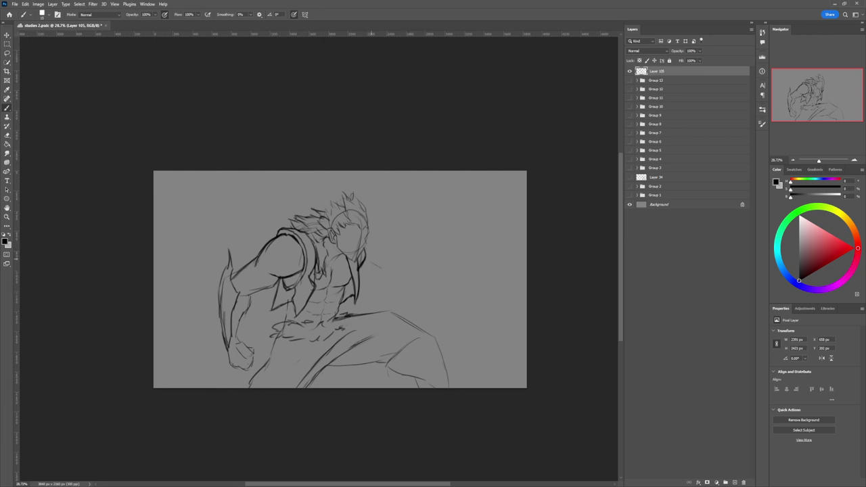
pyautogui.moveTo(368, 261)
pyautogui.mouseDown()
pyautogui.moveTo(382, 271)
pyautogui.moveTo(361, 276)
pyautogui.moveTo(382, 272)
pyautogui.moveTo(361, 278)
pyautogui.moveTo(393, 275)
pyautogui.moveTo(401, 286)
pyautogui.mouseUp()
pyautogui.moveTo(403, 282); pyautogui.dragTo(400, 294)
# Clean up the far forearm's contours and redraw the fist with rounded knuckles
pyautogui.press('e')
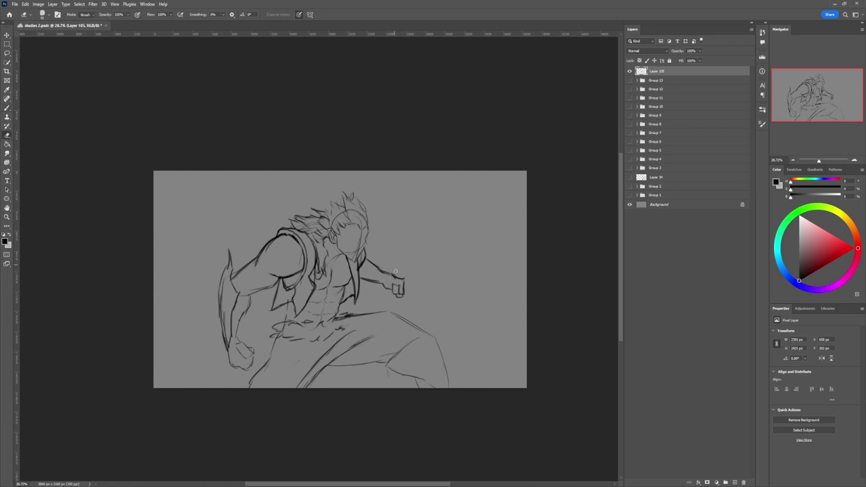
pyautogui.moveTo(396, 272); pyautogui.dragTo(363, 277)
pyautogui.press('b')
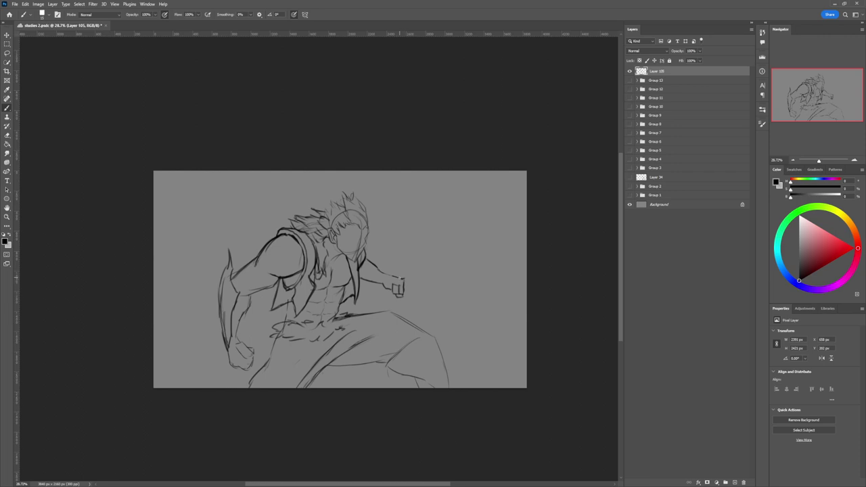
pyautogui.moveTo(404, 280); pyautogui.dragTo(403, 293)
pyautogui.press('e')
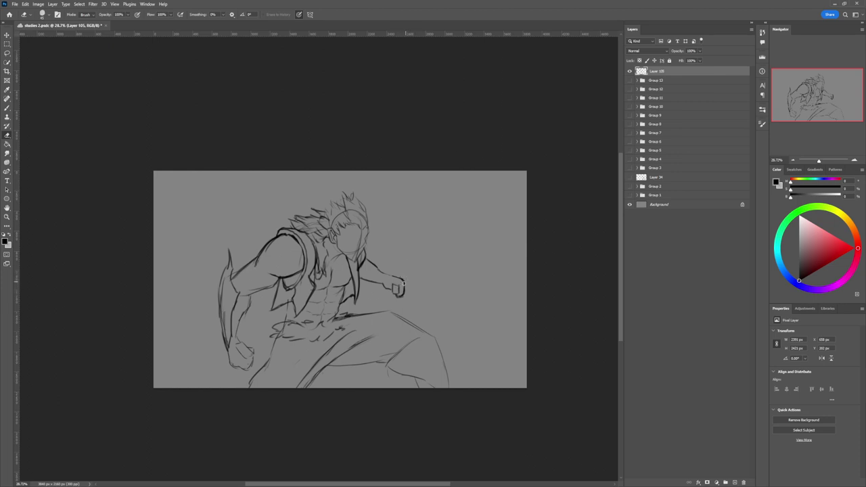
# Replace the last face stroke with an angled brow line running across the face from the temple to the far edge
pyautogui.scroll(-2, 379, 304)
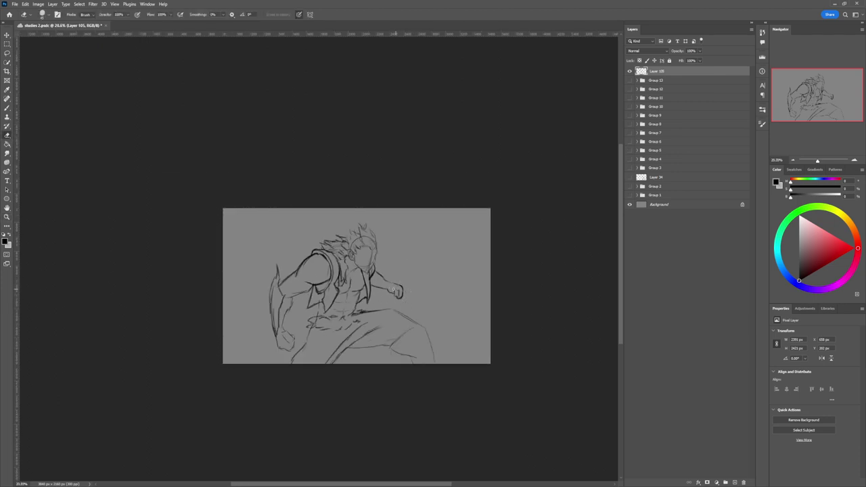
pyautogui.press('b')
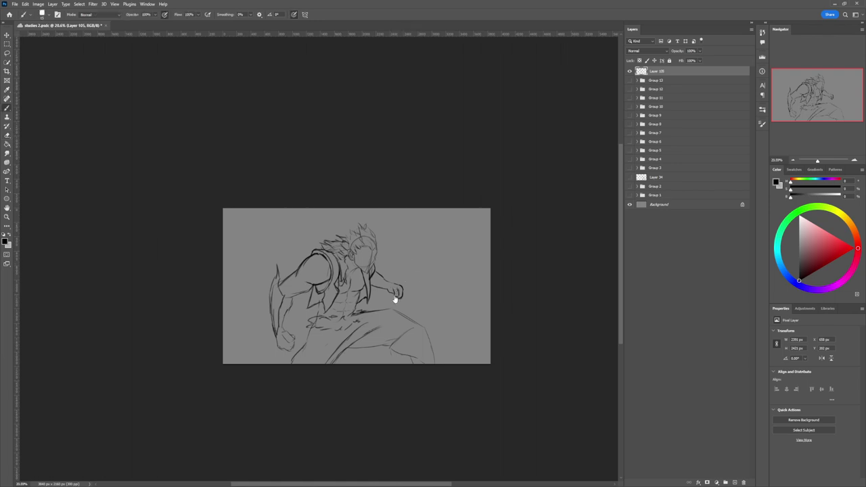
pyautogui.press('z')
pyautogui.moveTo(397, 296)
pyautogui.mouseDown()
pyautogui.moveTo(417, 272)
pyautogui.moveTo(440, 281)
pyautogui.mouseUp()
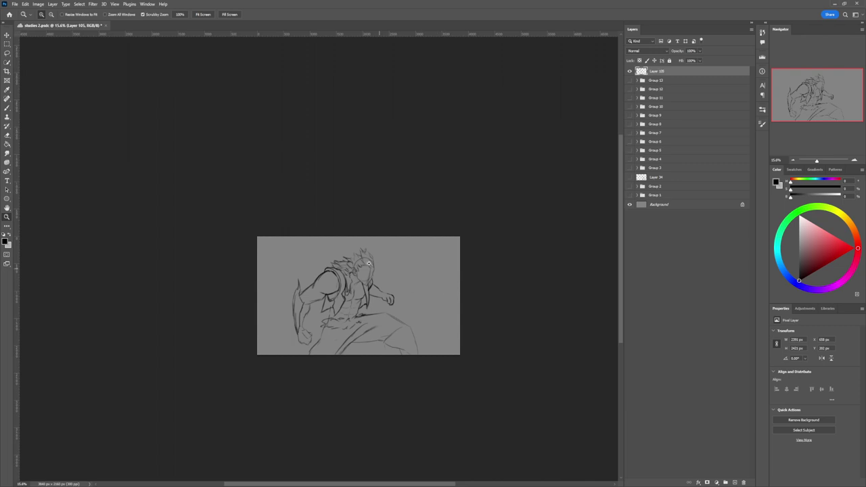
pyautogui.moveTo(379, 269)
pyautogui.mouseDown()
pyautogui.moveTo(417, 253)
pyautogui.moveTo(393, 274)
pyautogui.moveTo(368, 267)
pyautogui.mouseUp()
pyautogui.press('b')
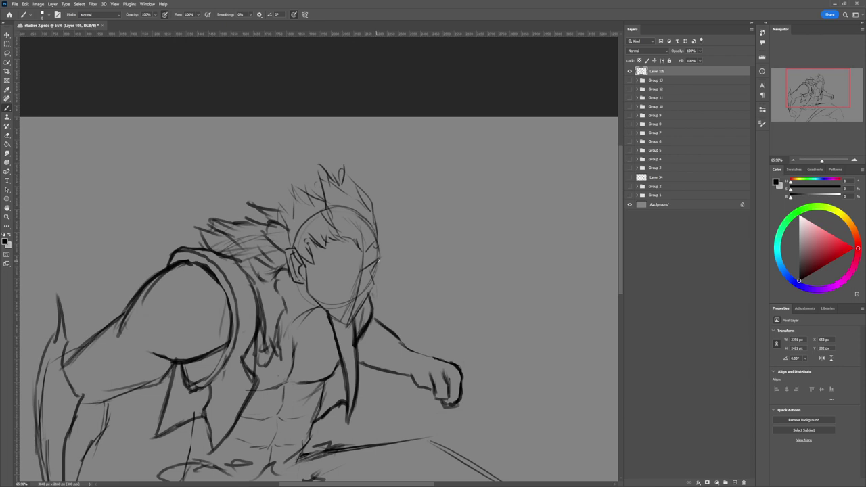
pyautogui.hotkey('ctrl', 'z')
pyautogui.moveTo(379, 260)
pyautogui.mouseDown()
pyautogui.moveTo(346, 271)
pyautogui.moveTo(358, 272)
pyautogui.moveTo(328, 267)
pyautogui.moveTo(358, 271)
pyautogui.moveTo(322, 262)
pyautogui.moveTo(353, 272)
pyautogui.mouseUp()
pyautogui.press('e')
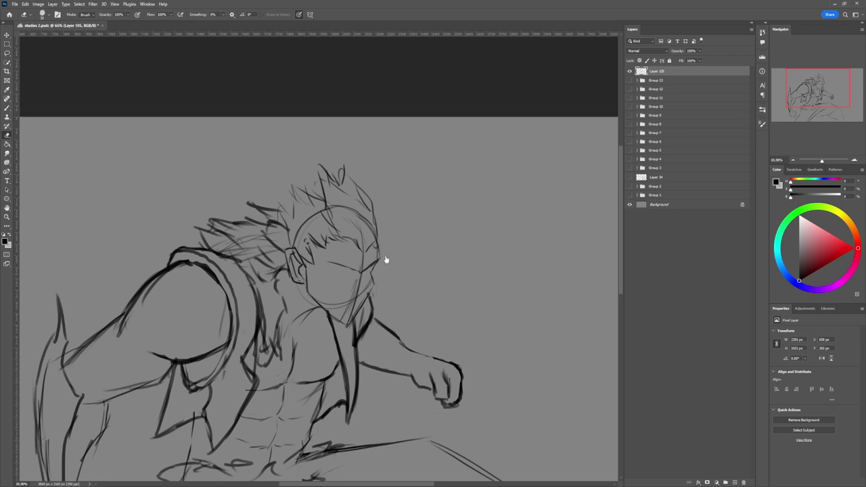
pyautogui.press('b')
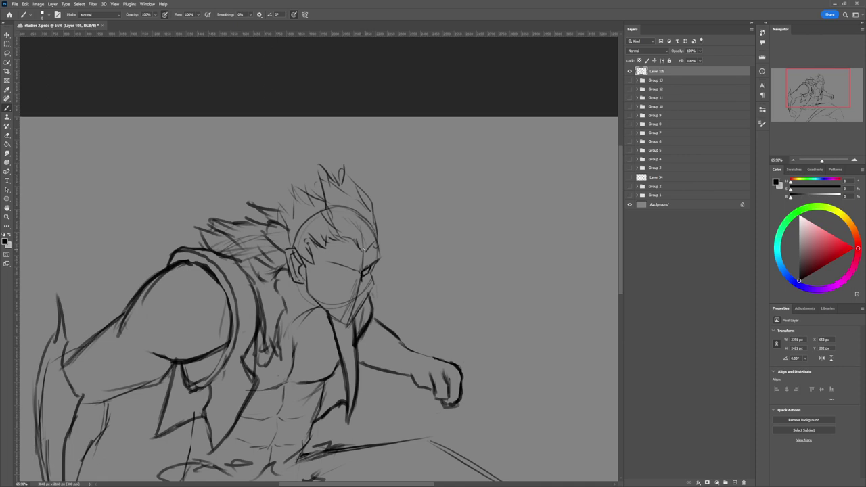
# Sketch the far eye, nose bridge and nose tip, erasing the construction lines around the lower face
pyautogui.moveTo(361, 282); pyautogui.dragTo(362, 296)
pyautogui.press('e')
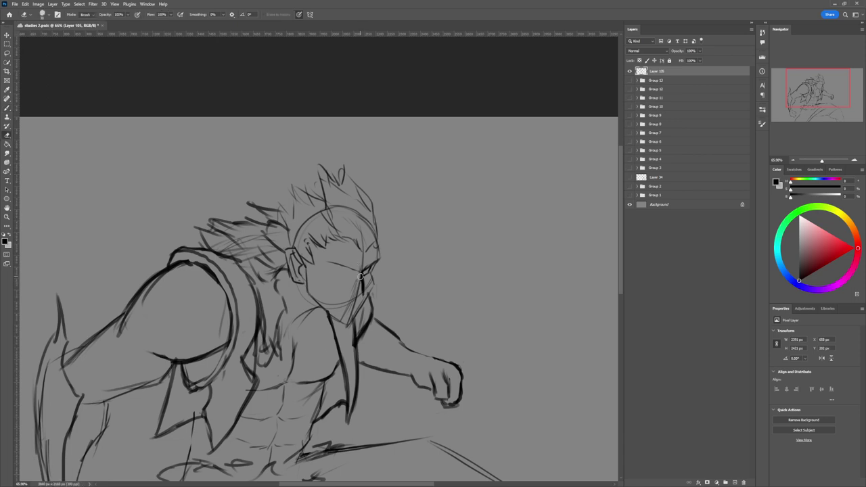
pyautogui.press('b')
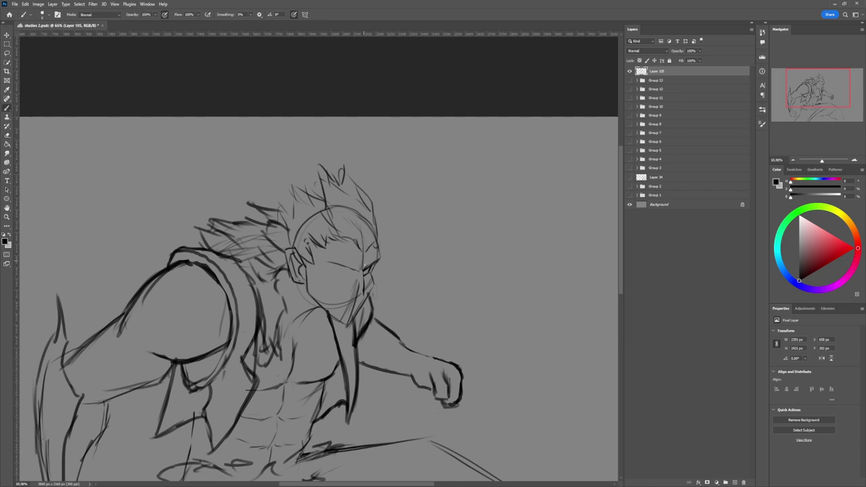
pyautogui.moveTo(364, 269)
pyautogui.mouseDown()
pyautogui.moveTo(363, 280)
pyautogui.moveTo(365, 274)
pyautogui.mouseUp()
pyautogui.press('e')
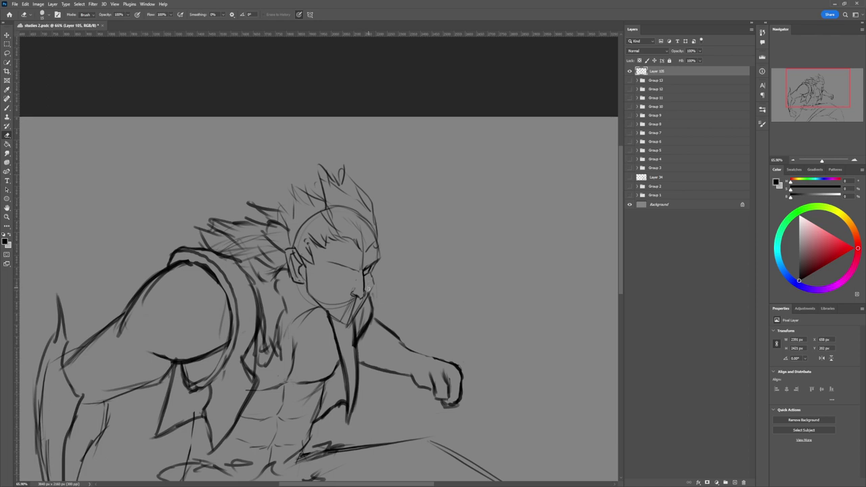
pyautogui.moveTo(357, 304); pyautogui.dragTo(351, 302)
pyautogui.press('b')
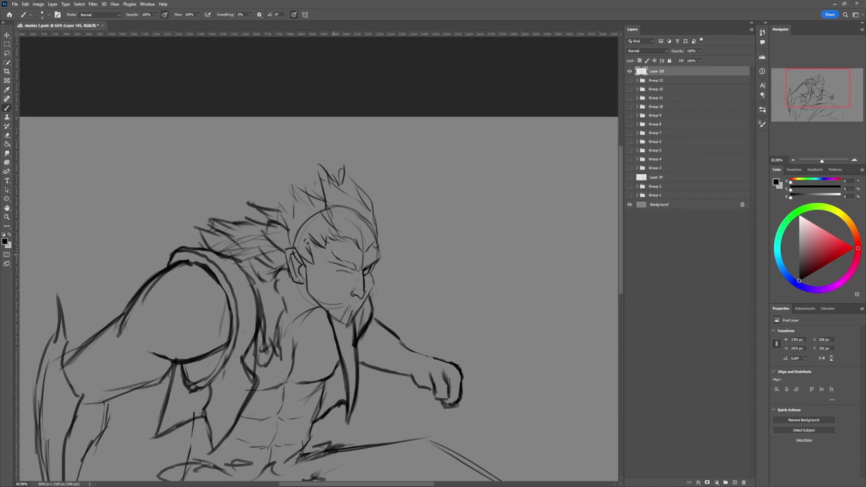
# Draw the near eye with an angled, scowling eyebrow above it, cleaning up its contours
pyautogui.moveTo(331, 257)
pyautogui.mouseDown()
pyautogui.moveTo(363, 269)
pyautogui.moveTo(346, 267)
pyautogui.moveTo(358, 267)
pyautogui.moveTo(337, 260)
pyautogui.mouseUp()
pyautogui.moveTo(336, 271); pyautogui.dragTo(348, 269)
pyautogui.moveTo(345, 275); pyautogui.dragTo(336, 272)
pyautogui.press('e')
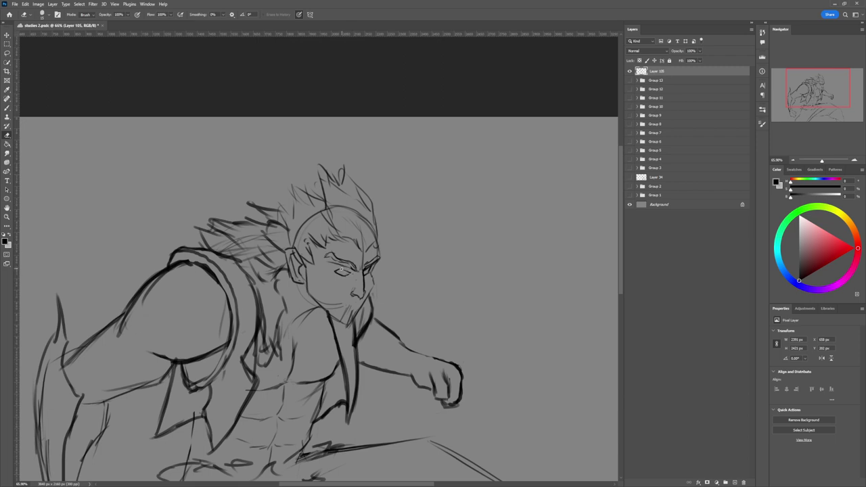
pyautogui.press('b')
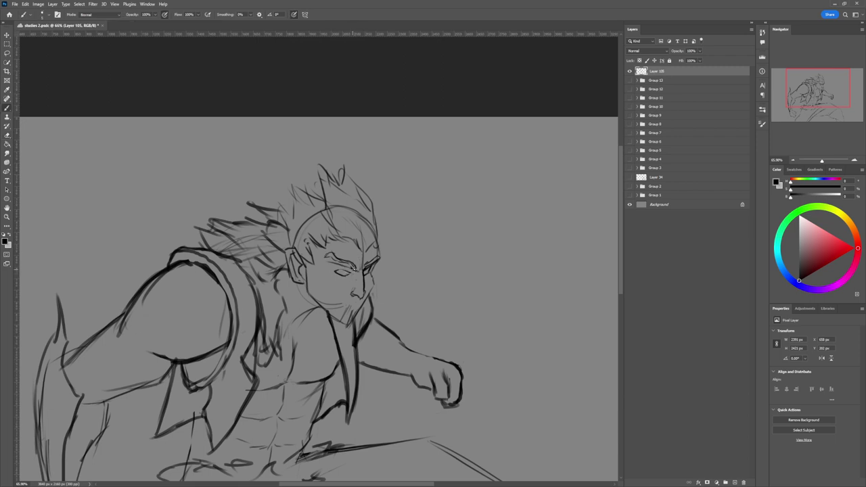
pyautogui.moveTo(353, 268); pyautogui.dragTo(355, 273)
pyautogui.press('e')
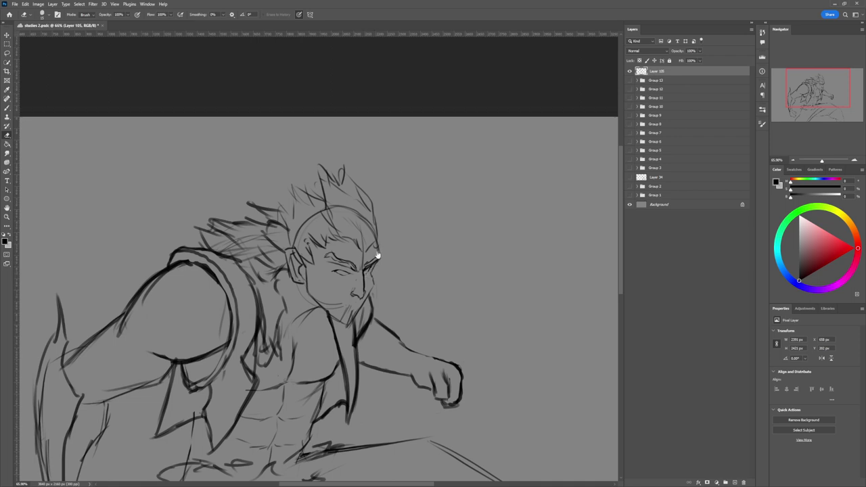
# Refine the far eye beneath the brow beside the nose bridge, erasing its excess lines
pyautogui.press('b')
pyautogui.moveTo(365, 270)
pyautogui.mouseDown()
pyautogui.moveTo(370, 265)
pyautogui.moveTo(367, 274)
pyautogui.mouseUp()
pyautogui.press('e')
pyautogui.moveTo(370, 270); pyautogui.dragTo(369, 274)
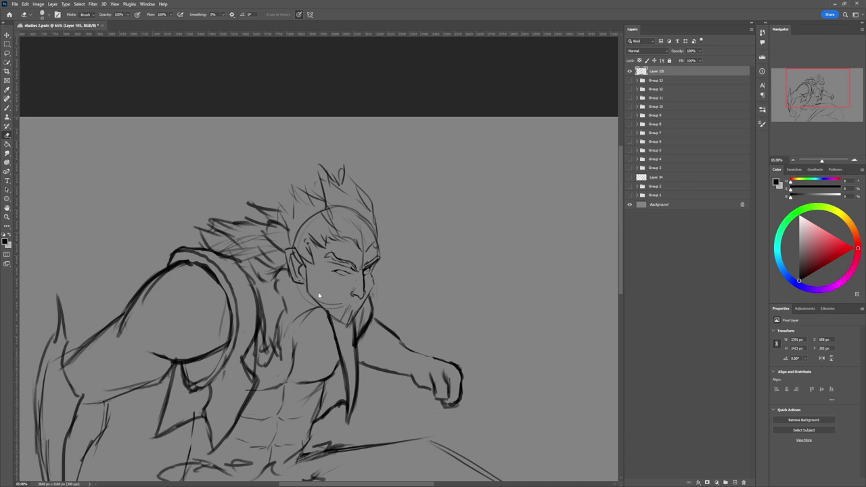
# Draw a frowning mouth below the nose, erase the overlapping guide lines and refine the jawline
pyautogui.press('z')
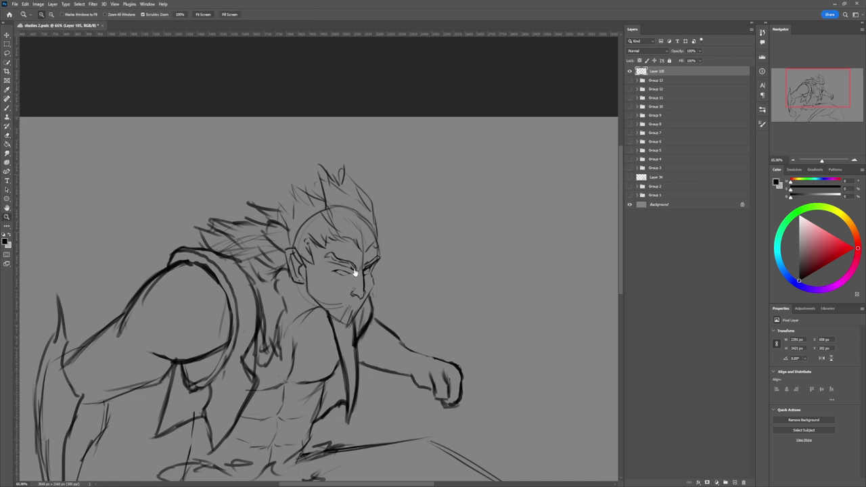
pyautogui.press('b')
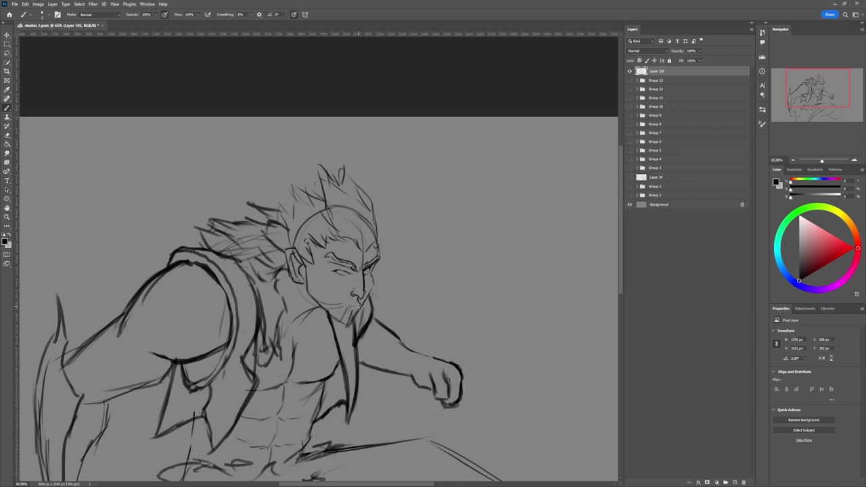
pyautogui.moveTo(360, 305); pyautogui.dragTo(350, 309)
pyautogui.moveTo(367, 291)
pyautogui.mouseDown()
pyautogui.moveTo(364, 302)
pyautogui.moveTo(337, 305)
pyautogui.mouseUp()
pyautogui.press('e')
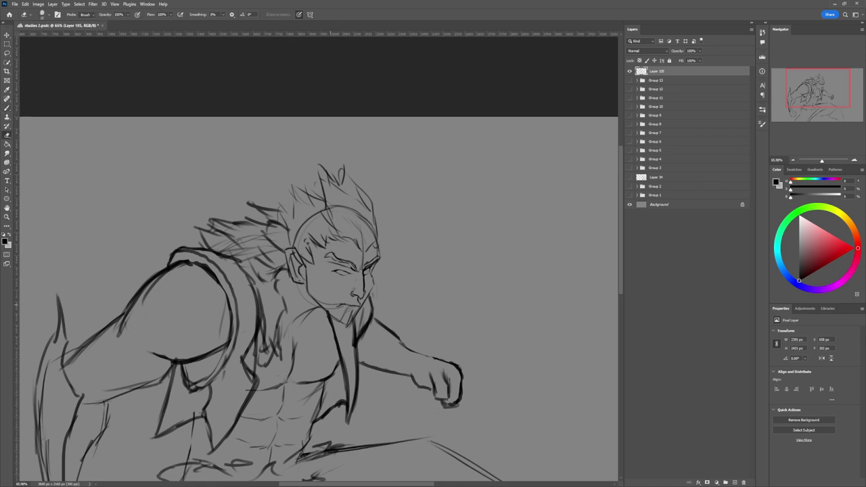
pyautogui.moveTo(336, 307); pyautogui.dragTo(346, 306)
pyautogui.press('b')
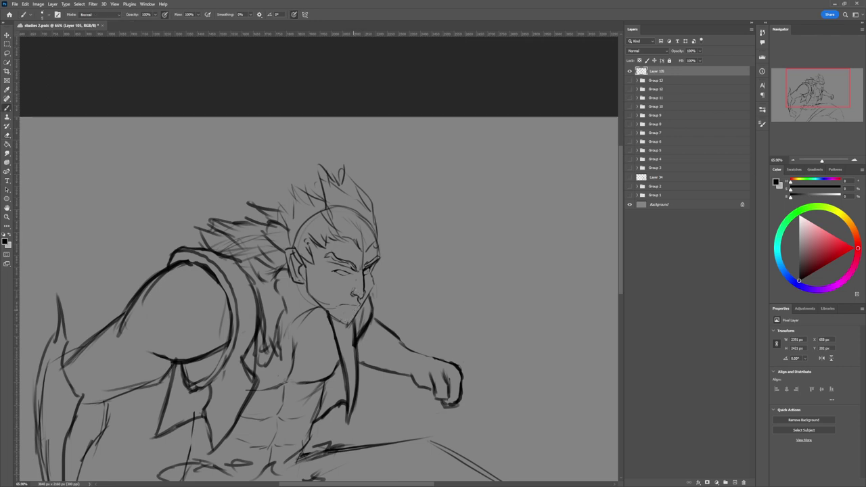
pyautogui.moveTo(331, 304)
pyautogui.mouseDown()
pyautogui.moveTo(358, 309)
pyautogui.moveTo(308, 327)
pyautogui.mouseUp()
pyautogui.press('e')
pyautogui.press('z')
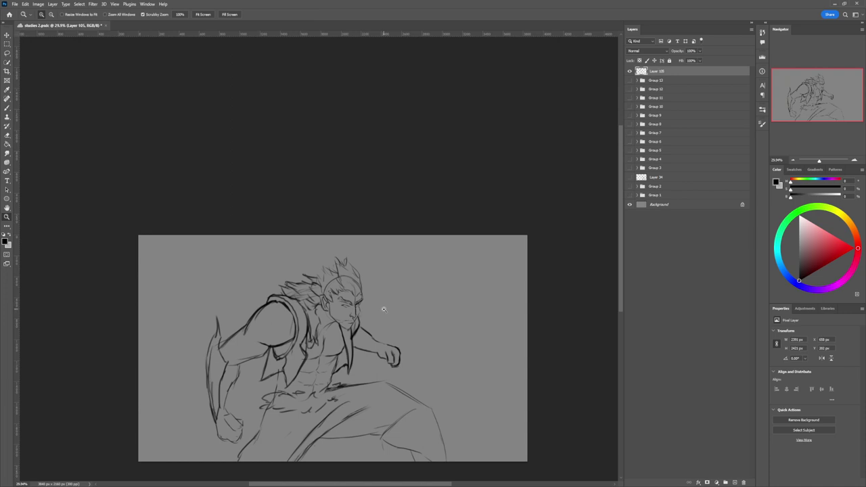
pyautogui.scroll(-3, 408, 319)
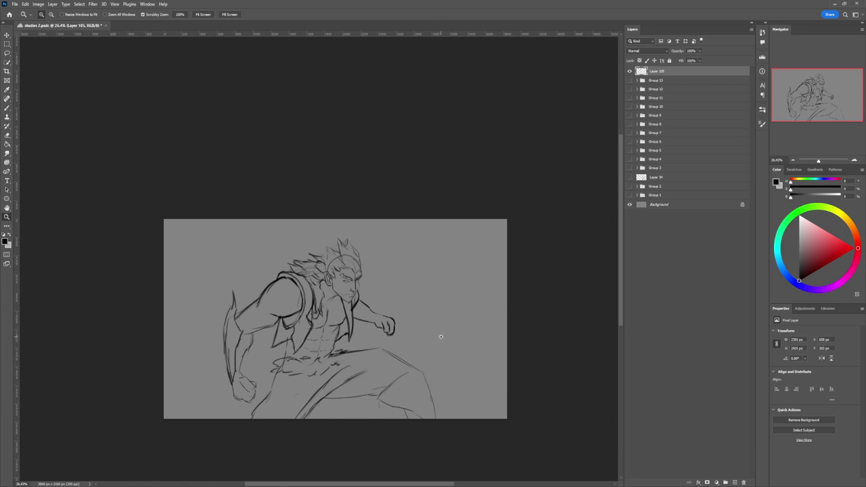
# Sketch small rocks and a dark curved mound along the canvas's bottom edge beneath the raised leg, using a larger brush
pyautogui.press('b')
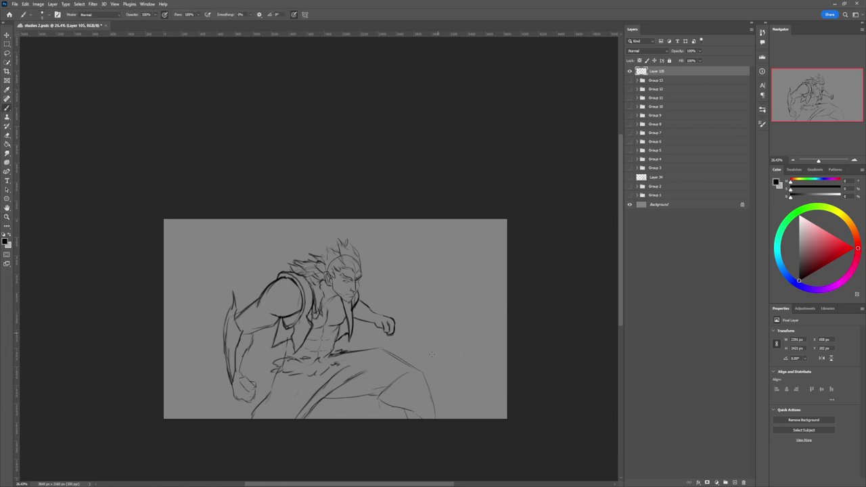
pyautogui.moveTo(381, 409)
pyautogui.mouseDown()
pyautogui.moveTo(362, 411)
pyautogui.moveTo(397, 410)
pyautogui.moveTo(351, 420)
pyautogui.moveTo(340, 406)
pyautogui.moveTo(351, 413)
pyautogui.moveTo(336, 417)
pyautogui.mouseUp()
pyautogui.press(']')
pyautogui.press(']')
pyautogui.press(']')
pyautogui.press(']')
pyautogui.press('[')
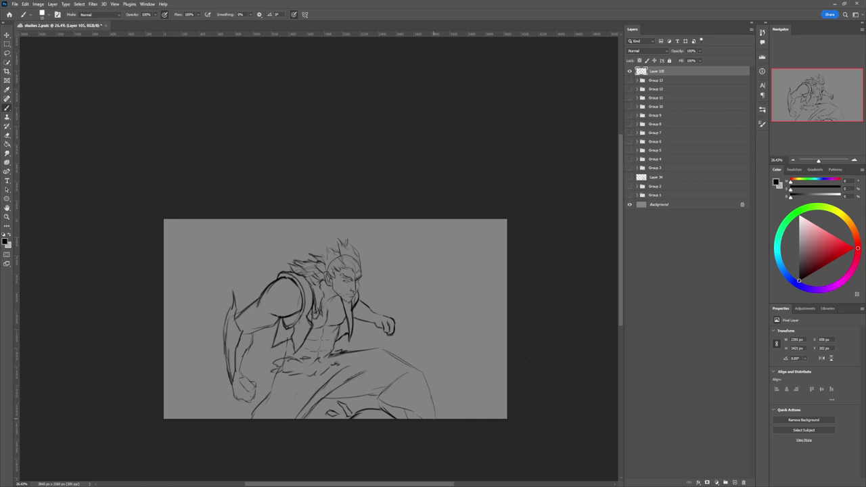
# Sketch jagged rock shards rising from the lower-right corner of the canvas beside the bent leg
pyautogui.moveTo(415, 409)
pyautogui.mouseDown()
pyautogui.moveTo(425, 419)
pyautogui.moveTo(434, 399)
pyautogui.moveTo(436, 411)
pyautogui.mouseUp()
pyautogui.moveTo(434, 407)
pyautogui.mouseDown()
pyautogui.moveTo(436, 428)
pyautogui.moveTo(447, 403)
pyautogui.moveTo(428, 425)
pyautogui.moveTo(443, 409)
pyautogui.moveTo(454, 408)
pyautogui.moveTo(456, 423)
pyautogui.moveTo(434, 406)
pyautogui.moveTo(460, 385)
pyautogui.moveTo(457, 408)
pyautogui.mouseUp()
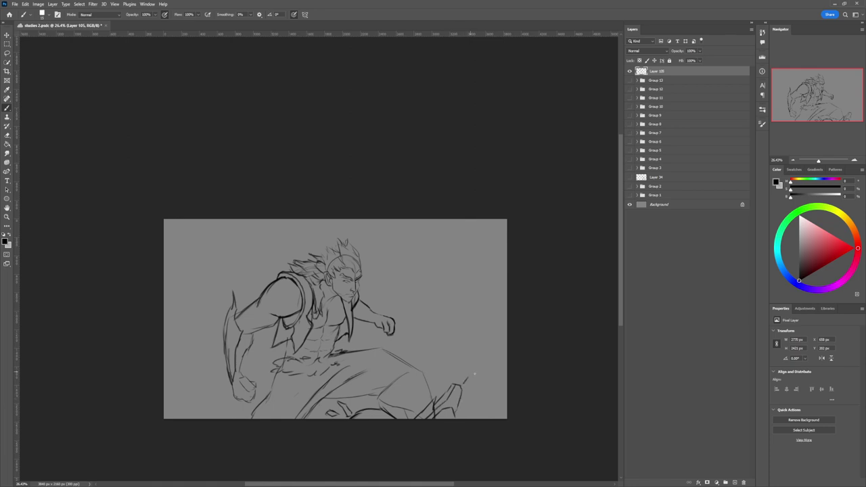
pyautogui.moveTo(475, 373); pyautogui.dragTo(470, 386)
pyautogui.moveTo(472, 383)
pyautogui.mouseDown()
pyautogui.moveTo(462, 394)
pyautogui.moveTo(509, 368)
pyautogui.moveTo(460, 404)
pyautogui.moveTo(468, 419)
pyautogui.mouseUp()
pyautogui.moveTo(501, 390); pyautogui.dragTo(476, 405)
# Sketch jagged rock shards in the lower-left corner of the canvas, erasing and redrawing their overlapping edges
pyautogui.moveTo(227, 419)
pyautogui.mouseDown()
pyautogui.moveTo(222, 404)
pyautogui.moveTo(233, 403)
pyautogui.moveTo(232, 415)
pyautogui.moveTo(202, 404)
pyautogui.moveTo(190, 381)
pyautogui.moveTo(183, 420)
pyautogui.moveTo(186, 377)
pyautogui.moveTo(173, 381)
pyautogui.moveTo(164, 365)
pyautogui.mouseUp()
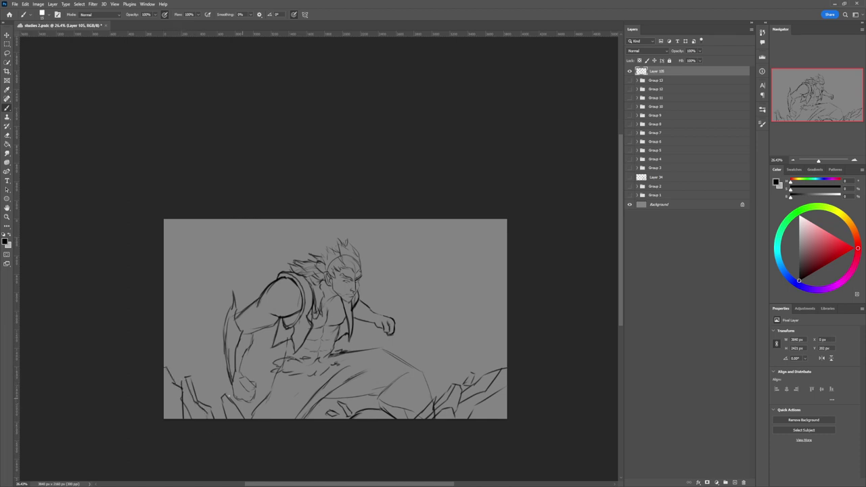
pyautogui.press('e')
pyautogui.press(']')
pyautogui.press(']')
pyautogui.press(']')
pyautogui.press(']')
pyautogui.press(']')
pyautogui.press(']')
pyautogui.moveTo(183, 406); pyautogui.dragTo(184, 419)
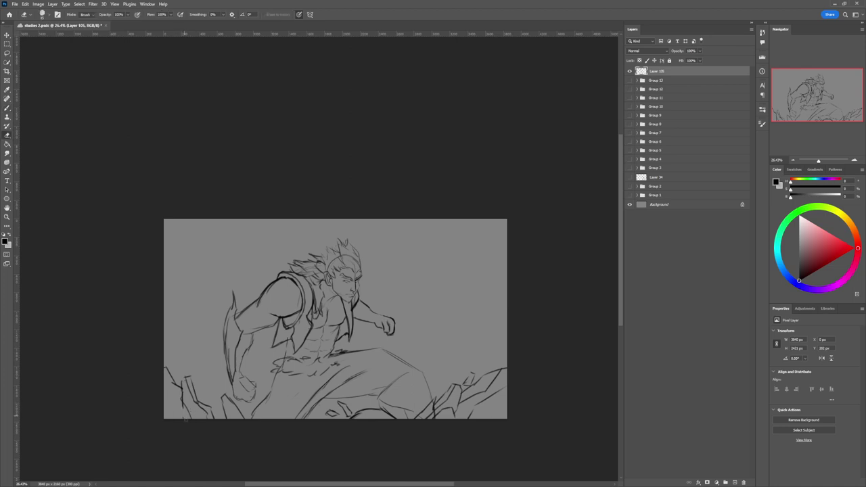
pyautogui.press('b')
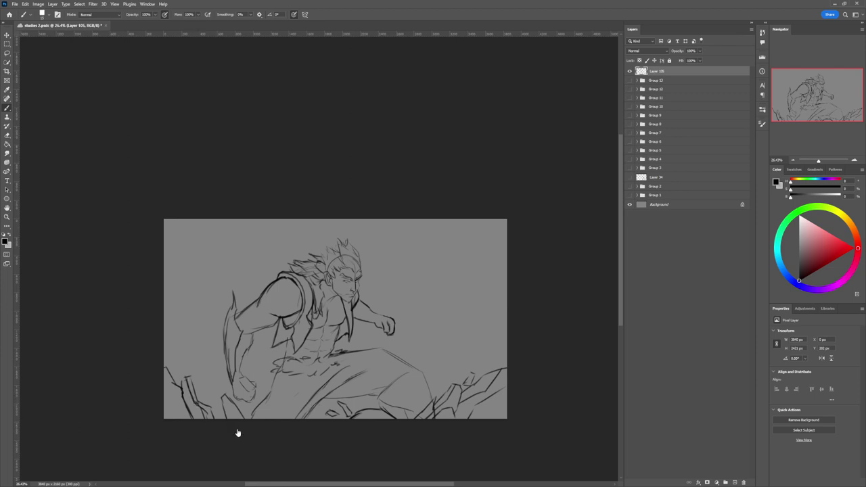
pyautogui.press('e')
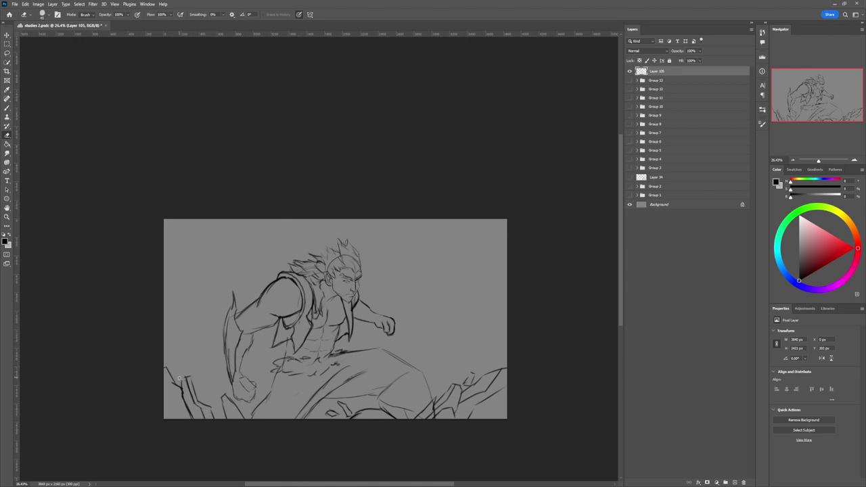
pyautogui.moveTo(179, 379); pyautogui.dragTo(197, 424)
pyautogui.press('b')
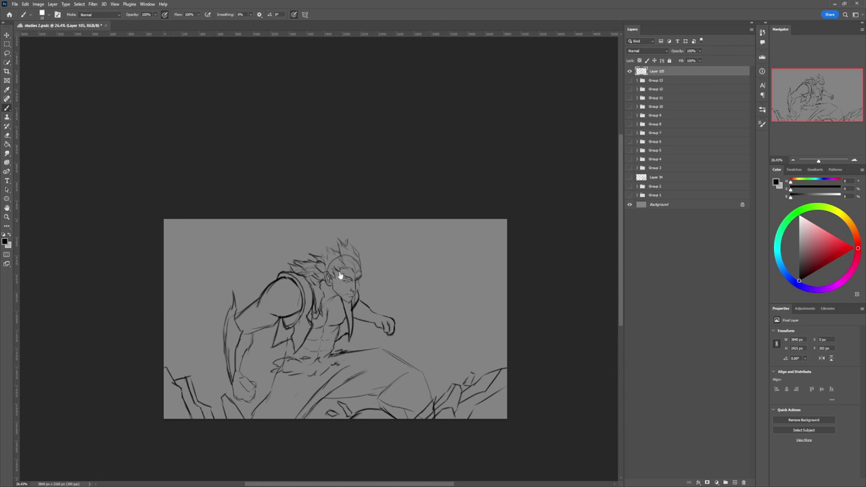
# Erase the skull construction line over the forehead and redraw the head's hair as bolder, swept-back spikes
pyautogui.press('e')
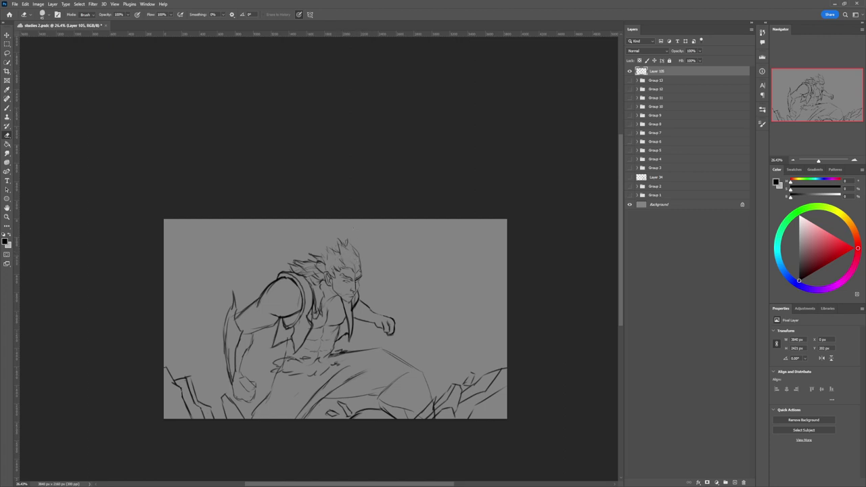
pyautogui.press('b')
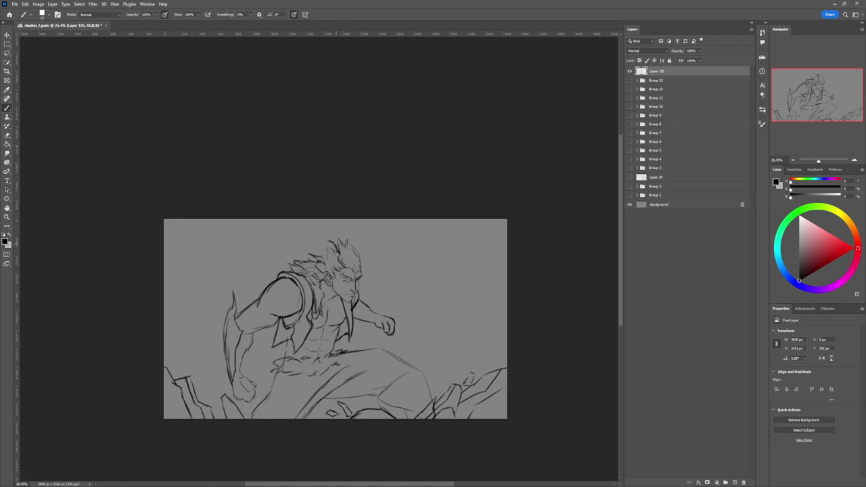
pyautogui.moveTo(332, 239)
pyautogui.mouseDown()
pyautogui.moveTo(361, 264)
pyautogui.moveTo(352, 275)
pyautogui.moveTo(330, 277)
pyautogui.mouseUp()
pyautogui.moveTo(328, 265)
pyautogui.mouseDown()
pyautogui.moveTo(321, 273)
pyautogui.moveTo(319, 247)
pyautogui.mouseUp()
pyautogui.moveTo(332, 239); pyautogui.dragTo(319, 258)
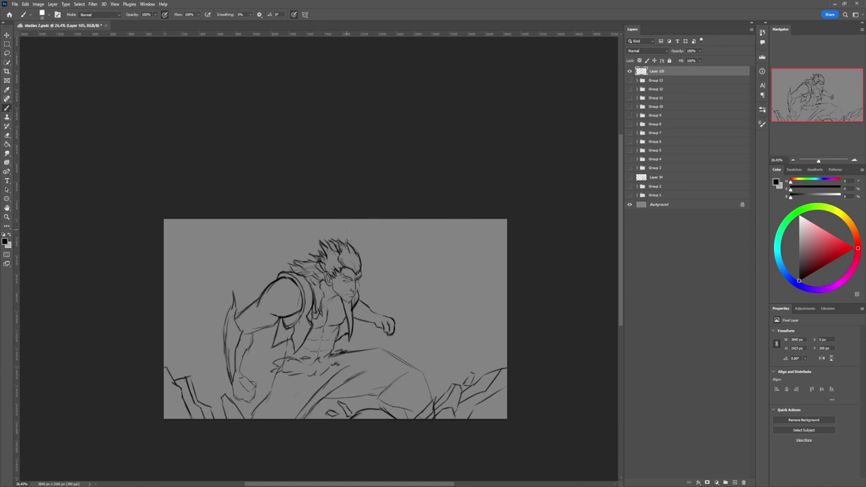
# Add pointed, upswept tufts to the fur collar behind the head
pyautogui.moveTo(310, 251); pyautogui.dragTo(302, 261)
pyautogui.moveTo(303, 246); pyautogui.dragTo(299, 250)
pyautogui.moveTo(316, 247); pyautogui.dragTo(294, 260)
# Erase the vest's trim band at the near shoulder and redraw it around the armhole with cleaner contours
pyautogui.press('e')
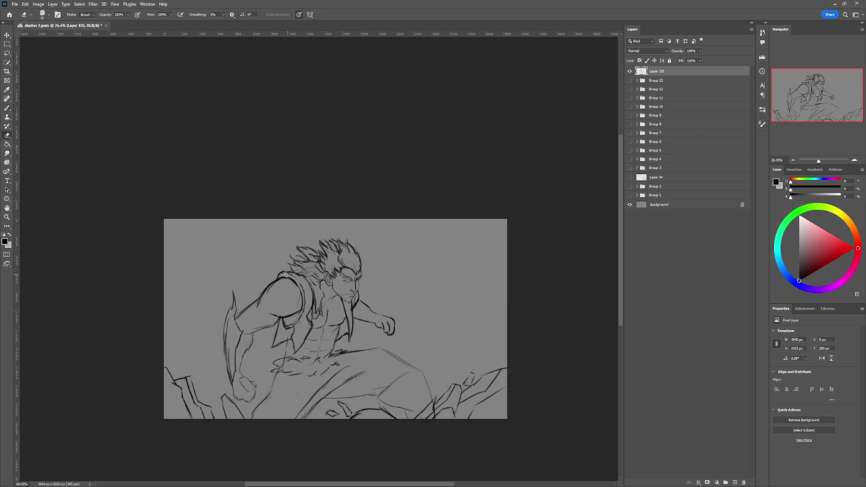
pyautogui.moveTo(279, 274)
pyautogui.mouseDown()
pyautogui.moveTo(296, 279)
pyautogui.moveTo(306, 297)
pyautogui.moveTo(300, 293)
pyautogui.mouseUp()
pyautogui.press('b')
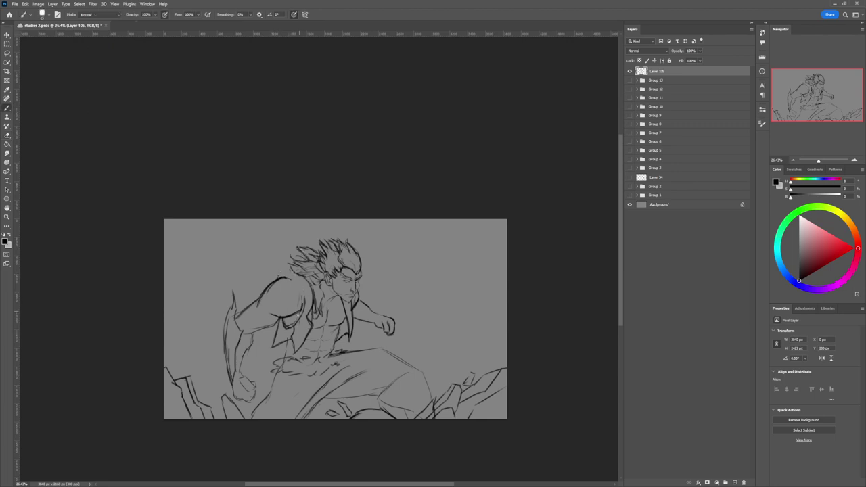
pyautogui.moveTo(300, 323)
pyautogui.mouseDown()
pyautogui.moveTo(296, 289)
pyautogui.moveTo(284, 277)
pyautogui.mouseUp()
pyautogui.moveTo(300, 310); pyautogui.dragTo(305, 298)
pyautogui.press('e')
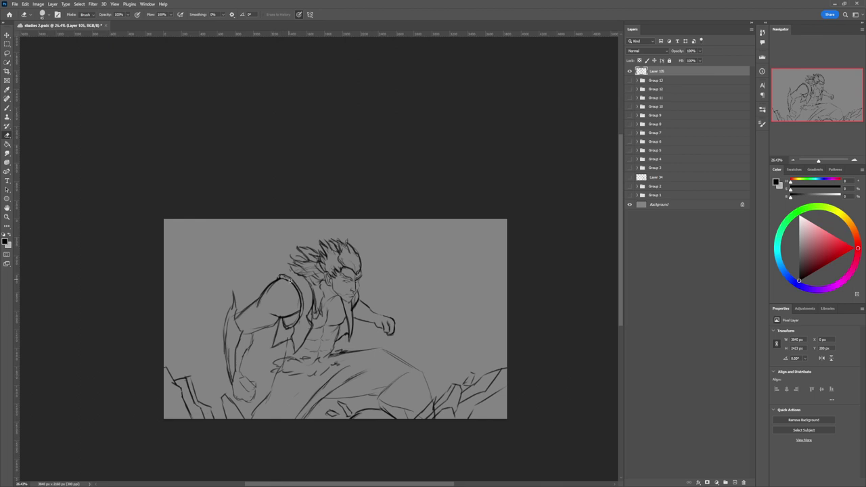
pyautogui.moveTo(295, 287); pyautogui.dragTo(300, 318)
pyautogui.press('b')
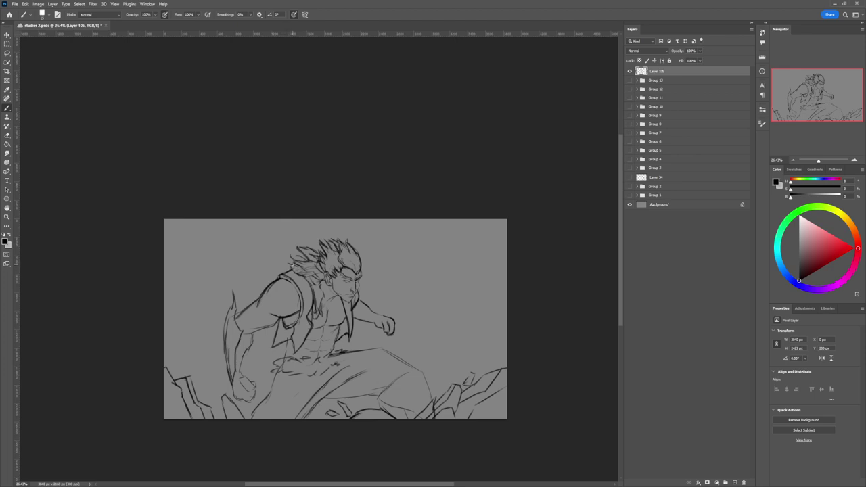
# Erase stray lines at the vest's near shoulder and rework its front edge and the fur collar's base with new strokes
pyautogui.moveTo(287, 273)
pyautogui.mouseDown()
pyautogui.moveTo(299, 270)
pyautogui.moveTo(283, 273)
pyautogui.mouseUp()
pyautogui.press('e')
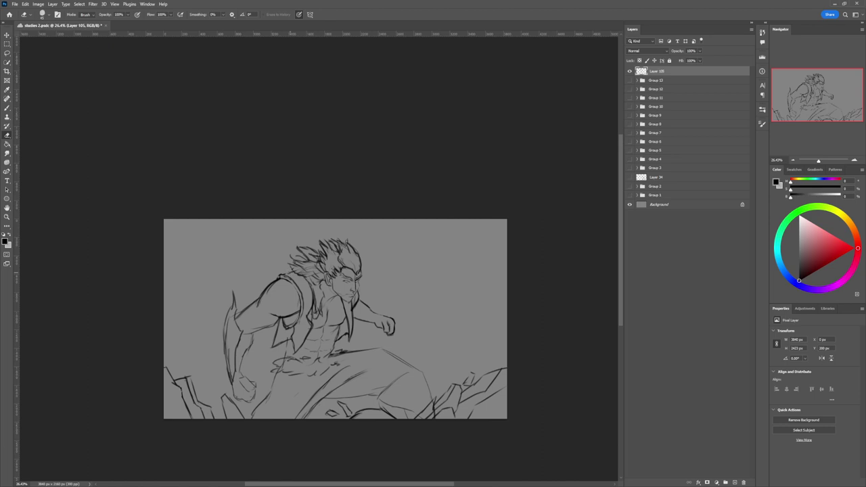
pyautogui.press('b')
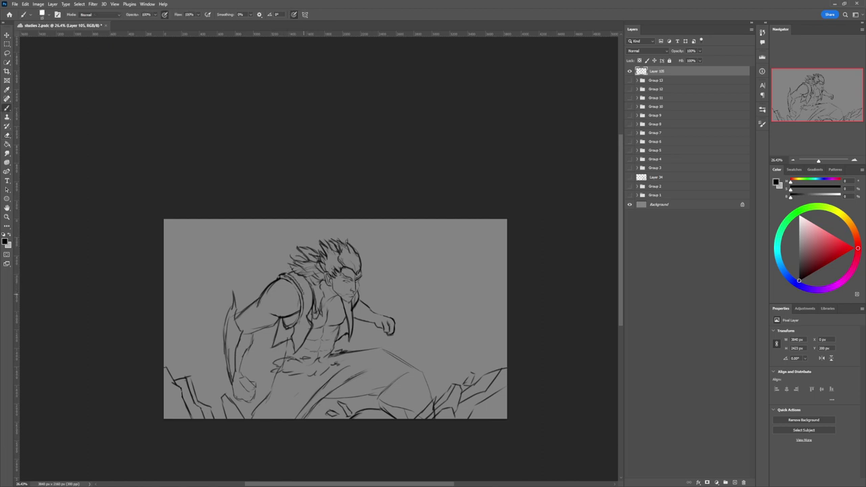
pyautogui.moveTo(303, 315); pyautogui.dragTo(296, 325)
pyautogui.press('e')
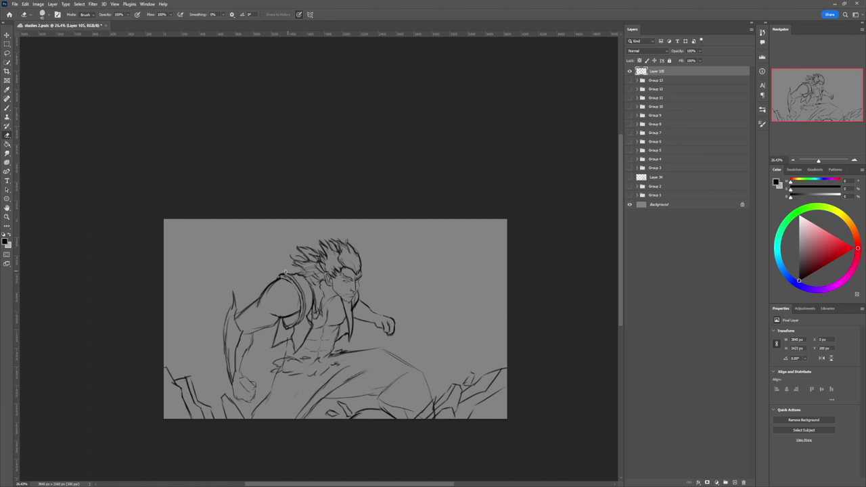
pyautogui.moveTo(290, 270); pyautogui.dragTo(294, 274)
pyautogui.press('b')
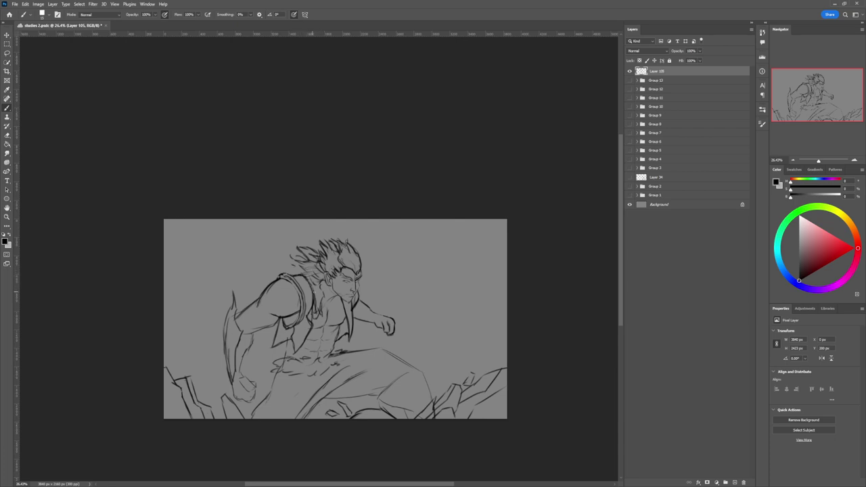
pyautogui.moveTo(310, 293); pyautogui.dragTo(308, 273)
pyautogui.moveTo(297, 276); pyautogui.dragTo(303, 262)
# Clean up the vest's near front opening, erasing and redrawing its edge from the collar down to the pointed hem
pyautogui.press('e')
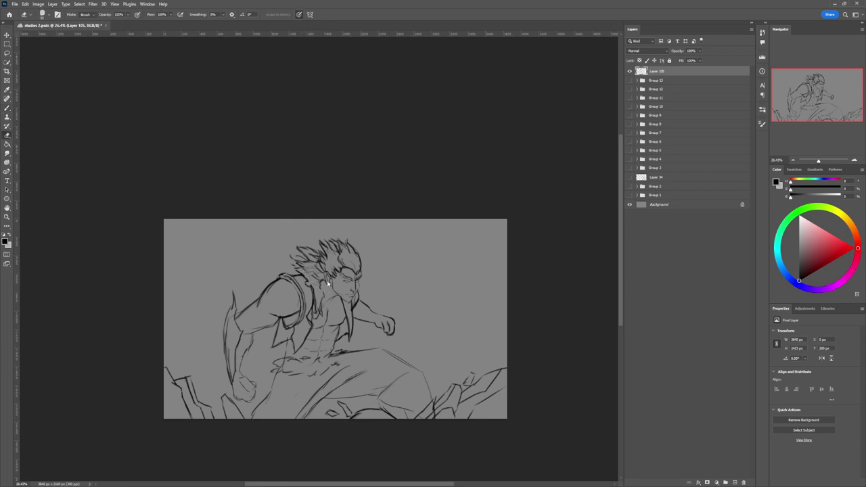
pyautogui.press('b')
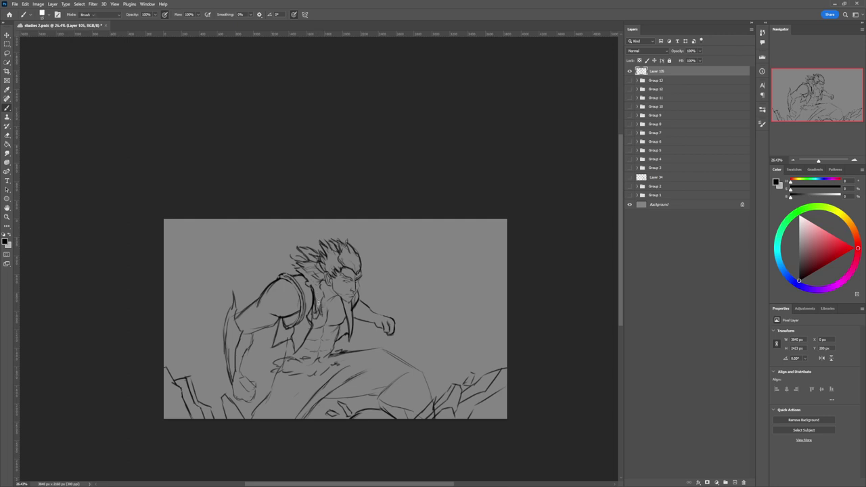
pyautogui.press('e')
pyautogui.moveTo(311, 290); pyautogui.dragTo(312, 307)
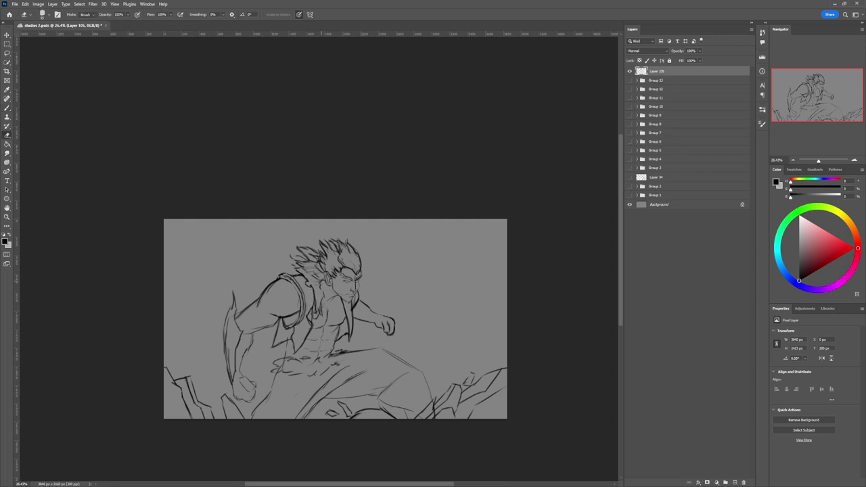
pyautogui.press('b')
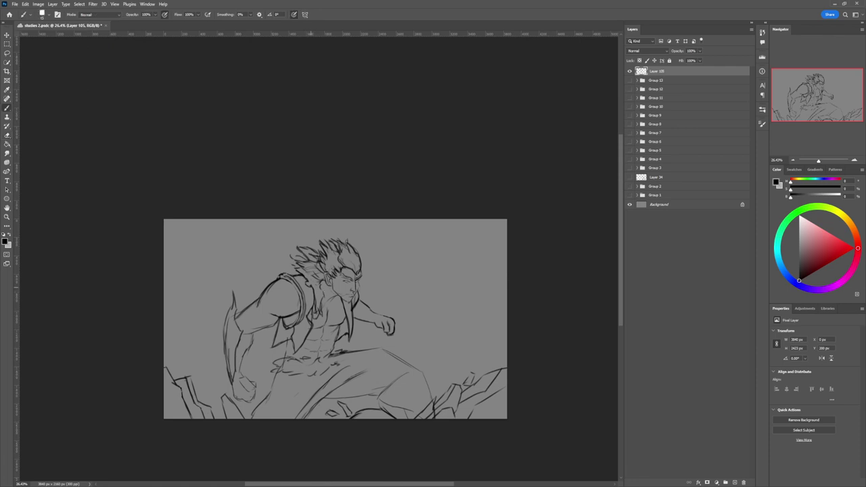
pyautogui.moveTo(312, 290); pyautogui.dragTo(313, 305)
pyautogui.press('e')
pyautogui.moveTo(313, 303); pyautogui.dragTo(309, 333)
pyautogui.press('b')
pyautogui.moveTo(311, 335); pyautogui.dragTo(290, 352)
# Lasso the facial features, enlarge them slightly with Free Transform, and clear the selection
pyautogui.press('z')
pyautogui.moveTo(350, 295); pyautogui.dragTo(376, 290)
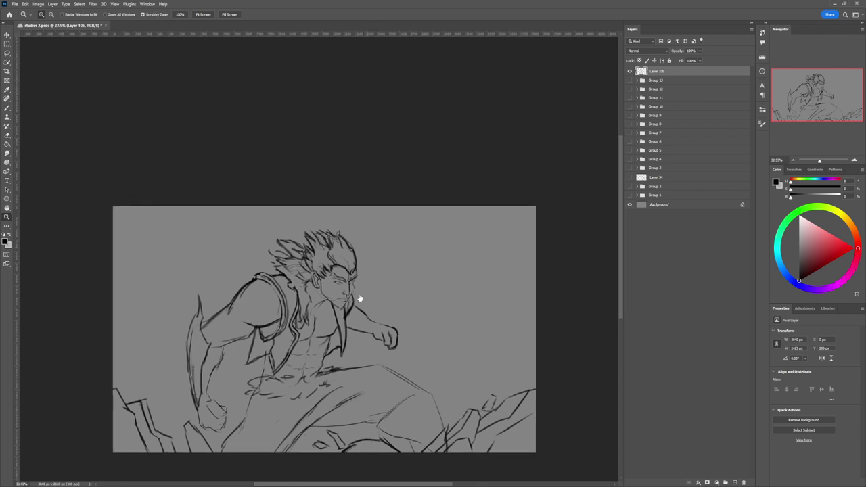
pyautogui.press('l')
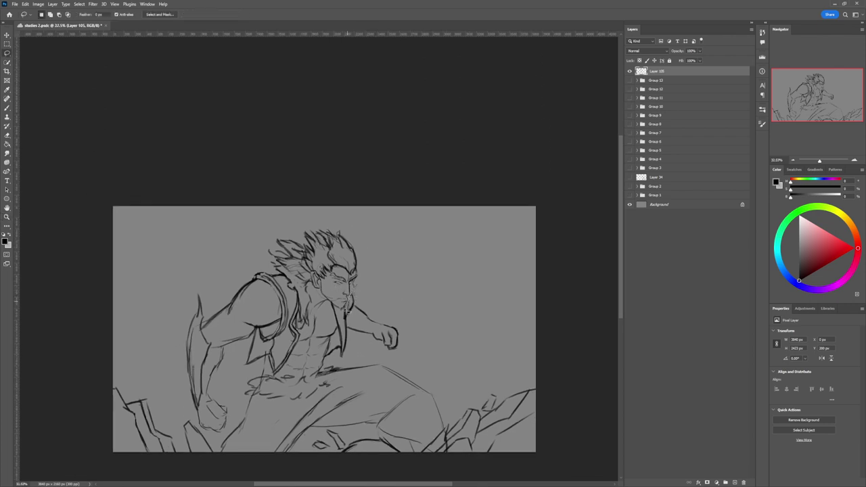
pyautogui.moveTo(338, 306)
pyautogui.mouseDown()
pyautogui.moveTo(323, 287)
pyautogui.moveTo(355, 276)
pyautogui.moveTo(342, 312)
pyautogui.mouseUp()
pyautogui.hotkey('ctrl', 't')
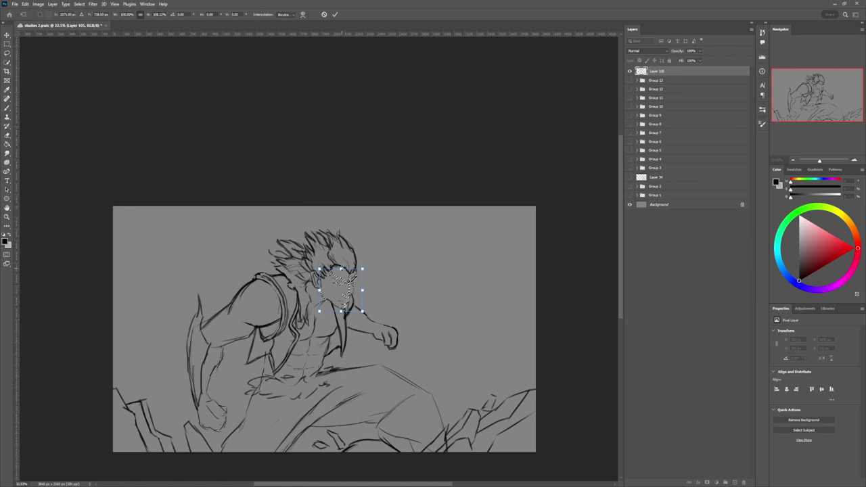
pyautogui.moveTo(342, 269); pyautogui.dragTo(360, 255)
pyautogui.press('Return')
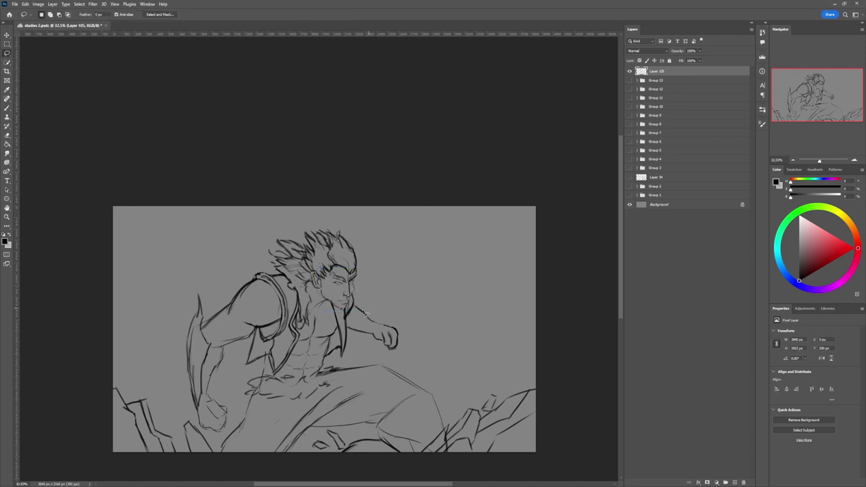
pyautogui.press('z')
pyautogui.moveTo(318, 323); pyautogui.dragTo(281, 322)
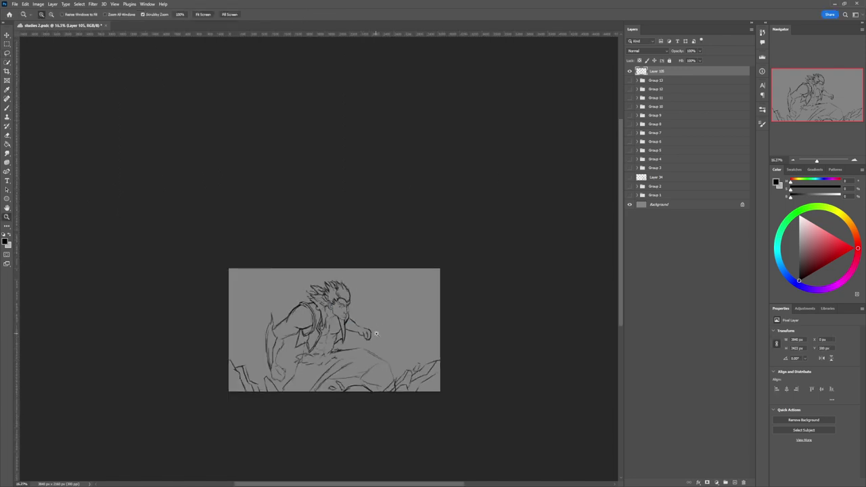
pyautogui.hotkey('ctrl', 'd')
pyautogui.moveTo(365, 327); pyautogui.dragTo(403, 328)
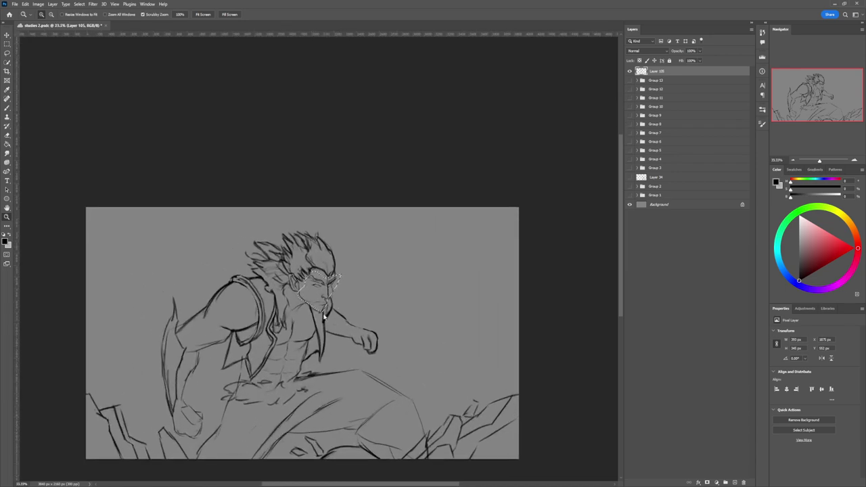
pyautogui.press('l')
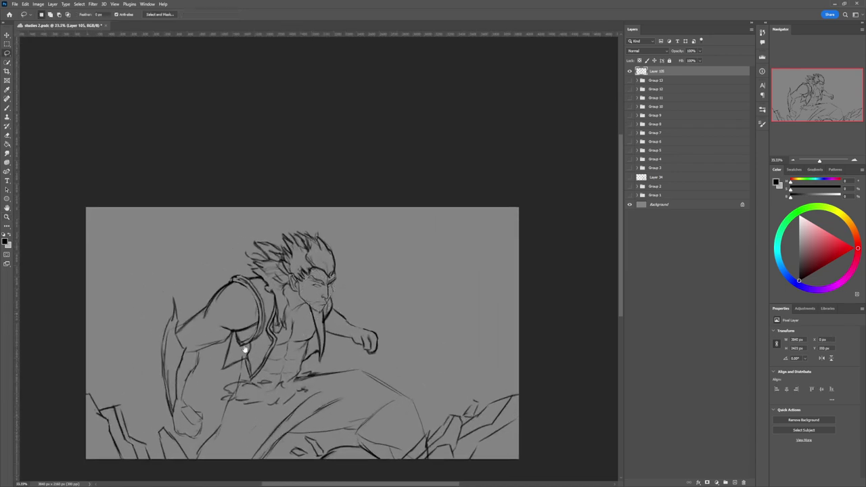
# Add a new empty layer directly beneath the line art layer
pyautogui.press('z')
pyautogui.moveTo(272, 345); pyautogui.dragTo(241, 346)
pyautogui.moveTo(336, 365); pyautogui.dragTo(332, 363)
pyautogui.moveTo(293, 420); pyautogui.dragTo(308, 418)
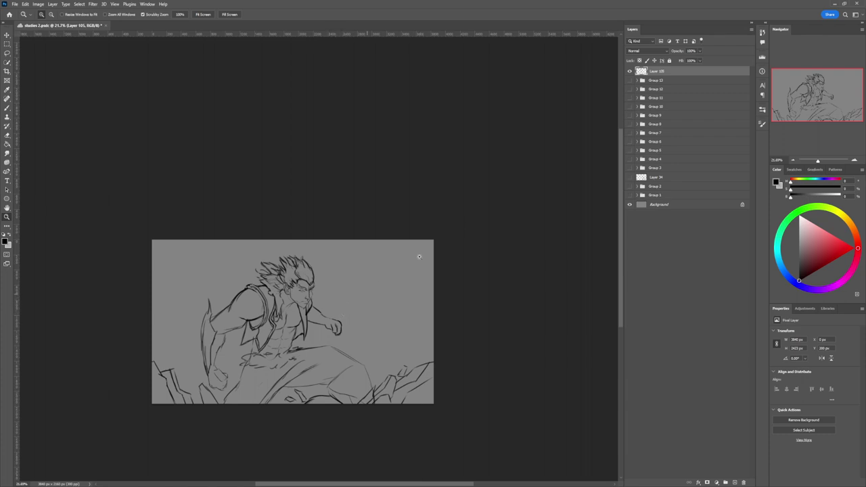
pyautogui.hotkey('ctrl', 'shift', 'alt', 'n')
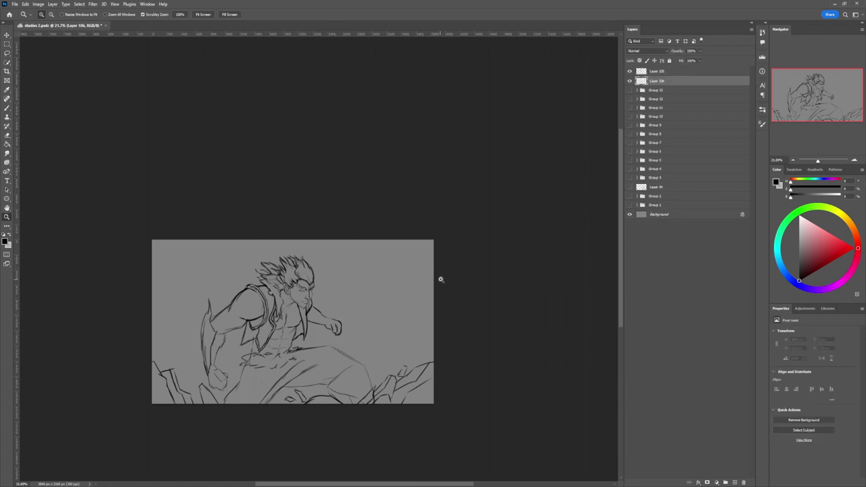
pyautogui.moveTo(353, 336); pyautogui.dragTo(335, 342)
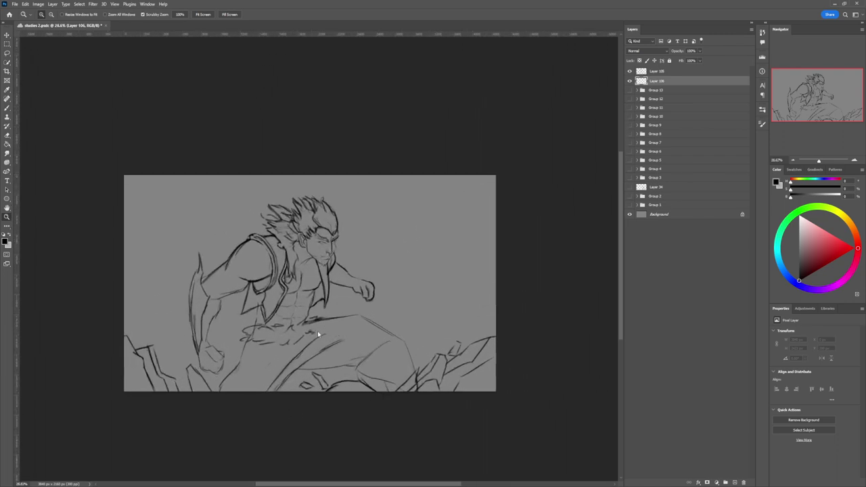
# Lasso the figure's full silhouette, combining the legs, torso, head, arms and arm guard into one selection
pyautogui.press('l')
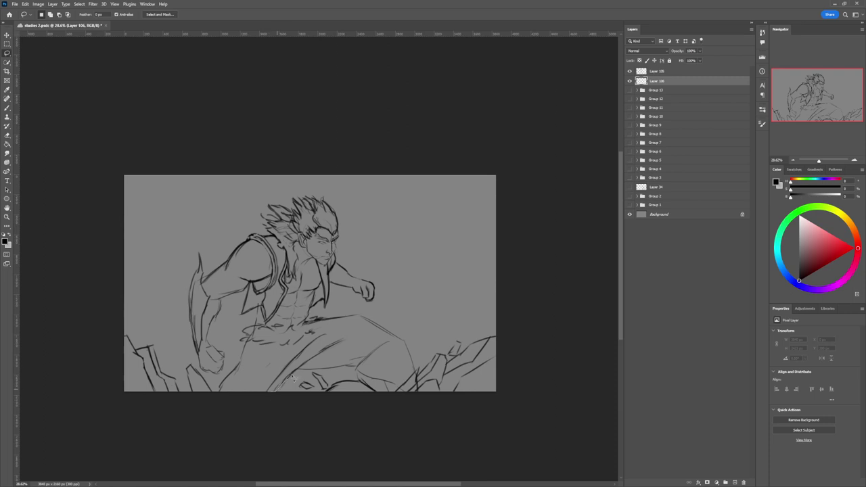
pyautogui.moveTo(315, 362)
pyautogui.mouseDown()
pyautogui.moveTo(331, 351)
pyautogui.moveTo(287, 379)
pyautogui.mouseUp()
pyautogui.hotkey('ctrl', 'd')
pyautogui.moveTo(300, 371)
pyautogui.mouseDown()
pyautogui.moveTo(354, 369)
pyautogui.moveTo(399, 391)
pyautogui.moveTo(416, 375)
pyautogui.moveTo(405, 343)
pyautogui.moveTo(362, 318)
pyautogui.moveTo(244, 330)
pyautogui.moveTo(253, 326)
pyautogui.moveTo(239, 342)
pyautogui.moveTo(247, 347)
pyautogui.moveTo(241, 368)
pyautogui.moveTo(214, 402)
pyautogui.moveTo(236, 411)
pyautogui.moveTo(285, 405)
pyautogui.mouseUp()
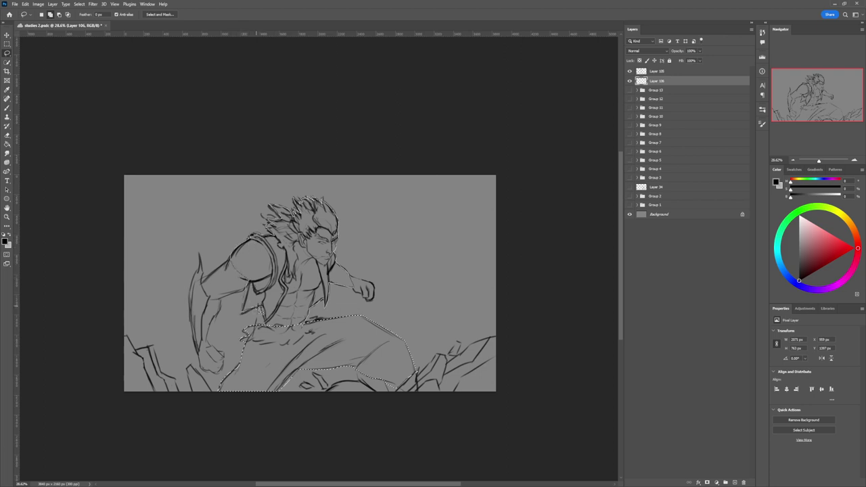
pyautogui.moveTo(258, 317)
pyautogui.mouseDown()
pyautogui.moveTo(276, 350)
pyautogui.moveTo(305, 342)
pyautogui.moveTo(310, 327)
pyautogui.mouseUp()
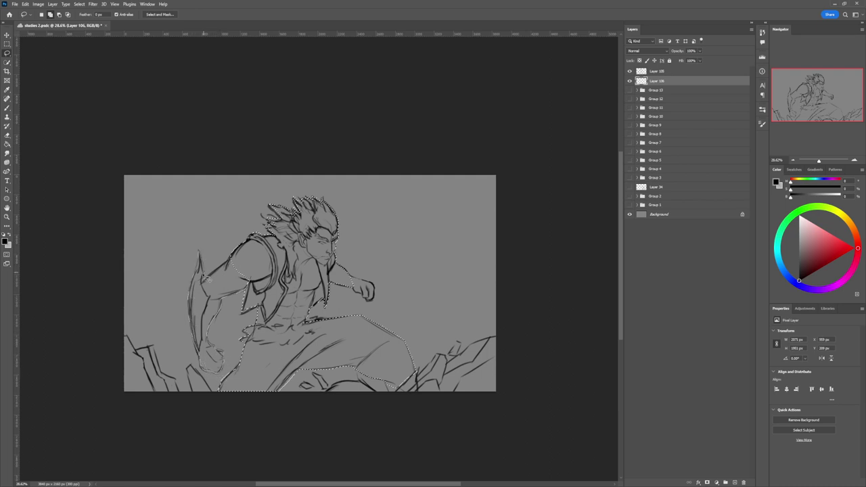
pyautogui.moveTo(223, 271)
pyautogui.mouseDown()
pyautogui.moveTo(237, 258)
pyautogui.moveTo(337, 296)
pyautogui.mouseUp()
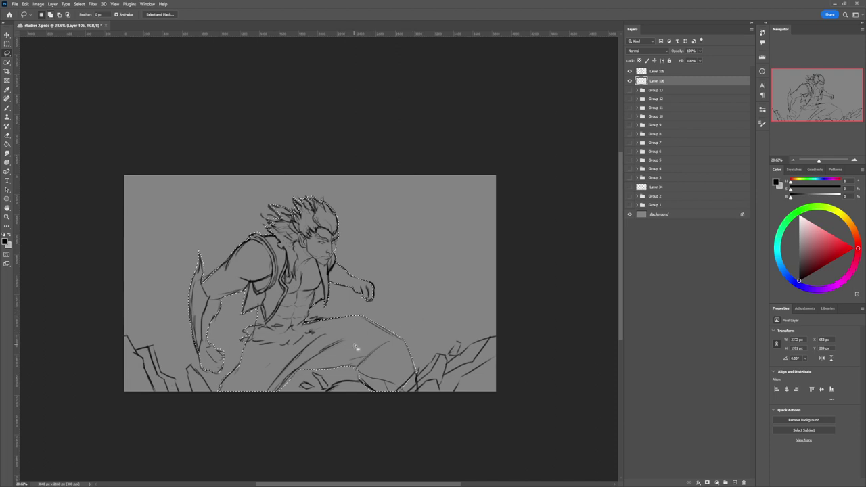
# Fill the selected silhouette with flat dark grey at 30% brightness using a very large brush, and deselect it
pyautogui.press('b')
pyautogui.click(799, 250)
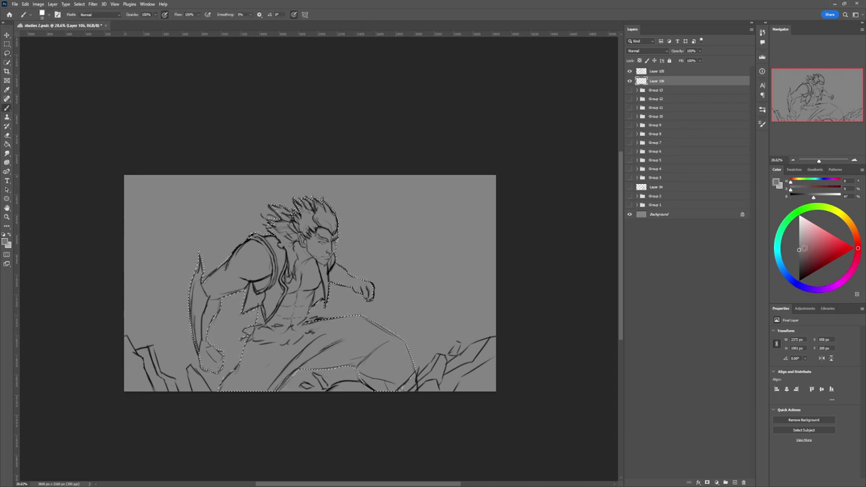
pyautogui.click(799, 252)
pyautogui.keyDown('alt'); pyautogui.rightClick(353, 293); pyautogui.keyUp('alt')
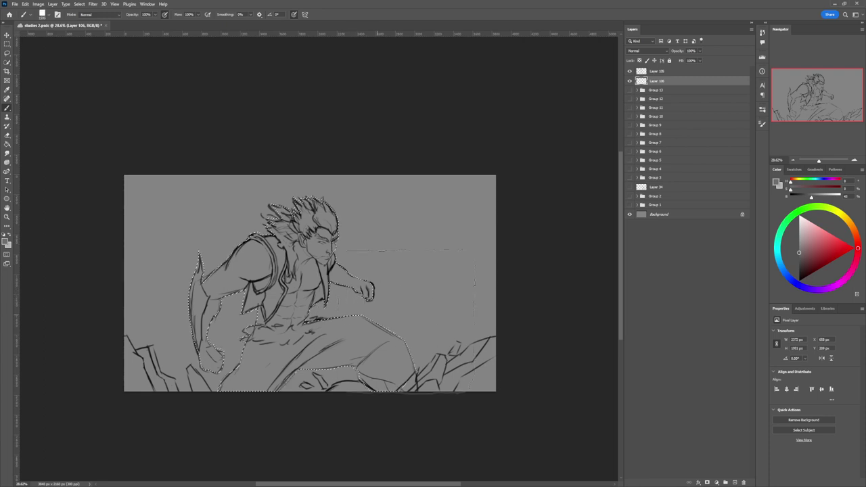
pyautogui.moveTo(422, 338)
pyautogui.mouseDown()
pyautogui.moveTo(356, 362)
pyautogui.moveTo(270, 278)
pyautogui.moveTo(260, 288)
pyautogui.mouseUp()
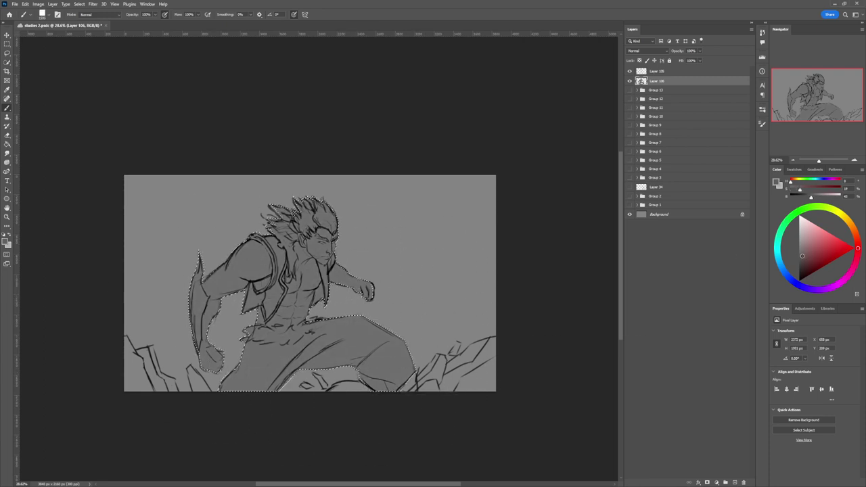
pyautogui.click(798, 261)
pyautogui.moveTo(396, 297)
pyautogui.mouseDown()
pyautogui.moveTo(193, 384)
pyautogui.moveTo(364, 378)
pyautogui.moveTo(484, 319)
pyautogui.mouseUp()
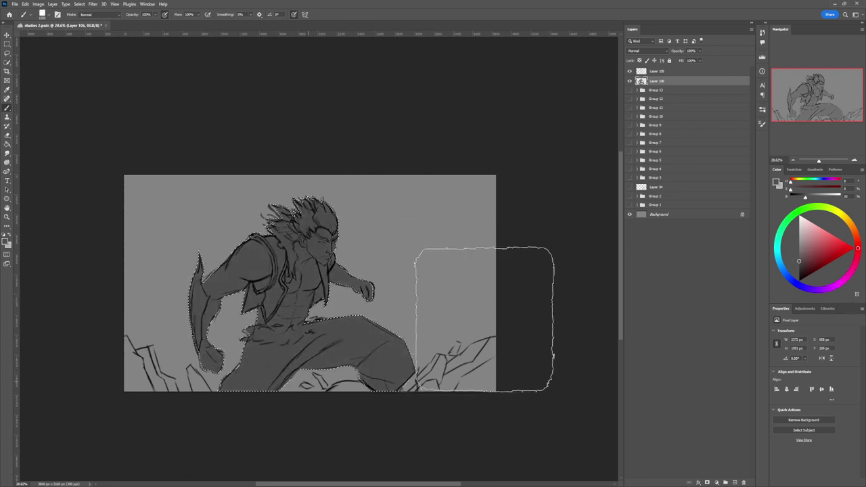
pyautogui.moveTo(343, 347); pyautogui.dragTo(332, 336)
pyautogui.moveTo(295, 372); pyautogui.dragTo(325, 351)
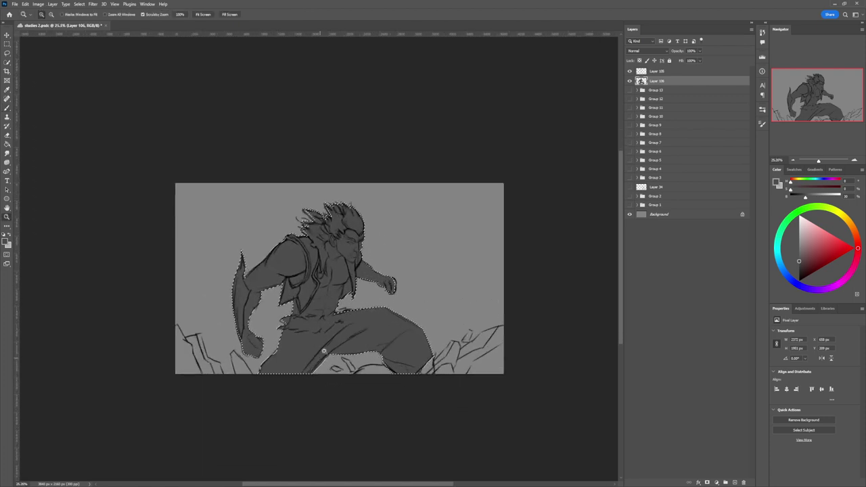
pyautogui.press('l')
pyautogui.hotkey('ctrl', 'd')
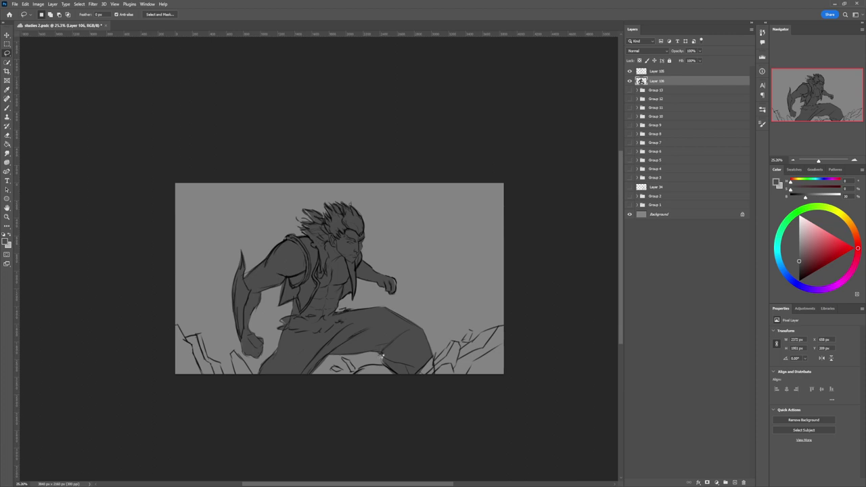
# Mirror the canvas horizontally to check the figure's pose and proportions, and flip it back
pyautogui.hotkey('ctrl', 'shift', 'h')
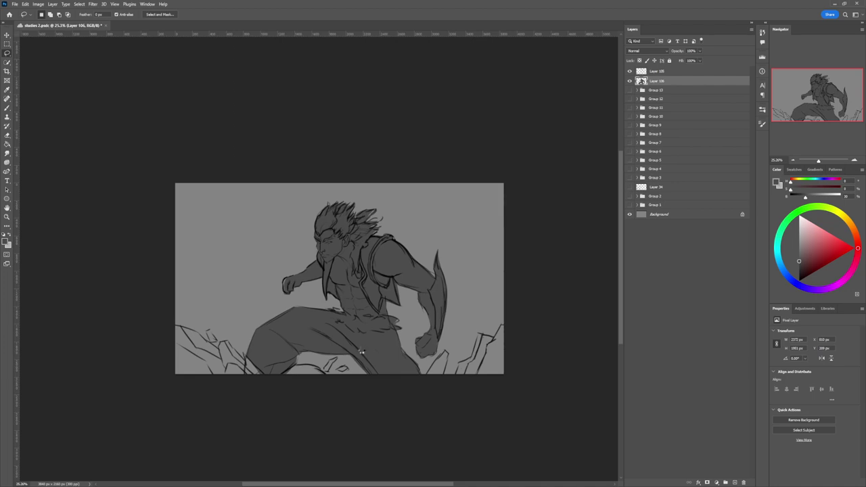
pyautogui.hotkey('ctrl', 'shift', 'h')
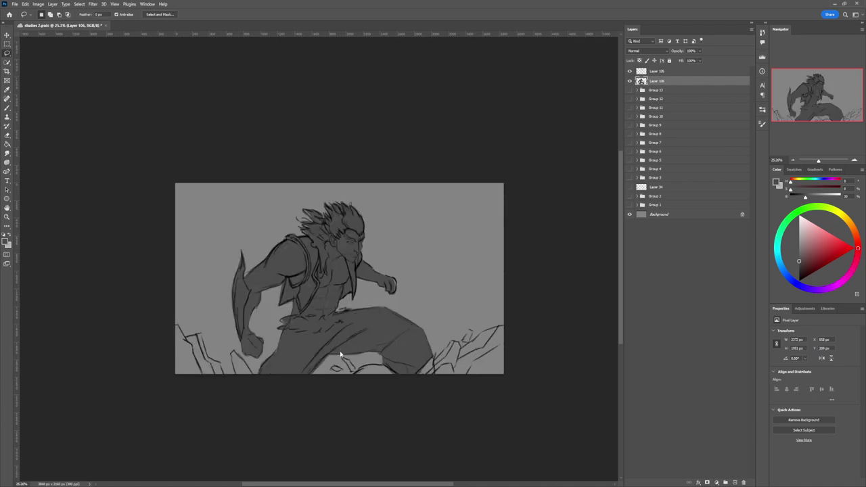
pyautogui.press('z')
pyautogui.keyDown('alt'); pyautogui.click(364, 349); pyautogui.keyUp('alt')
pyautogui.moveTo(393, 316); pyautogui.dragTo(374, 328)
# On a new layer above the figure's fill, block in the central debris and right-hand rocks with dark grey at 19% brightness
pyautogui.press('b')
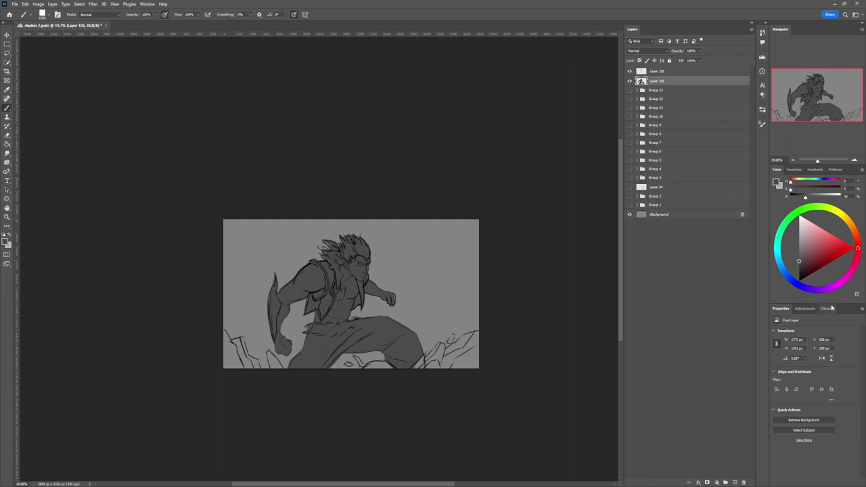
pyautogui.hotkey('ctrl', 'shift', 'alt', 'n')
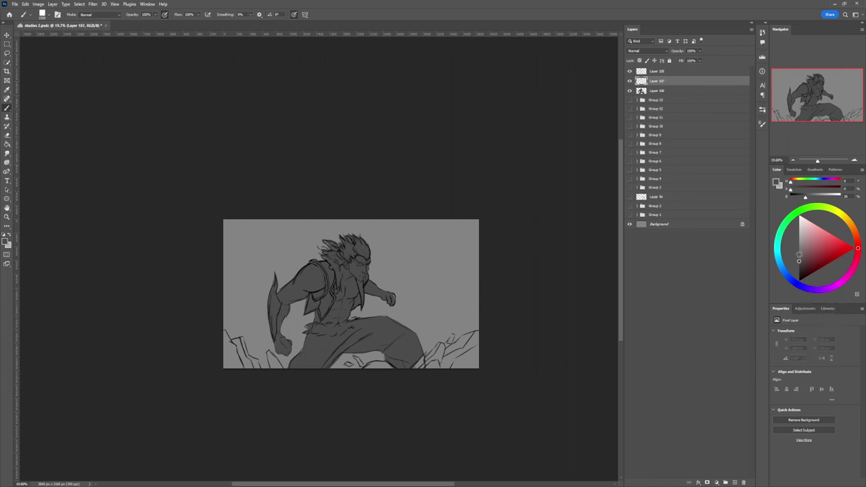
pyautogui.moveTo(799, 255); pyautogui.dragTo(800, 268)
pyautogui.moveTo(358, 371)
pyautogui.mouseDown()
pyautogui.moveTo(376, 366)
pyautogui.moveTo(398, 376)
pyautogui.moveTo(361, 362)
pyautogui.mouseUp()
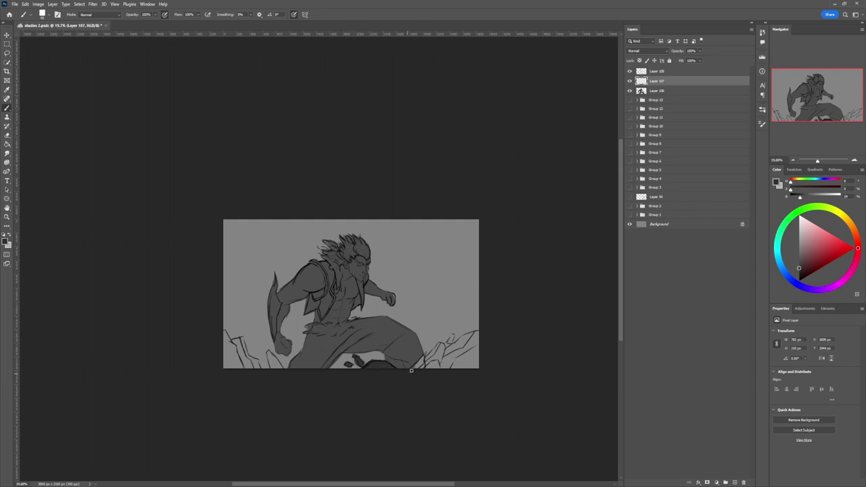
pyautogui.moveTo(411, 370); pyautogui.dragTo(447, 348)
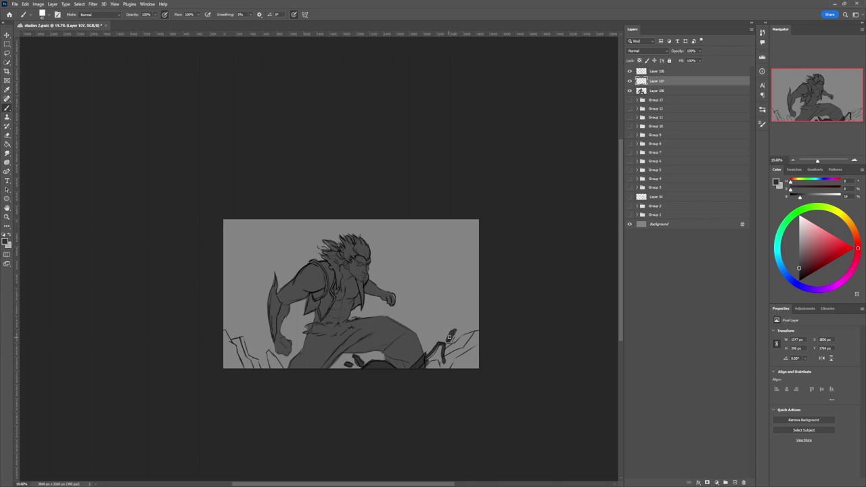
pyautogui.moveTo(451, 343)
pyautogui.mouseDown()
pyautogui.moveTo(493, 333)
pyautogui.moveTo(471, 335)
pyautogui.moveTo(444, 358)
pyautogui.moveTo(440, 349)
pyautogui.moveTo(421, 375)
pyautogui.moveTo(489, 358)
pyautogui.mouseUp()
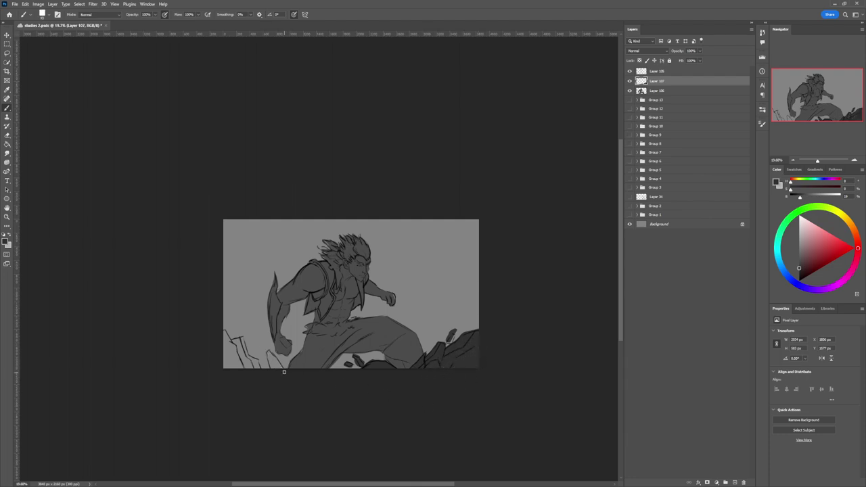
# Fill the jagged rocks at the canvas's lower-left corner with the same dark grey at 19% brightness
pyautogui.moveTo(267, 352); pyautogui.dragTo(278, 369)
pyautogui.moveTo(260, 374); pyautogui.dragTo(222, 332)
pyautogui.moveTo(236, 360)
pyautogui.mouseDown()
pyautogui.moveTo(220, 345)
pyautogui.moveTo(234, 354)
pyautogui.moveTo(237, 346)
pyautogui.moveTo(255, 369)
pyautogui.mouseUp()
pyautogui.press('[')
pyautogui.press('[')
pyautogui.press('[')
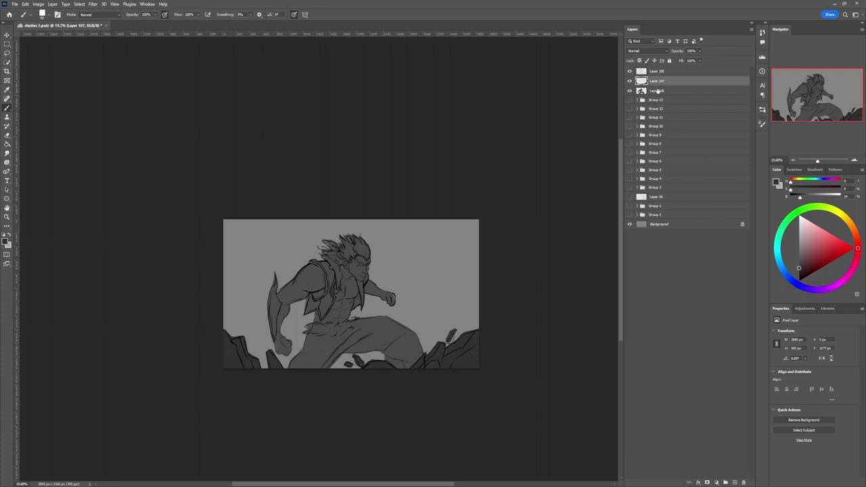
# Create a new layer beneath the figure's fill layer for the background and save the document
pyautogui.click(658, 90)
pyautogui.hotkey('ctrl', 'shift', 'alt', 'n')
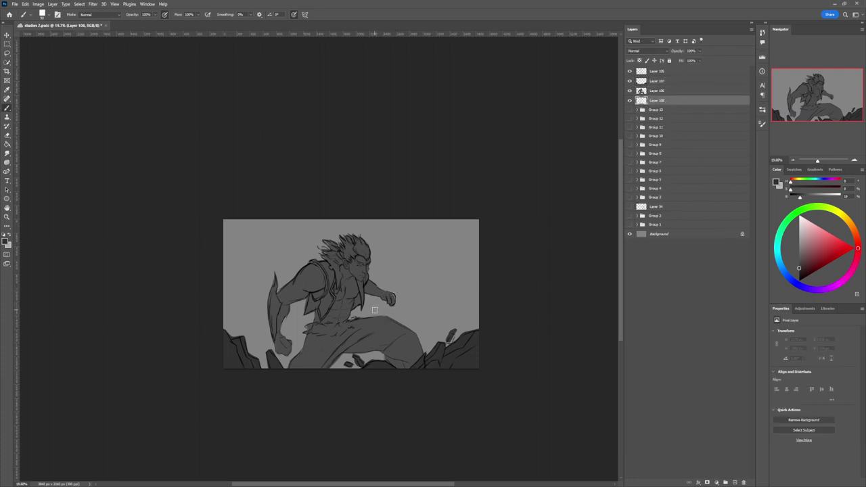
pyautogui.hotkey('ctrl', 's')
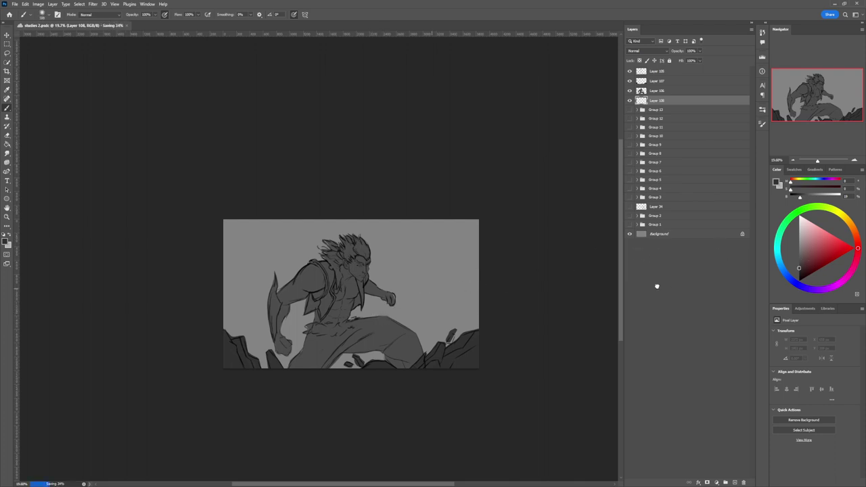
# Darken the upper background into a soft gradient using a very large soft brush with 19% brightness grey
pyautogui.press(']')
pyautogui.press(']')
pyautogui.press(']')
pyautogui.press(']')
pyautogui.press(']')
pyautogui.press(']')
pyautogui.press(']')
pyautogui.press(']')
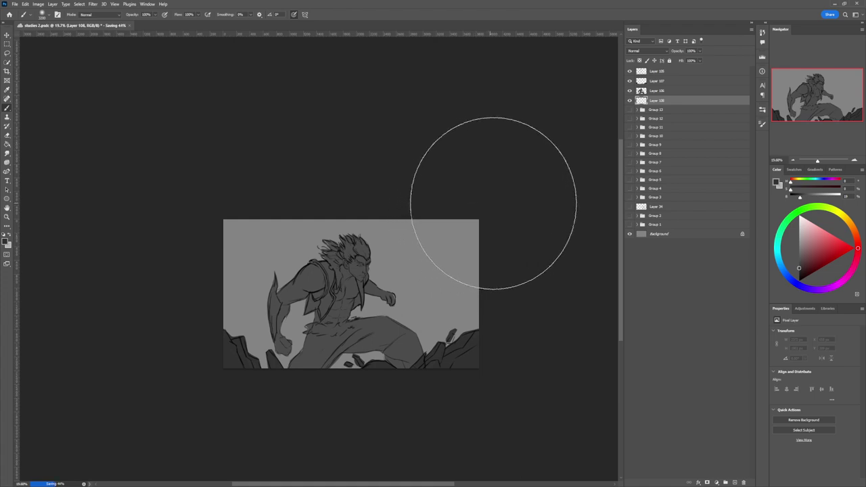
pyautogui.moveTo(493, 203)
pyautogui.mouseDown()
pyautogui.moveTo(449, 192)
pyautogui.moveTo(484, 201)
pyautogui.moveTo(298, 197)
pyautogui.moveTo(184, 208)
pyautogui.moveTo(507, 217)
pyautogui.moveTo(311, 225)
pyautogui.moveTo(155, 246)
pyautogui.moveTo(523, 245)
pyautogui.mouseUp()
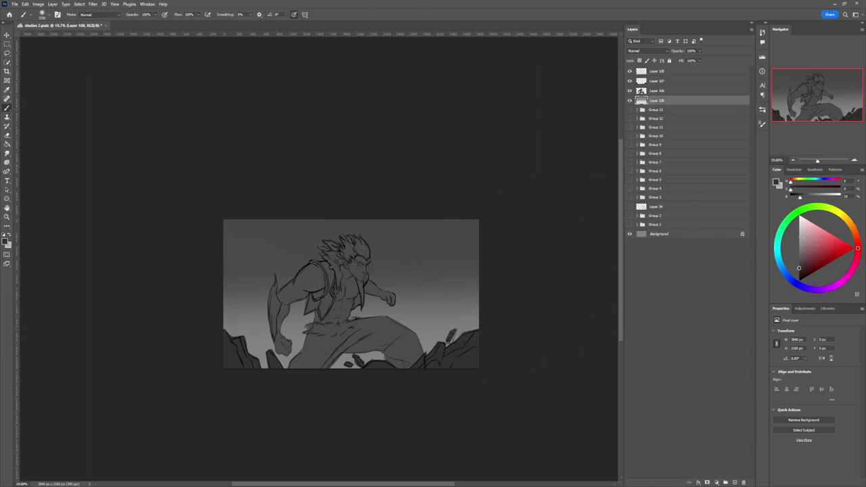
# Brush a soft lighter grey glow into the background beside the arm guard, reducing the brush size between strokes
pyautogui.click(800, 239)
pyautogui.press('[')
pyautogui.press('[')
pyautogui.press('[')
pyautogui.press('[')
pyautogui.press('[')
pyautogui.press('[')
pyautogui.press('[')
pyautogui.press('[')
pyautogui.press('[')
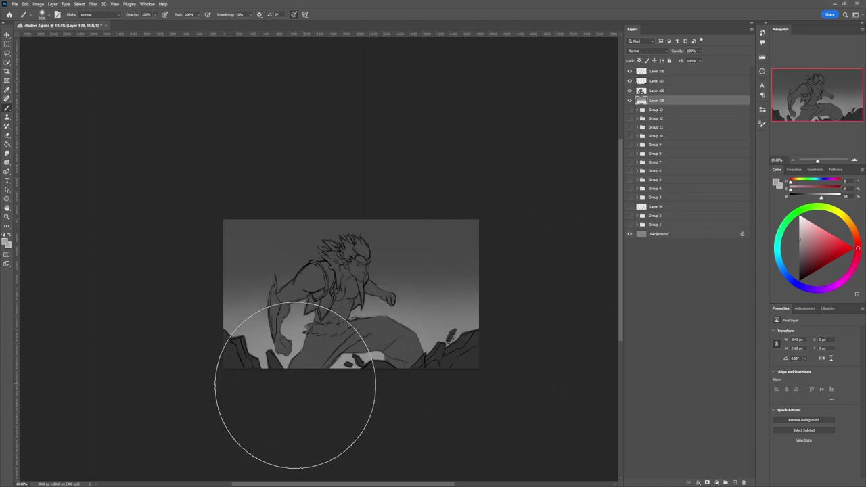
pyautogui.press('[')
pyautogui.press('[')
pyautogui.press('[')
pyautogui.press('[')
pyautogui.press('[')
pyautogui.moveTo(264, 325); pyautogui.dragTo(259, 233)
pyautogui.press('[')
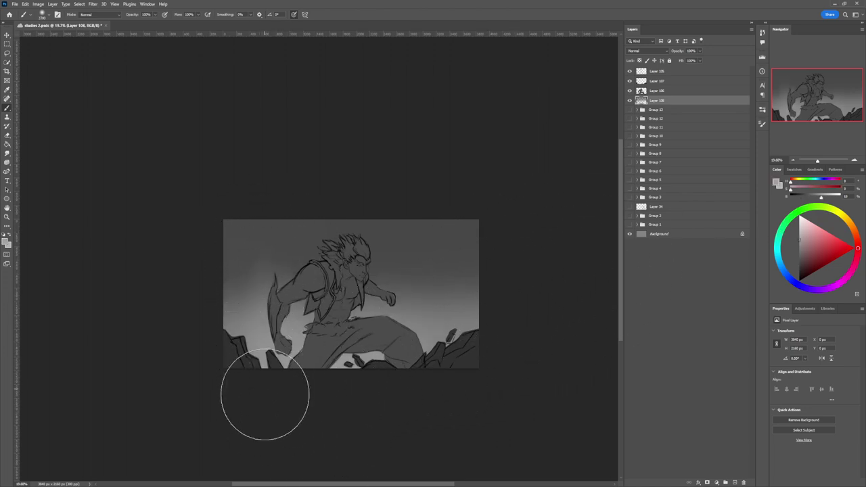
pyautogui.press('[')
pyautogui.press('[')
pyautogui.press('[')
pyautogui.press('[')
pyautogui.press('[')
pyautogui.press('[')
pyautogui.moveTo(250, 280); pyautogui.dragTo(253, 309)
# Paint a narrow vertical light streak rising above the left-hand rocks with a smaller soft brush in 54% brightness grey
pyautogui.click(799, 253)
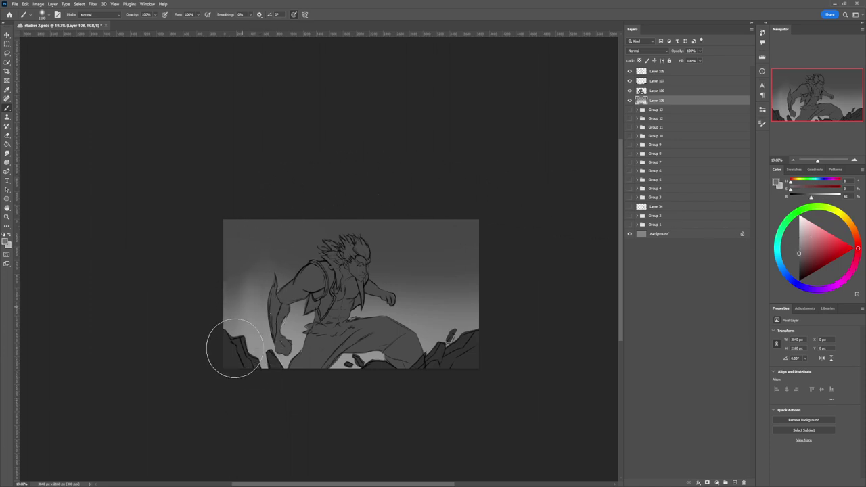
pyautogui.press('[')
pyautogui.press('[')
pyautogui.press('[')
pyautogui.press('[')
pyautogui.press('[')
pyautogui.press('[')
pyautogui.click(800, 246)
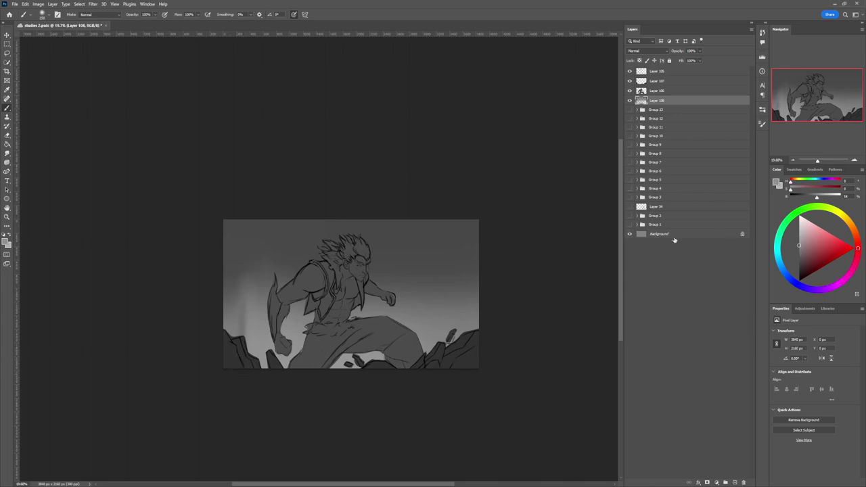
pyautogui.moveTo(243, 339); pyautogui.dragTo(241, 271)
# Paint several tapering vertical light streaks in the background above the right-hand rocks and knee with the same mid grey
pyautogui.moveTo(440, 333); pyautogui.dragTo(430, 298)
pyautogui.moveTo(433, 327); pyautogui.dragTo(421, 260)
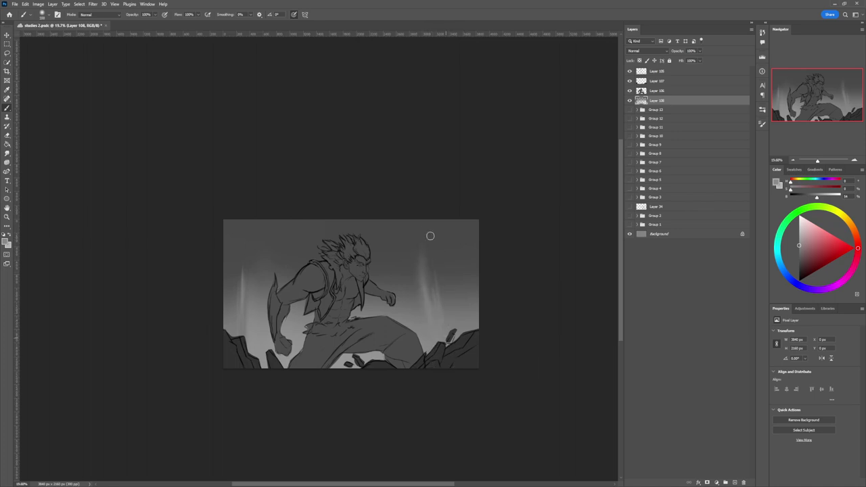
pyautogui.moveTo(451, 304); pyautogui.dragTo(445, 243)
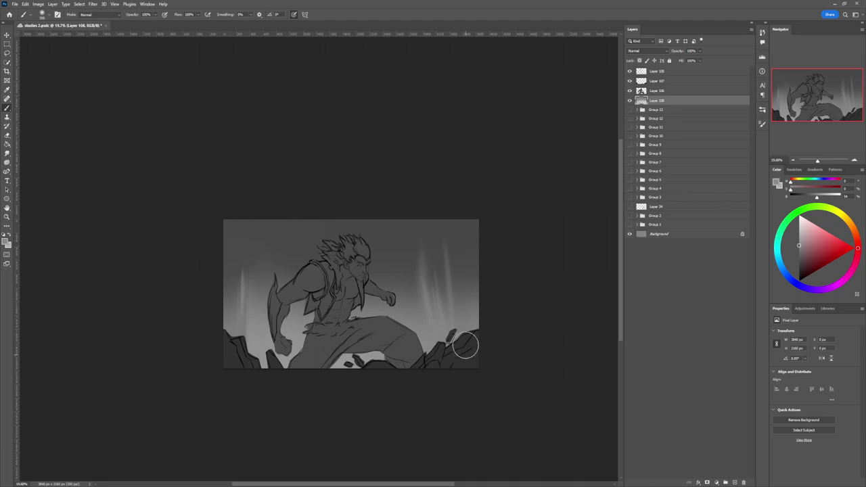
pyautogui.moveTo(466, 346); pyautogui.dragTo(456, 246)
pyautogui.press('[')
pyautogui.press('[')
pyautogui.press('[')
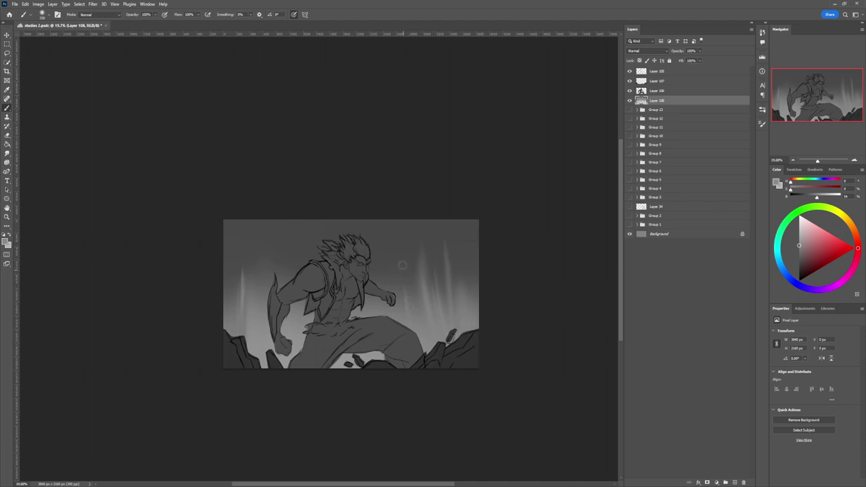
pyautogui.moveTo(414, 311); pyautogui.dragTo(410, 280)
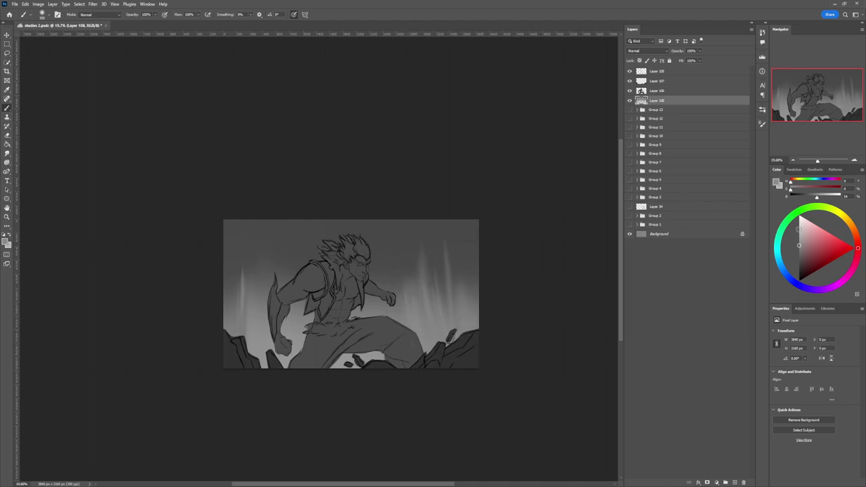
# Brighten the glow behind the figure's legs and front knee with a large soft brush in light grey at 80% brightness
pyautogui.click(800, 228)
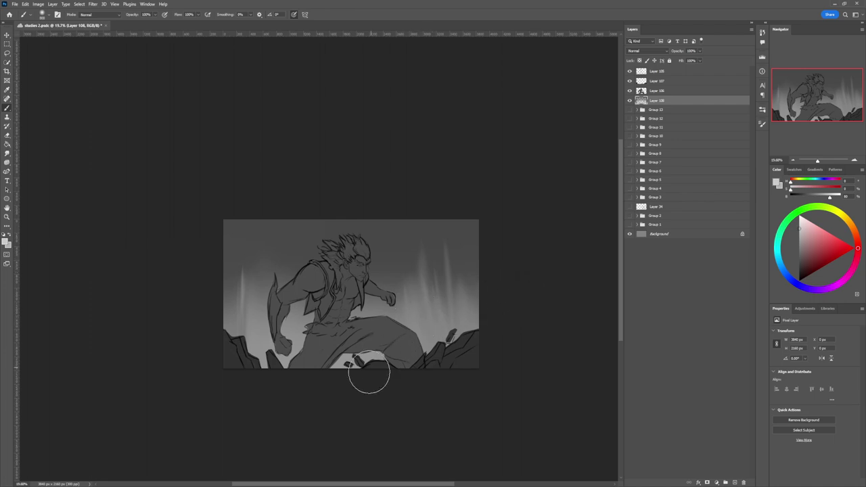
pyautogui.press('[')
pyautogui.press('[')
pyautogui.press('[')
pyautogui.press('[')
pyautogui.press('[')
pyautogui.press(']')
pyautogui.press(']')
pyautogui.press(']')
pyautogui.press(']')
pyautogui.press(']')
pyautogui.press(']')
pyautogui.press(']')
pyautogui.press(']')
pyautogui.press(']')
pyautogui.press(']')
pyautogui.press(']')
pyautogui.click(417, 336)
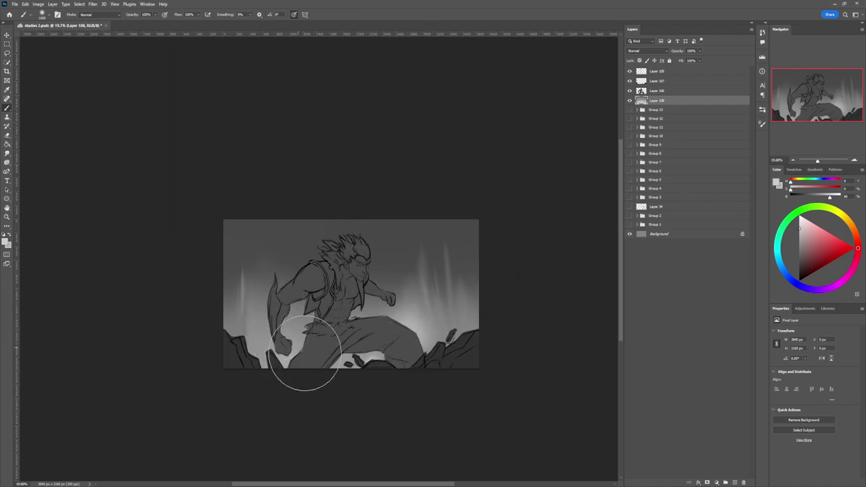
# Accent the tall light streak beyond the figure's front fist with thin strokes of the same light grey
pyautogui.press('[')
pyautogui.press('[')
pyautogui.press('[')
pyautogui.press('[')
pyautogui.press('[')
pyautogui.press('[')
pyautogui.press('[')
pyautogui.press('[')
pyautogui.press('[')
pyautogui.moveTo(424, 260); pyautogui.dragTo(423, 252)
pyautogui.press(']')
pyautogui.press(']')
pyautogui.moveTo(427, 311); pyautogui.dragTo(424, 278)
# Paint soft dark vertical streaks across the background's upper-right area with dark grey at 17% brightness, varying the brush size
pyautogui.moveTo(805, 247); pyautogui.dragTo(800, 253)
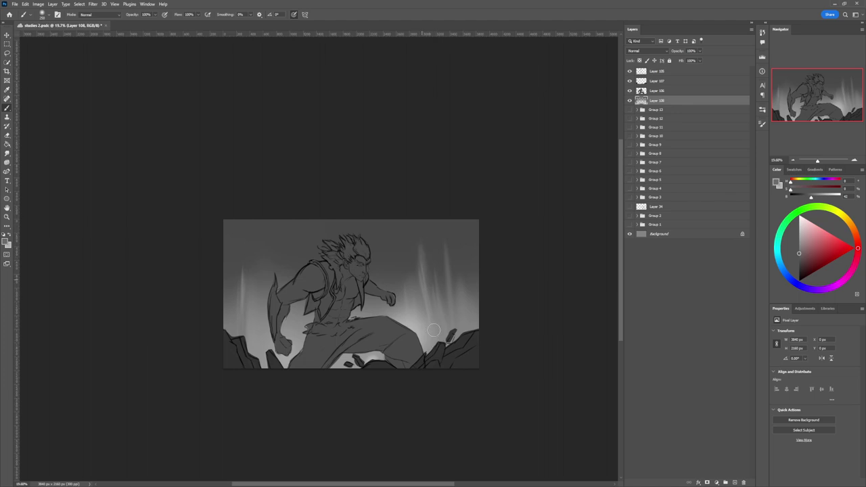
pyautogui.click(800, 271)
pyautogui.moveTo(426, 262)
pyautogui.mouseDown()
pyautogui.moveTo(432, 292)
pyautogui.moveTo(430, 193)
pyautogui.mouseUp()
pyautogui.press(']')
pyautogui.press(']')
pyautogui.press(']')
pyautogui.press(']')
pyautogui.press(']')
pyautogui.press(']')
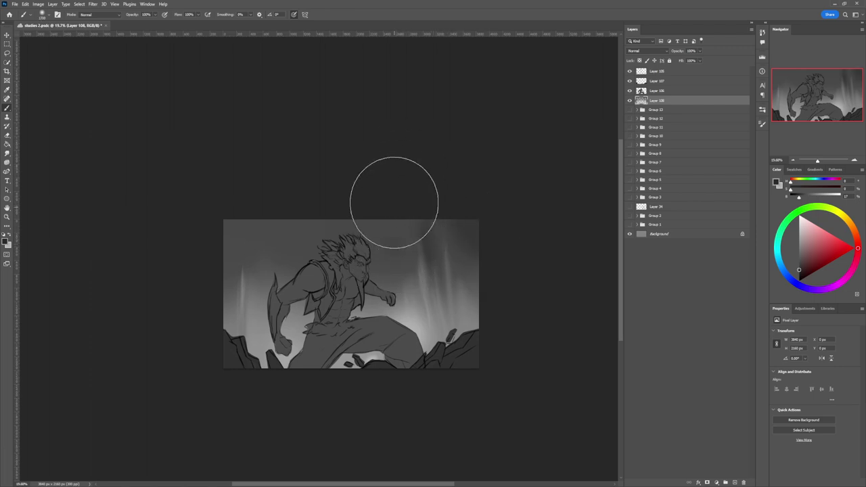
pyautogui.press('[')
pyautogui.press('[')
pyautogui.press('[')
pyautogui.press('[')
pyautogui.press('[')
pyautogui.press('[')
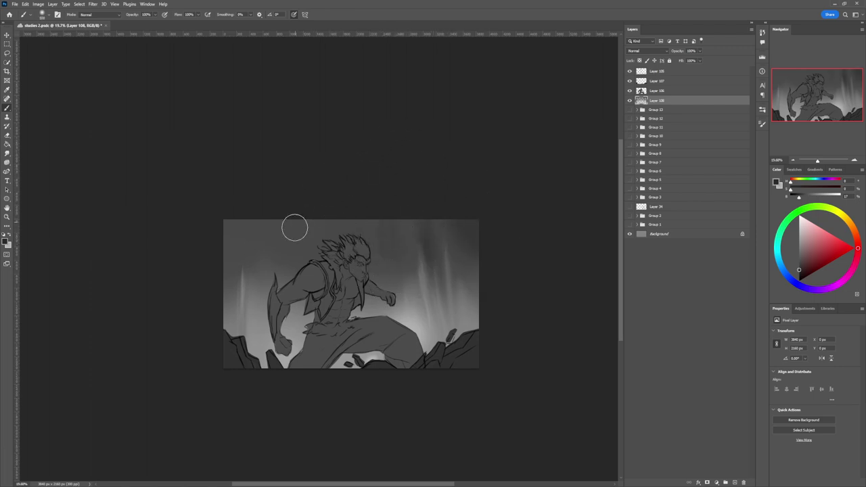
# Darken the background behind the arm guard and along the left edge with broad vertical strokes of the same dark grey
pyautogui.press(']')
pyautogui.press(']')
pyautogui.press(']')
pyautogui.press(']')
pyautogui.press(']')
pyautogui.press(']')
pyautogui.moveTo(250, 330); pyautogui.dragTo(254, 255)
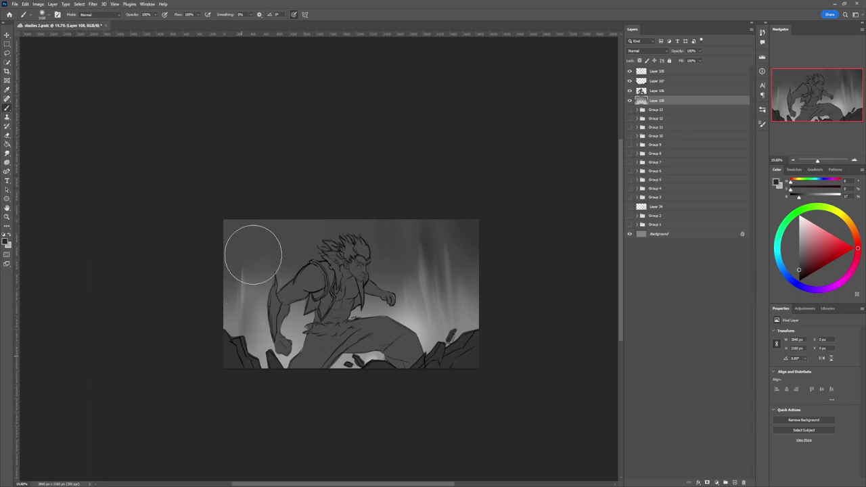
pyautogui.press('[')
pyautogui.press('[')
pyautogui.press('[')
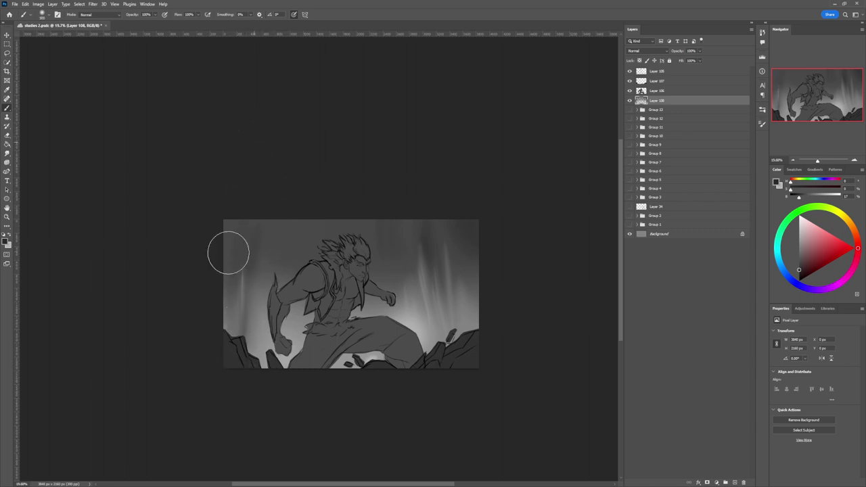
# Add more soft dark vertical streaks along the background's top edge, above the figure's shoulder and head
pyautogui.press(']')
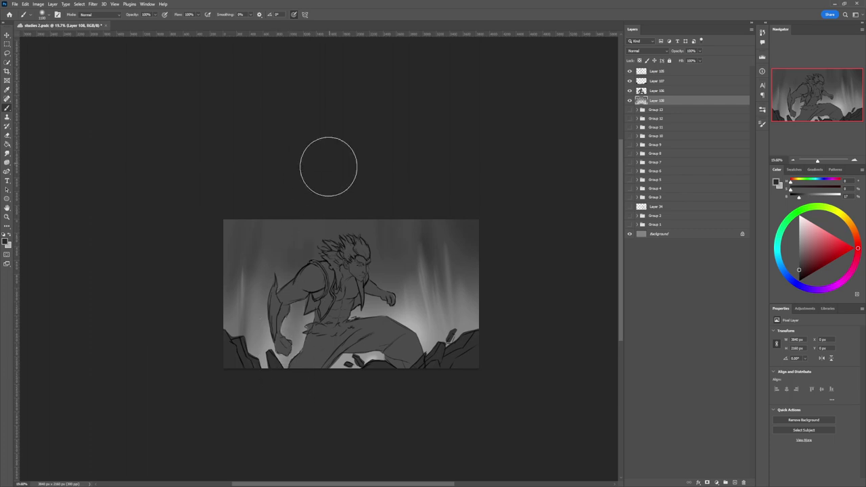
pyautogui.press('[')
pyautogui.press('[')
pyautogui.press('[')
pyautogui.press('[')
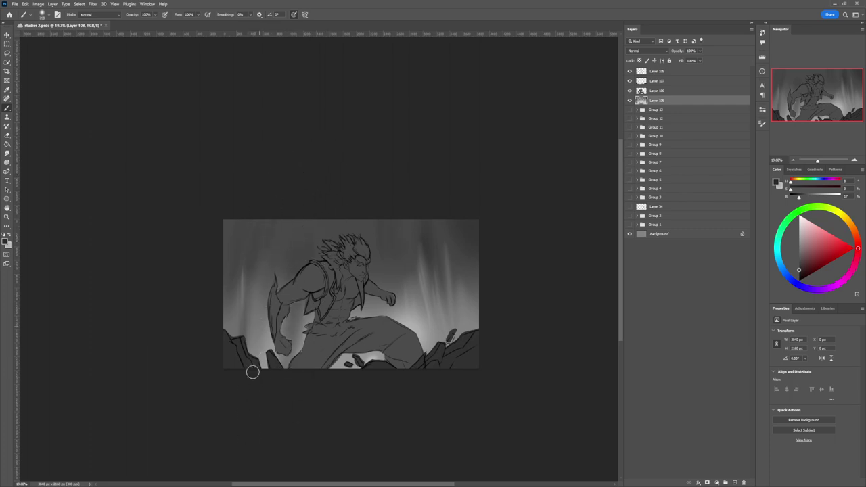
pyautogui.press(']')
pyautogui.press(']')
pyautogui.press(']')
pyautogui.press(']')
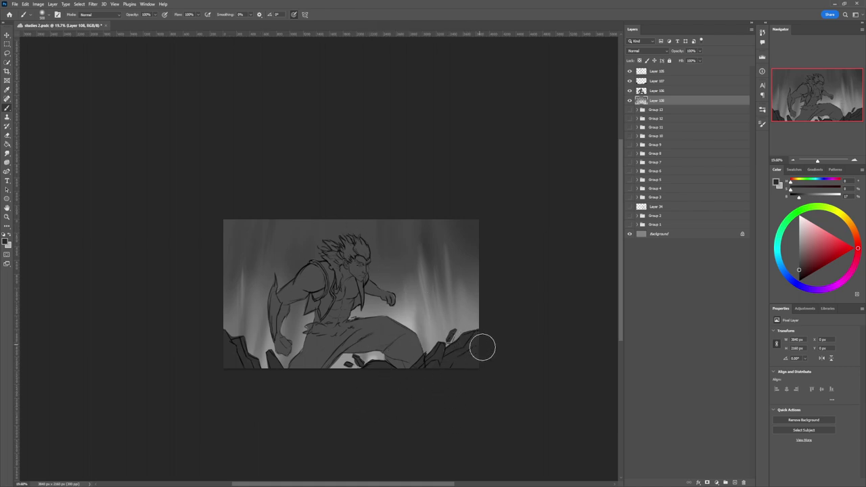
# Sample the rocks' dark grey and, with brush flow at 51%, scatter small flying debris above the rocks on both sides
pyautogui.moveTo(809, 269); pyautogui.dragTo(798, 278)
pyautogui.keyDown('alt'); pyautogui.click(449, 352); pyautogui.keyUp('alt')
pyautogui.hotkey('shift', '5')
pyautogui.hotkey('shift', '1')
pyautogui.click(427, 342)
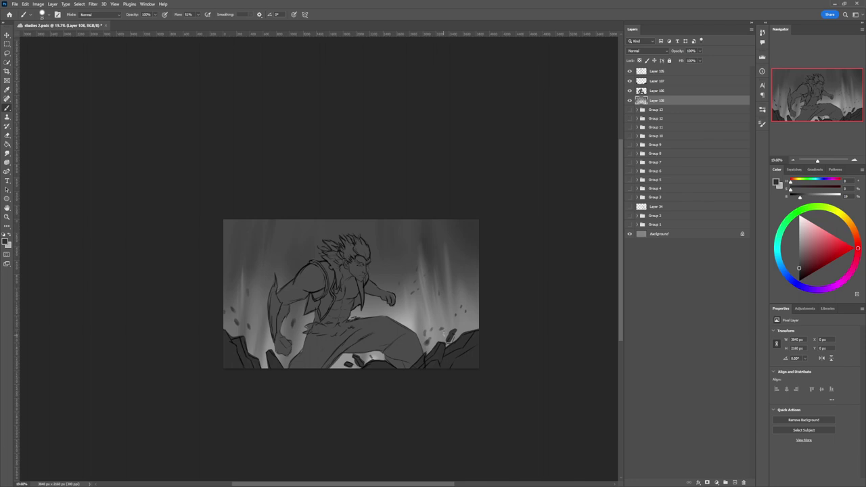
# Add a new layer at the top of the stack and load the figure's silhouette from its fill layer as a selection
pyautogui.press('z')
pyautogui.moveTo(360, 338); pyautogui.dragTo(326, 336)
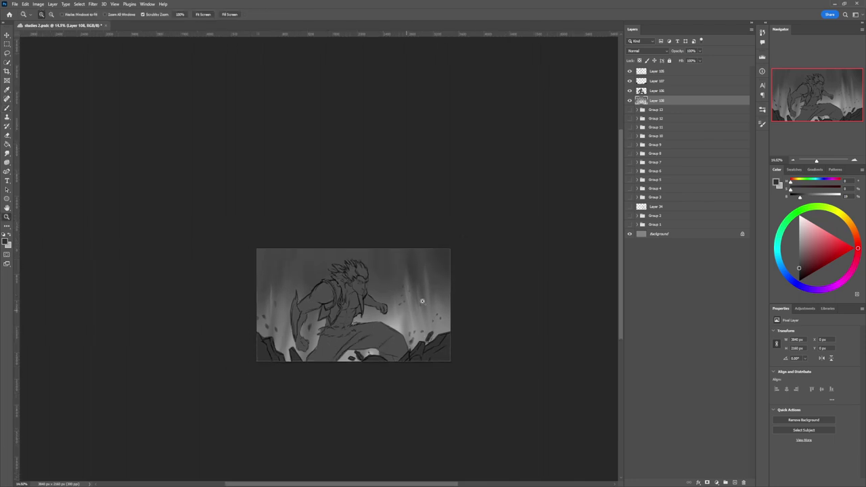
pyautogui.moveTo(366, 296); pyautogui.dragTo(434, 299)
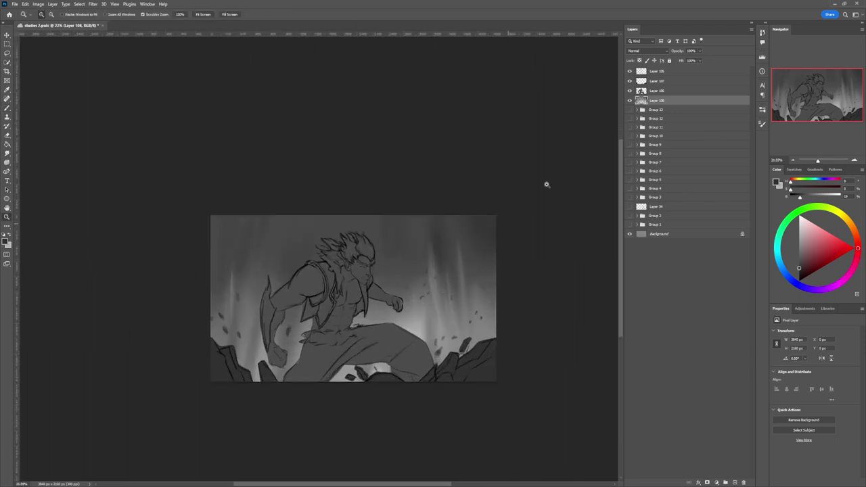
pyautogui.click(657, 92)
pyautogui.hotkey('ctrl', 'shift', 'alt', 'n')
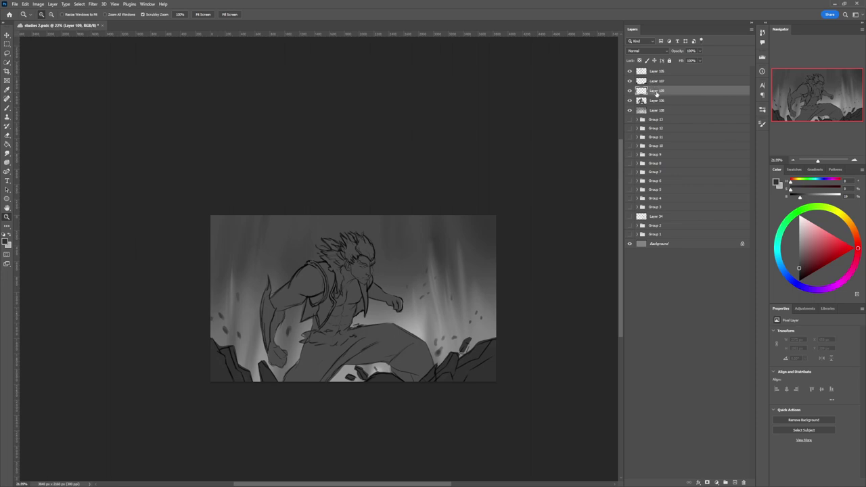
pyautogui.moveTo(657, 92); pyautogui.dragTo(660, 70)
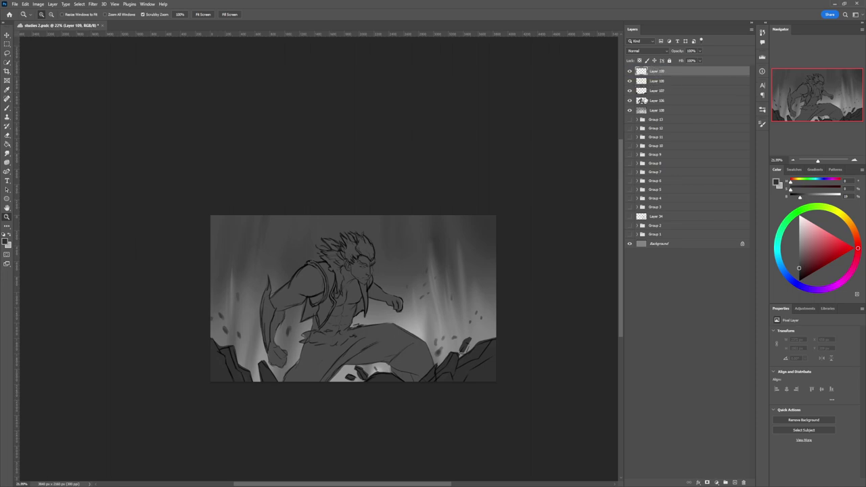
pyautogui.keyDown('ctrl'); pyautogui.click(641, 101); pyautogui.keyUp('ctrl')
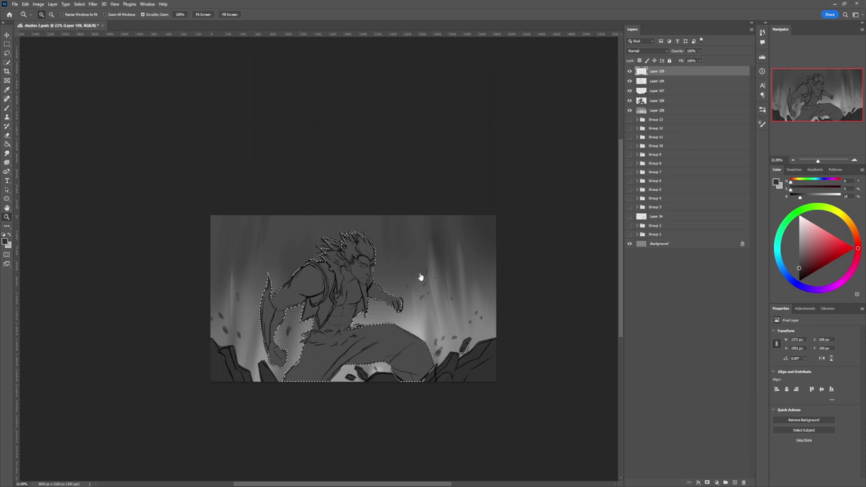
# With the Brush and a light grey at 69% brightness, block in the hair on top of the head
pyautogui.press('b')
pyautogui.click(799, 248)
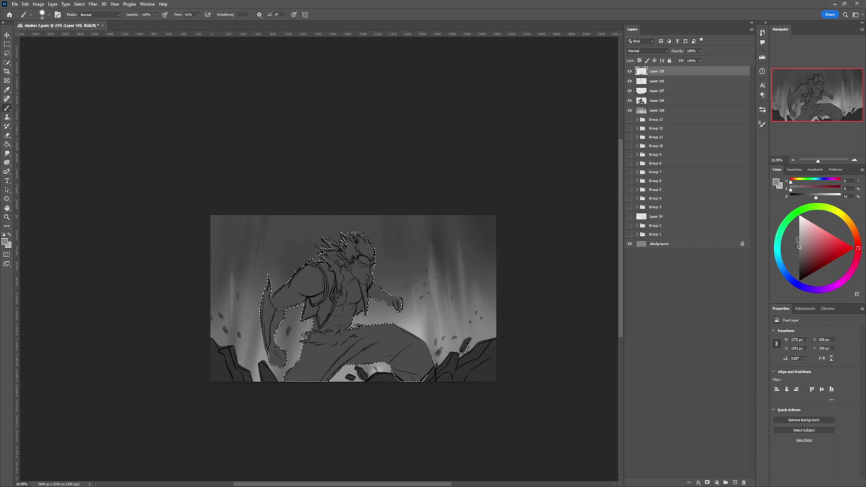
pyautogui.click(799, 237)
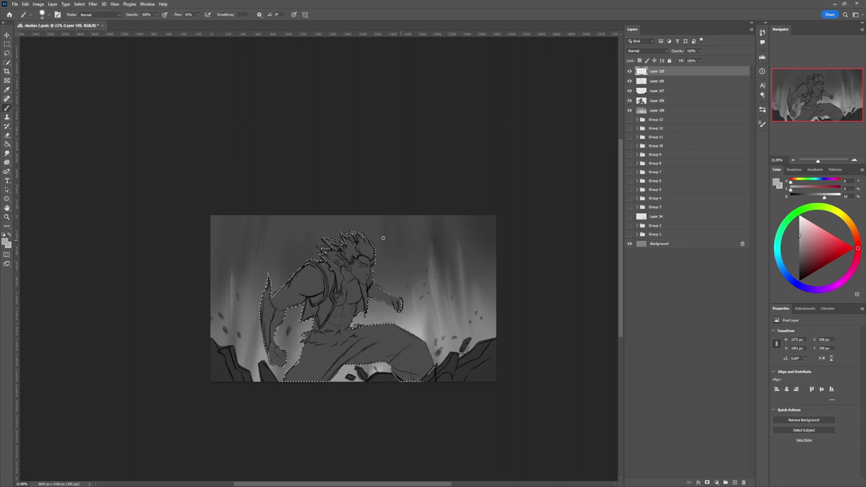
pyautogui.moveTo(367, 245); pyautogui.dragTo(371, 254)
pyautogui.moveTo(356, 245)
pyautogui.mouseDown()
pyautogui.moveTo(361, 232)
pyautogui.moveTo(372, 251)
pyautogui.mouseUp()
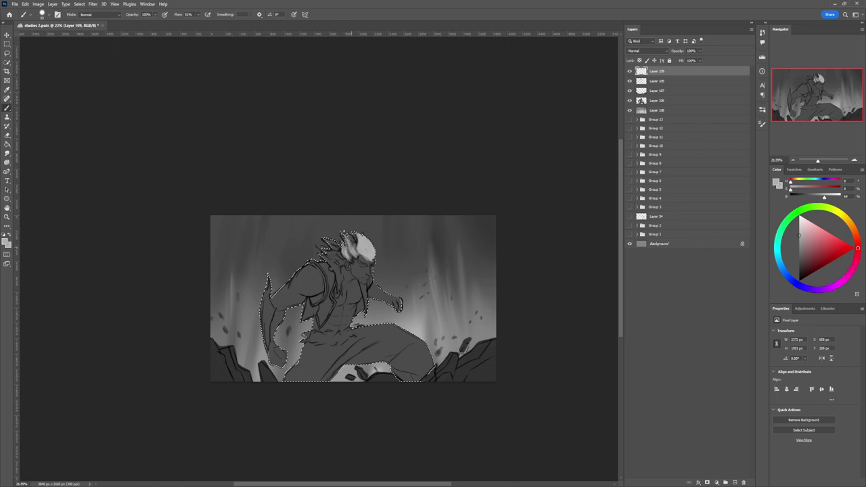
pyautogui.moveTo(349, 235); pyautogui.dragTo(354, 243)
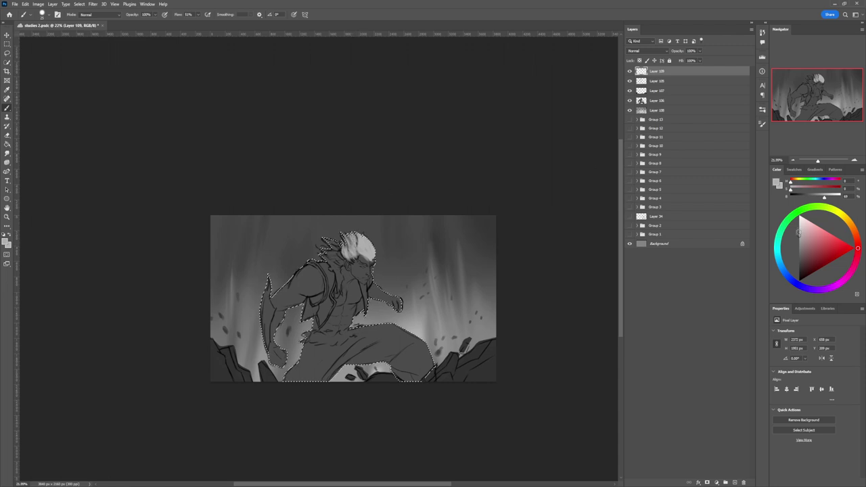
# Shade strands and the hairline with mid and dark greys, and lighten the swept-back tufts using a 73% brightness grey
pyautogui.click(799, 237)
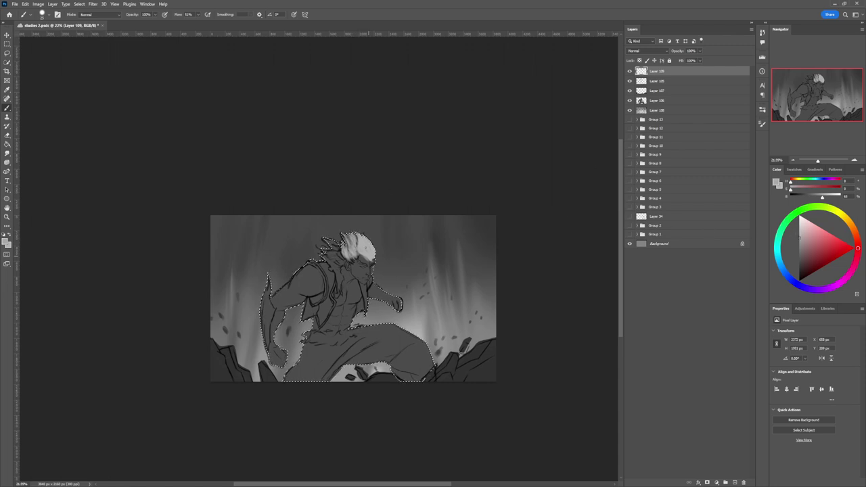
pyautogui.click(799, 247)
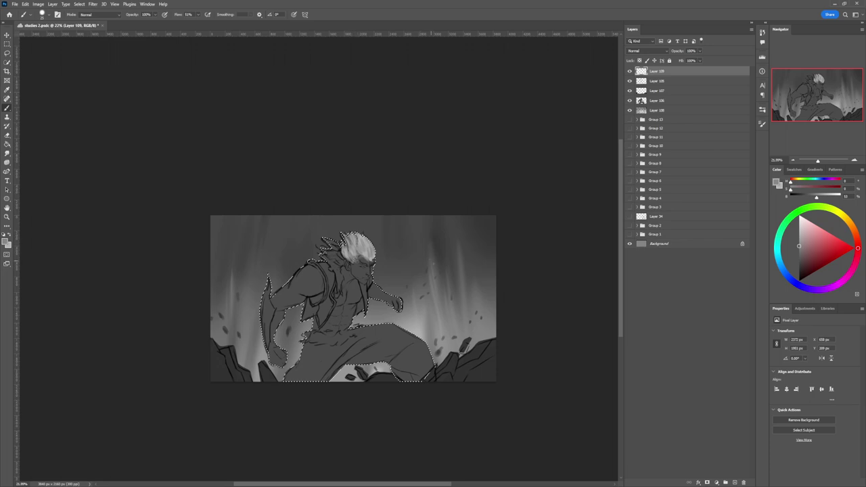
pyautogui.keyDown('alt'); pyautogui.click(458, 241); pyautogui.keyUp('alt')
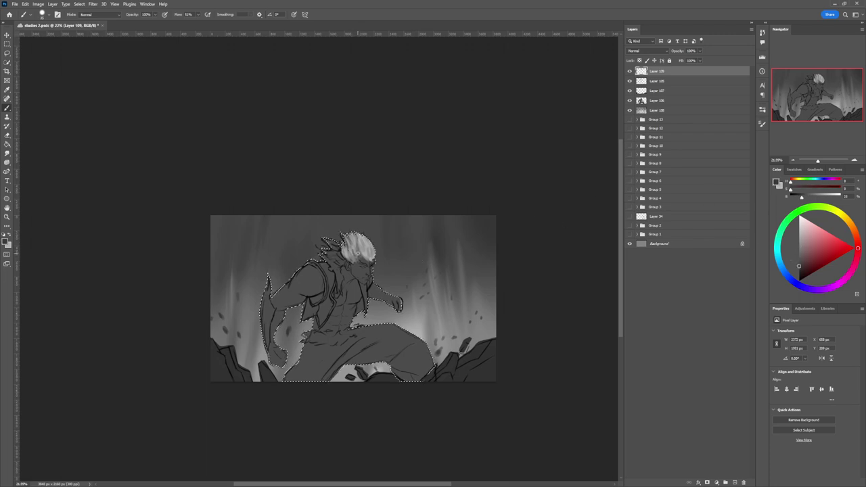
pyautogui.moveTo(352, 262); pyautogui.dragTo(350, 255)
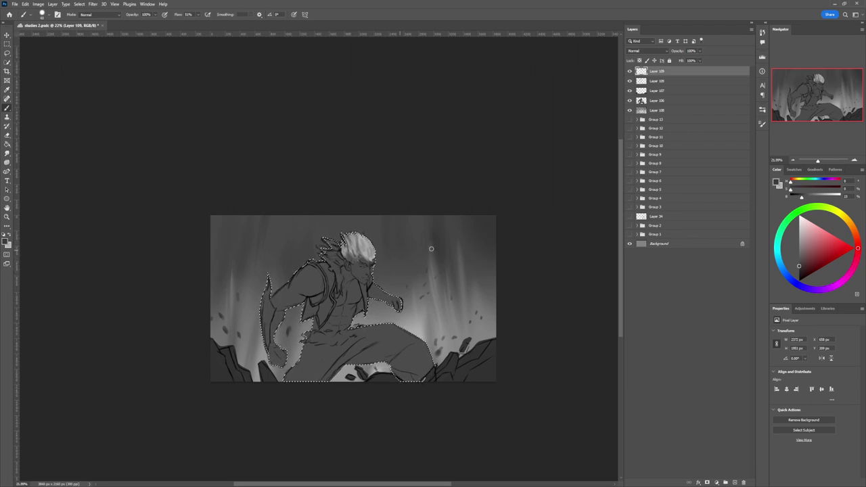
pyautogui.click(800, 233)
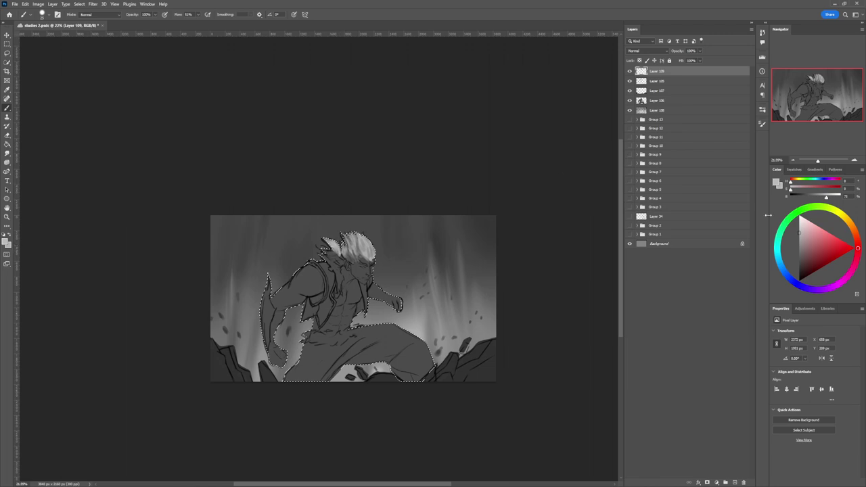
# Paint the fur collar around the neck and down the chest in near-black at 10% brightness
pyautogui.click(799, 261)
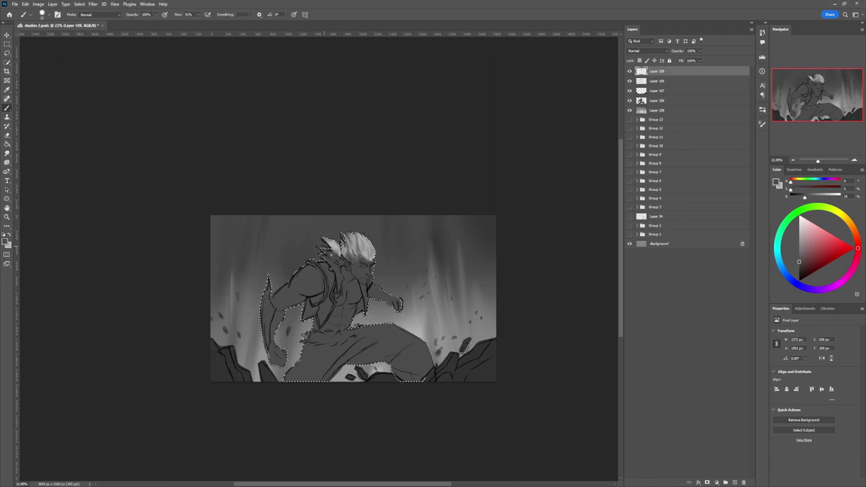
pyautogui.click(800, 270)
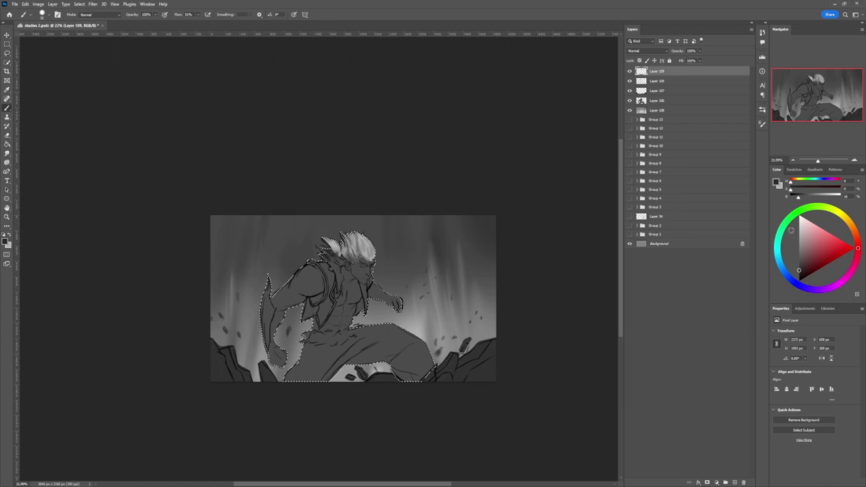
pyautogui.click(800, 275)
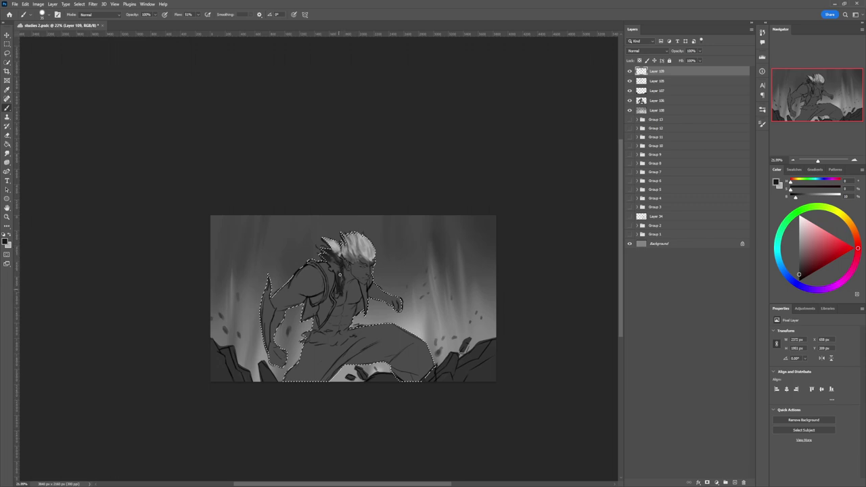
pyautogui.moveTo(340, 274); pyautogui.dragTo(328, 259)
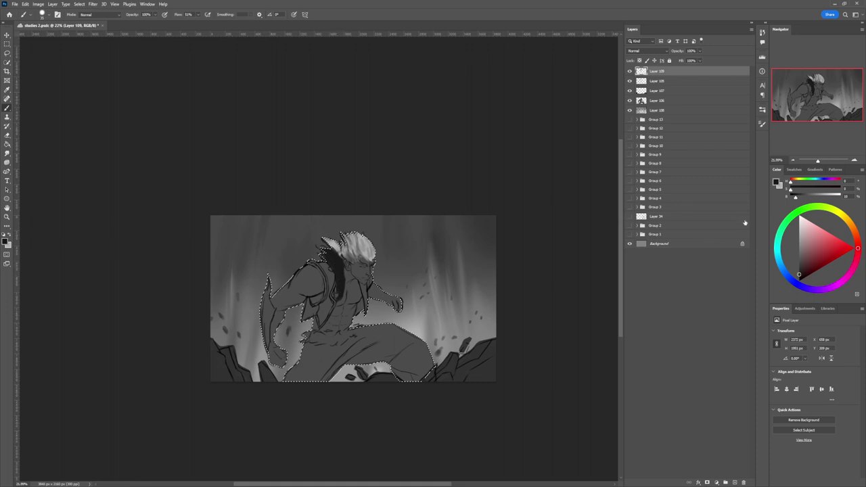
# With a larger brush, shade the outstretched arm dark grey and darken the bladed arm guard in near-black
pyautogui.click(800, 269)
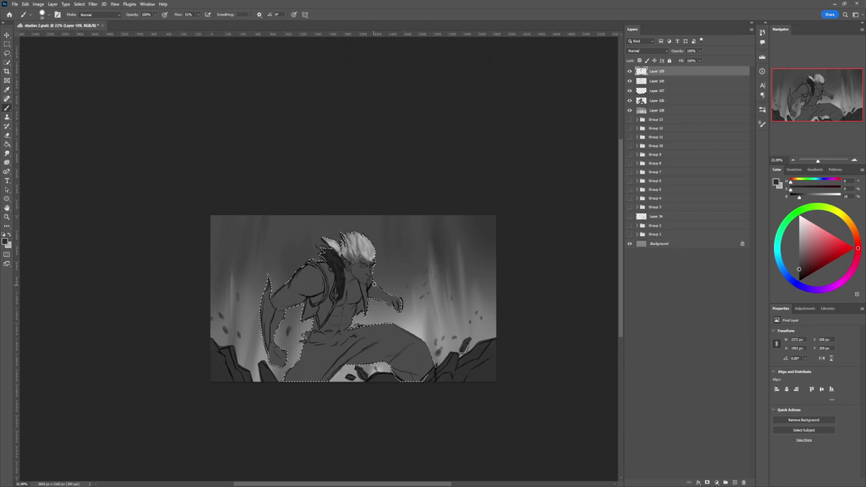
pyautogui.press(']')
pyautogui.press(']')
pyautogui.press(']')
pyautogui.press(']')
pyautogui.press(']')
pyautogui.press(']')
pyautogui.moveTo(374, 284); pyautogui.dragTo(372, 293)
pyautogui.click(799, 275)
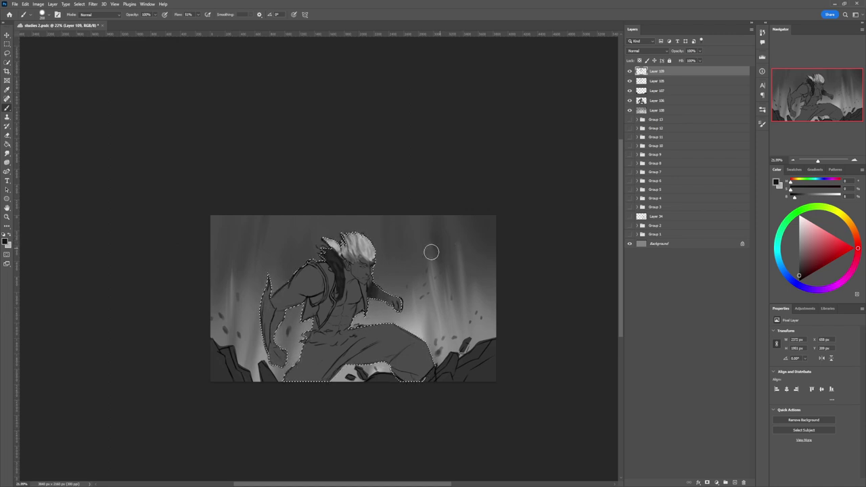
pyautogui.moveTo(263, 300)
pyautogui.mouseDown()
pyautogui.moveTo(287, 325)
pyautogui.moveTo(262, 275)
pyautogui.moveTo(273, 314)
pyautogui.moveTo(268, 345)
pyautogui.moveTo(279, 360)
pyautogui.moveTo(264, 335)
pyautogui.moveTo(274, 331)
pyautogui.moveTo(274, 288)
pyautogui.moveTo(289, 272)
pyautogui.moveTo(282, 315)
pyautogui.moveTo(288, 280)
pyautogui.moveTo(274, 311)
pyautogui.moveTo(267, 287)
pyautogui.moveTo(283, 332)
pyautogui.moveTo(265, 345)
pyautogui.mouseUp()
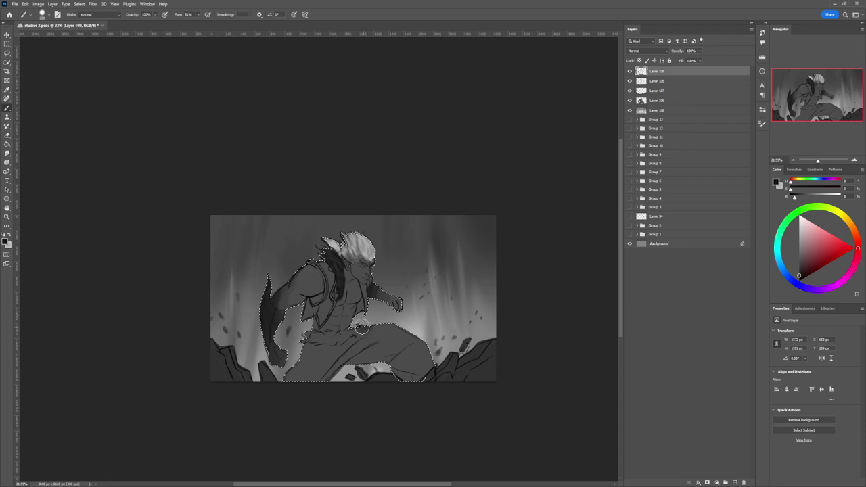
# Darken the trousers across the thighs and lower leg with broad near-black strokes, using a larger brush
pyautogui.press('[')
pyautogui.press('[')
pyautogui.press('[')
pyautogui.press('[')
pyautogui.press('[')
pyautogui.press('[')
pyautogui.press(']')
pyautogui.press(']')
pyautogui.press(']')
pyautogui.press(']')
pyautogui.press(']')
pyautogui.press(']')
pyautogui.moveTo(368, 324)
pyautogui.mouseDown()
pyautogui.moveTo(338, 368)
pyautogui.moveTo(332, 352)
pyautogui.moveTo(298, 358)
pyautogui.moveTo(293, 378)
pyautogui.moveTo(306, 370)
pyautogui.moveTo(323, 385)
pyautogui.moveTo(326, 374)
pyautogui.moveTo(317, 393)
pyautogui.moveTo(379, 353)
pyautogui.moveTo(352, 375)
pyautogui.moveTo(362, 362)
pyautogui.moveTo(385, 364)
pyautogui.moveTo(380, 398)
pyautogui.moveTo(398, 388)
pyautogui.moveTo(413, 356)
pyautogui.moveTo(408, 369)
pyautogui.moveTo(426, 373)
pyautogui.moveTo(419, 360)
pyautogui.moveTo(388, 367)
pyautogui.moveTo(397, 357)
pyautogui.moveTo(362, 364)
pyautogui.mouseUp()
pyautogui.press(']')
pyautogui.press(']')
pyautogui.press(']')
pyautogui.press(']')
pyautogui.press(']')
pyautogui.press('[')
pyautogui.press('[')
pyautogui.press('[')
pyautogui.press('[')
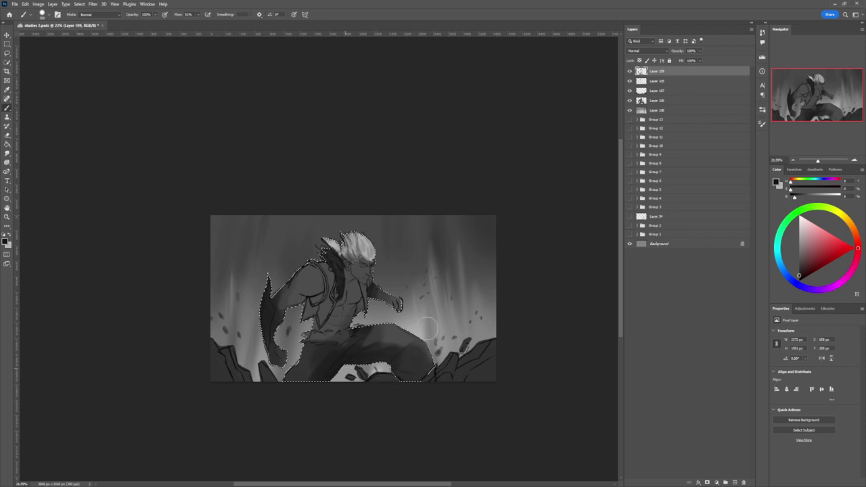
# Paint folds on the trousers with a 23% brightness grey and sampled trouser greys, and darken the waist sash
pyautogui.click(800, 266)
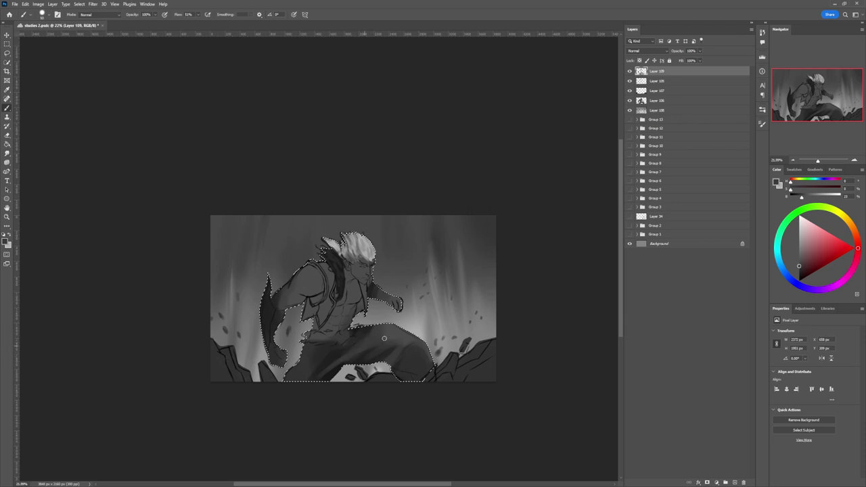
pyautogui.keyDown('alt'); pyautogui.click(356, 357); pyautogui.keyUp('alt')
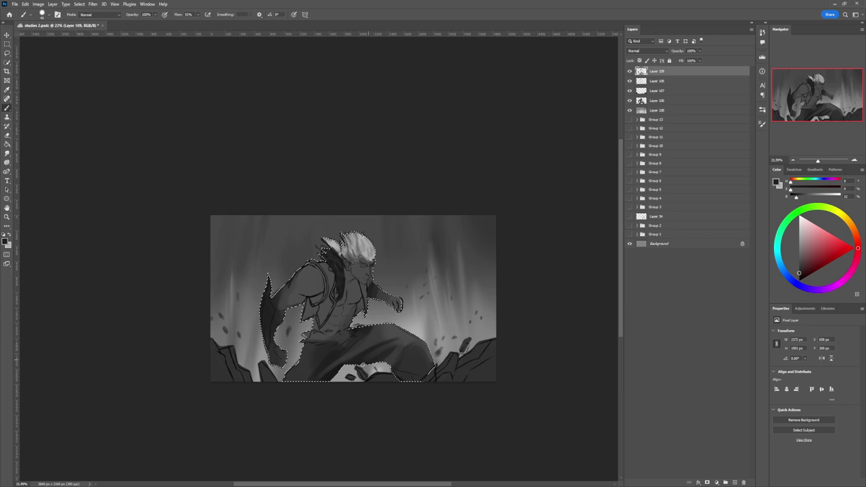
pyautogui.keyDown('alt'); pyautogui.click(399, 340); pyautogui.keyUp('alt')
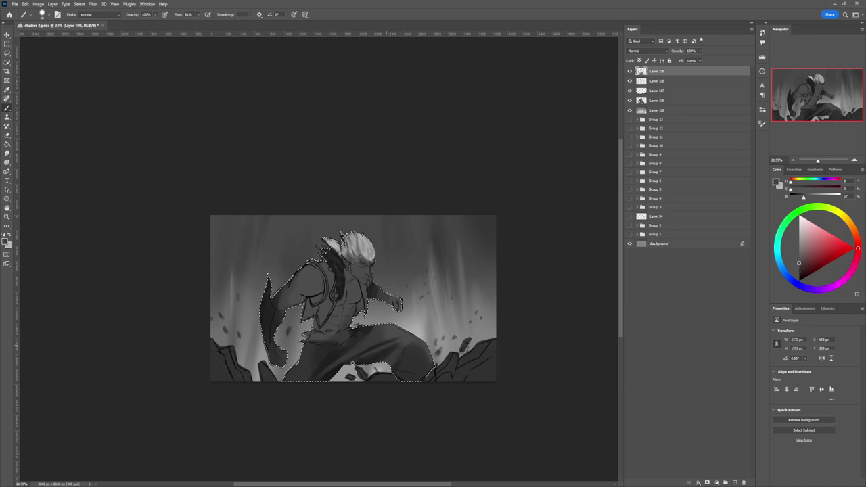
pyautogui.keyDown('alt'); pyautogui.click(332, 357); pyautogui.keyUp('alt')
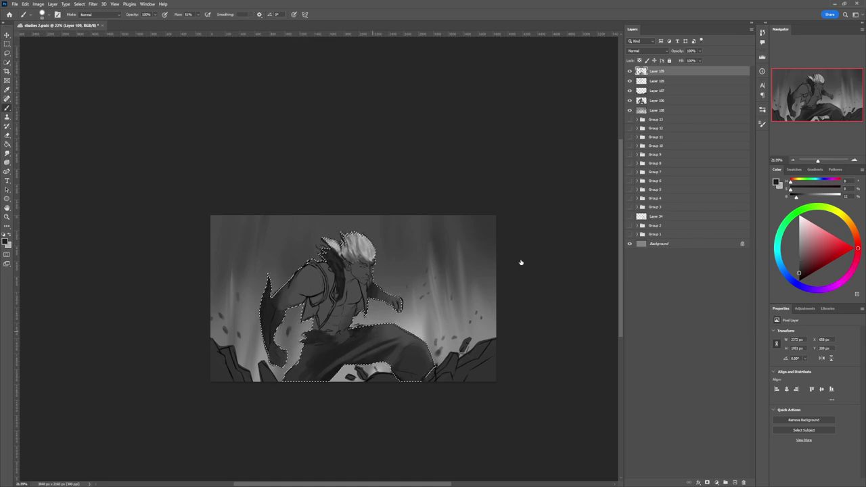
# Switch to a soft brush at 100% flow, sample the background glow and add a soft haze over the rear leg
pyautogui.click(617, 284)
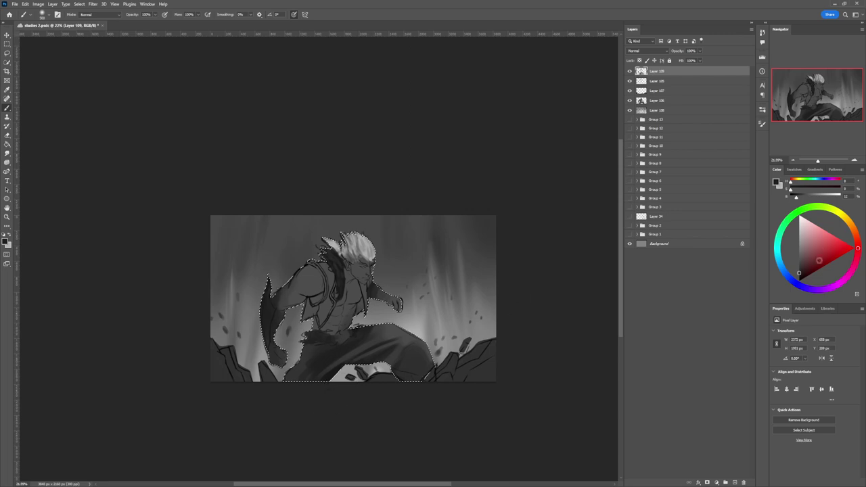
pyautogui.keyDown('alt'); pyautogui.click(386, 312); pyautogui.keyUp('alt')
pyautogui.moveTo(305, 343)
pyautogui.mouseDown()
pyautogui.moveTo(291, 354)
pyautogui.moveTo(299, 364)
pyautogui.moveTo(281, 397)
pyautogui.mouseUp()
pyautogui.press(']')
pyautogui.press(']')
pyautogui.press(']')
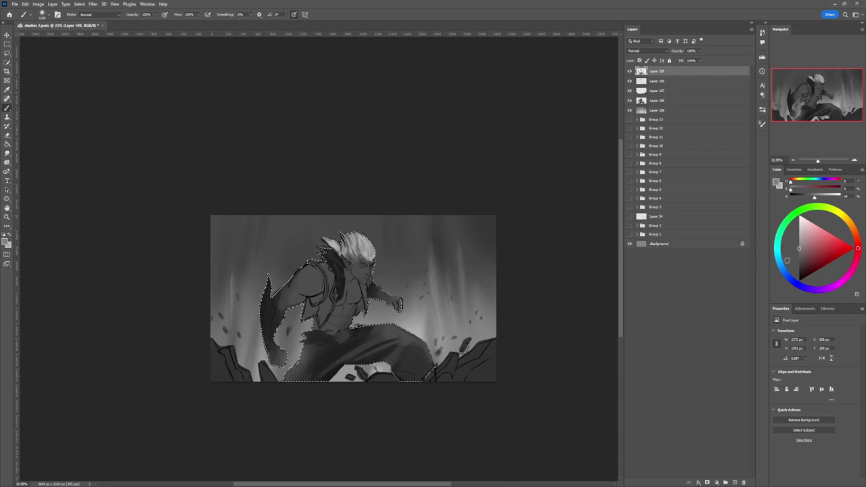
# Choose a light grey at 68% brightness and brush soft light onto the top of the raised knee
pyautogui.click(800, 237)
pyautogui.press('[')
pyautogui.press('[')
pyautogui.press('[')
pyautogui.press('[')
pyautogui.press('[')
pyautogui.press('[')
pyautogui.moveTo(392, 320)
pyautogui.mouseDown()
pyautogui.moveTo(400, 340)
pyautogui.moveTo(393, 336)
pyautogui.moveTo(425, 352)
pyautogui.mouseUp()
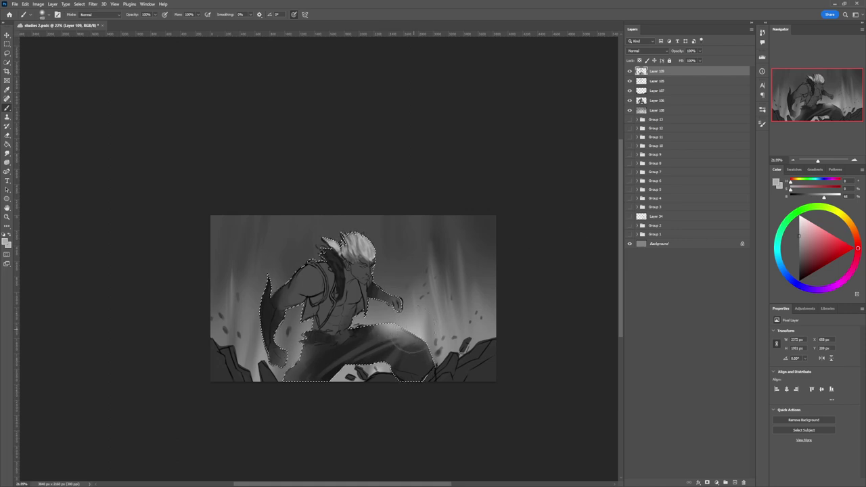
# Build up the soft glow over the knee and upper thigh using a larger soft brush
pyautogui.press(']')
pyautogui.press(']')
pyautogui.press(']')
pyautogui.press(']')
pyautogui.moveTo(395, 322)
pyautogui.mouseDown()
pyautogui.moveTo(390, 300)
pyautogui.moveTo(402, 308)
pyautogui.moveTo(384, 321)
pyautogui.moveTo(391, 327)
pyautogui.moveTo(419, 327)
pyautogui.moveTo(404, 343)
pyautogui.moveTo(432, 327)
pyautogui.moveTo(390, 343)
pyautogui.mouseUp()
pyautogui.press('[')
pyautogui.press('[')
pyautogui.press('[')
pyautogui.press(']')
pyautogui.press(']')
pyautogui.press(']')
pyautogui.press(']')
pyautogui.press(']')
pyautogui.press(']')
pyautogui.press(']')
pyautogui.press(']')
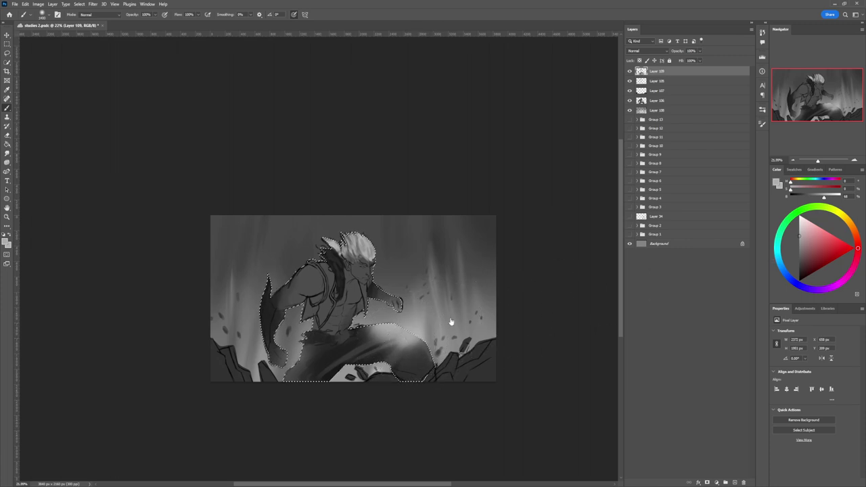
# Return to the brush at 51% flow, sample the trousers' dark grey and cut back the glow on the knee's outer side
pyautogui.rightClick(438, 325)
pyautogui.click(483, 282)
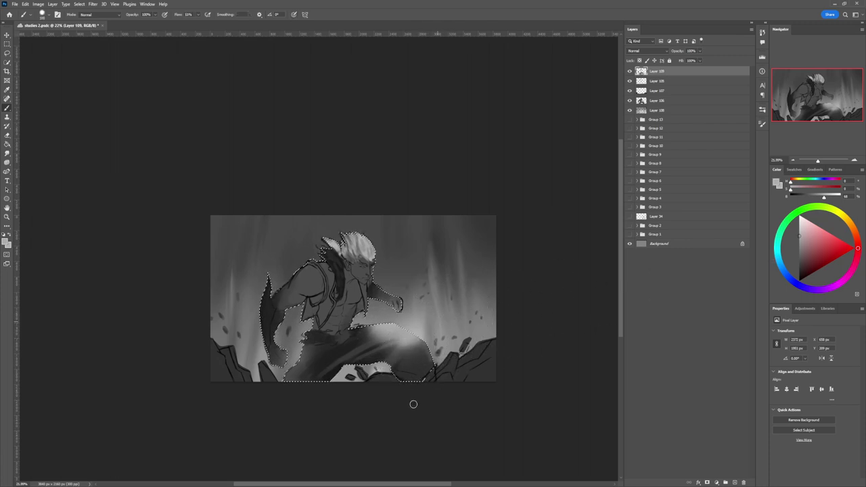
pyautogui.keyDown('alt'); pyautogui.click(421, 363); pyautogui.keyUp('alt')
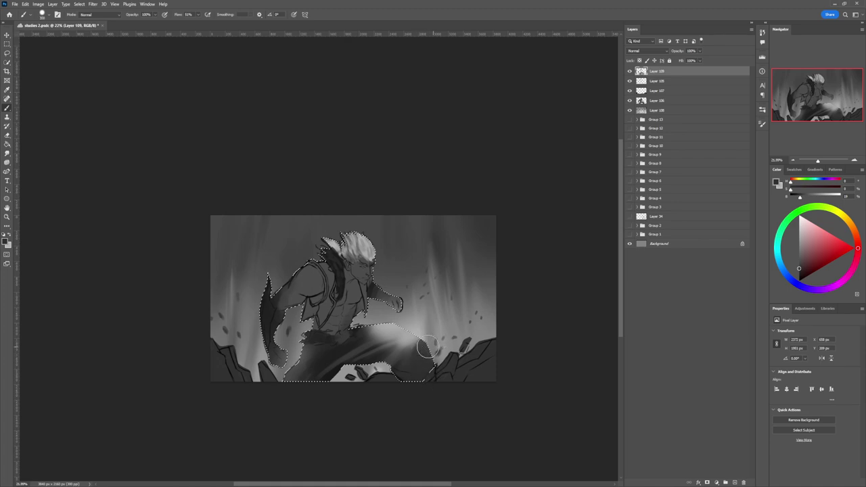
pyautogui.moveTo(422, 351)
pyautogui.mouseDown()
pyautogui.moveTo(412, 371)
pyautogui.moveTo(418, 349)
pyautogui.mouseUp()
# With a smaller brush and dark grey at 15% brightness, paint fold shadows across the thigh into the knee highlight
pyautogui.click(800, 274)
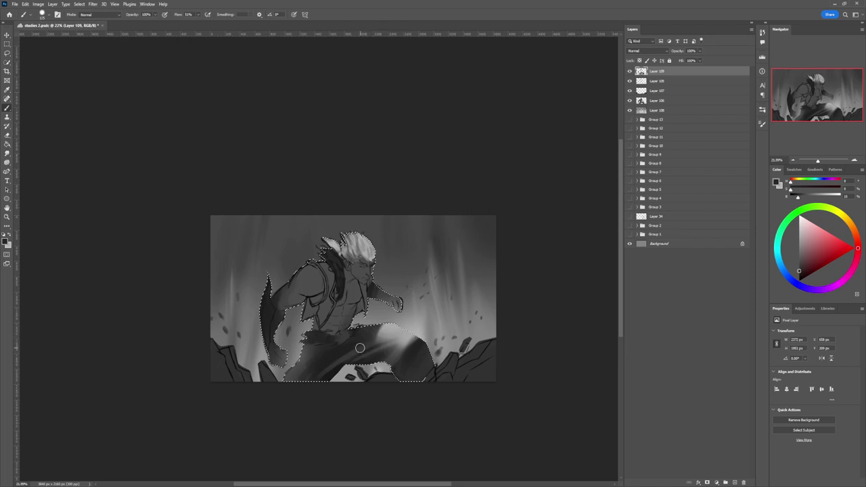
pyautogui.press('[')
pyautogui.press('[')
pyautogui.press('[')
pyautogui.moveTo(364, 346); pyautogui.dragTo(392, 335)
pyautogui.press(']')
# Sample several trouser greys and refine the folds along the underside of the thigh
pyautogui.keyDown('alt'); pyautogui.click(350, 348); pyautogui.keyUp('alt')
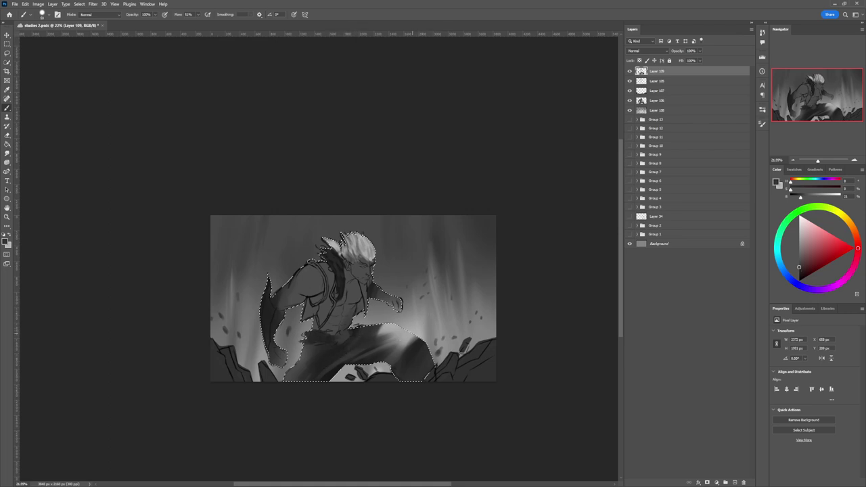
pyautogui.keyDown('alt'); pyautogui.click(367, 360); pyautogui.keyUp('alt')
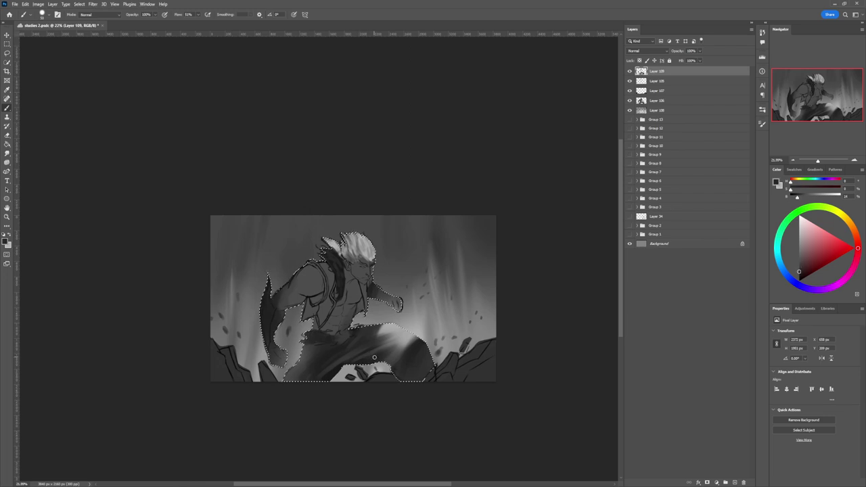
pyautogui.keyDown('alt'); pyautogui.click(334, 372); pyautogui.keyUp('alt')
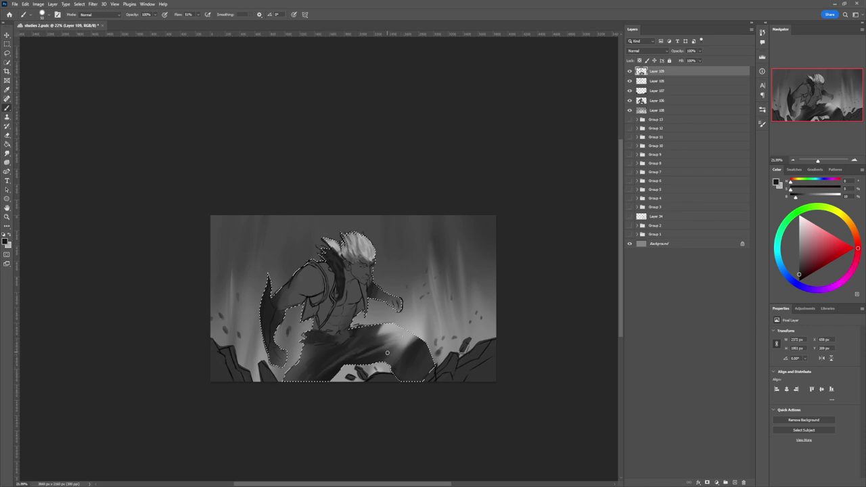
pyautogui.moveTo(373, 362); pyautogui.dragTo(393, 351)
# Sample a mid grey at 42% brightness and, with a larger brush, paint light folds down the bent lower leg
pyautogui.keyDown('alt'); pyautogui.click(398, 361); pyautogui.keyUp('alt')
pyautogui.keyDown('alt'); pyautogui.click(402, 347); pyautogui.keyUp('alt')
pyautogui.press(']')
pyautogui.press(']')
pyautogui.press(']')
pyautogui.press(']')
pyautogui.press(']')
pyautogui.press(']')
pyautogui.press(']')
pyautogui.press(']')
pyautogui.press(']')
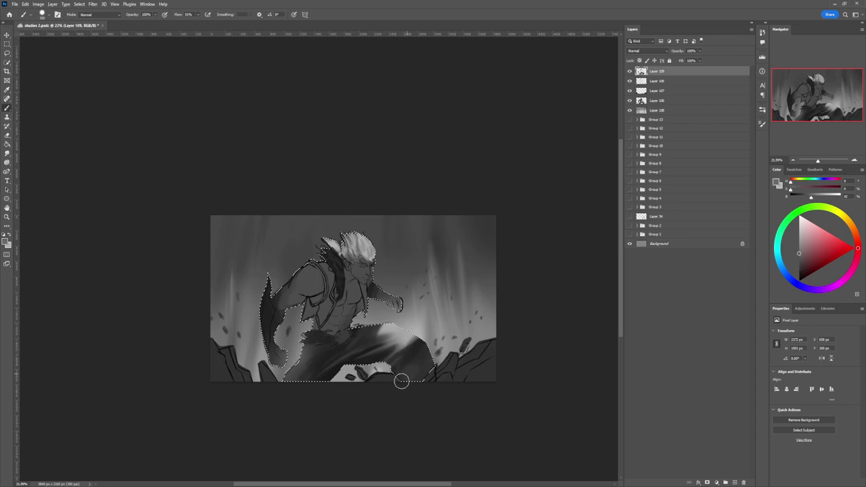
pyautogui.moveTo(415, 375); pyautogui.dragTo(402, 386)
pyautogui.moveTo(420, 358); pyautogui.dragTo(405, 381)
# Sample the trousers' dark greys around 15% brightness and refine the shadow folds on the lower leg and thigh
pyautogui.keyDown('alt'); pyautogui.click(414, 361); pyautogui.keyUp('alt')
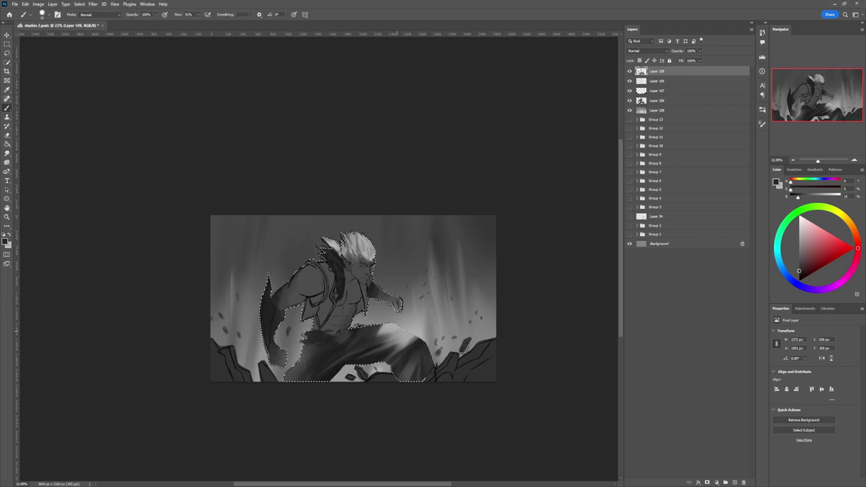
pyautogui.keyDown('alt'); pyautogui.click(372, 341); pyautogui.keyUp('alt')
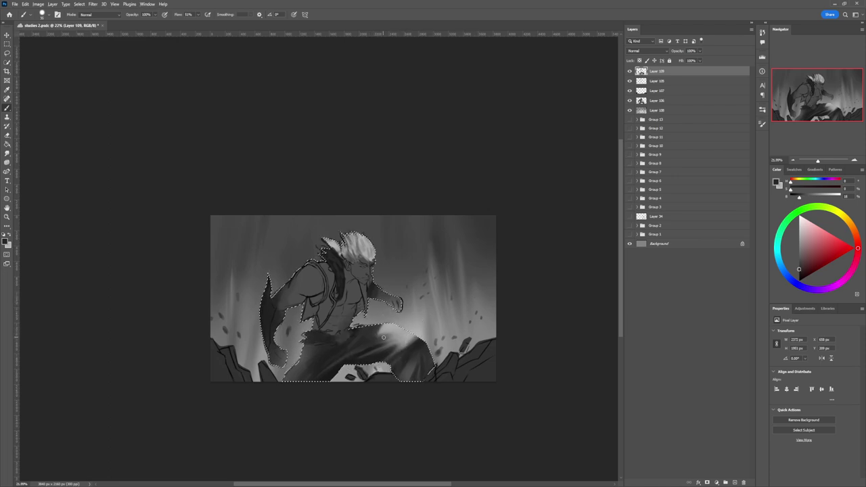
pyautogui.press(']')
pyautogui.press(']')
pyautogui.press(']')
pyautogui.press(']')
pyautogui.press(']')
pyautogui.press(']')
# Switch to a larger brush at 100% flow and blend the knee highlight using greys sampled around it
pyautogui.rightClick(444, 323)
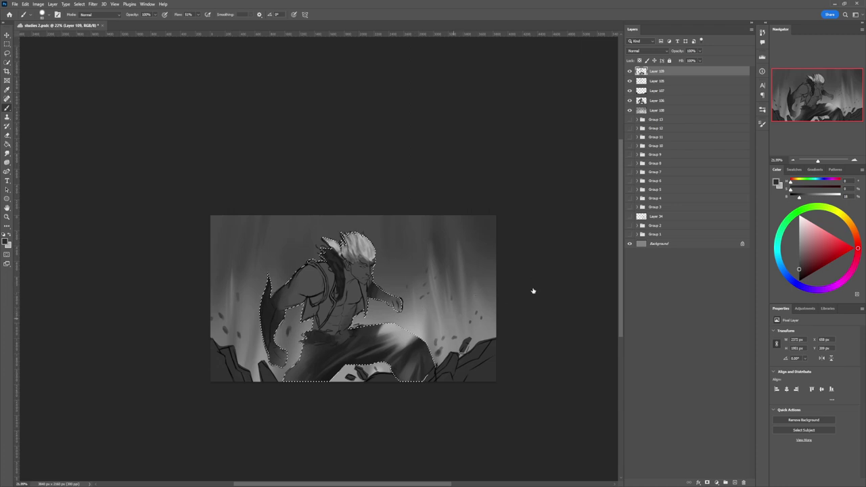
pyautogui.click(601, 292)
pyautogui.moveTo(391, 343)
pyautogui.mouseDown()
pyautogui.moveTo(426, 331)
pyautogui.moveTo(403, 347)
pyautogui.moveTo(389, 345)
pyautogui.moveTo(403, 340)
pyautogui.moveTo(395, 332)
pyautogui.moveTo(382, 333)
pyautogui.moveTo(413, 335)
pyautogui.moveTo(391, 342)
pyautogui.moveTo(413, 342)
pyautogui.moveTo(379, 339)
pyautogui.mouseUp()
pyautogui.press(']')
pyautogui.press(']')
pyautogui.press(']')
pyautogui.keyDown('alt'); pyautogui.click(397, 330); pyautogui.keyUp('alt')
pyautogui.keyDown('alt'); pyautogui.click(394, 341); pyautogui.keyUp('alt')
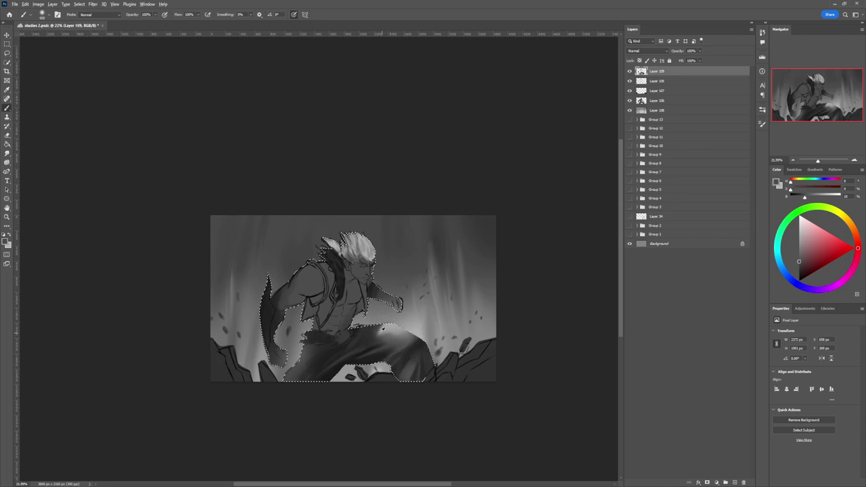
pyautogui.keyDown('alt'); pyautogui.click(377, 339); pyautogui.keyUp('alt')
# Replace the figure selection with a lasso around the vest's far flap and paint it near-black at 8% brightness
pyautogui.press('z')
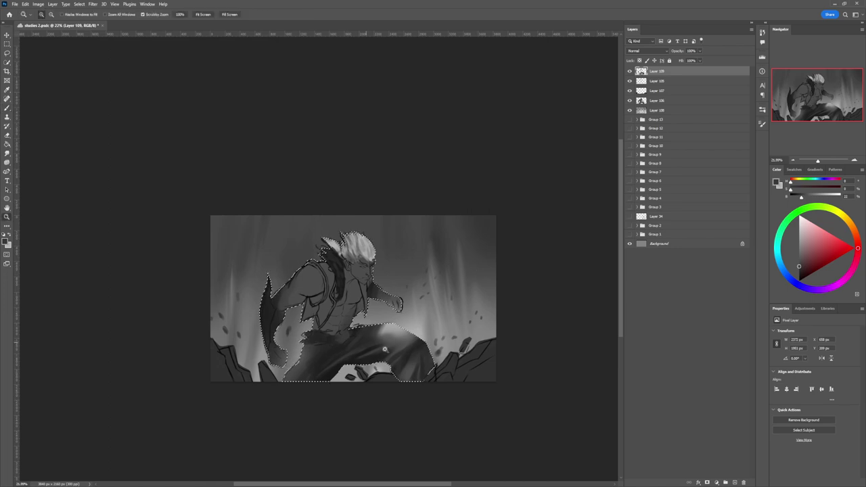
pyautogui.keyDown('alt'); pyautogui.click(384, 349); pyautogui.keyUp('alt')
pyautogui.click(373, 335)
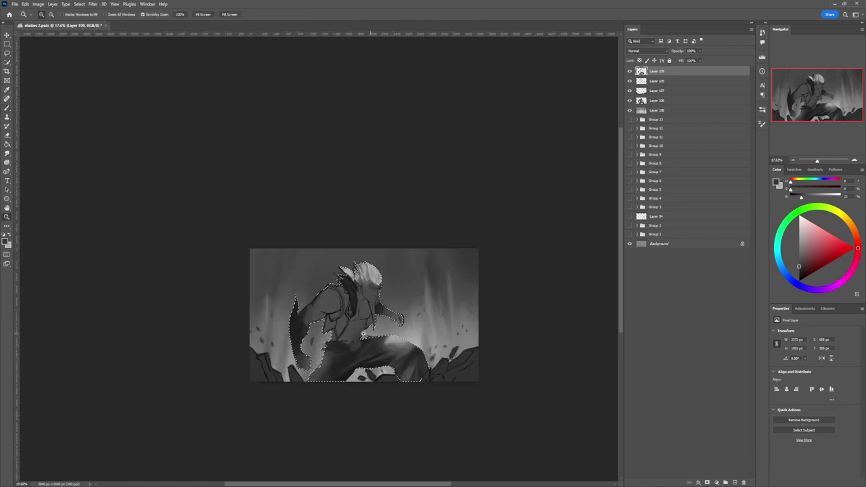
pyautogui.moveTo(381, 321); pyautogui.dragTo(383, 320)
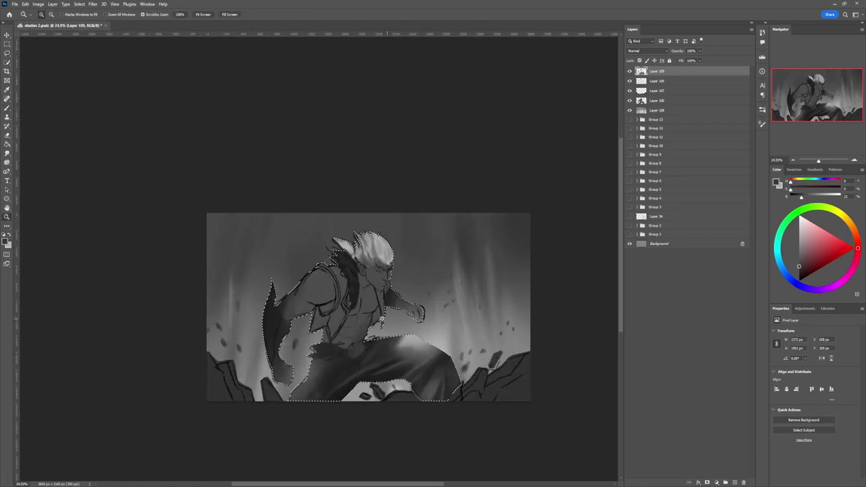
pyautogui.hotkey('ctrl', 'd')
pyautogui.press('l')
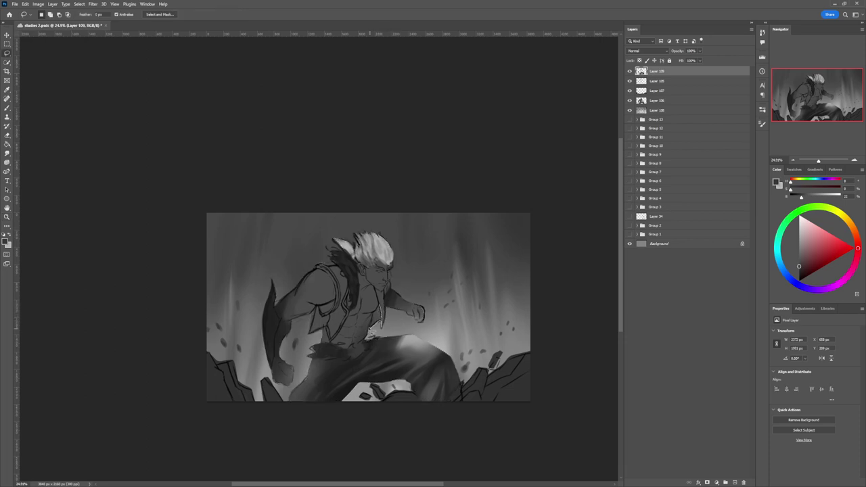
pyautogui.moveTo(377, 317); pyautogui.dragTo(380, 306)
pyautogui.press('b')
pyautogui.click(800, 272)
pyautogui.moveTo(799, 272); pyautogui.dragTo(800, 275)
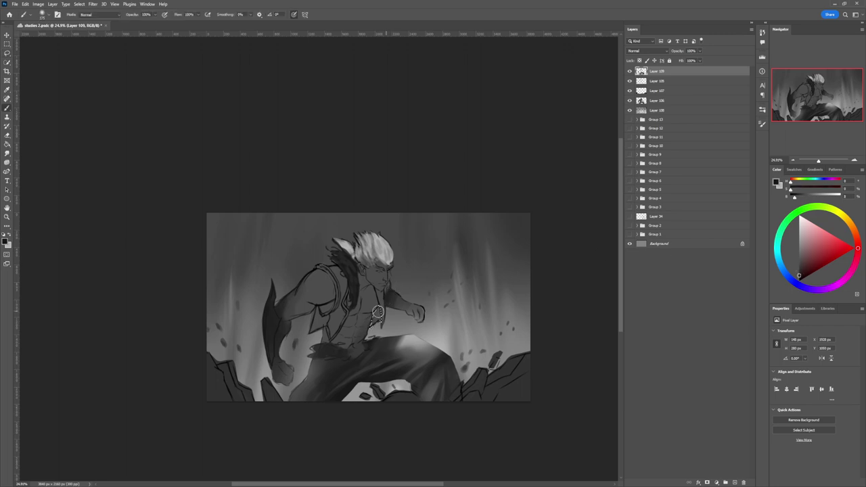
pyautogui.press(']')
pyautogui.press(']')
pyautogui.press(']')
pyautogui.press(']')
pyautogui.press(']')
pyautogui.press(']')
pyautogui.moveTo(375, 316); pyautogui.dragTo(380, 335)
# Lasso the loose vest flap beneath the near arm, paint it near-black and clear the selection
pyautogui.press('l')
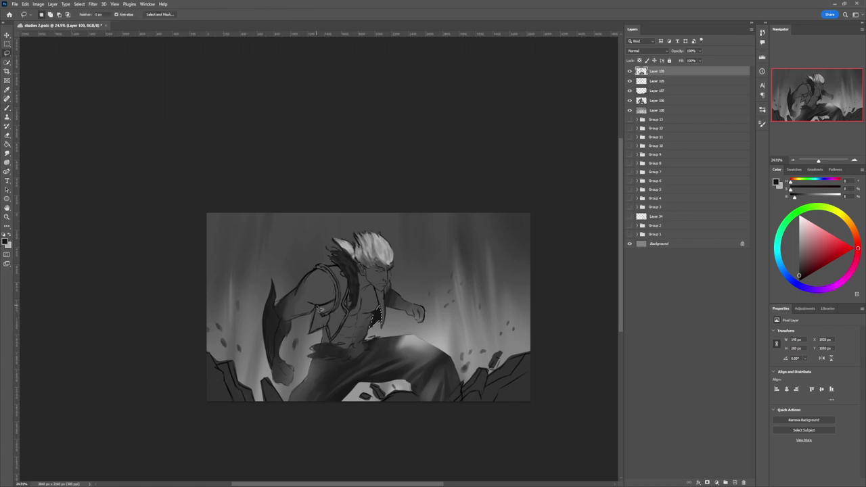
pyautogui.moveTo(321, 308)
pyautogui.mouseDown()
pyautogui.moveTo(310, 337)
pyautogui.moveTo(330, 331)
pyautogui.moveTo(331, 317)
pyautogui.moveTo(321, 316)
pyautogui.moveTo(307, 340)
pyautogui.moveTo(321, 345)
pyautogui.moveTo(338, 329)
pyautogui.mouseUp()
pyautogui.press('b')
pyautogui.hotkey('ctrl', 'd')
# Lasso the vest's near front panel from the shoulder down to its pointed hem and darken it
pyautogui.press('l')
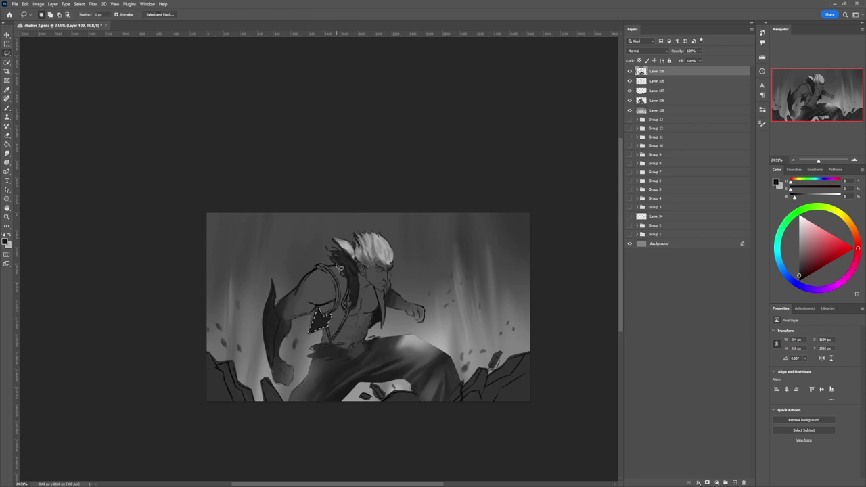
pyautogui.moveTo(338, 265)
pyautogui.mouseDown()
pyautogui.moveTo(352, 300)
pyautogui.moveTo(334, 341)
pyautogui.mouseUp()
pyautogui.moveTo(344, 293); pyautogui.dragTo(330, 265)
pyautogui.moveTo(335, 264)
pyautogui.mouseDown()
pyautogui.moveTo(325, 264)
pyautogui.moveTo(333, 267)
pyautogui.mouseUp()
pyautogui.press('b')
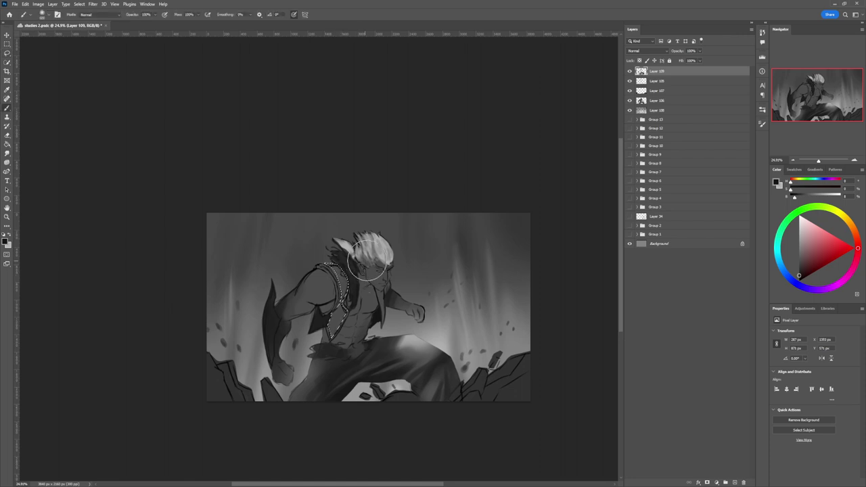
# Paint soft highlights on the vest panel's shoulder and lower tip in a light grey at 59% brightness
pyautogui.moveTo(799, 248); pyautogui.dragTo(798, 242)
pyautogui.moveTo(323, 248)
pyautogui.mouseDown()
pyautogui.moveTo(345, 265)
pyautogui.moveTo(331, 262)
pyautogui.moveTo(358, 253)
pyautogui.moveTo(331, 269)
pyautogui.mouseUp()
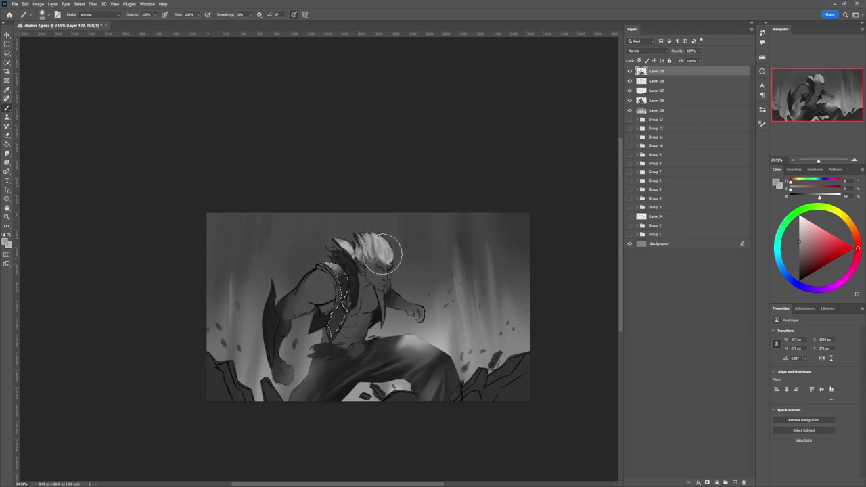
pyautogui.moveTo(344, 337)
pyautogui.mouseDown()
pyautogui.moveTo(336, 332)
pyautogui.moveTo(312, 350)
pyautogui.moveTo(340, 329)
pyautogui.moveTo(321, 347)
pyautogui.mouseUp()
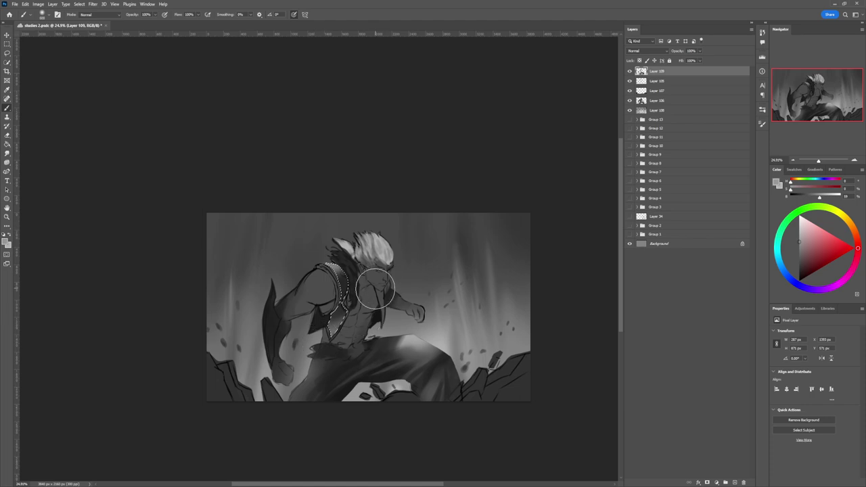
pyautogui.press('[')
pyautogui.press('[')
pyautogui.press('[')
pyautogui.press('[')
pyautogui.press('[')
pyautogui.press('[')
pyautogui.press('[')
pyautogui.press('[')
pyautogui.press('[')
pyautogui.press('[')
pyautogui.press('[')
pyautogui.press('[')
# Clear the vest selection and lasso the near shoulder and upper arm down to the elbow
pyautogui.press('l')
pyautogui.hotkey('ctrl', 'd')
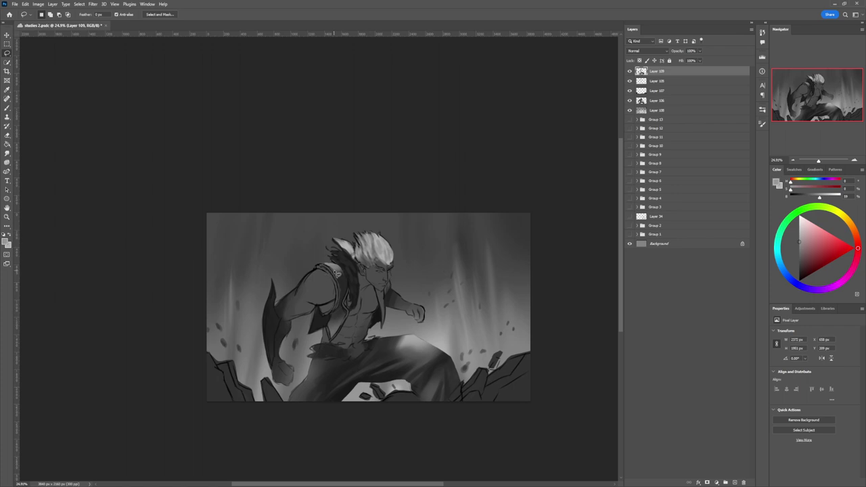
pyautogui.moveTo(321, 272); pyautogui.dragTo(339, 291)
pyautogui.moveTo(334, 306)
pyautogui.mouseDown()
pyautogui.moveTo(285, 325)
pyautogui.moveTo(279, 310)
pyautogui.moveTo(315, 273)
pyautogui.moveTo(335, 271)
pyautogui.mouseUp()
pyautogui.press('b')
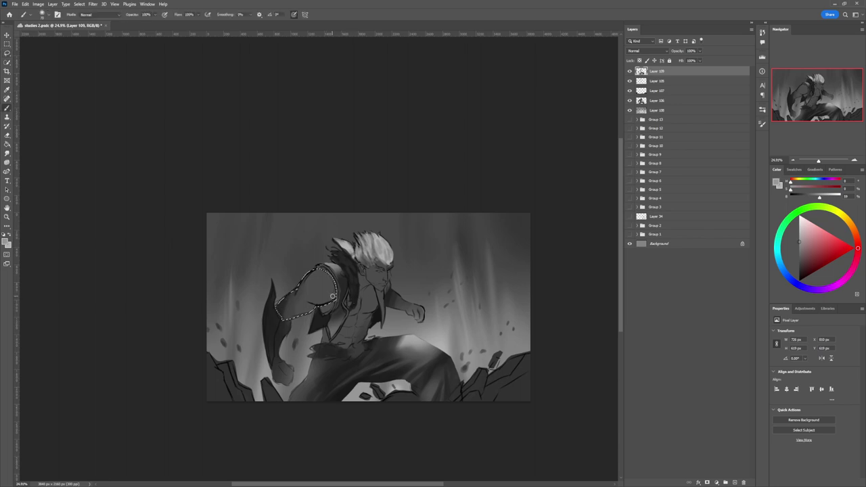
# Try a broad light stroke over the selected shoulder with a much larger brush, and undo it
pyautogui.press(']')
pyautogui.press(']')
pyautogui.press(']')
pyautogui.press(']')
pyautogui.press(']')
pyautogui.press(']')
pyautogui.press(']')
pyautogui.press(']')
pyautogui.press(']')
pyautogui.press(']')
pyautogui.press(']')
pyautogui.press(']')
pyautogui.press(']')
pyautogui.press(']')
pyautogui.press(']')
pyautogui.moveTo(313, 266); pyautogui.dragTo(303, 275)
pyautogui.hotkey('ctrl', 'z')
# With a smaller brush, paint light grey highlights along the outer edge of the shoulder and upper arm
pyautogui.press('[')
pyautogui.press('[')
pyautogui.press('[')
pyautogui.press('[')
pyautogui.press('[')
pyautogui.press('[')
pyautogui.press('[')
pyautogui.press('[')
pyautogui.press('[')
pyautogui.press('[')
pyautogui.press('[')
pyautogui.press('[')
pyautogui.press('[')
pyautogui.press('[')
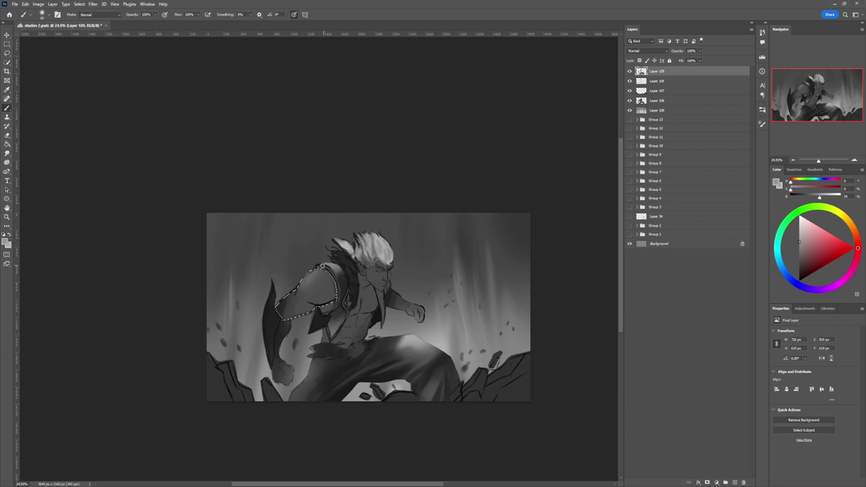
pyautogui.press(']')
pyautogui.press(']')
pyautogui.press(']')
pyautogui.press(']')
pyautogui.press(']')
pyautogui.press(']')
pyautogui.press(']')
pyautogui.moveTo(322, 266)
pyautogui.mouseDown()
pyautogui.moveTo(292, 284)
pyautogui.moveTo(333, 261)
pyautogui.moveTo(294, 285)
pyautogui.mouseUp()
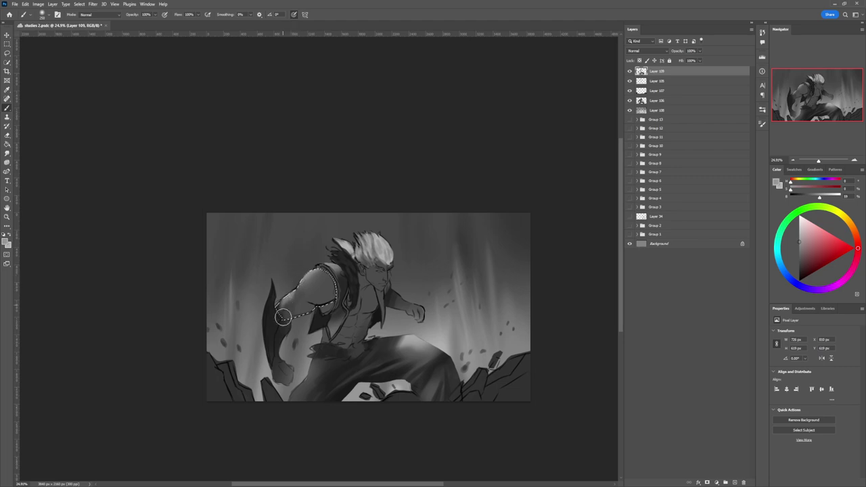
# Sample the arm's dark greys and shade the middle of the upper arm and the inner shoulder
pyautogui.keyDown('alt'); pyautogui.click(284, 312); pyautogui.keyUp('alt')
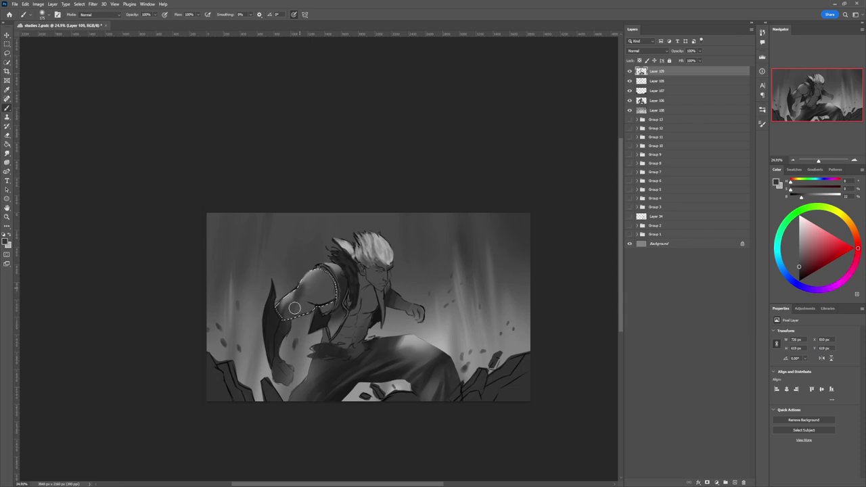
pyautogui.press(']')
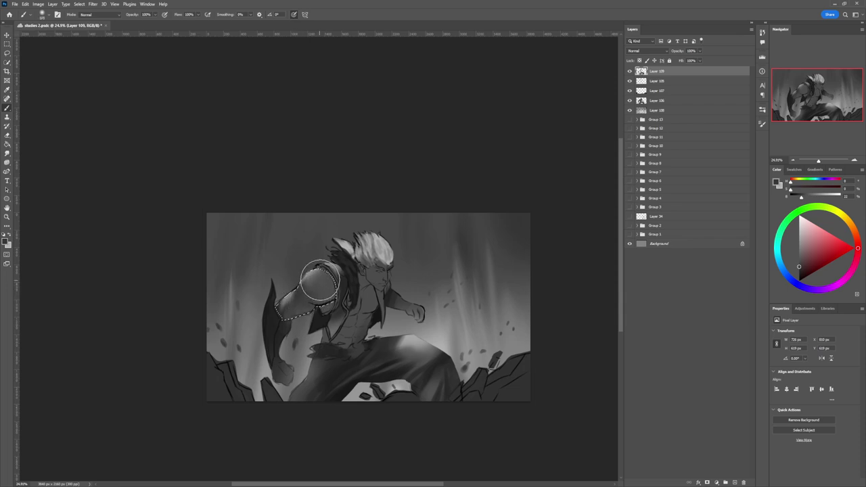
pyautogui.keyDown('alt'); pyautogui.click(298, 298); pyautogui.keyUp('alt')
pyautogui.keyDown('alt'); pyautogui.click(301, 306); pyautogui.keyUp('alt')
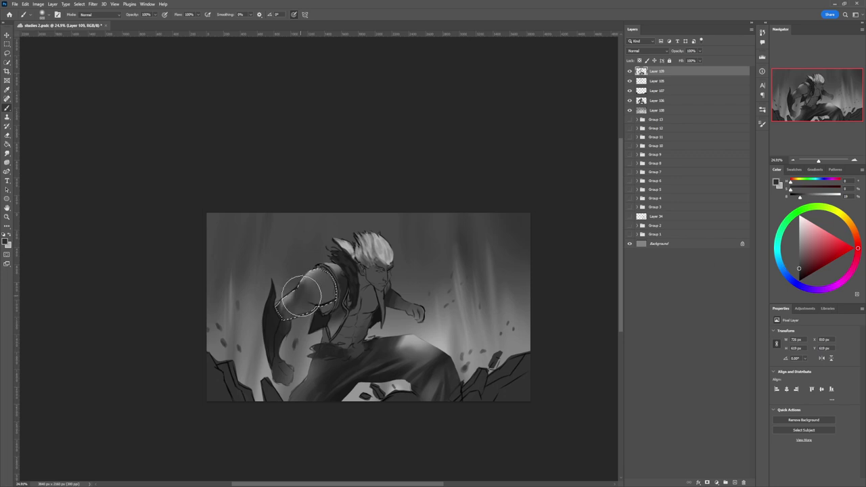
pyautogui.moveTo(310, 297)
pyautogui.mouseDown()
pyautogui.moveTo(302, 295)
pyautogui.moveTo(310, 301)
pyautogui.moveTo(319, 285)
pyautogui.moveTo(332, 291)
pyautogui.moveTo(325, 300)
pyautogui.moveTo(343, 296)
pyautogui.moveTo(340, 286)
pyautogui.moveTo(331, 293)
pyautogui.moveTo(354, 276)
pyautogui.moveTo(309, 268)
pyautogui.moveTo(307, 287)
pyautogui.moveTo(330, 277)
pyautogui.mouseUp()
# Sample the shoulder's mid grey and blend the rounded shoulder form with a large brush, reducing its size for the arm
pyautogui.keyDown('alt'); pyautogui.click(312, 272); pyautogui.keyUp('alt')
pyautogui.press(']')
pyautogui.press(']')
pyautogui.press(']')
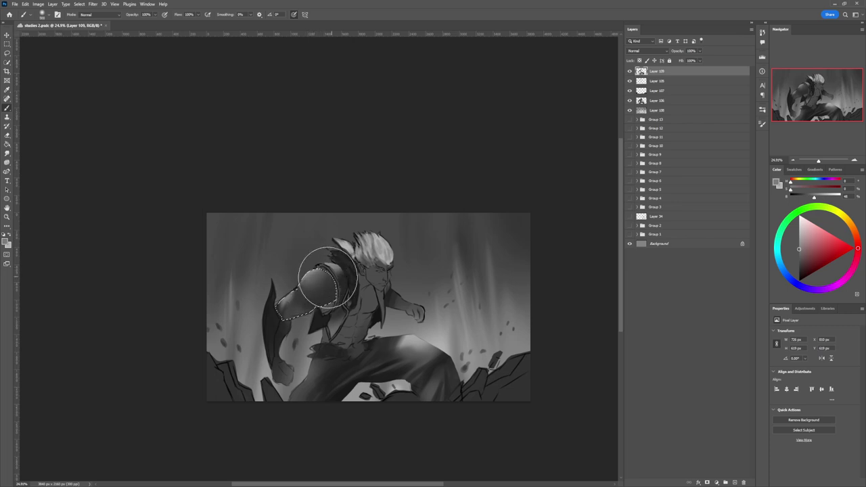
pyautogui.press('[')
pyautogui.press('[')
pyautogui.press('[')
pyautogui.press('[')
pyautogui.press('[')
pyautogui.press('[')
pyautogui.press('[')
pyautogui.press('[')
pyautogui.press('[')
pyautogui.press('[')
pyautogui.press('[')
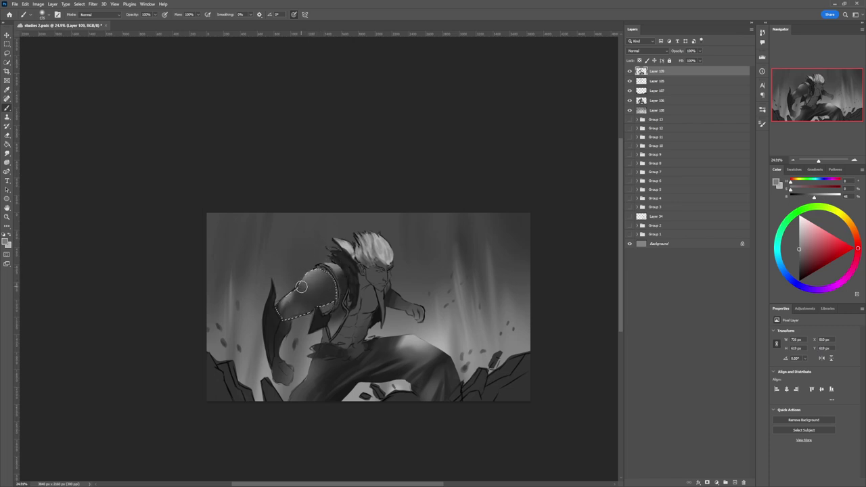
# Sample light and dark greys and sharpen the bright rim and the crease between shoulder and upper arm
pyautogui.keyDown('alt'); pyautogui.click(300, 293); pyautogui.keyUp('alt')
pyautogui.keyDown('alt'); pyautogui.click(303, 282); pyautogui.keyUp('alt')
pyautogui.keyDown('alt'); pyautogui.click(303, 282); pyautogui.keyUp('alt')
pyautogui.keyDown('alt'); pyautogui.click(333, 262); pyautogui.keyUp('alt')
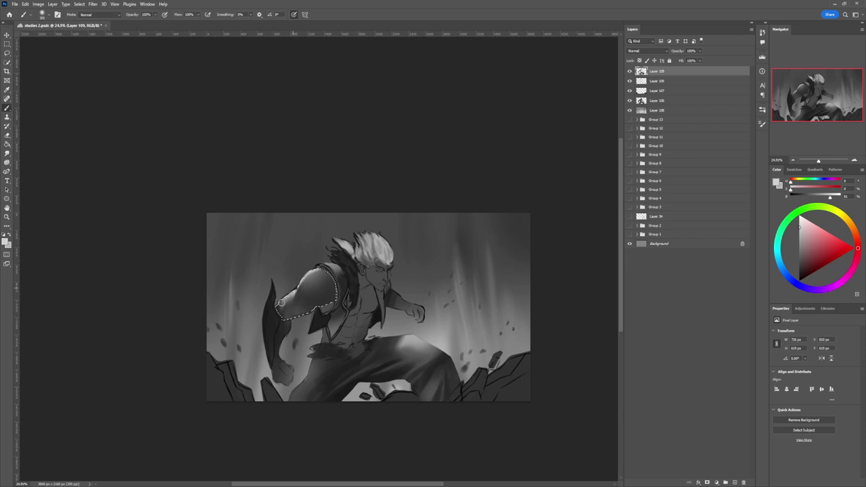
pyautogui.keyDown('alt'); pyautogui.click(300, 293); pyautogui.keyUp('alt')
pyautogui.keyDown('alt'); pyautogui.click(299, 294); pyautogui.keyUp('alt')
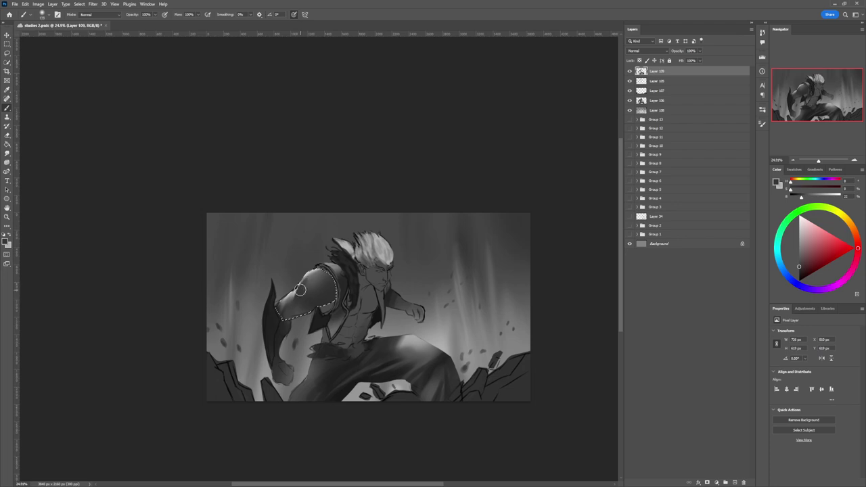
# Sample the rim's light grey and paint reflected light along the underside of the shoulder beside the vest
pyautogui.press(']')
pyautogui.press(']')
pyautogui.press(']')
pyautogui.press(']')
pyautogui.press(']')
pyautogui.keyDown('alt'); pyautogui.click(287, 290); pyautogui.keyUp('alt')
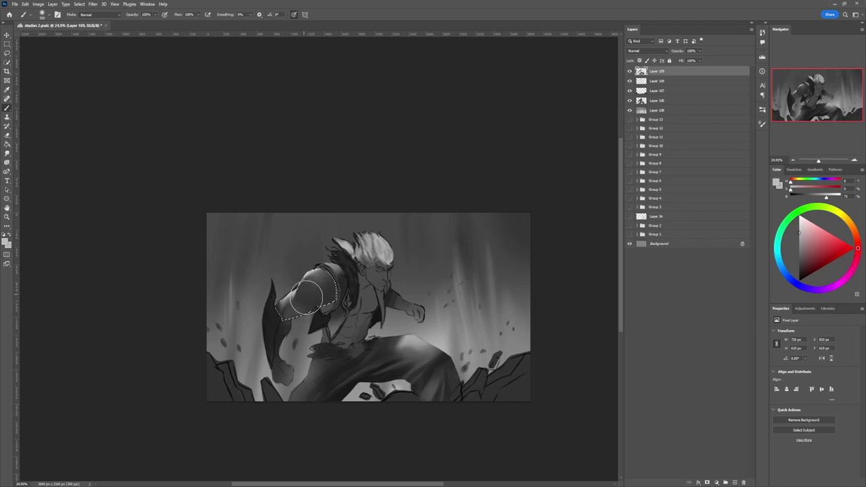
pyautogui.press('[')
pyautogui.press('[')
pyautogui.press('[')
pyautogui.moveTo(343, 301); pyautogui.dragTo(302, 308)
pyautogui.press(']')
pyautogui.press(']')
pyautogui.press(']')
pyautogui.press(']')
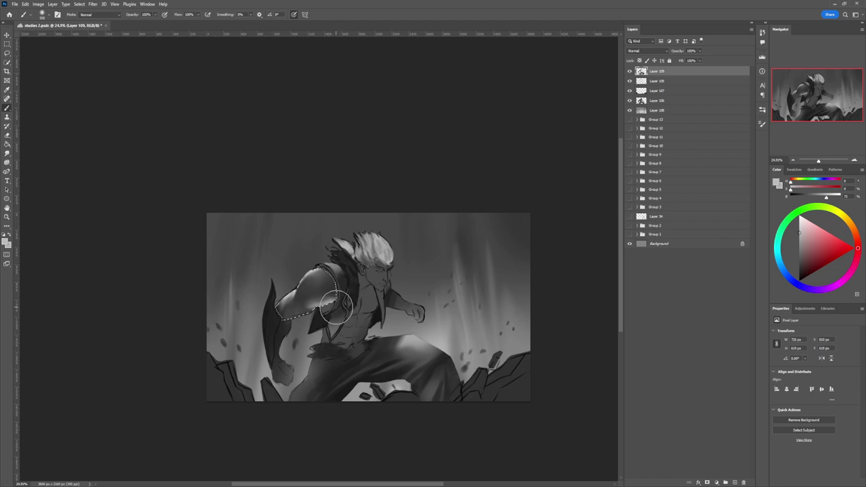
# With a smaller brush, sample the arm's dark greys and restore shadow below the shoulder's lower edge
pyautogui.press('[')
pyautogui.press('[')
pyautogui.press('[')
pyautogui.press('[')
pyautogui.keyDown('alt'); pyautogui.click(296, 310); pyautogui.keyUp('alt')
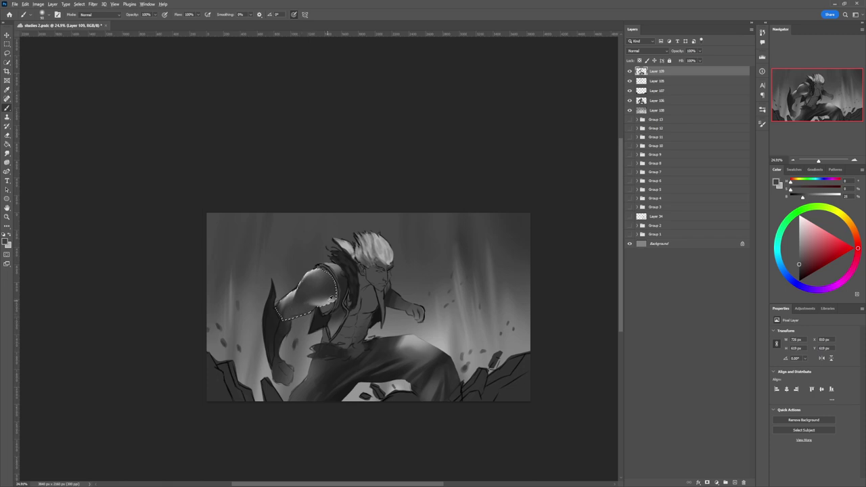
pyautogui.keyDown('alt'); pyautogui.click(298, 316); pyautogui.keyUp('alt')
# Enlarge the brush, paint soft light along the upper arm's underside and clear the arm selection
pyautogui.press(']')
pyautogui.press(']')
pyautogui.press(']')
pyautogui.moveTo(288, 325)
pyautogui.mouseDown()
pyautogui.moveTo(308, 312)
pyautogui.moveTo(298, 309)
pyautogui.moveTo(309, 296)
pyautogui.moveTo(299, 319)
pyautogui.moveTo(308, 338)
pyautogui.moveTo(331, 317)
pyautogui.moveTo(316, 296)
pyautogui.mouseUp()
pyautogui.hotkey('ctrl', 'd')
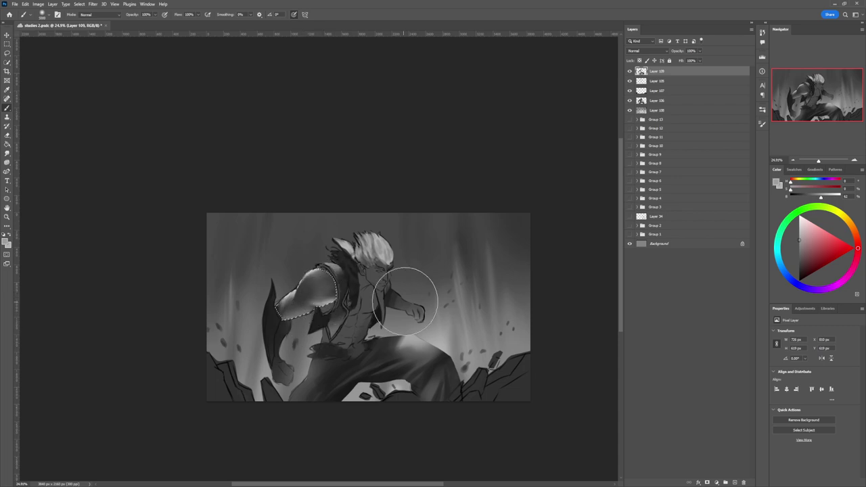
# Lasso the bare torso from chest to waist and brush soft light grey over it with a large brush
pyautogui.press('l')
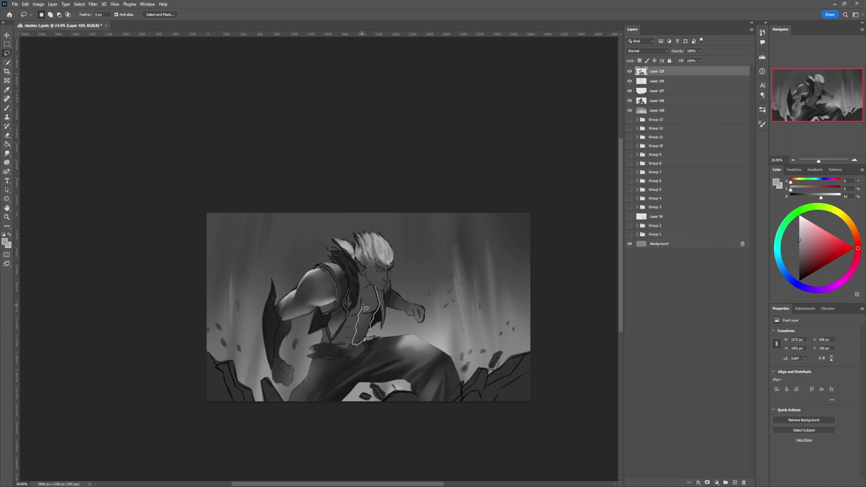
pyautogui.moveTo(372, 290); pyautogui.dragTo(388, 285)
pyautogui.press('b')
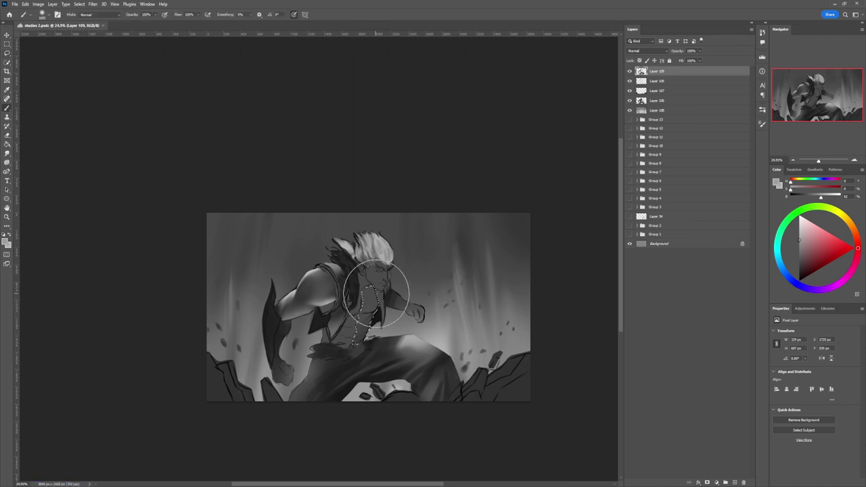
pyautogui.press('[')
pyautogui.press('[')
pyautogui.press('[')
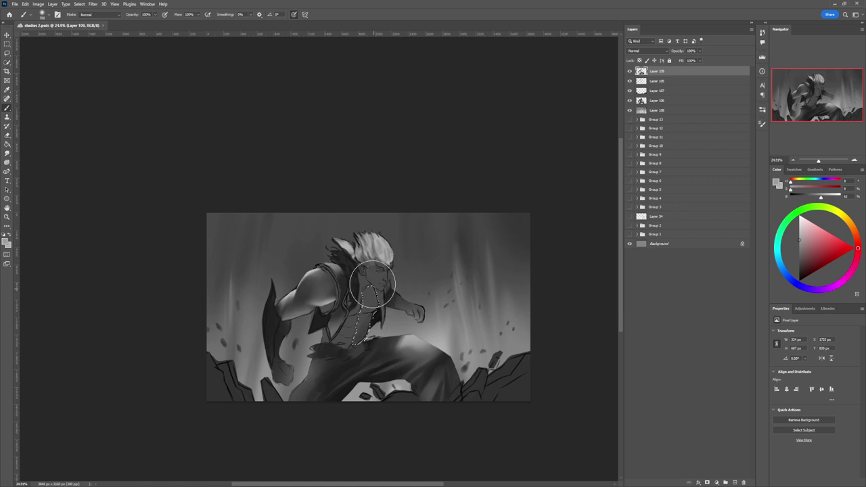
pyautogui.press(']')
pyautogui.press(']')
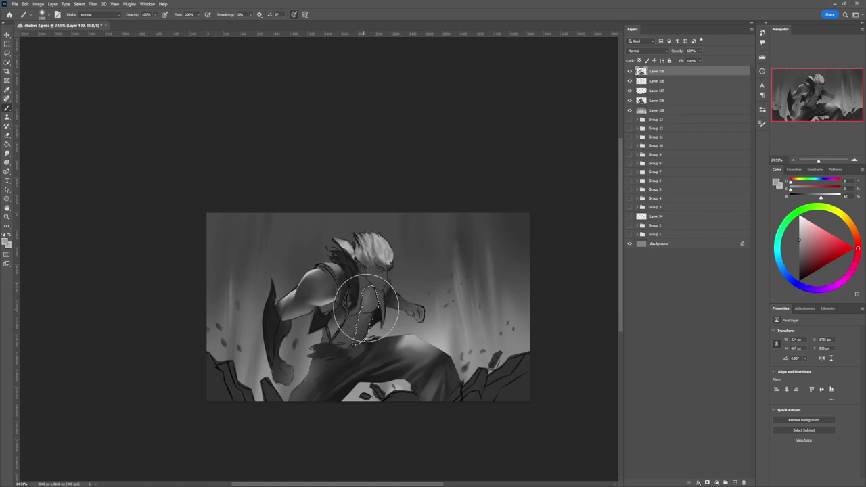
# Reduce the brush to about 200 px and paint light grey highlights down the abdomen within the torso selection
pyautogui.press('[')
pyautogui.press('[')
pyautogui.press('[')
pyautogui.press('[')
pyautogui.press('[')
pyautogui.press('[')
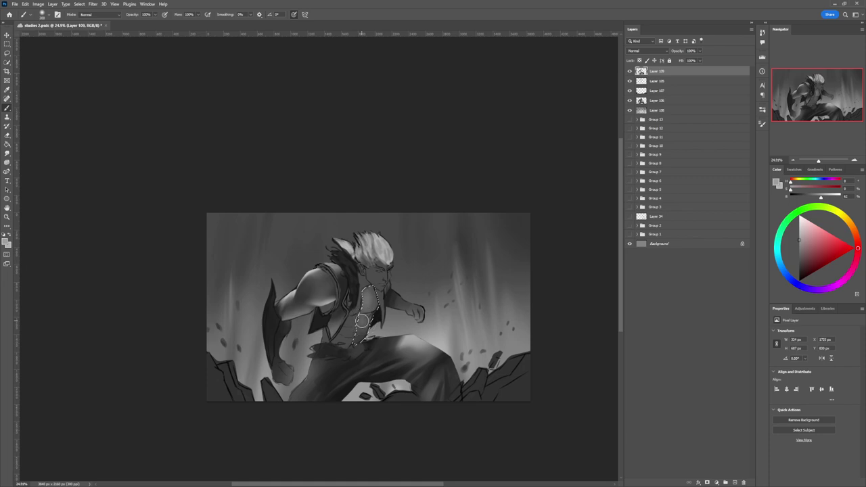
pyautogui.moveTo(368, 335)
pyautogui.mouseDown()
pyautogui.moveTo(352, 332)
pyautogui.moveTo(369, 343)
pyautogui.mouseUp()
# Pick a dark grey at 19% brightness, shade beneath the chest and along the torso's far side, and clear the selection
pyautogui.press('[')
pyautogui.press('[')
pyautogui.press('[')
pyautogui.press('[')
pyautogui.click(794, 266)
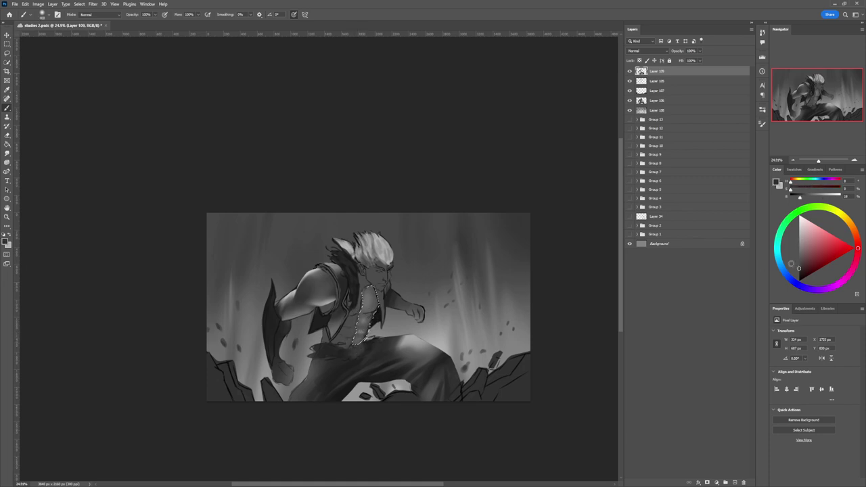
pyautogui.press('[')
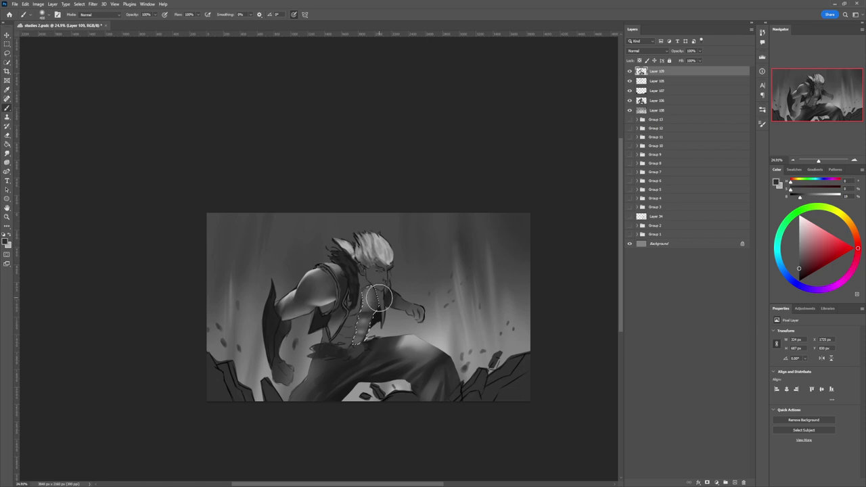
pyautogui.press('[')
pyautogui.press('[')
pyautogui.press('[')
pyautogui.press('[')
pyautogui.press('[')
pyautogui.press('[')
pyautogui.press(']')
pyautogui.press(']')
pyautogui.press(']')
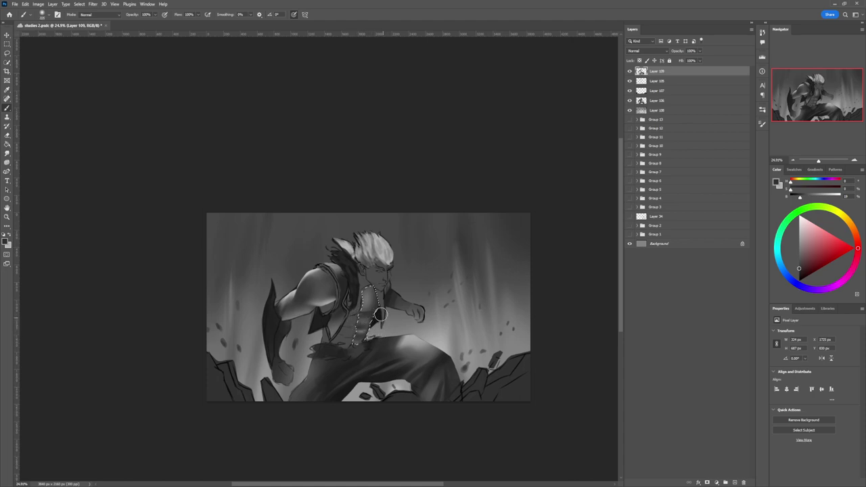
pyautogui.press('l')
pyautogui.hotkey('ctrl', 'd')
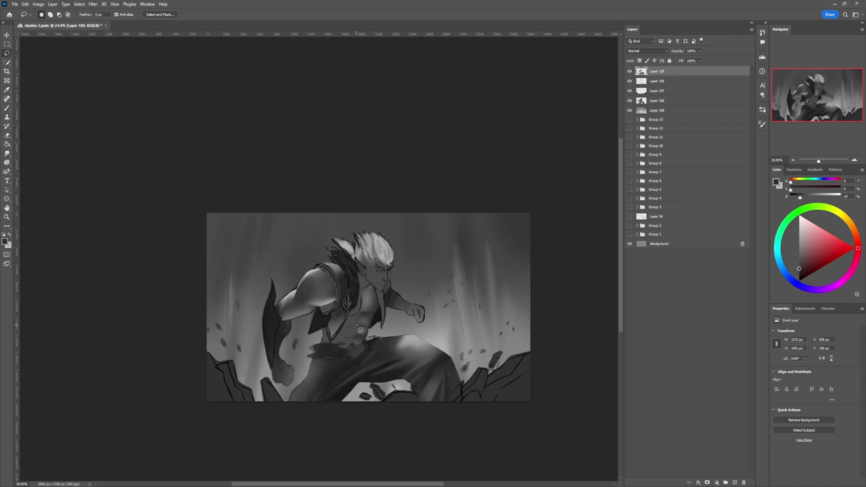
# Lasso the upper and middle far-side abdominal blocks in turn and shade their edges with dark grey at 11% brightness
pyautogui.moveTo(364, 316)
pyautogui.mouseDown()
pyautogui.moveTo(370, 330)
pyautogui.moveTo(359, 317)
pyautogui.mouseUp()
pyautogui.press('b')
pyautogui.click(800, 273)
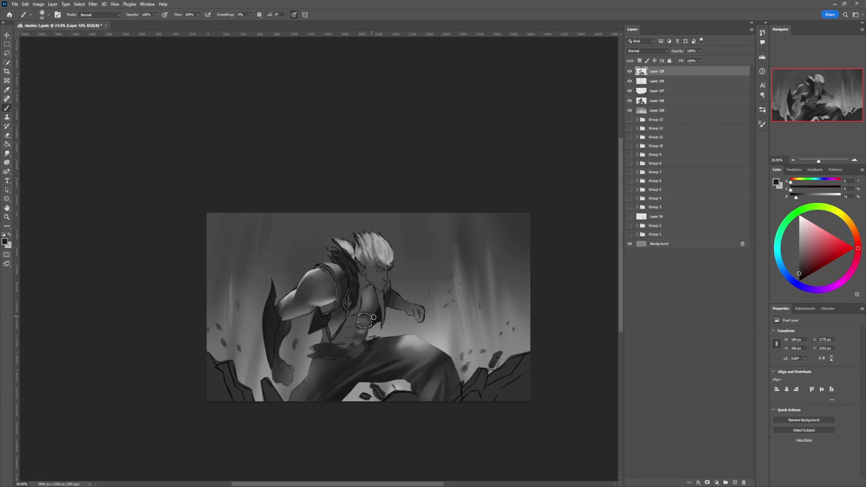
pyautogui.press('l')
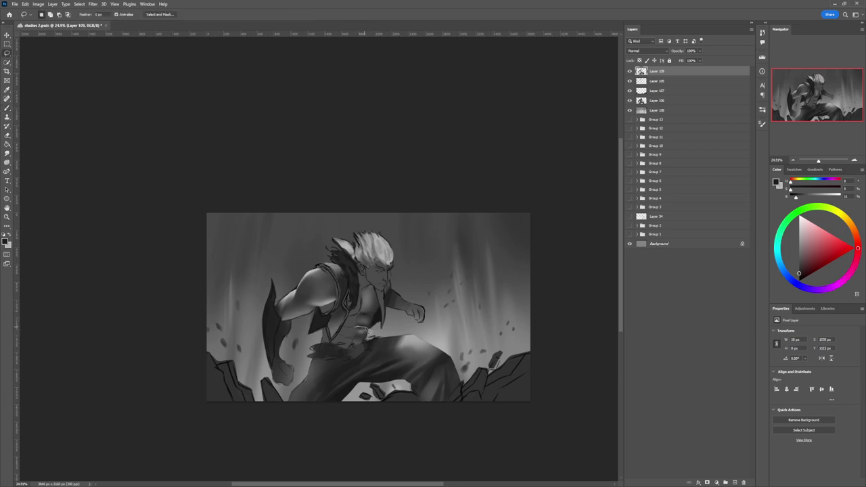
pyautogui.moveTo(371, 332)
pyautogui.mouseDown()
pyautogui.moveTo(356, 344)
pyautogui.moveTo(358, 329)
pyautogui.moveTo(367, 329)
pyautogui.mouseUp()
pyautogui.press('b')
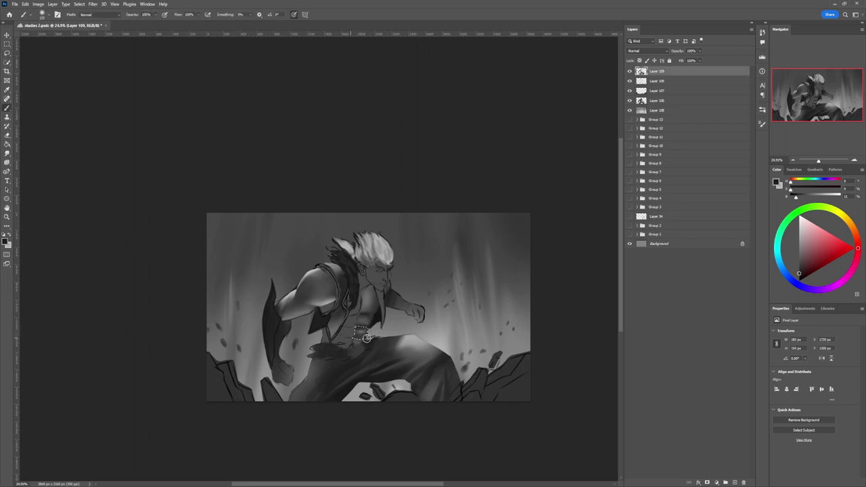
pyautogui.press('l')
pyautogui.hotkey('ctrl', 'd')
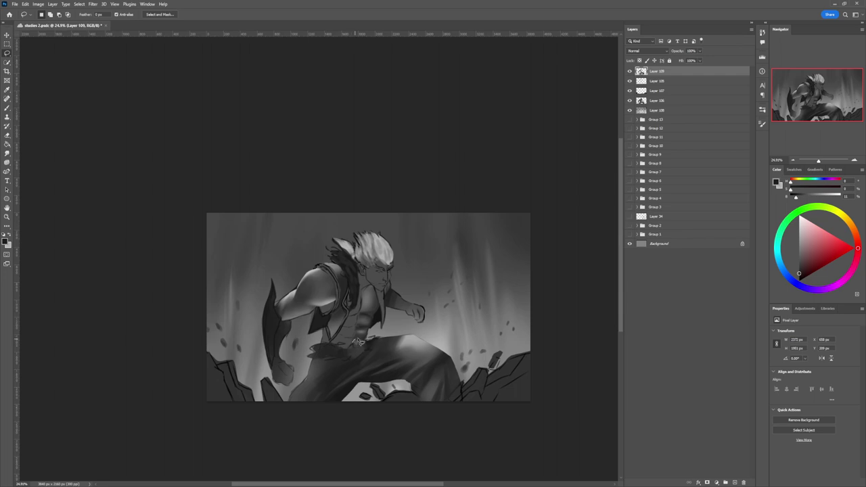
# Lasso the lowest far-side abdominal block above the waistband, shade it dark grey and clear the selection
pyautogui.moveTo(363, 345); pyautogui.dragTo(354, 344)
pyautogui.press('b')
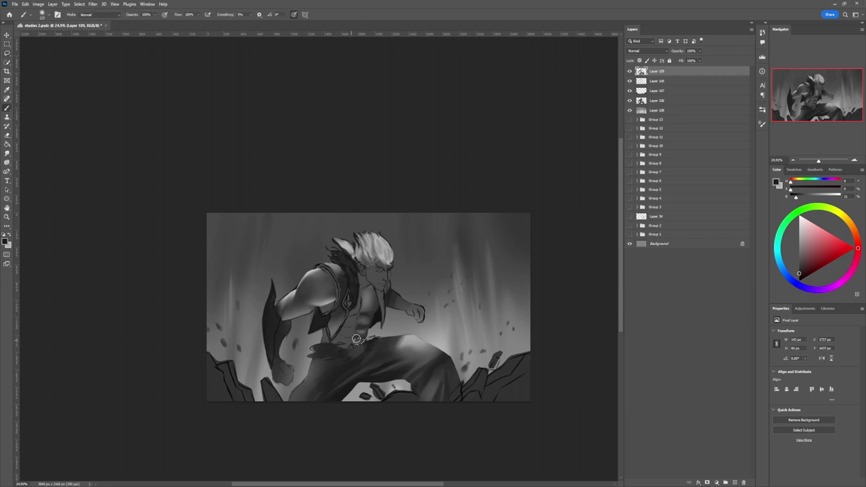
pyautogui.press('l')
pyautogui.hotkey('ctrl', 'd')
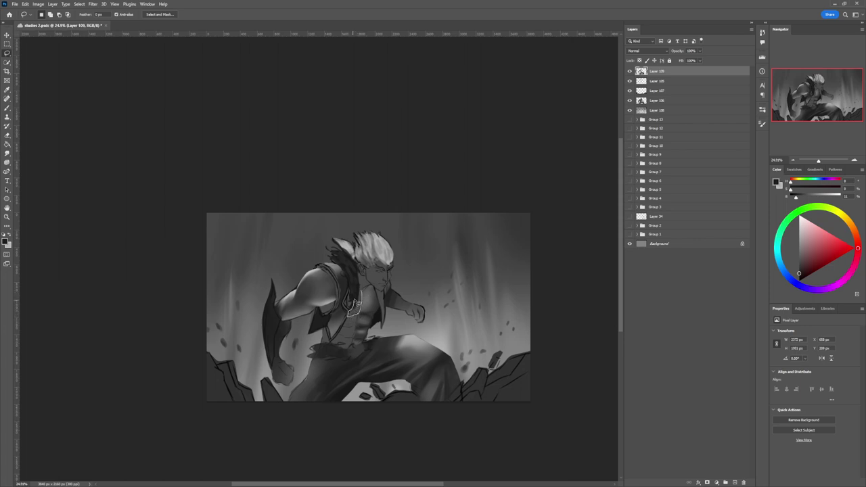
# Lasso the near side of the chest beside the vest, model it with sampled mid and dark greys, and clear the selection
pyautogui.moveTo(354, 306)
pyautogui.mouseDown()
pyautogui.moveTo(365, 290)
pyautogui.moveTo(376, 295)
pyautogui.moveTo(357, 308)
pyautogui.mouseUp()
pyautogui.press('b')
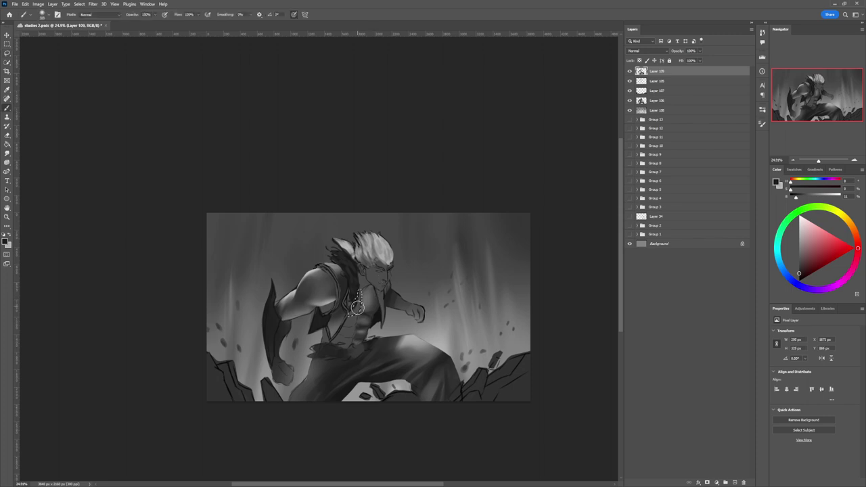
pyautogui.keyDown('alt'); pyautogui.click(357, 309); pyautogui.keyUp('alt')
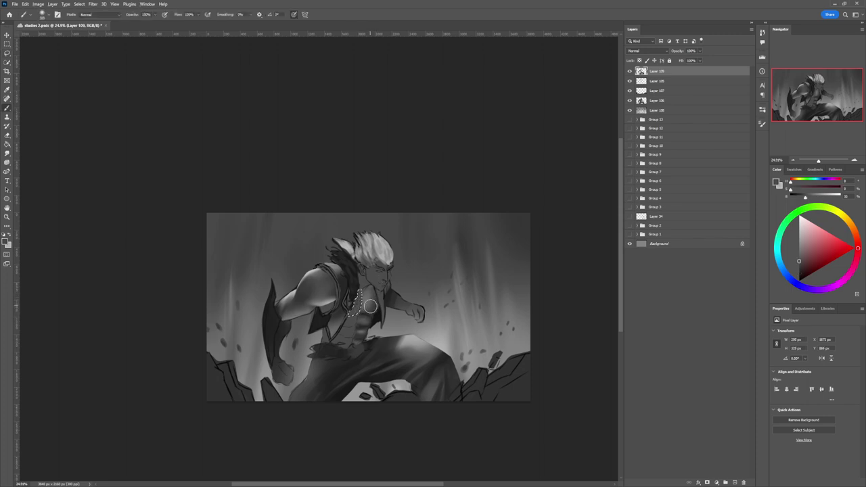
pyautogui.keyDown('alt'); pyautogui.click(368, 306); pyautogui.keyUp('alt')
pyautogui.press(']')
pyautogui.press(']')
pyautogui.press(']')
pyautogui.moveTo(353, 305); pyautogui.dragTo(356, 307)
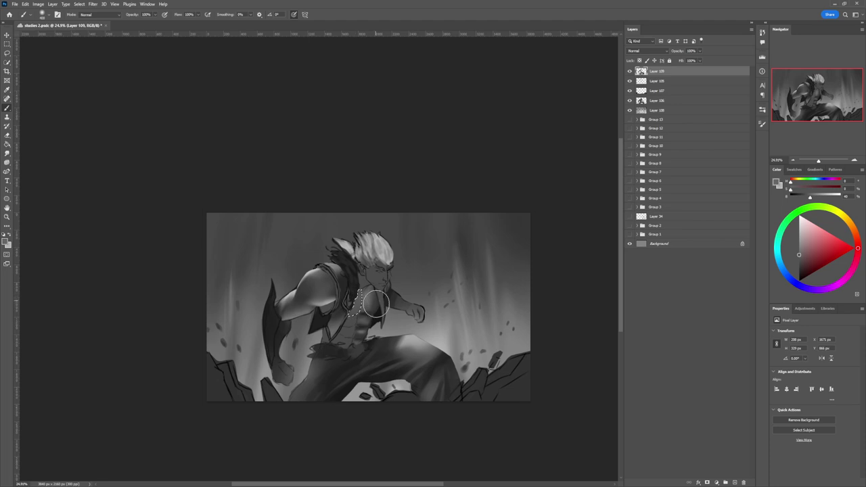
pyautogui.keyDown('alt'); pyautogui.click(376, 305); pyautogui.keyUp('alt')
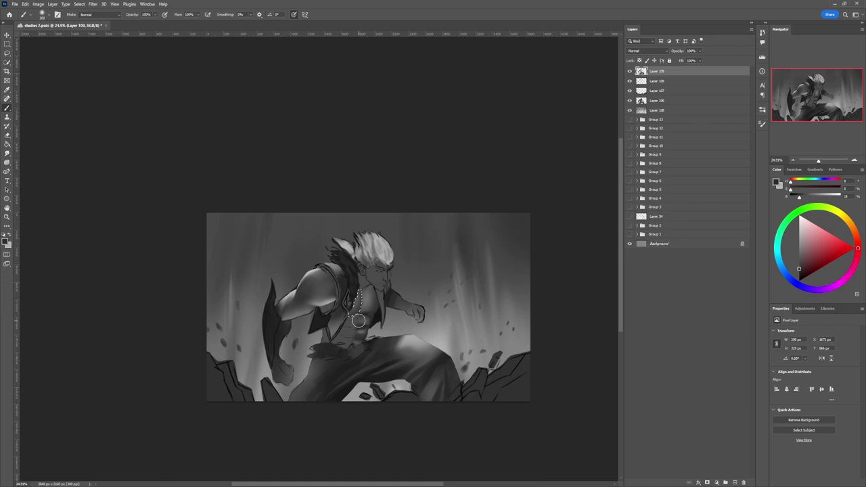
pyautogui.press('l')
pyautogui.hotkey('ctrl', 'd')
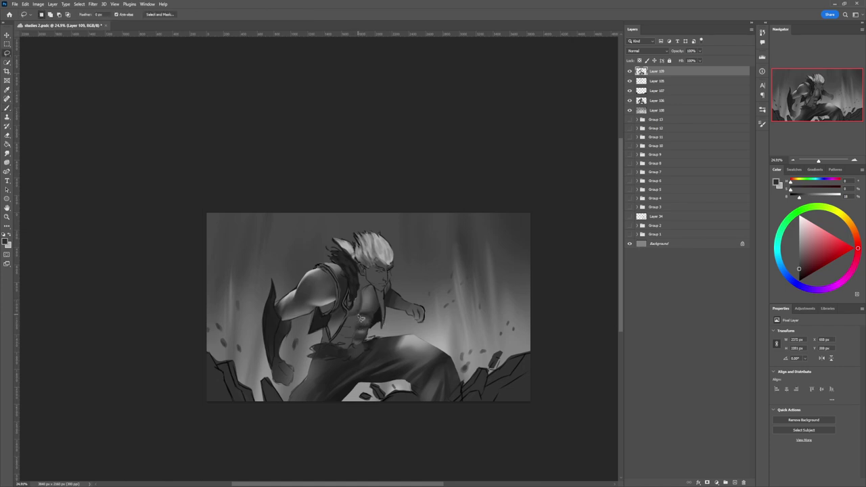
# Lasso the upper and middle near-side abdominal blocks in turn and shade them with dark grey and a sampled mid grey
pyautogui.moveTo(350, 331)
pyautogui.mouseDown()
pyautogui.moveTo(346, 318)
pyautogui.moveTo(366, 316)
pyautogui.mouseUp()
pyautogui.press('b')
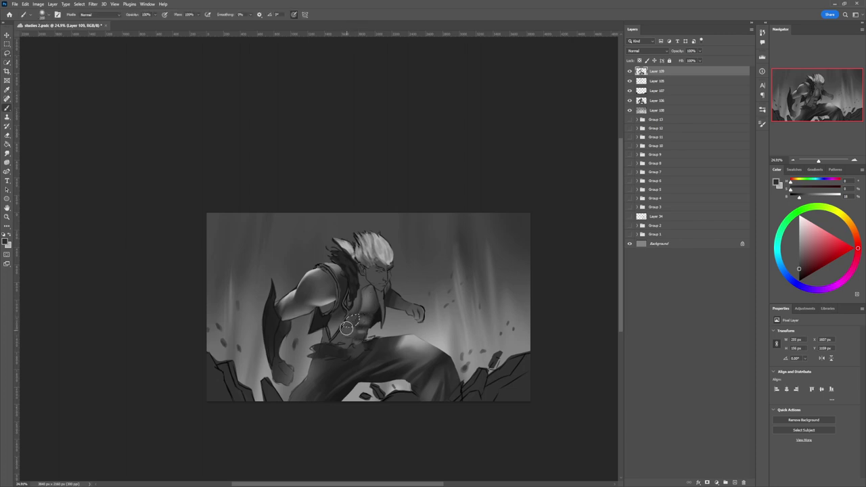
pyautogui.press('l')
pyautogui.hotkey('ctrl', 'd')
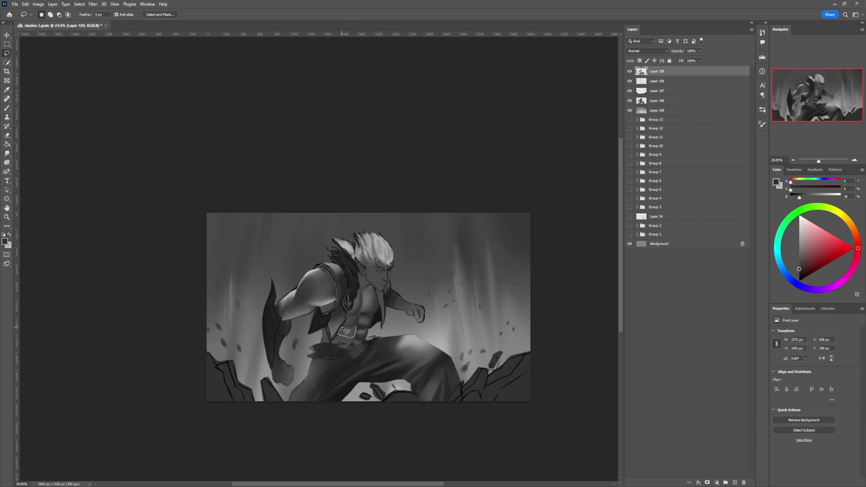
pyautogui.press('b')
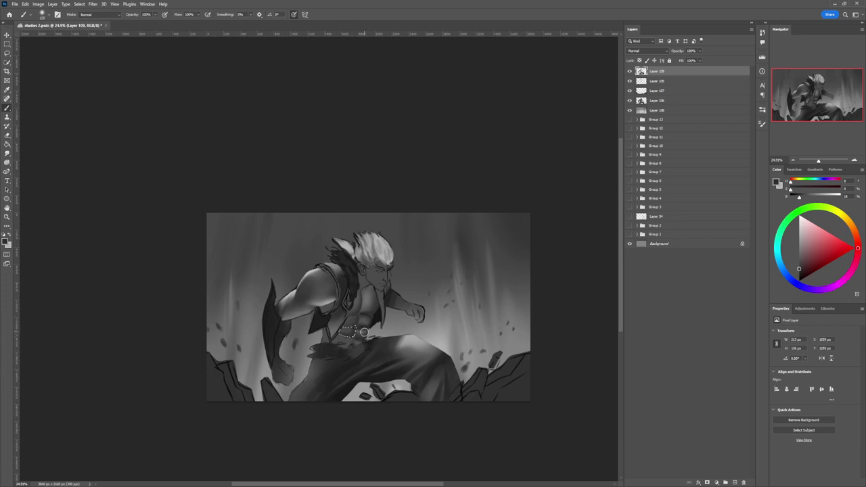
pyautogui.keyDown('alt'); pyautogui.click(357, 279); pyautogui.keyUp('alt')
# Lasso the lowest near-side abdominal block, shade it with a sampled dark grey and clear the selection
pyautogui.press('l')
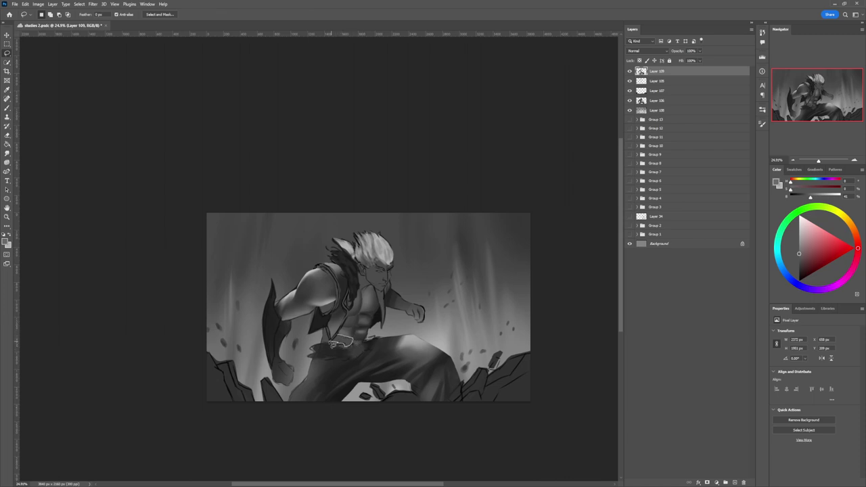
pyautogui.moveTo(341, 337); pyautogui.dragTo(351, 319)
pyautogui.press('b')
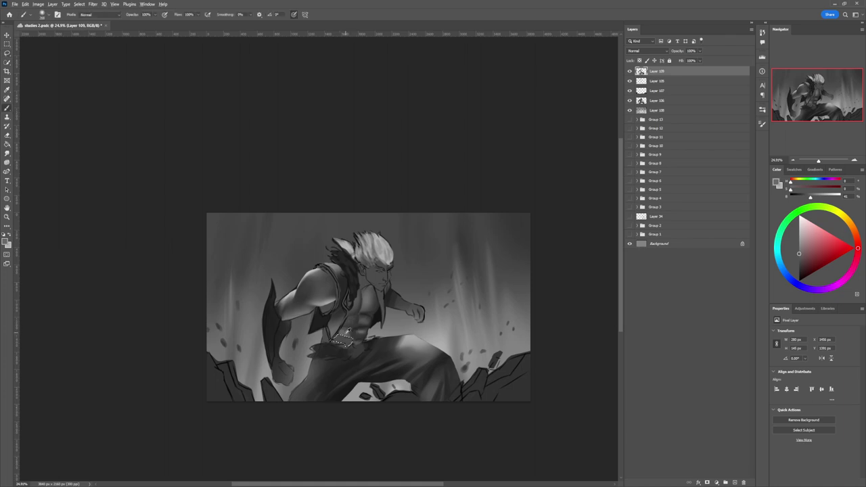
pyautogui.keyDown('alt'); pyautogui.click(346, 332); pyautogui.keyUp('alt')
pyautogui.press('d')
pyautogui.press('l')
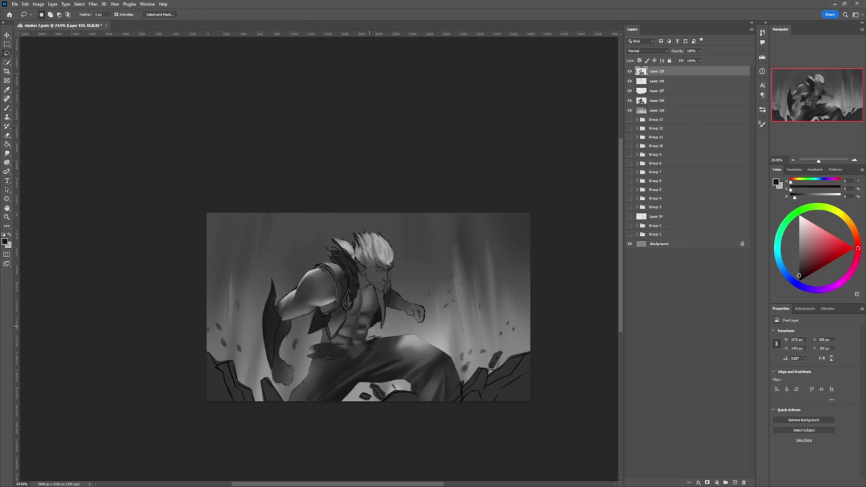
# Lasso the abdominal muscles, warp them to reshape the stomach between the vest edges, and clear the selection
pyautogui.press('z')
pyautogui.moveTo(365, 348); pyautogui.dragTo(330, 344)
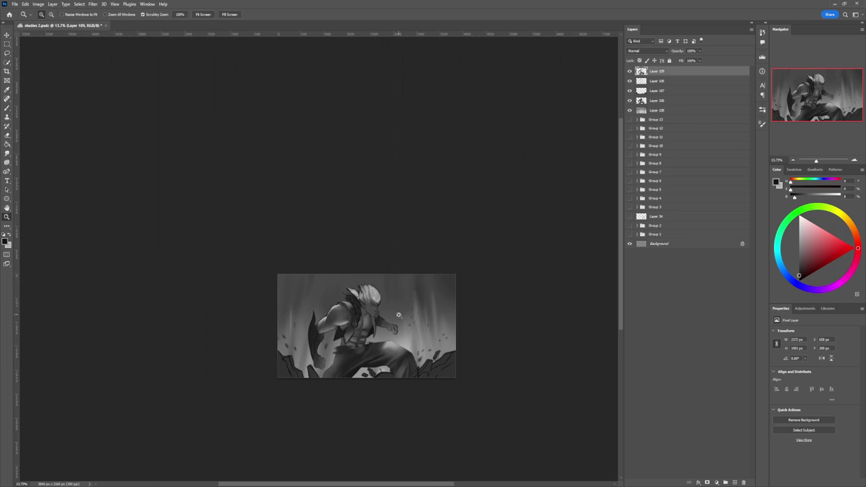
pyautogui.scroll(3, 376, 348)
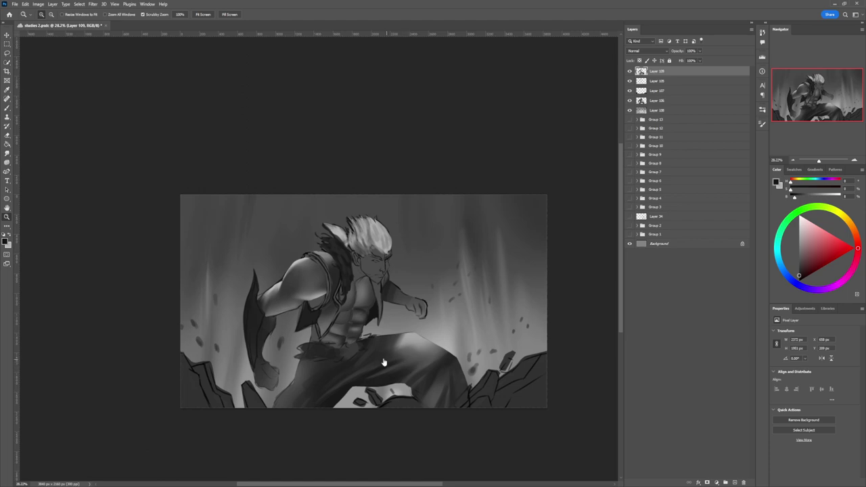
pyautogui.press('l')
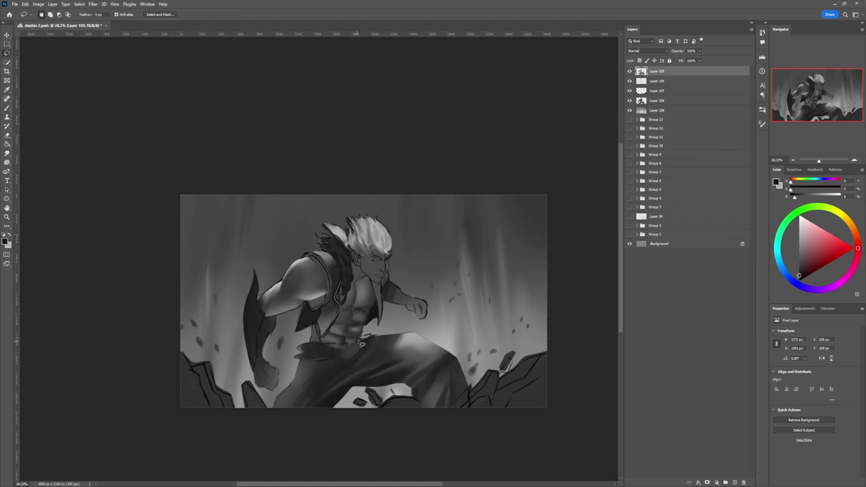
pyautogui.moveTo(361, 344)
pyautogui.mouseDown()
pyautogui.moveTo(364, 312)
pyautogui.moveTo(342, 317)
pyautogui.moveTo(325, 338)
pyautogui.moveTo(328, 349)
pyautogui.moveTo(360, 344)
pyautogui.mouseUp()
pyautogui.hotkey('ctrl', 't')
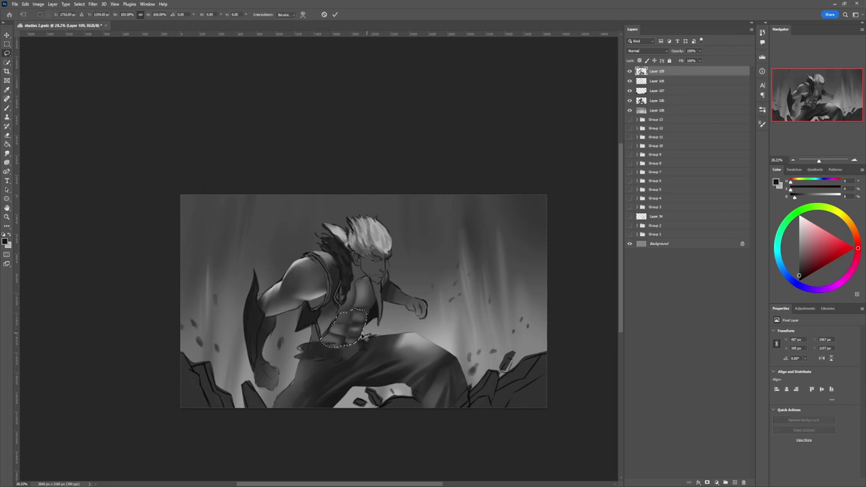
pyautogui.rightClick(358, 326)
pyautogui.click(367, 368)
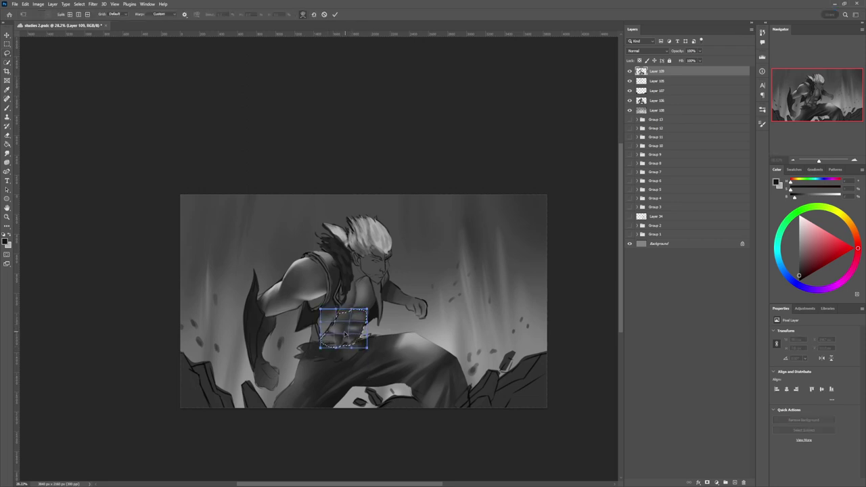
pyautogui.moveTo(345, 333); pyautogui.dragTo(323, 303)
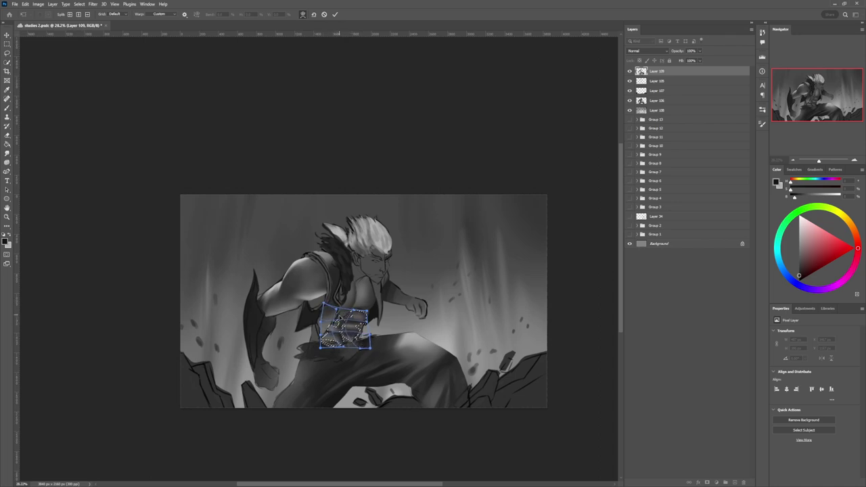
pyautogui.press('Return')
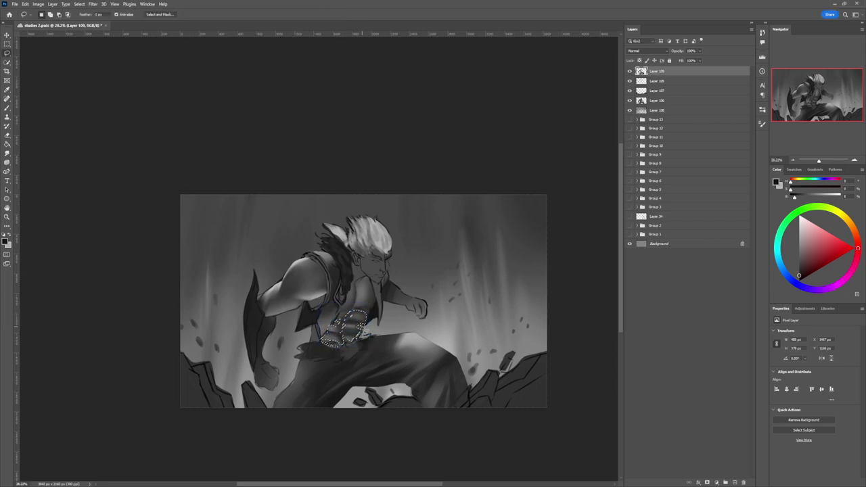
pyautogui.hotkey('ctrl', 'd')
# Erase the displaced paint along the vest's inner edge beside the warped abdomen and return to the Brush tool
pyautogui.press('e')
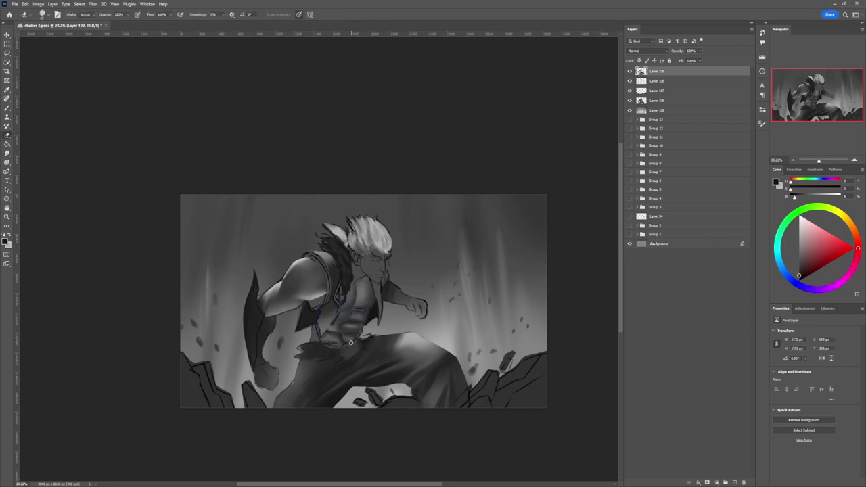
pyautogui.moveTo(337, 322); pyautogui.dragTo(327, 327)
pyautogui.press('b')
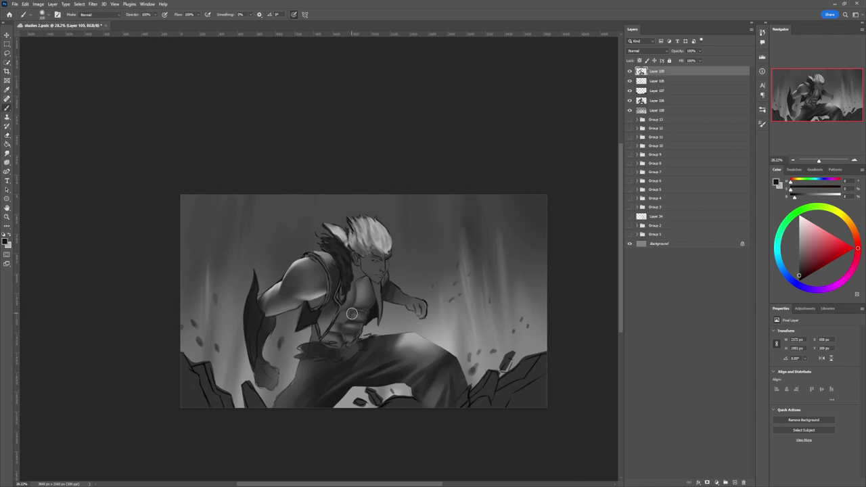
# Switch brush presets and shade the upper and middle abdominal blocks with greys sampled from the torso
pyautogui.hotkey('shift', '5')
pyautogui.hotkey('shift', '1')
pyautogui.keyDown('alt'); pyautogui.click(359, 314); pyautogui.keyUp('alt')
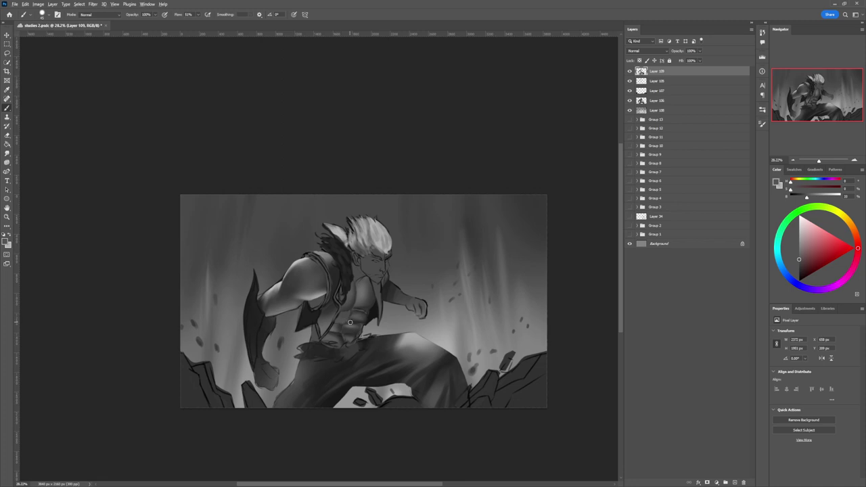
pyautogui.keyDown('alt'); pyautogui.click(349, 320); pyautogui.keyUp('alt')
pyautogui.keyDown('alt'); pyautogui.click(343, 317); pyautogui.keyUp('alt')
pyautogui.keyDown('alt'); pyautogui.click(354, 312); pyautogui.keyUp('alt')
pyautogui.keyDown('alt'); pyautogui.click(352, 318); pyautogui.keyUp('alt')
# Darken the far-side vest panel beside the abdomen with a sampled near-black
pyautogui.keyDown('alt'); pyautogui.click(369, 318); pyautogui.keyUp('alt')
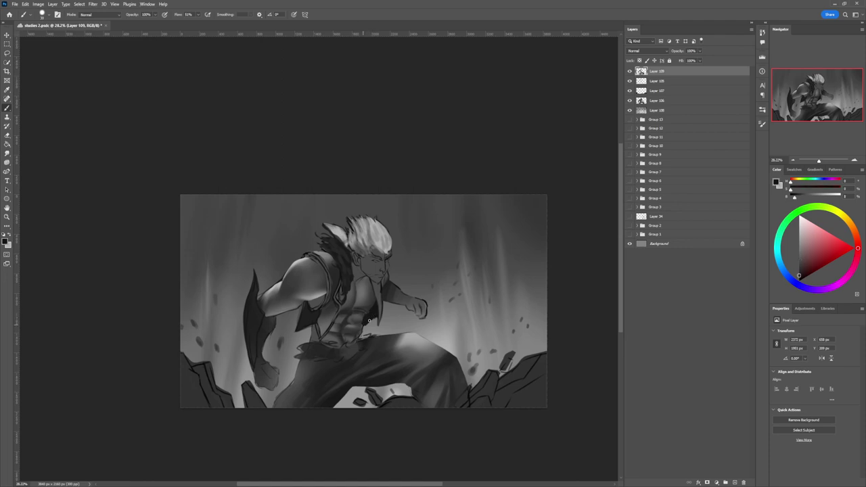
pyautogui.moveTo(369, 320); pyautogui.dragTo(378, 316)
pyautogui.keyDown('alt'); pyautogui.click(368, 329); pyautogui.keyUp('alt')
pyautogui.press('d')
# Blend the lower chest and near-side edge of the abdomen with greys sampled from the surrounding skin
pyautogui.keyDown('alt'); pyautogui.click(367, 310); pyautogui.keyUp('alt')
pyautogui.keyDown('alt'); pyautogui.click(353, 309); pyautogui.keyUp('alt')
pyautogui.keyDown('alt'); pyautogui.click(366, 305); pyautogui.keyUp('alt')
pyautogui.keyDown('alt'); pyautogui.click(339, 315); pyautogui.keyUp('alt')
pyautogui.keyDown('alt'); pyautogui.click(333, 330); pyautogui.keyUp('alt')
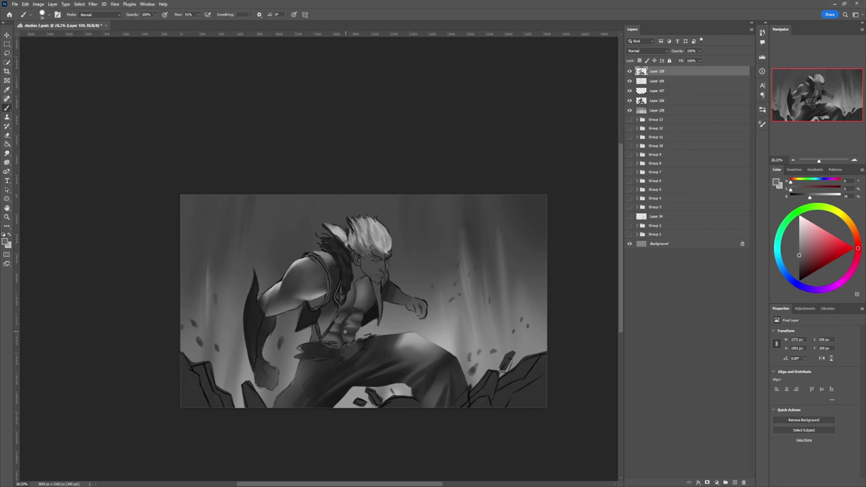
# Lasso the area below the chest muscle, reshape it with Free Transform, and clear the selection
pyautogui.press('z')
pyautogui.moveTo(350, 346); pyautogui.dragTo(307, 345)
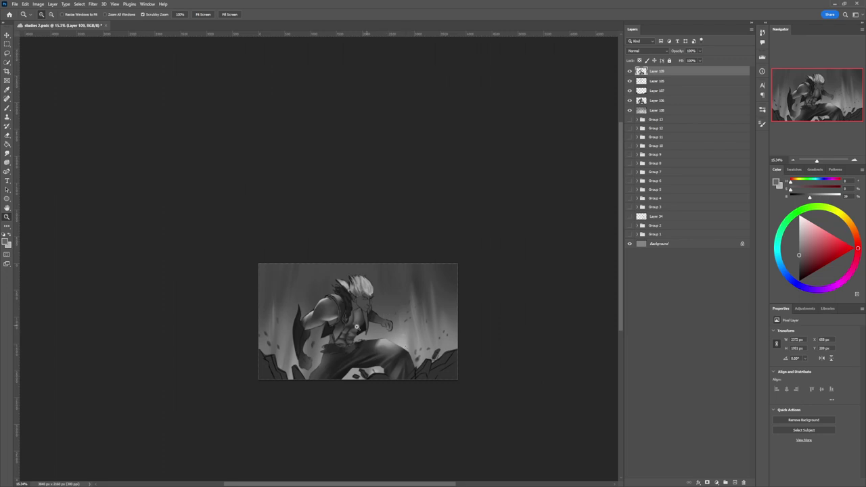
pyautogui.moveTo(358, 328)
pyautogui.mouseDown()
pyautogui.moveTo(376, 329)
pyautogui.moveTo(368, 333)
pyautogui.mouseUp()
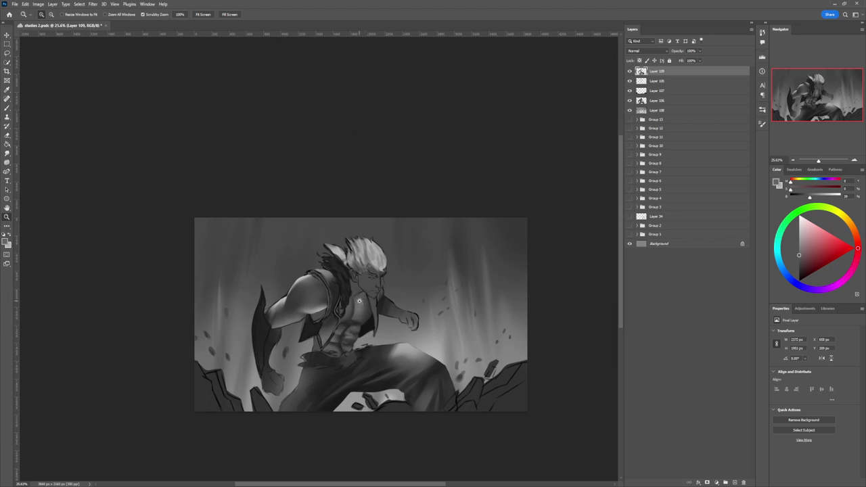
pyautogui.press('l')
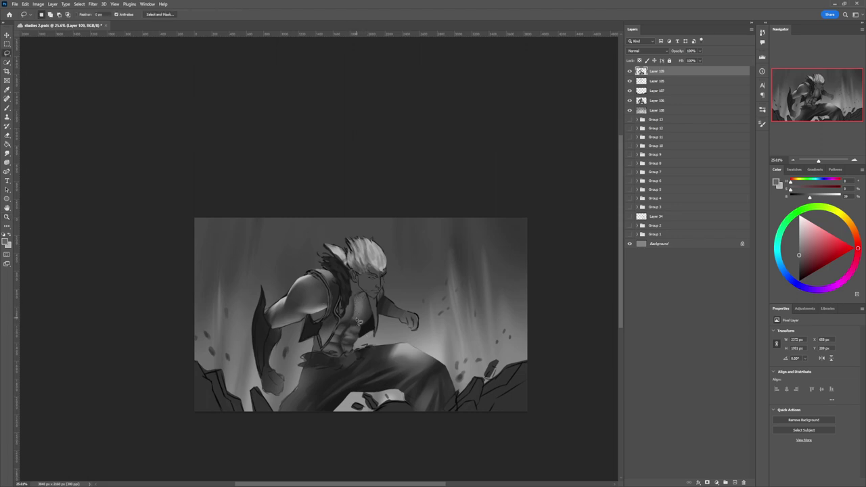
pyautogui.moveTo(351, 313)
pyautogui.mouseDown()
pyautogui.moveTo(359, 298)
pyautogui.moveTo(352, 322)
pyautogui.moveTo(360, 310)
pyautogui.mouseUp()
pyautogui.hotkey('ctrl', 't')
pyautogui.press('Return')
pyautogui.hotkey('ctrl', 'd')
# Refine the shading of the chest and upper abdomen with sampled greys and a smaller brush
pyautogui.press('b')
pyautogui.keyDown('alt'); pyautogui.click(363, 306); pyautogui.keyUp('alt')
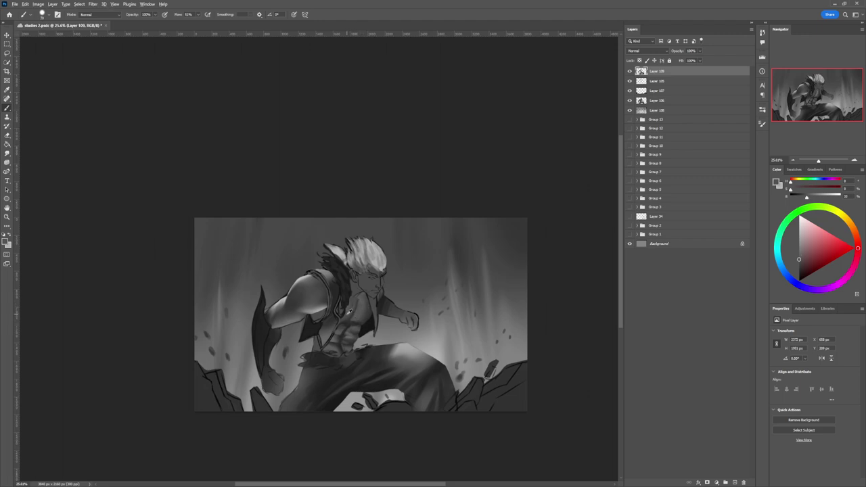
pyautogui.keyDown('alt'); pyautogui.click(351, 304); pyautogui.keyUp('alt')
pyautogui.keyDown('alt'); pyautogui.click(350, 322); pyautogui.keyUp('alt')
pyautogui.press('[')
pyautogui.press('[')
pyautogui.press('[')
pyautogui.press('[')
pyautogui.press('[')
pyautogui.press('[')
pyautogui.press('[')
pyautogui.press('[')
pyautogui.press('[')
pyautogui.press('[')
pyautogui.press(']')
pyautogui.press(']')
pyautogui.press(']')
pyautogui.press(']')
pyautogui.keyDown('alt'); pyautogui.click(362, 314); pyautogui.keyUp('alt')
# Pick a lighter grey and model the chest and collarbone area, blending with greys sampled from the torso
pyautogui.click(799, 241)
pyautogui.keyDown('alt'); pyautogui.click(355, 300); pyautogui.keyUp('alt')
pyautogui.keyDown('alt'); pyautogui.click(359, 304); pyautogui.keyUp('alt')
pyautogui.keyDown('alt'); pyautogui.click(357, 293); pyautogui.keyUp('alt')
pyautogui.keyDown('alt'); pyautogui.click(353, 322); pyautogui.keyUp('alt')
# Lasso the upper far-side abdominal block and highlight it with a sampled light grey of 60% brightness
pyautogui.press('z')
pyautogui.moveTo(371, 314); pyautogui.dragTo(350, 310)
pyautogui.moveTo(436, 333); pyautogui.dragTo(420, 325)
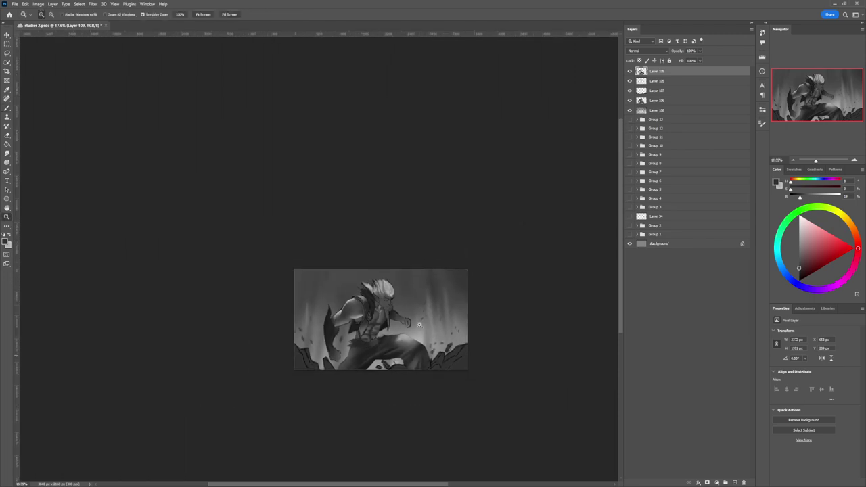
pyautogui.keyDown('alt'); pyautogui.click(420, 325); pyautogui.keyUp('alt')
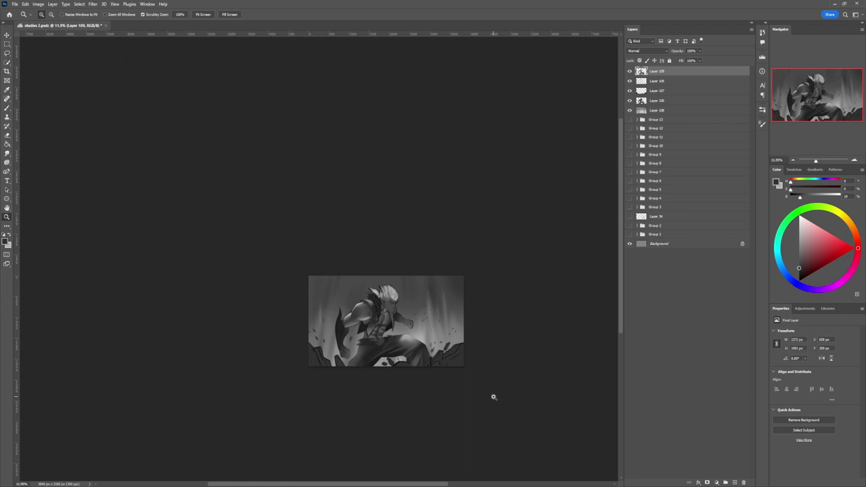
pyautogui.click(402, 306)
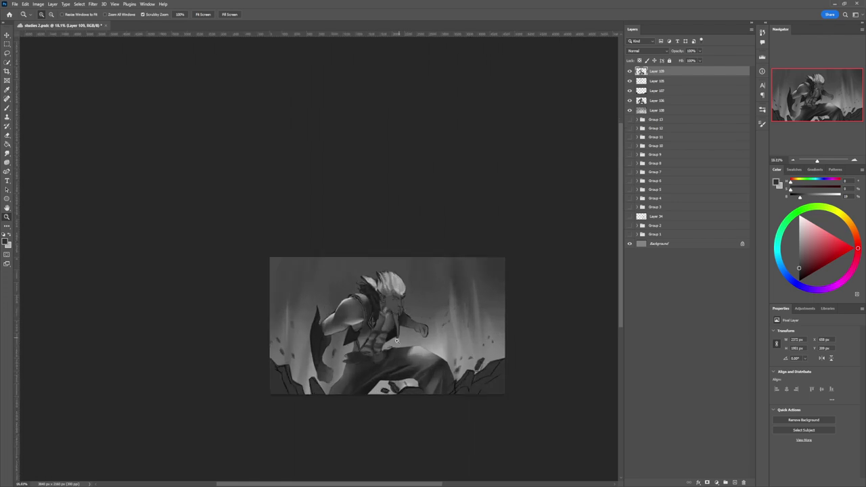
pyautogui.click(388, 352)
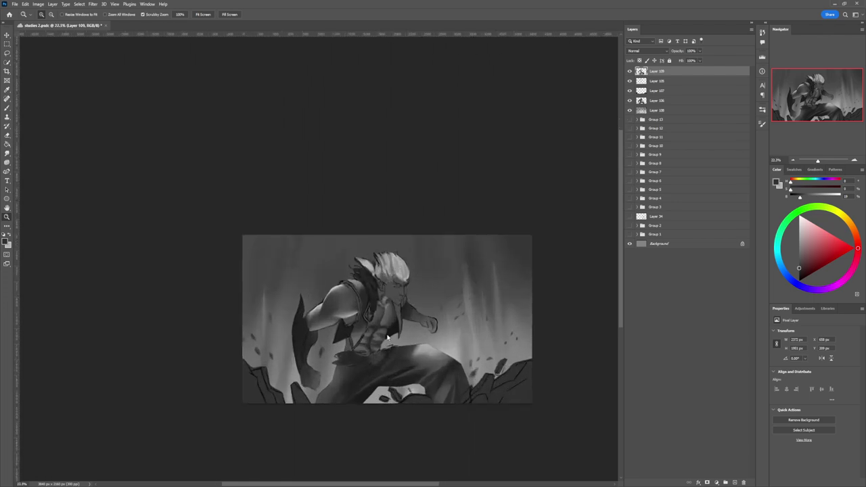
pyautogui.press('b')
pyautogui.keyDown('alt'); pyautogui.click(351, 311); pyautogui.keyUp('alt')
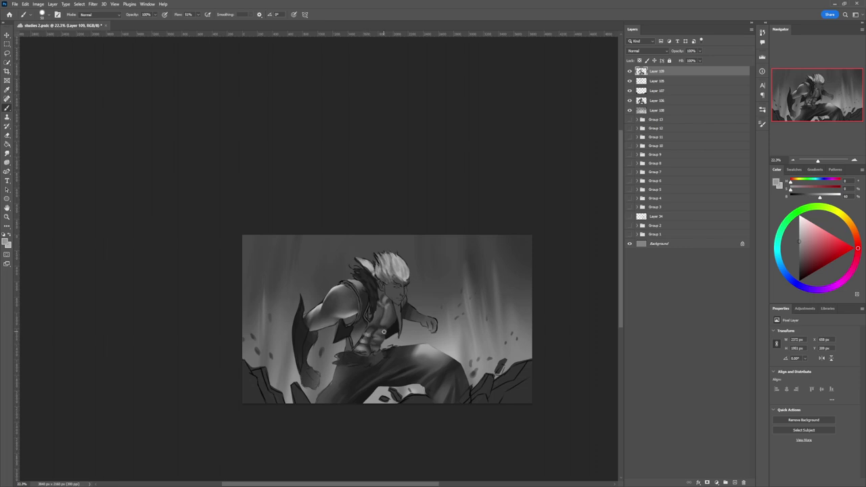
pyautogui.press('l')
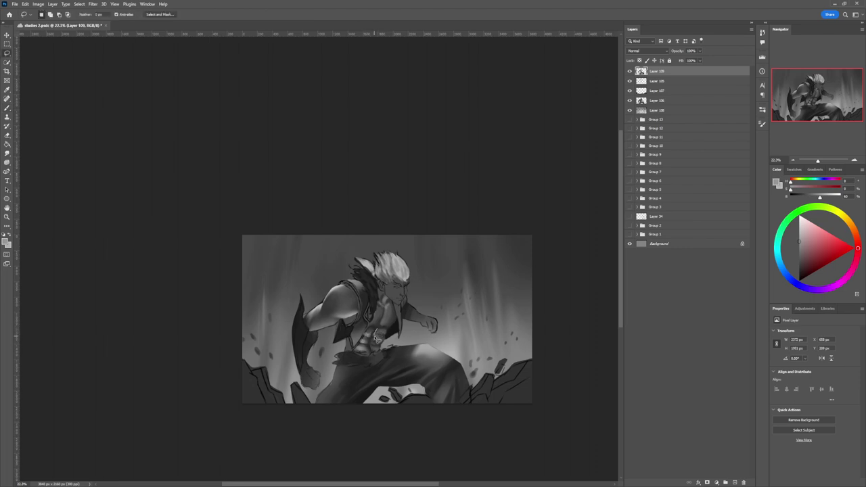
pyautogui.press('b')
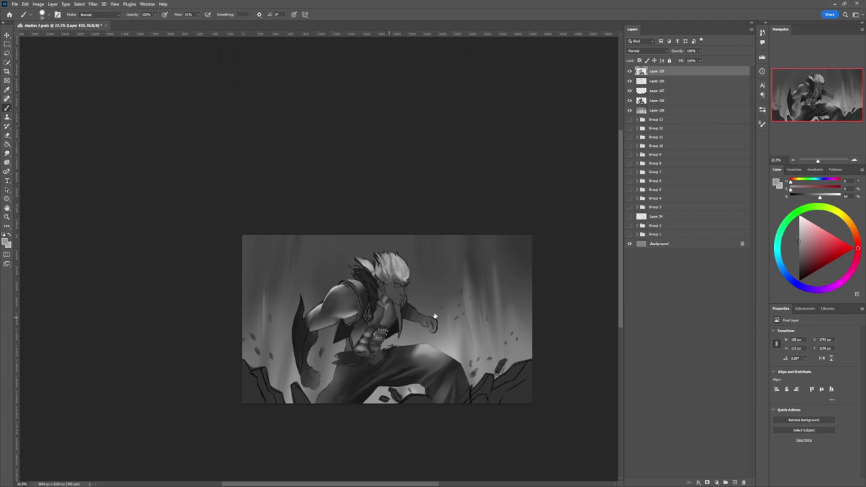
pyautogui.click(617, 285)
pyautogui.press('[')
pyautogui.press('[')
pyautogui.press('[')
# Lasso the middle and lowest far-side abdominal blocks in turn and lighten each with the same light grey
pyautogui.press('l')
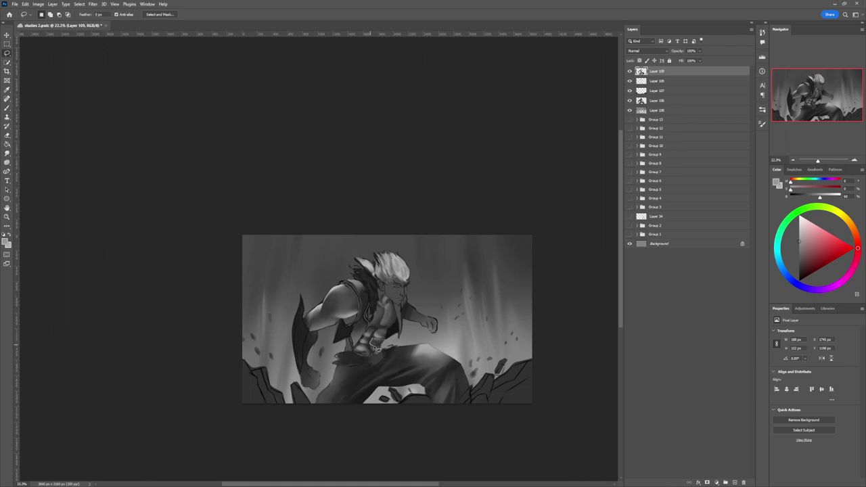
pyautogui.press('b')
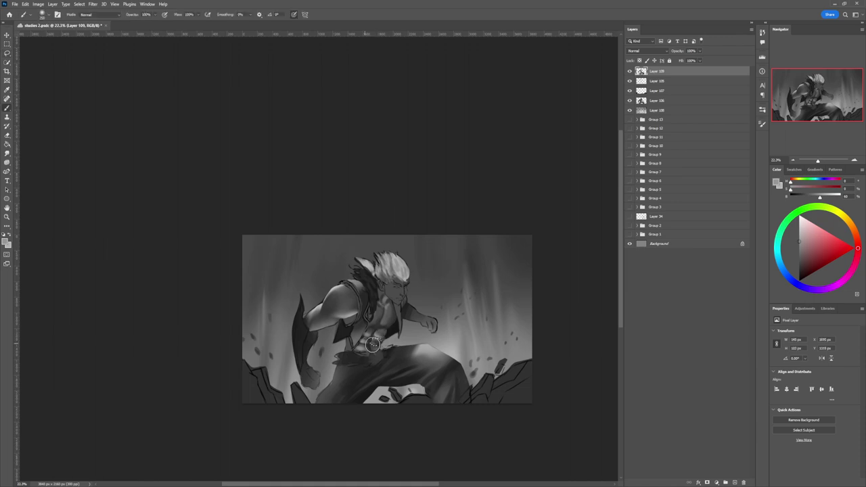
pyautogui.press('l')
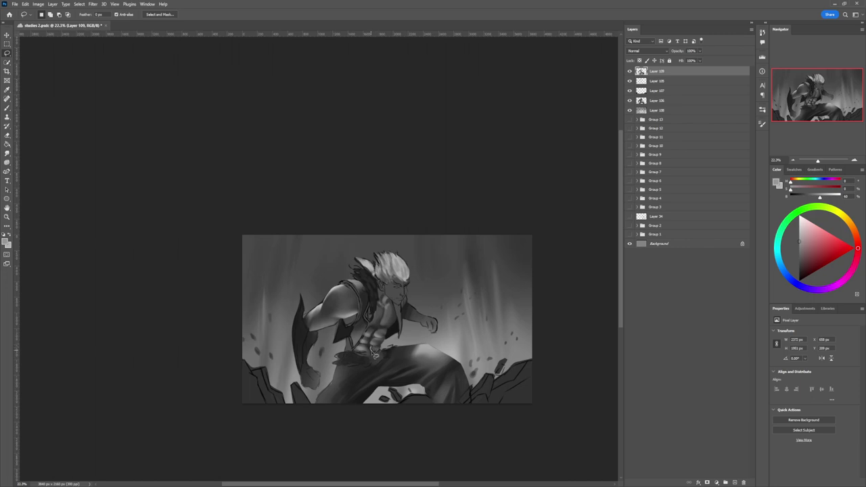
pyautogui.press('b')
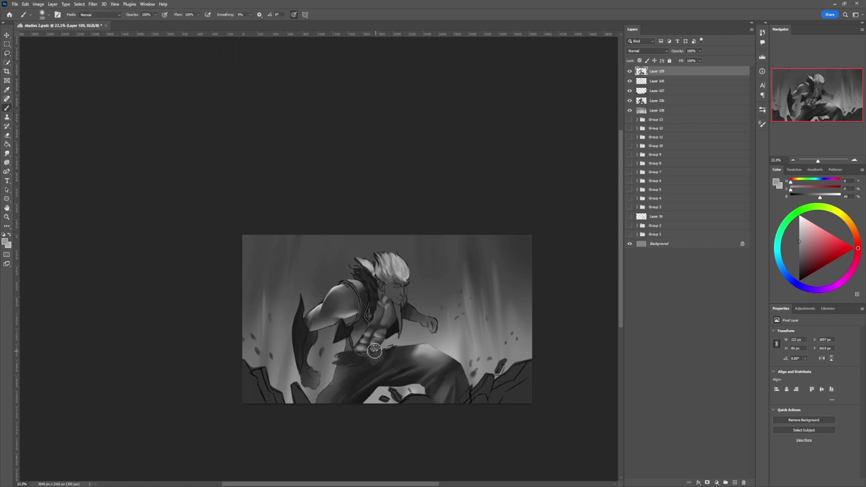
pyautogui.press('l')
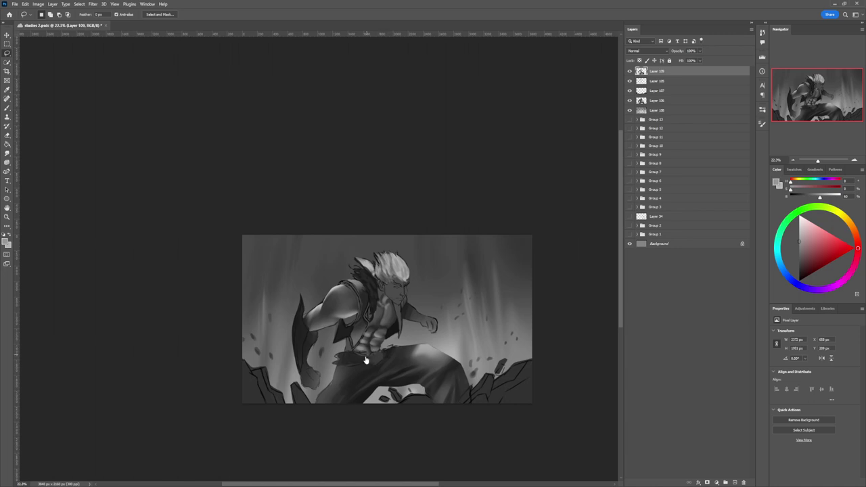
# Switch to the Lasso tool to outline the area around the vest's near-shoulder edge
pyautogui.moveTo(356, 367); pyautogui.dragTo(327, 366)
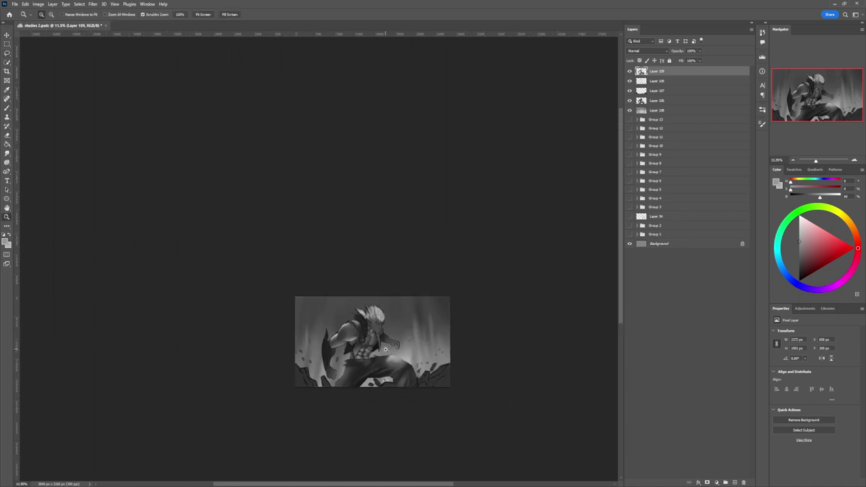
pyautogui.scroll(2, 390, 349)
pyautogui.scroll(2, 387, 347)
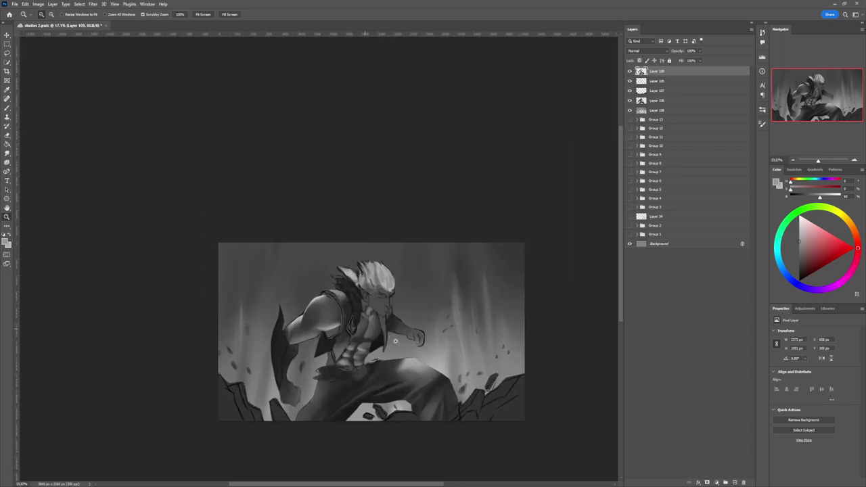
pyautogui.press('b')
pyautogui.press('l')
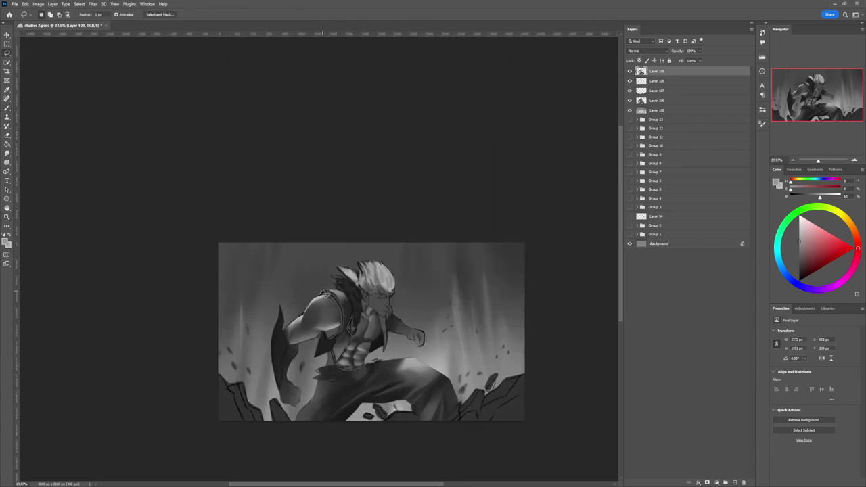
# Select the vest's armhole trim with the Lasso and shade it with mid and dark grey brush strokes
pyautogui.moveTo(345, 310)
pyautogui.mouseDown()
pyautogui.moveTo(334, 347)
pyautogui.moveTo(346, 324)
pyautogui.moveTo(326, 289)
pyautogui.mouseUp()
pyautogui.press('b')
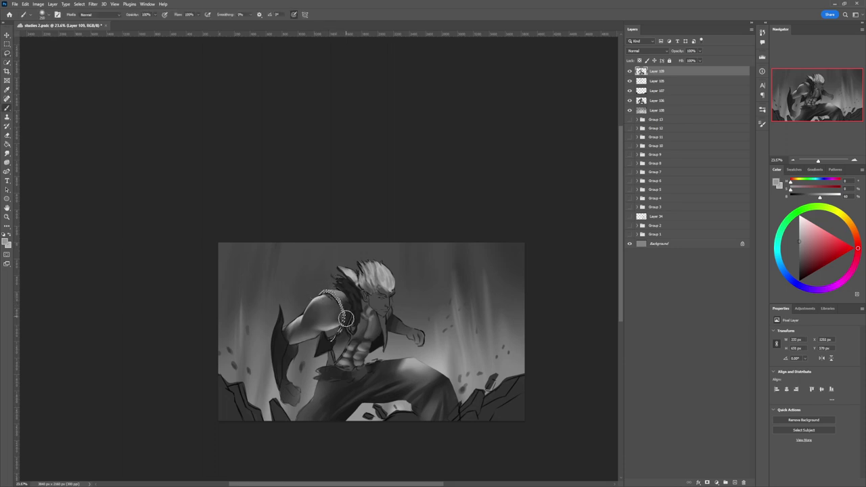
pyautogui.click(799, 268)
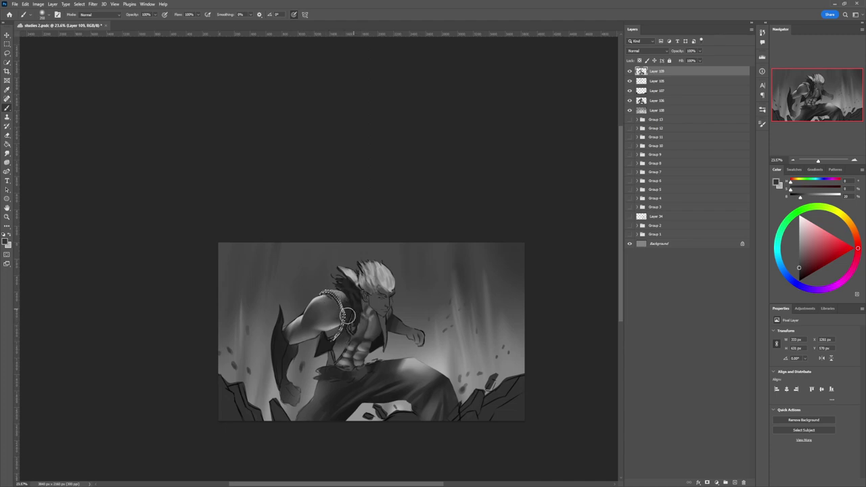
pyautogui.press('l')
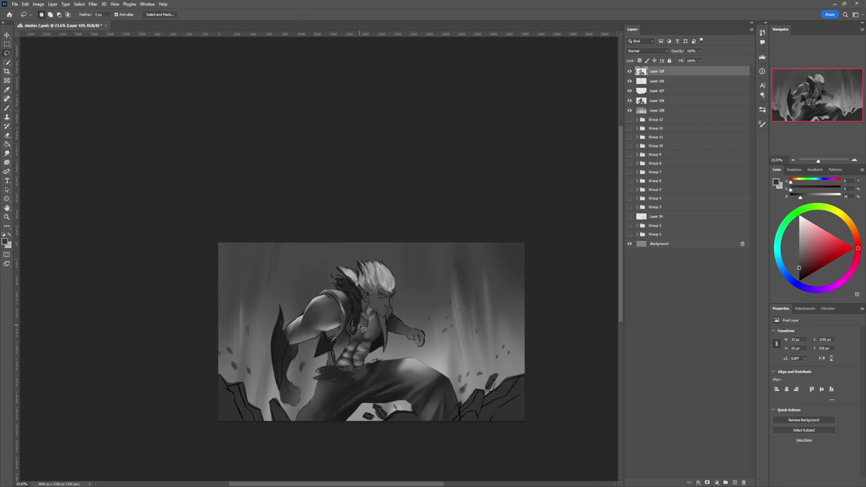
# Pick a light grey and shrink the brush to a fine tip for painting the character's eyes
pyautogui.press('z')
pyautogui.keyDown('alt'); pyautogui.click(297, 357); pyautogui.keyUp('alt')
pyautogui.keyDown('alt'); pyautogui.click(380, 343); pyautogui.keyUp('alt')
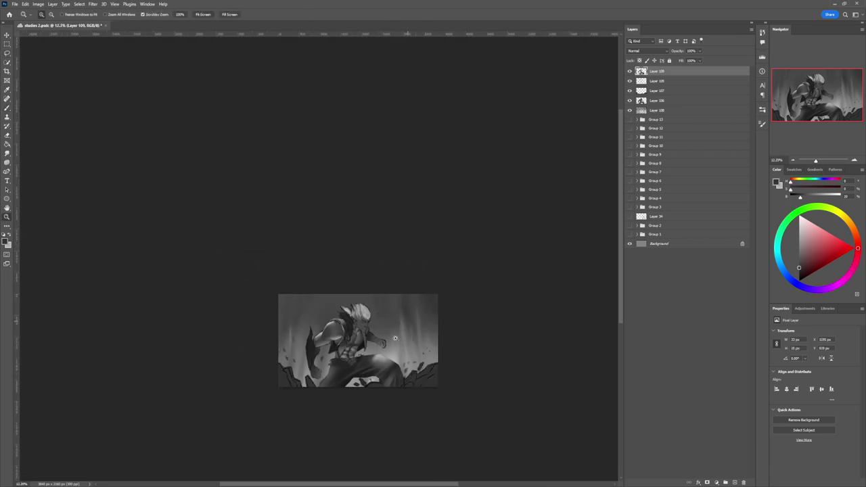
pyautogui.moveTo(382, 353); pyautogui.dragTo(386, 343)
pyautogui.moveTo(363, 309); pyautogui.dragTo(401, 318)
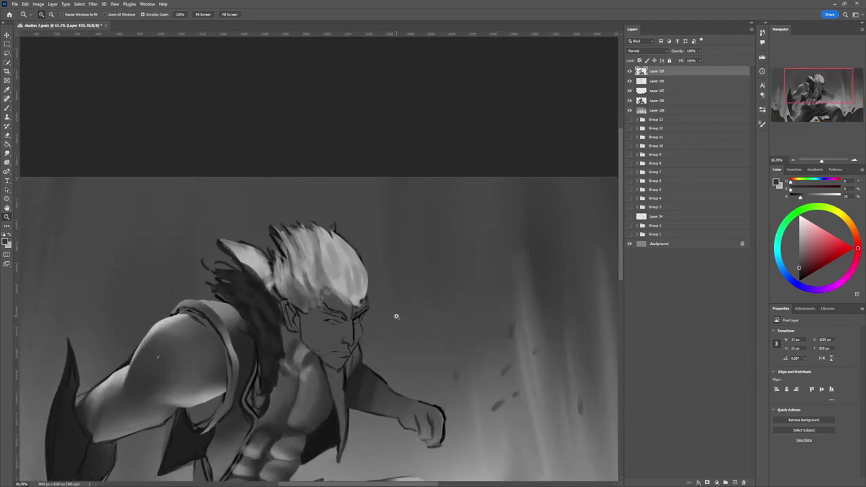
pyautogui.moveTo(334, 372); pyautogui.dragTo(349, 369)
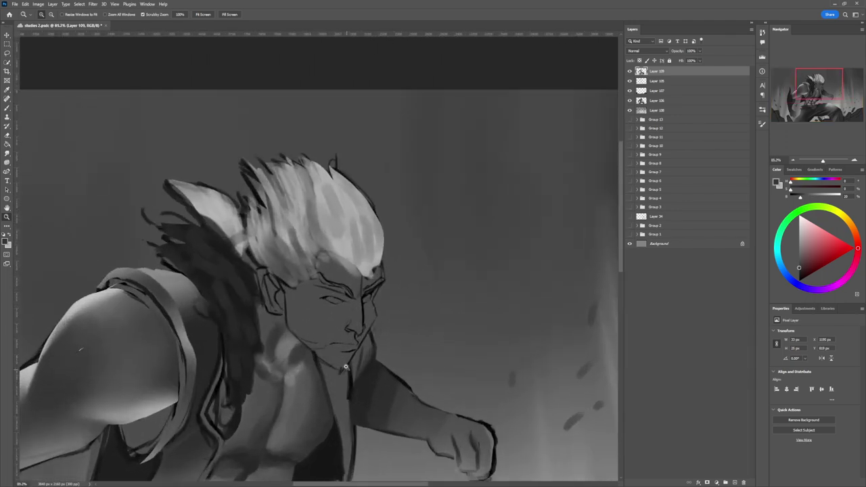
pyautogui.press('b')
pyautogui.click(799, 235)
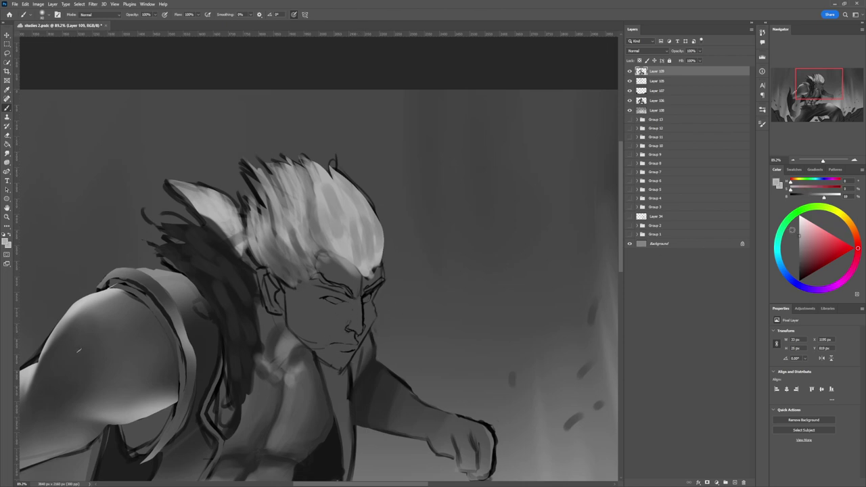
pyautogui.press('[')
pyautogui.press('[')
pyautogui.press('[')
pyautogui.press('[')
pyautogui.press('[')
pyautogui.press('[')
pyautogui.press('[')
pyautogui.moveTo(364, 301); pyautogui.dragTo(369, 297)
pyautogui.click(799, 231)
# Select the face outline with the Lasso and fill both eyes with light grey
pyautogui.press('l')
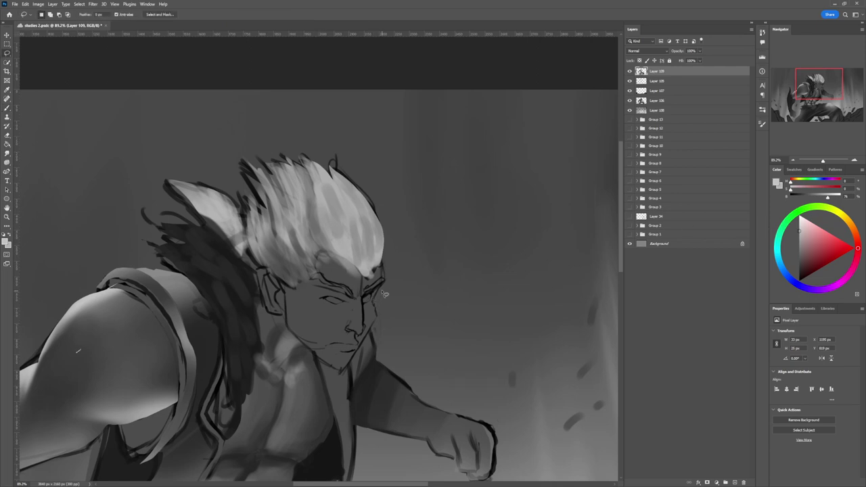
pyautogui.hotkey('ctrl', 'd')
pyautogui.moveTo(381, 262)
pyautogui.mouseDown()
pyautogui.moveTo(375, 302)
pyautogui.moveTo(381, 319)
pyautogui.moveTo(346, 373)
pyautogui.moveTo(288, 339)
pyautogui.moveTo(287, 291)
pyautogui.moveTo(303, 294)
pyautogui.moveTo(320, 277)
pyautogui.moveTo(366, 286)
pyautogui.moveTo(384, 266)
pyautogui.mouseUp()
pyautogui.press('b')
pyautogui.moveTo(364, 300); pyautogui.dragTo(365, 298)
pyautogui.press('[')
pyautogui.press('[')
pyautogui.press('[')
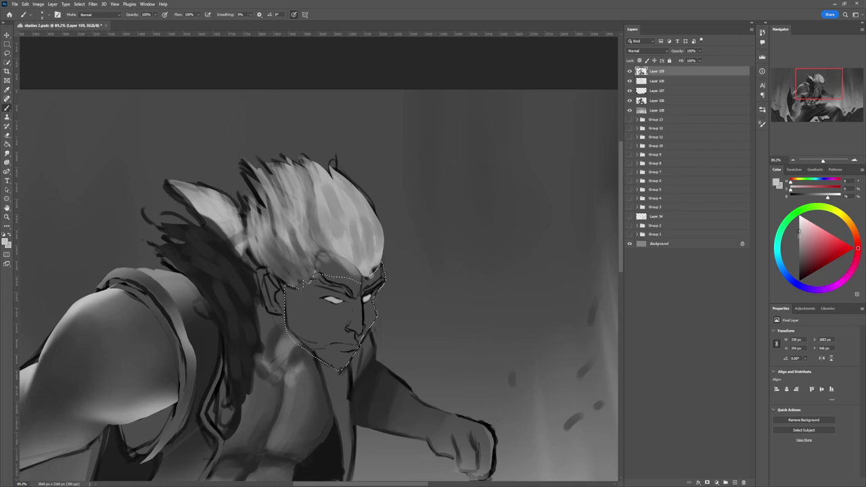
# Paint a soft light grey highlight on the near cheek with an enlarged brush
pyautogui.moveTo(325, 319)
pyautogui.mouseDown()
pyautogui.moveTo(311, 309)
pyautogui.moveTo(325, 349)
pyautogui.moveTo(325, 327)
pyautogui.moveTo(315, 312)
pyautogui.moveTo(322, 360)
pyautogui.mouseUp()
pyautogui.press(']')
pyautogui.press(']')
pyautogui.press(']')
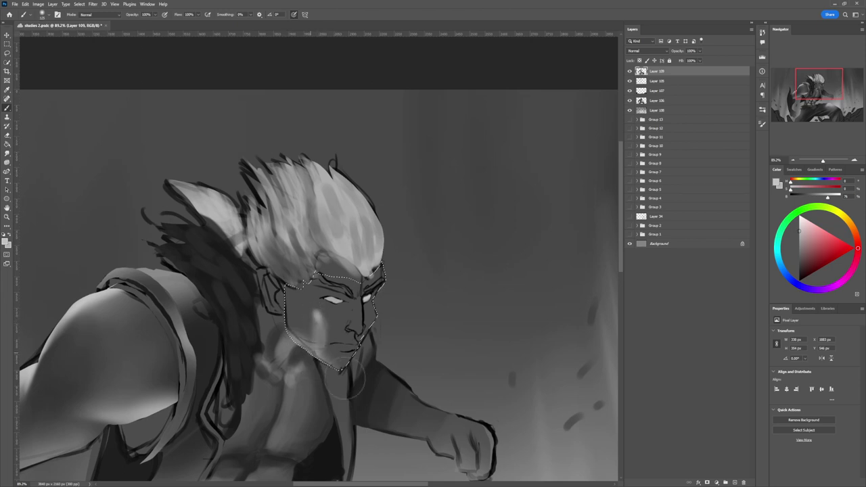
pyautogui.moveTo(302, 330)
pyautogui.mouseDown()
pyautogui.moveTo(321, 344)
pyautogui.moveTo(339, 337)
pyautogui.moveTo(305, 323)
pyautogui.moveTo(281, 336)
pyautogui.moveTo(315, 323)
pyautogui.moveTo(308, 313)
pyautogui.moveTo(322, 367)
pyautogui.moveTo(318, 338)
pyautogui.mouseUp()
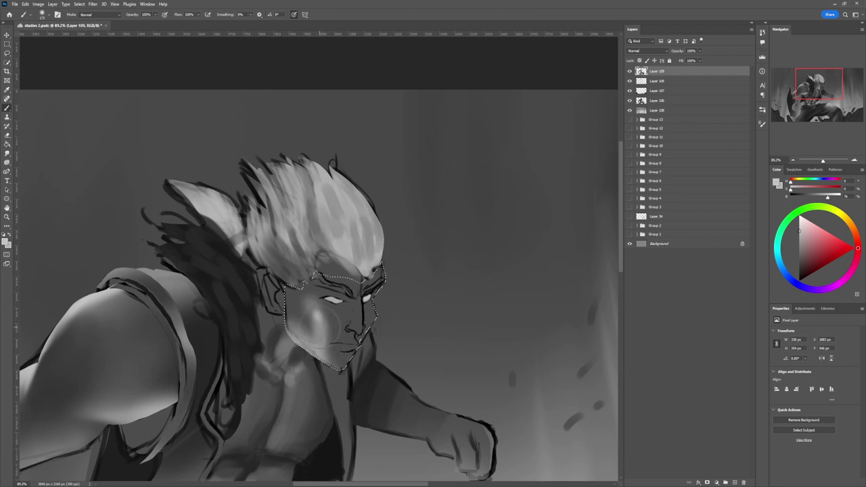
# Paint a thin light grey highlight along the edge of the nose with a small brush
pyautogui.press('[')
pyautogui.press('[')
pyautogui.press('[')
pyautogui.press('[')
pyautogui.press('[')
pyautogui.press('[')
pyautogui.press('[')
pyautogui.press('[')
pyautogui.press('[')
pyautogui.press('[')
pyautogui.press('[')
pyautogui.press('[')
pyautogui.press('[')
pyautogui.press('[')
pyautogui.press('[')
pyautogui.press('[')
pyautogui.press('[')
pyautogui.press('[')
pyautogui.press('l')
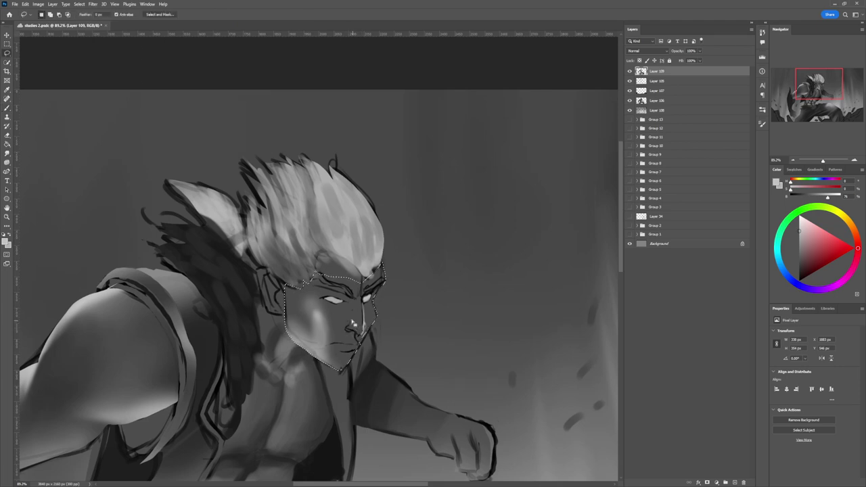
pyautogui.moveTo(351, 314); pyautogui.dragTo(357, 322)
pyautogui.hotkey('ctrl', 'z')
pyautogui.press('b')
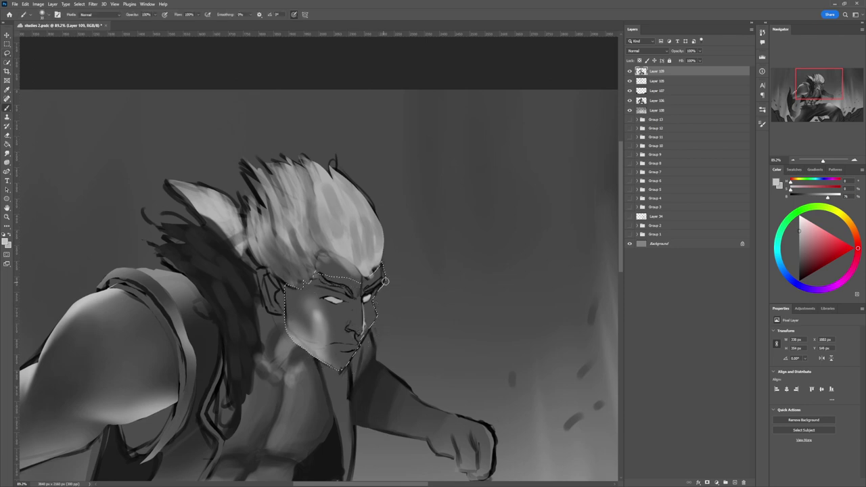
# Paint a fine light accent between the far brow and the far eye
pyautogui.press('[')
pyautogui.press('[')
pyautogui.press('[')
pyautogui.press('[')
pyautogui.press('[')
pyautogui.moveTo(387, 280); pyautogui.dragTo(370, 295)
# Enlarge the brush and paint a soft rim light along the far temple and side of the face
pyautogui.press(']')
pyautogui.press(']')
pyautogui.press(']')
pyautogui.press(']')
pyautogui.press(']')
pyautogui.press(']')
pyautogui.press(']')
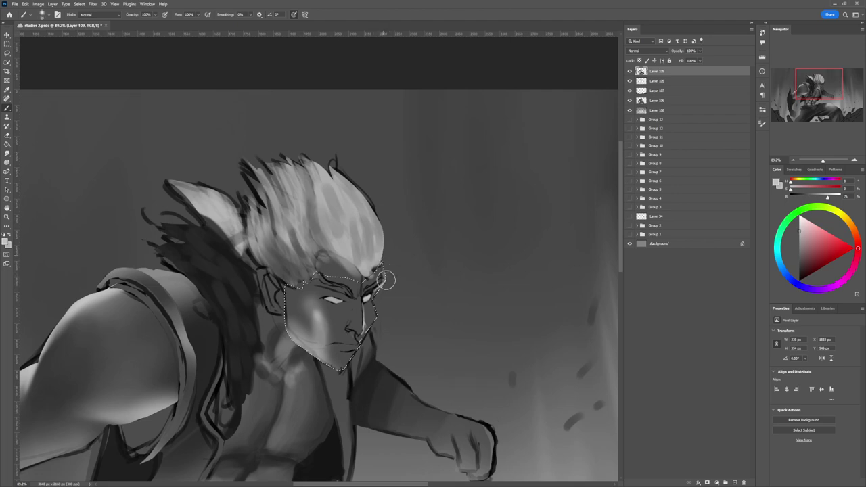
pyautogui.moveTo(389, 262); pyautogui.dragTo(385, 298)
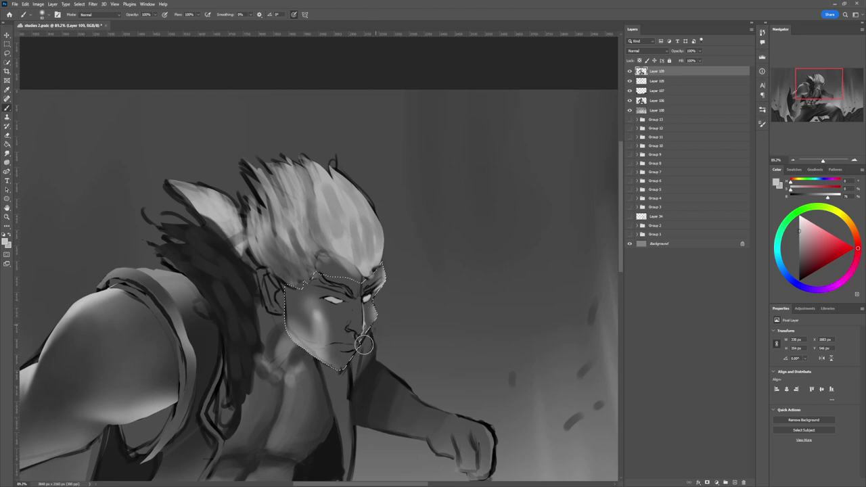
# Extend the rim light down the far cheek to the mouth and chin
pyautogui.press('[')
pyautogui.press('[')
pyautogui.press(']')
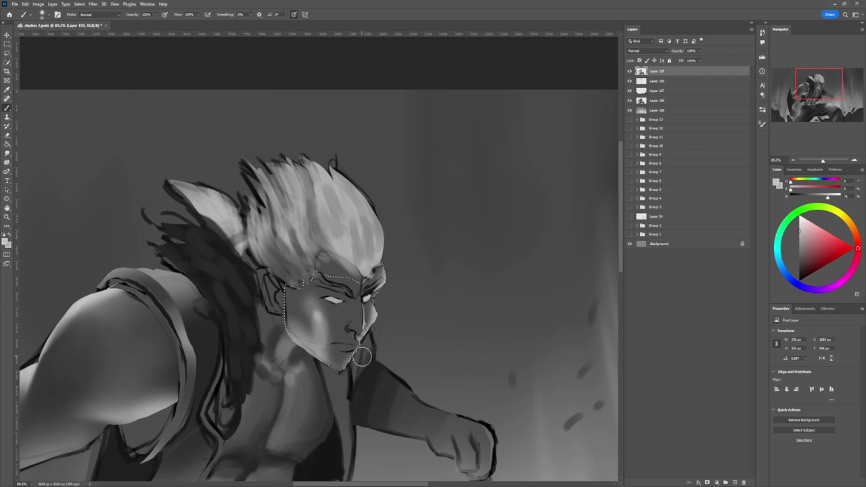
pyautogui.press('[')
pyautogui.press('[')
pyautogui.press('[')
# Pick a dark grey and darken the line of the mouth with a very small brush
pyautogui.keyDown('alt'); pyautogui.click(508, 282); pyautogui.keyUp('alt')
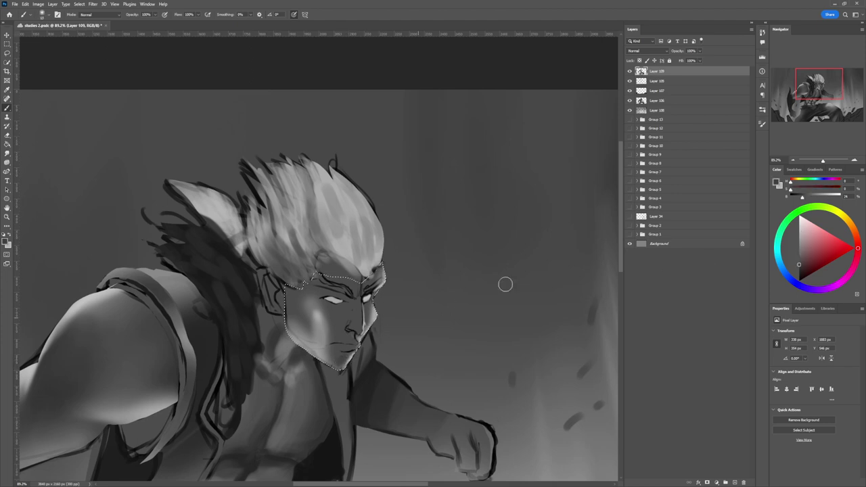
pyautogui.click(799, 268)
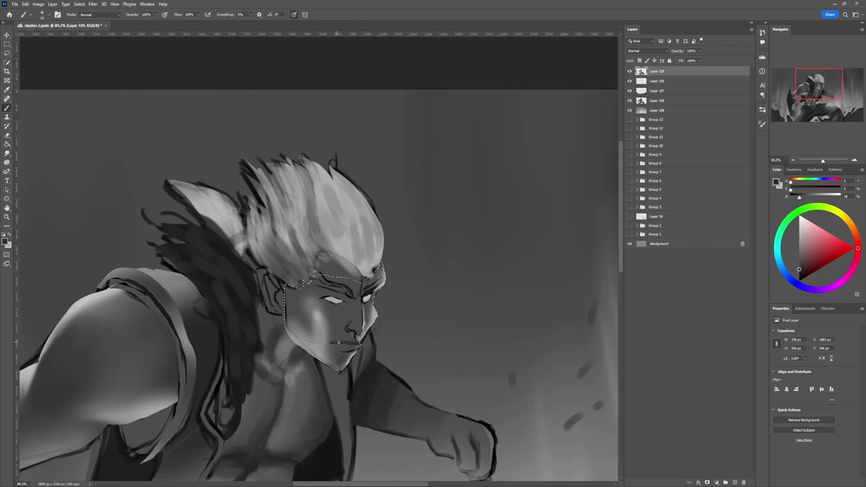
pyautogui.moveTo(334, 344); pyautogui.dragTo(345, 346)
# Refine the lips and the shadow below them using greys sampled around the mouth
pyautogui.keyDown('alt'); pyautogui.click(344, 335); pyautogui.keyUp('alt')
pyautogui.keyDown('alt'); pyautogui.click(345, 344); pyautogui.keyUp('alt')
pyautogui.keyDown('alt'); pyautogui.click(355, 336); pyautogui.keyUp('alt')
pyautogui.moveTo(343, 353)
pyautogui.mouseDown()
pyautogui.moveTo(360, 346)
pyautogui.moveTo(351, 351)
pyautogui.mouseUp()
pyautogui.keyDown('alt'); pyautogui.click(341, 354); pyautogui.keyUp('alt')
pyautogui.press(']')
pyautogui.press(']')
pyautogui.press(']')
pyautogui.press(']')
pyautogui.press(']')
pyautogui.keyDown('alt'); pyautogui.click(346, 355); pyautogui.keyUp('alt')
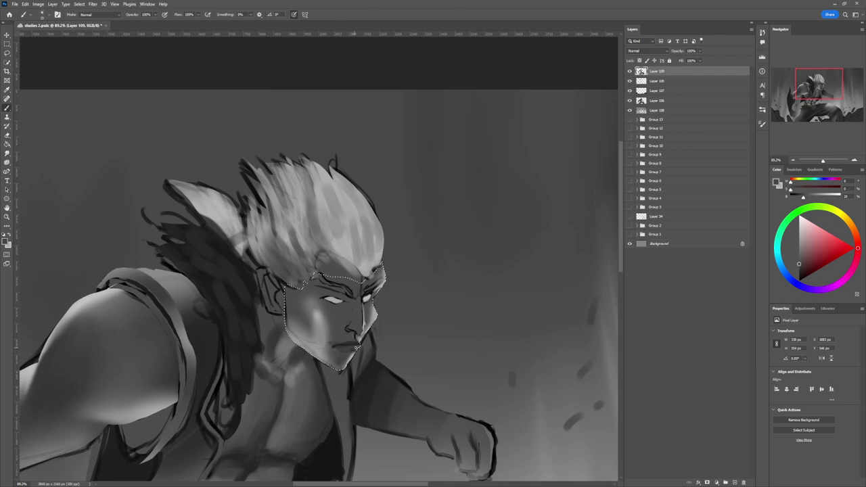
# Shade the area between the near eye and brow with a darker grey and clear the face selection
pyautogui.click(799, 272)
pyautogui.moveTo(330, 293); pyautogui.dragTo(331, 285)
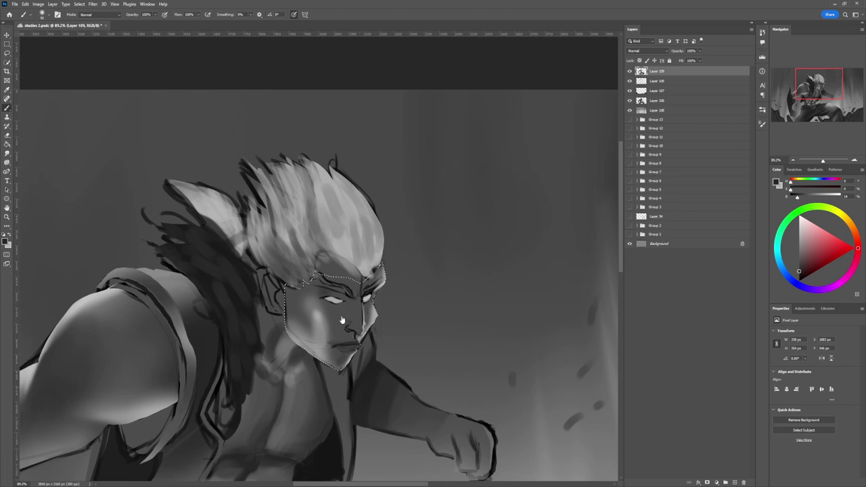
pyautogui.press('l')
pyautogui.hotkey('ctrl', 'd')
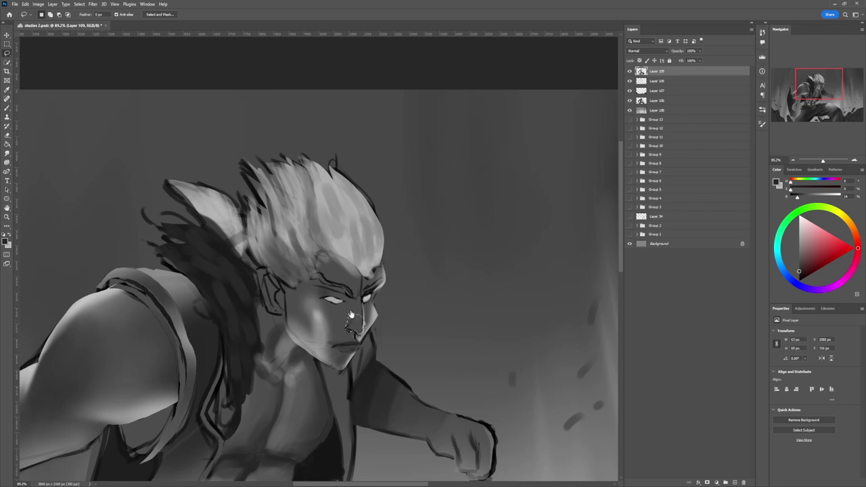
# Paint dark grey shading inside the lassoed side and underside of the nose, and deselect it
pyautogui.press('b')
pyautogui.moveTo(349, 325)
pyautogui.mouseDown()
pyautogui.moveTo(353, 337)
pyautogui.moveTo(364, 334)
pyautogui.mouseUp()
pyautogui.press('l')
pyautogui.hotkey('ctrl', 'd')
# Select the near upper eyelid area with the Lasso, shade it dark grey, and deselect it
pyautogui.moveTo(329, 297); pyautogui.dragTo(324, 296)
pyautogui.press('b')
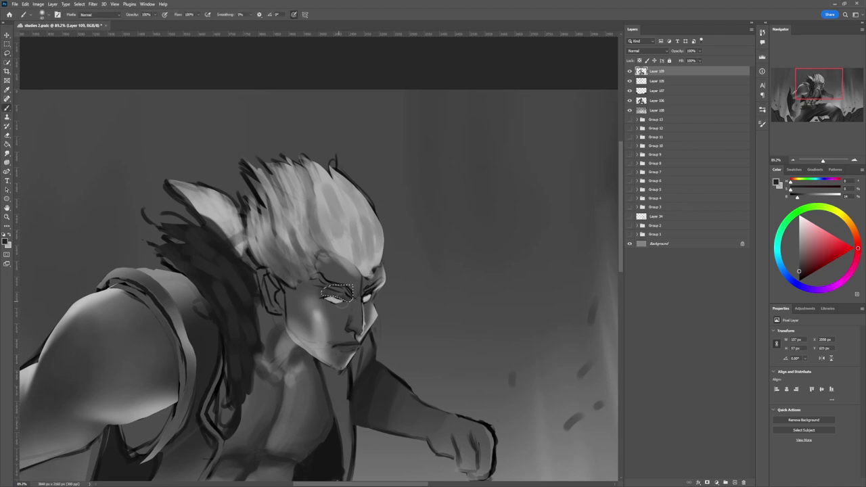
pyautogui.press('l')
pyautogui.hotkey('ctrl', 'd')
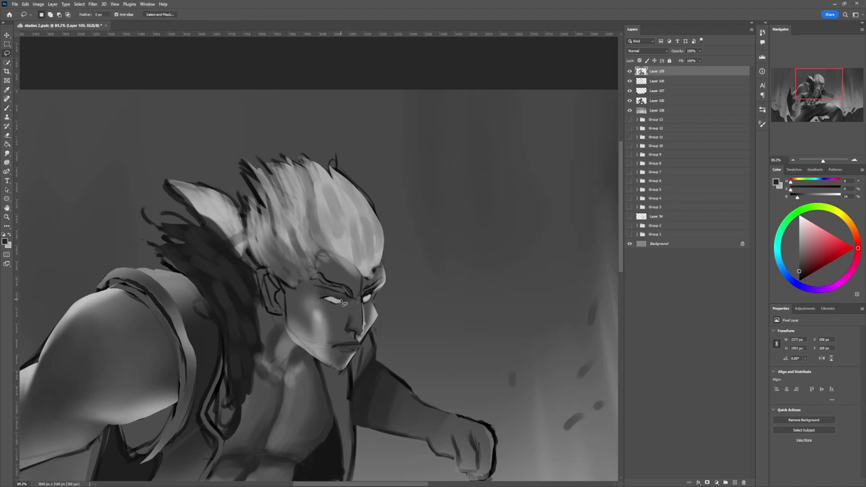
# Select a small patch under the near eye, lighten it with the swapped light grey, and deselect it
pyautogui.moveTo(350, 311); pyautogui.dragTo(342, 306)
pyautogui.press('b')
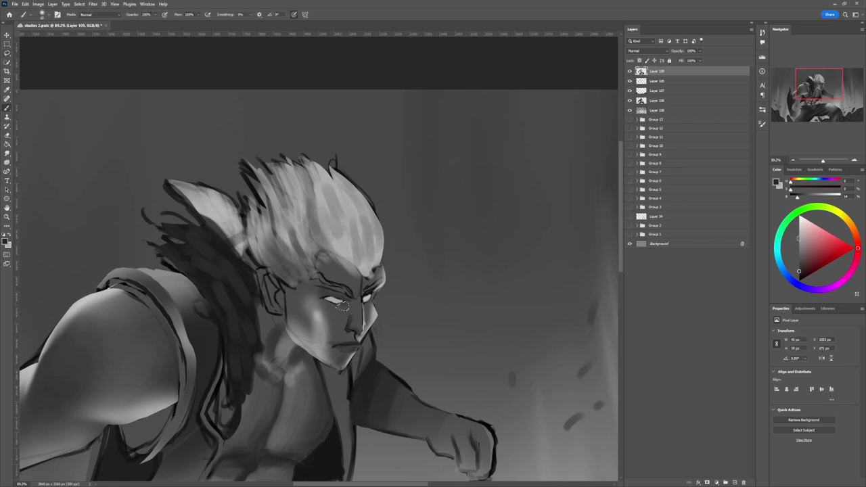
pyautogui.press('x')
pyautogui.press('l')
pyautogui.hotkey('ctrl', 'd')
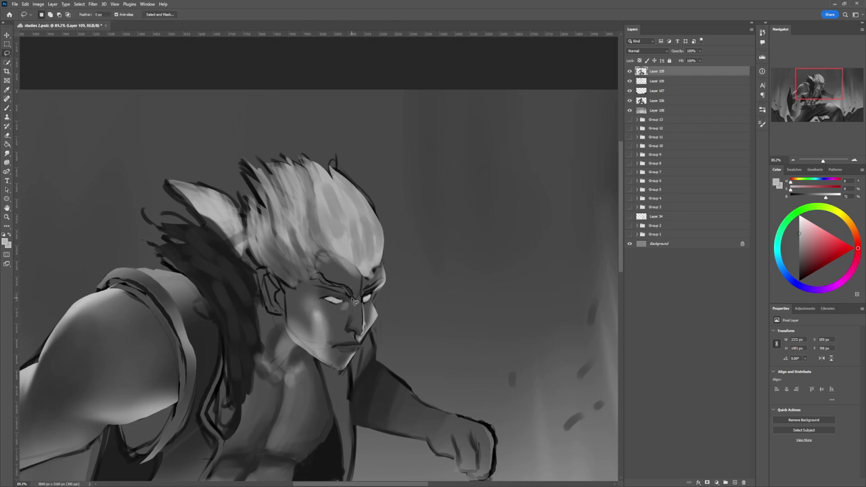
# Select the near eyebrow with the Lasso, fill it with light grey, and deselect it
pyautogui.moveTo(355, 299)
pyautogui.mouseDown()
pyautogui.moveTo(313, 276)
pyautogui.moveTo(325, 291)
pyautogui.moveTo(353, 298)
pyautogui.mouseUp()
pyautogui.press('b')
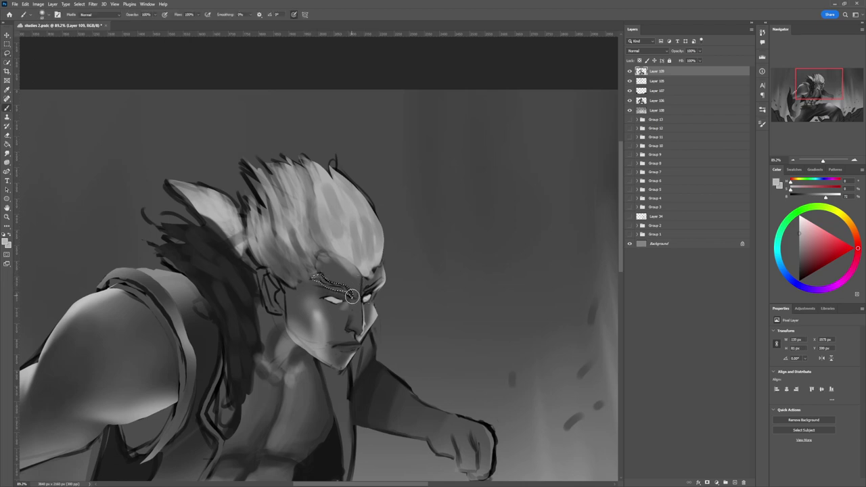
pyautogui.moveTo(350, 294)
pyautogui.mouseDown()
pyautogui.moveTo(322, 276)
pyautogui.moveTo(356, 296)
pyautogui.mouseUp()
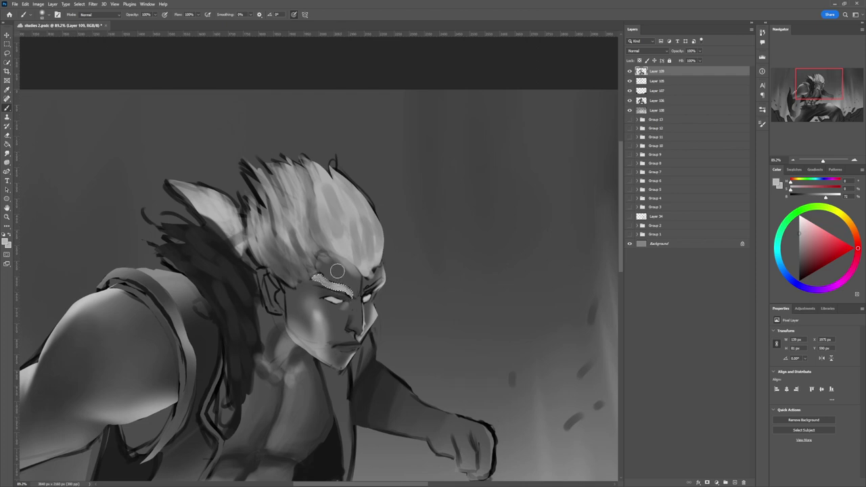
pyautogui.keyDown('alt'); pyautogui.click(339, 273); pyautogui.keyUp('alt')
pyautogui.hotkey('ctrl', 'd')
# Select the temple and forehead below the hairline, paint them with the sampled dark grey, and deselect
pyautogui.press('l')
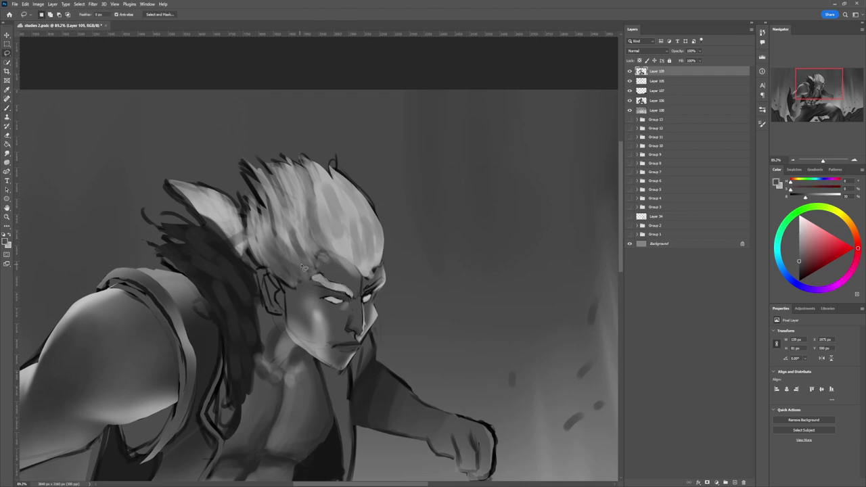
pyautogui.moveTo(338, 266)
pyautogui.mouseDown()
pyautogui.moveTo(312, 259)
pyautogui.moveTo(298, 282)
pyautogui.moveTo(287, 281)
pyautogui.moveTo(295, 317)
pyautogui.moveTo(310, 311)
pyautogui.moveTo(316, 278)
pyautogui.moveTo(352, 271)
pyautogui.mouseUp()
pyautogui.press('b')
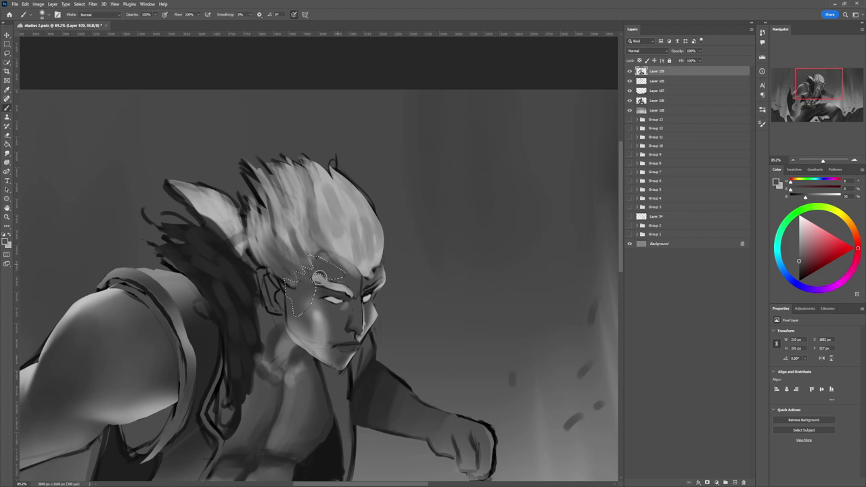
pyautogui.press('l')
pyautogui.hotkey('ctrl', 'd')
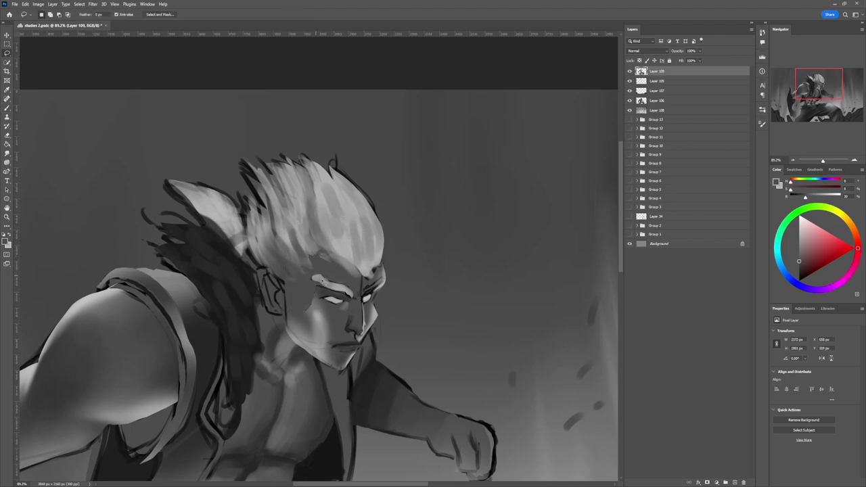
# Blend the near cheek and temple shading using greys sampled from the face
pyautogui.press('b')
pyautogui.keyDown('alt'); pyautogui.click(315, 308); pyautogui.keyUp('alt')
pyautogui.press('[')
pyautogui.press('[')
pyautogui.press('[')
pyautogui.press('[')
pyautogui.press('[')
pyautogui.press('[')
pyautogui.press('[')
pyautogui.press('[')
pyautogui.press('[')
pyautogui.press('[')
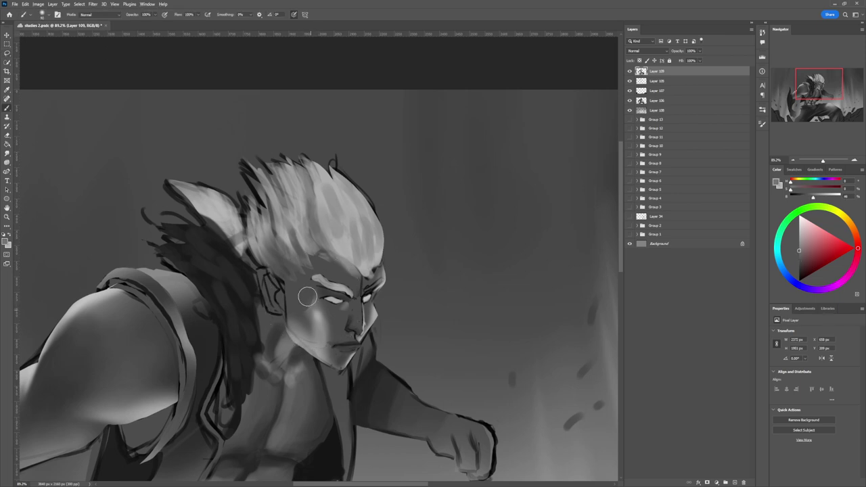
pyautogui.moveTo(305, 310)
pyautogui.mouseDown()
pyautogui.moveTo(310, 341)
pyautogui.moveTo(294, 316)
pyautogui.moveTo(318, 349)
pyautogui.moveTo(306, 330)
pyautogui.mouseUp()
pyautogui.keyDown('alt'); pyautogui.click(296, 309); pyautogui.keyUp('alt')
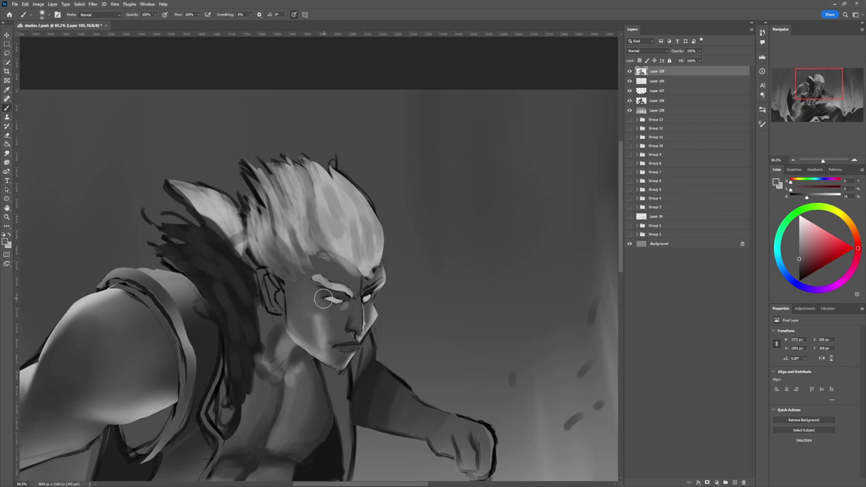
# Sample the cheek's lighter grey and blend it into the forehead, nose and far eye area, adjusting the brush size
pyautogui.keyDown('alt'); pyautogui.click(322, 330); pyautogui.keyUp('alt')
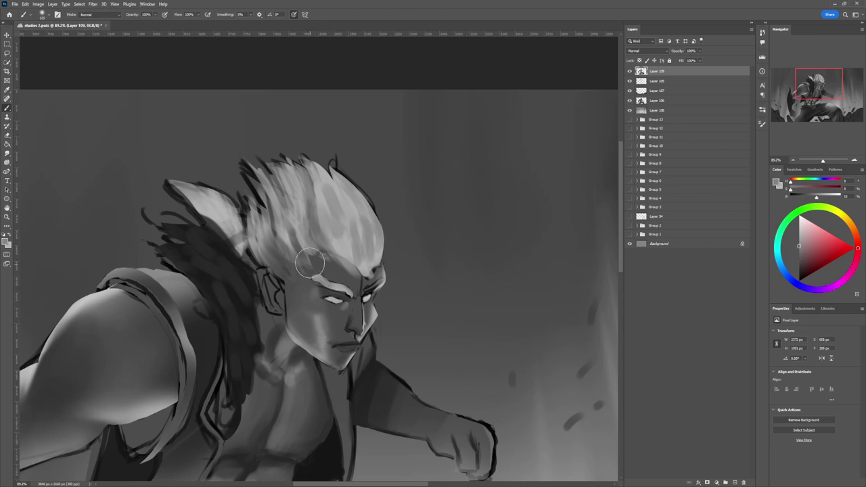
pyautogui.press(']')
pyautogui.press(']')
pyautogui.press(']')
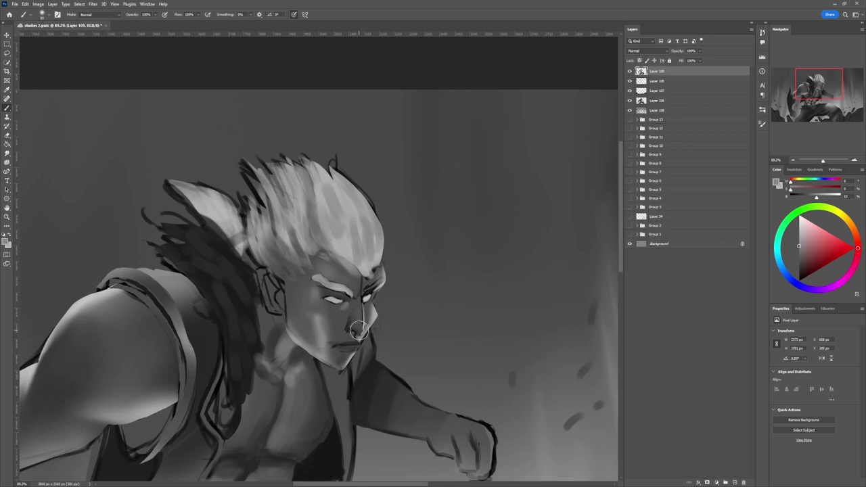
pyautogui.press('[')
pyautogui.press('[')
pyautogui.press('[')
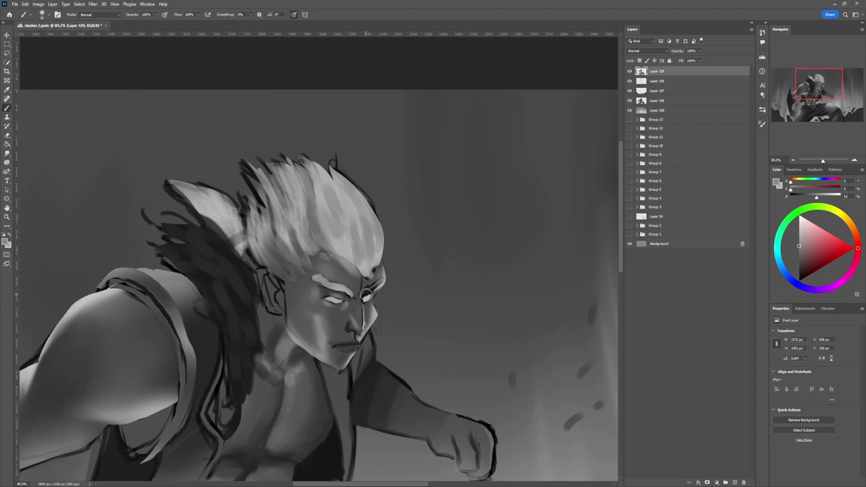
# Sample tones around the far eye and repaint the outline between the brows and the far brow with a small brush on the top layer
pyautogui.hotkey('alt', '[')
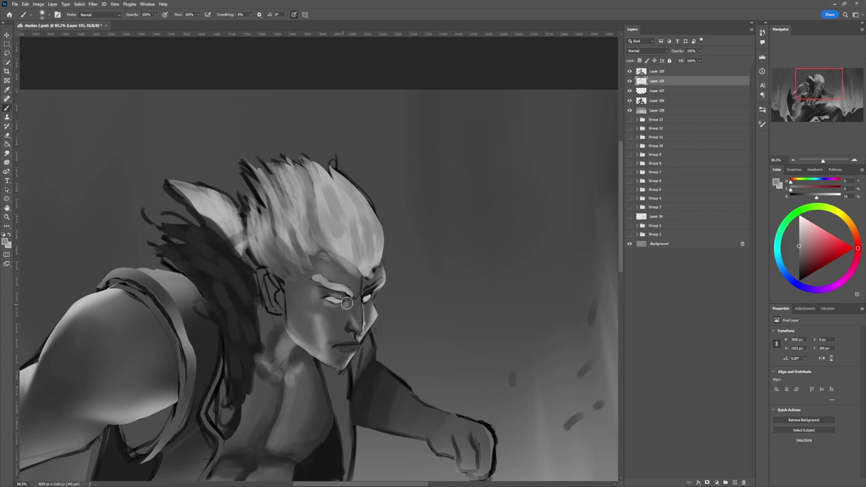
pyautogui.keyDown('alt'); pyautogui.click(369, 292); pyautogui.keyUp('alt')
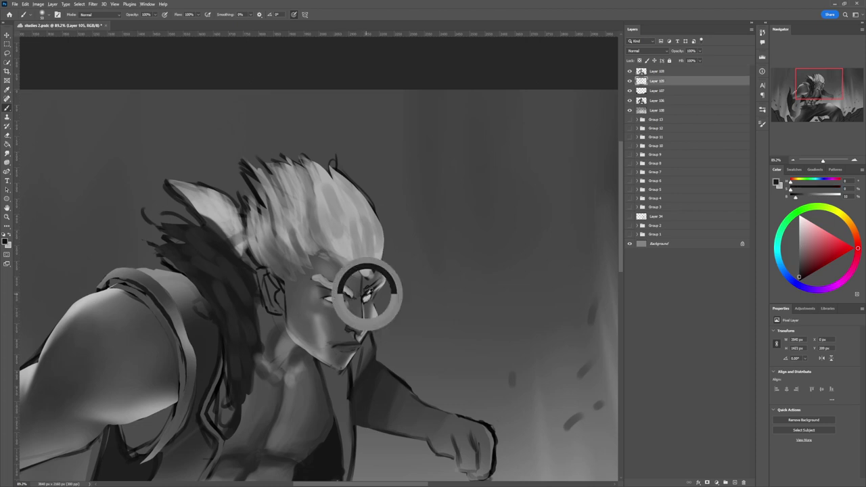
pyautogui.hotkey('alt', ']')
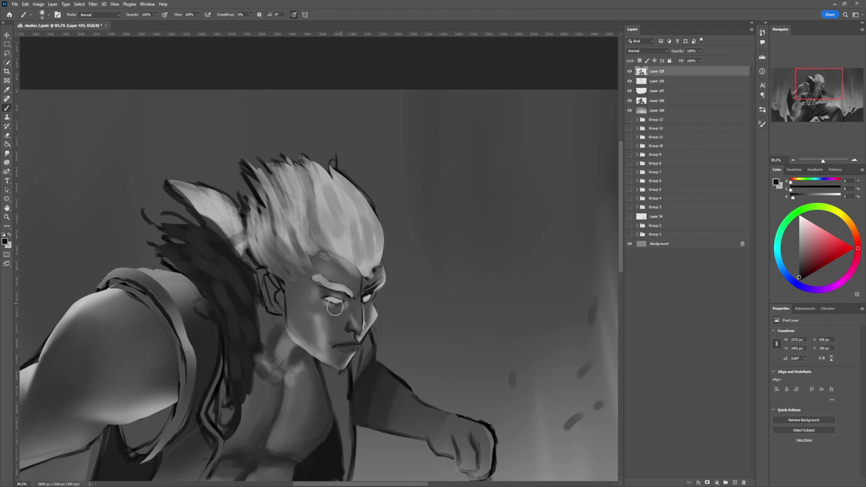
pyautogui.press('[')
pyautogui.press('[')
pyautogui.press('[')
pyautogui.press('[')
pyautogui.press('[')
pyautogui.press('[')
pyautogui.keyDown('alt'); pyautogui.click(363, 290); pyautogui.keyUp('alt')
pyautogui.press(']')
pyautogui.press(']')
pyautogui.press(']')
pyautogui.moveTo(370, 290); pyautogui.dragTo(384, 277)
pyautogui.keyDown('alt'); pyautogui.click(383, 278); pyautogui.keyUp('alt')
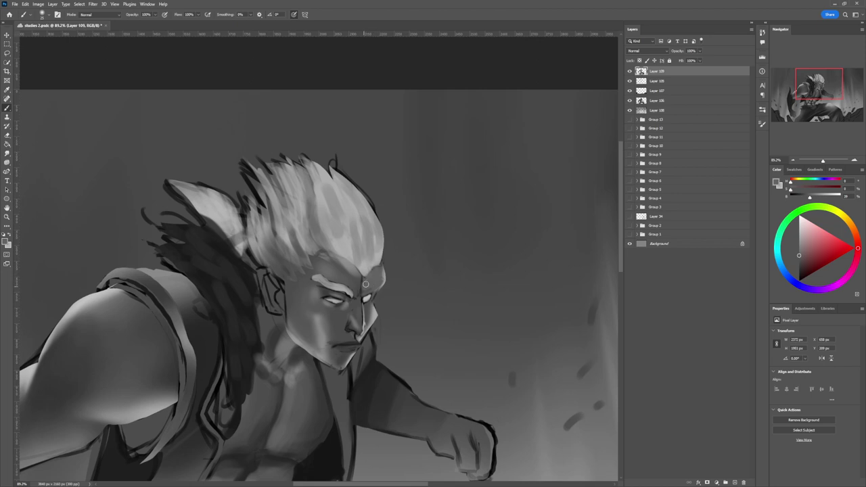
# Blend the area between the brows and lighten the lower edge of the far eyebrow with greys sampled from the face
pyautogui.keyDown('alt'); pyautogui.click(359, 282); pyautogui.keyUp('alt')
pyautogui.press('[')
pyautogui.press('[')
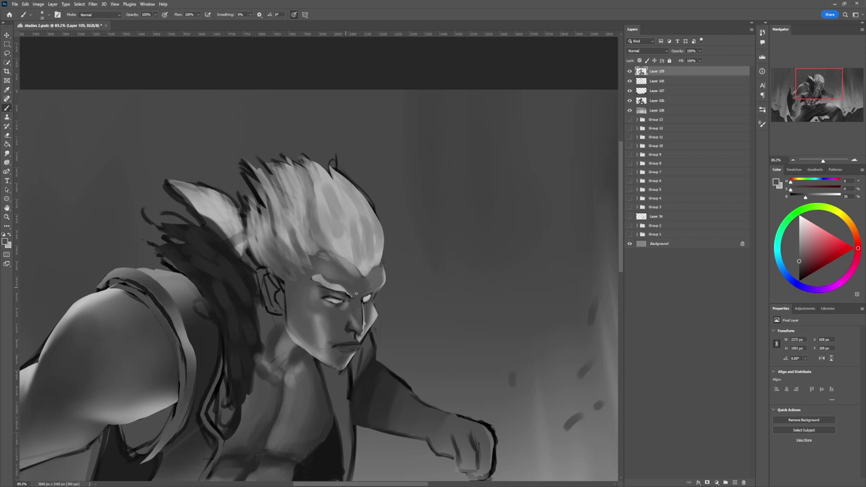
pyautogui.keyDown('alt'); pyautogui.click(345, 289); pyautogui.keyUp('alt')
pyautogui.keyDown('alt'); pyautogui.click(367, 287); pyautogui.keyUp('alt')
pyautogui.keyDown('alt'); pyautogui.click(383, 285); pyautogui.keyUp('alt')
pyautogui.moveTo(377, 289); pyautogui.dragTo(370, 294)
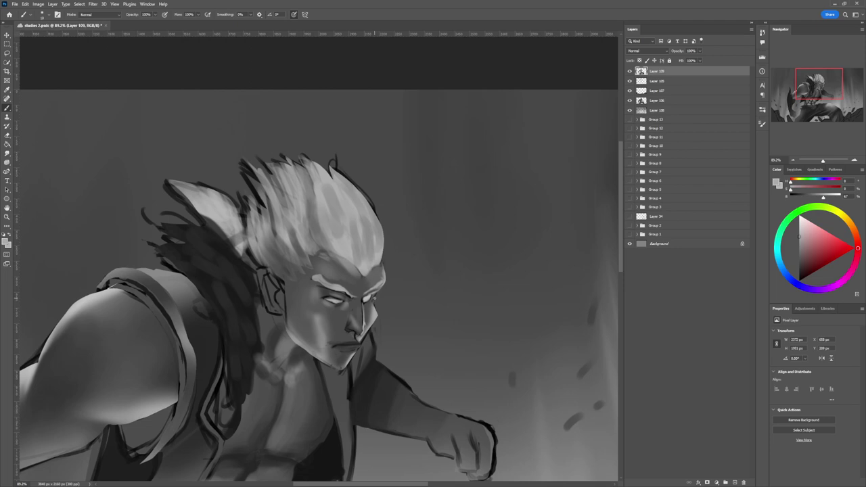
pyautogui.keyDown('alt'); pyautogui.click(349, 292); pyautogui.keyUp('alt')
pyautogui.keyDown('alt'); pyautogui.click(364, 296); pyautogui.keyUp('alt')
# Select the inner end of the near eyebrow with the Lasso, brush it with light grey, and deselect
pyautogui.press('l')
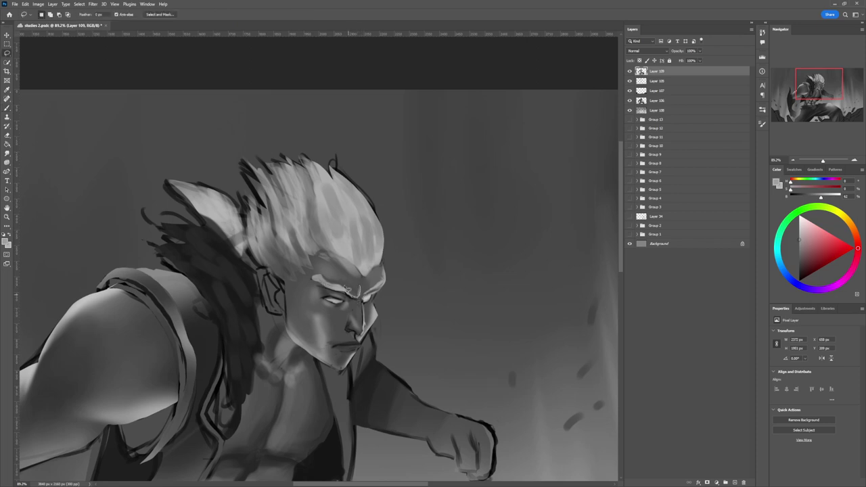
pyautogui.moveTo(345, 289); pyautogui.dragTo(351, 280)
pyautogui.press('b')
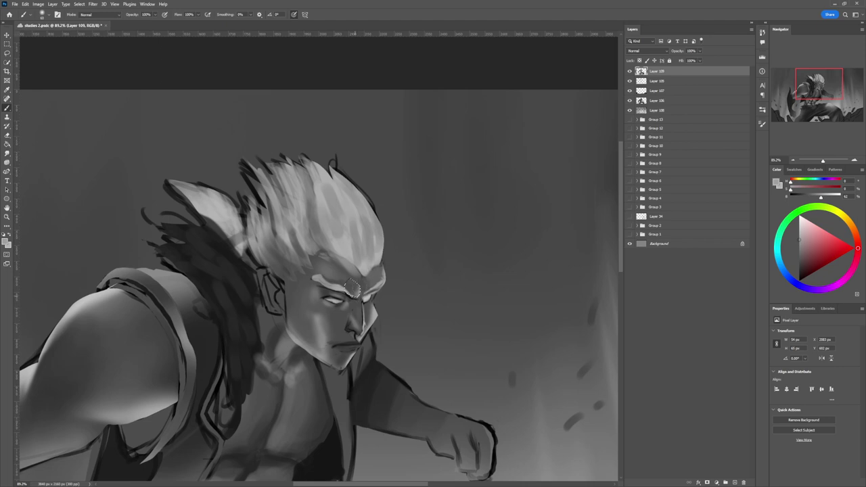
pyautogui.press('l')
pyautogui.hotkey('ctrl', 'd')
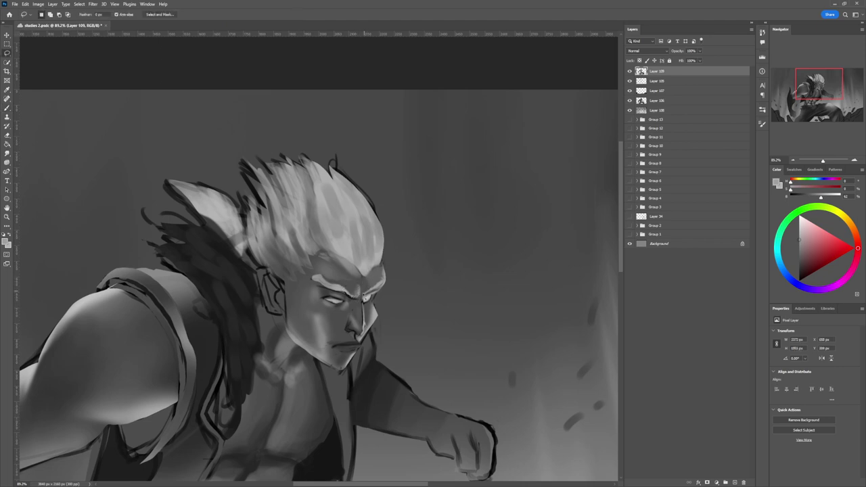
pyautogui.press('b')
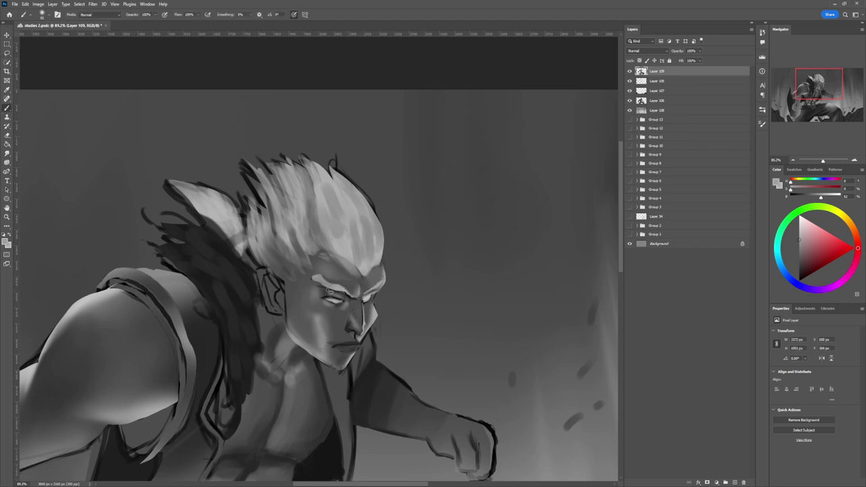
pyautogui.press('l')
pyautogui.press('b')
# Select the near side of the face with the Lasso, shade it with a very large brush in sampled near-black, and deselect
pyautogui.keyDown('alt'); pyautogui.click(354, 293); pyautogui.keyUp('alt')
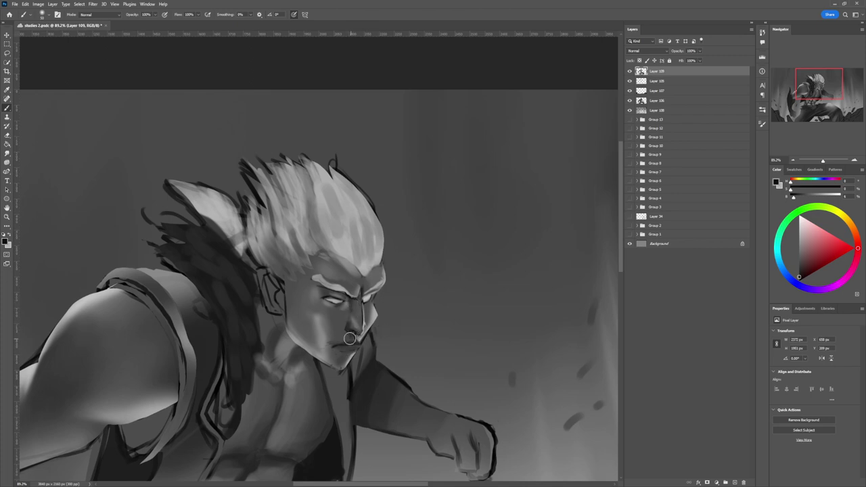
pyautogui.press(']')
pyautogui.press(']')
pyautogui.press(']')
pyautogui.press(']')
pyautogui.press(']')
pyautogui.press(']')
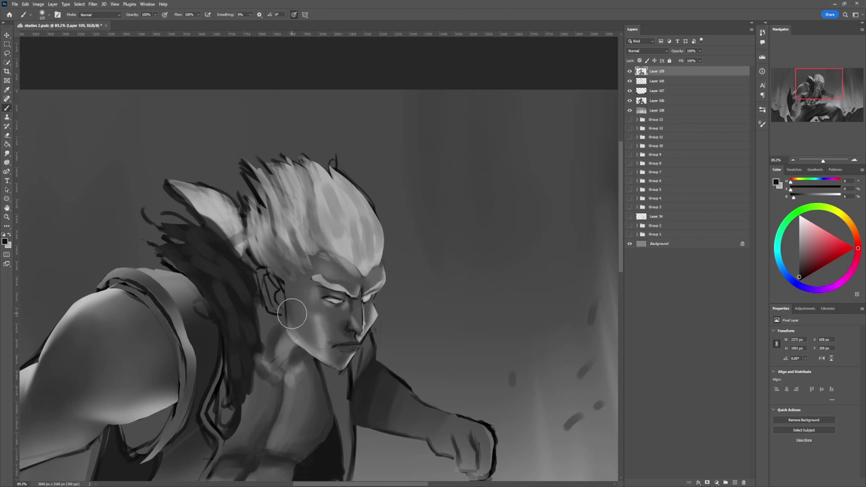
pyautogui.press('l')
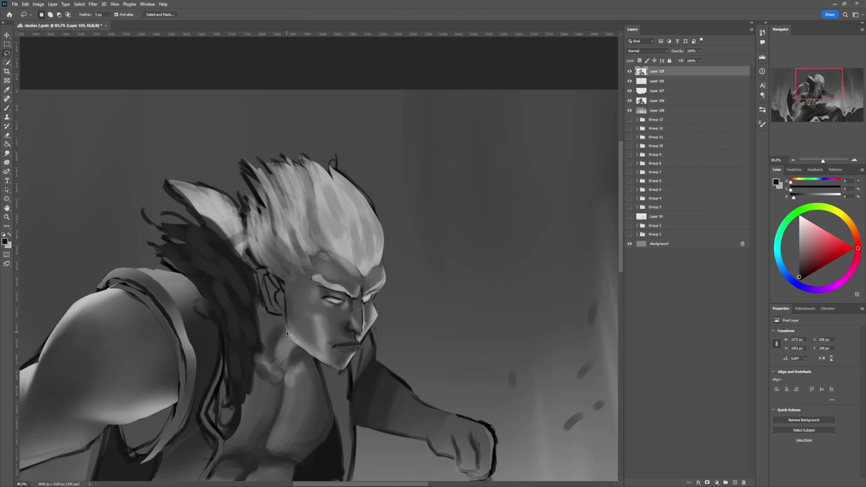
pyautogui.moveTo(287, 337)
pyautogui.mouseDown()
pyautogui.moveTo(286, 286)
pyautogui.moveTo(313, 275)
pyautogui.moveTo(312, 256)
pyautogui.moveTo(329, 274)
pyautogui.moveTo(315, 278)
pyautogui.moveTo(351, 304)
pyautogui.moveTo(338, 372)
pyautogui.moveTo(298, 344)
pyautogui.mouseUp()
pyautogui.press('b')
pyautogui.press(']')
pyautogui.press(']')
pyautogui.press(']')
pyautogui.press(']')
pyautogui.press(']')
pyautogui.press(']')
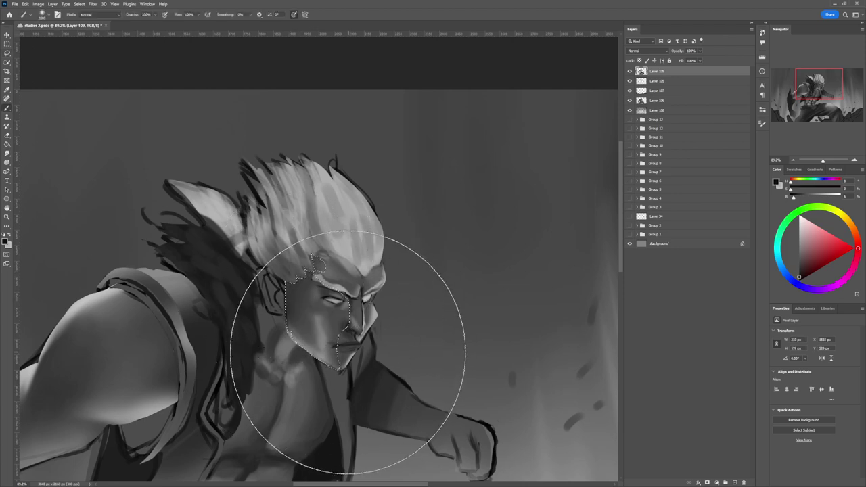
pyautogui.hotkey('ctrl', 'd')
pyautogui.press('l')
pyautogui.moveTo(279, 344); pyautogui.dragTo(275, 343)
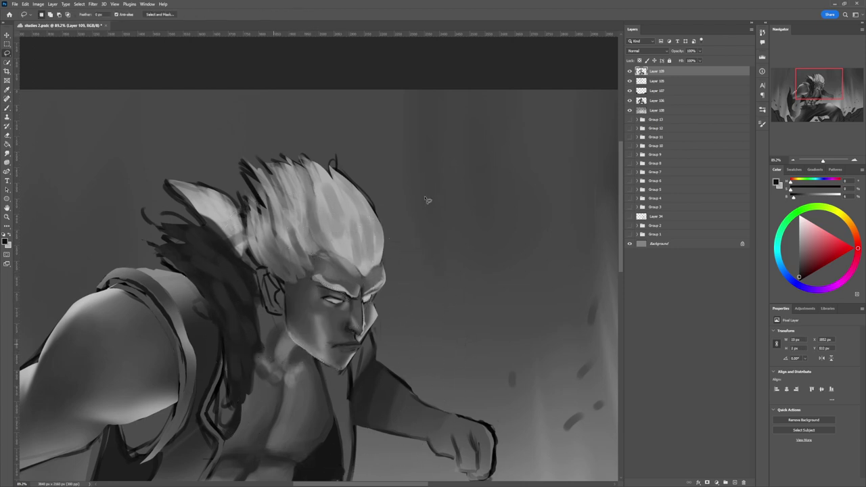
# Undo the last two changes and darken the far eye's upper edge using a small brush and dark grey sampled above the near eye
pyautogui.press('z')
pyautogui.moveTo(362, 289); pyautogui.dragTo(332, 265)
pyautogui.moveTo(403, 307); pyautogui.dragTo(440, 321)
pyautogui.scroll(8, 369, 292)
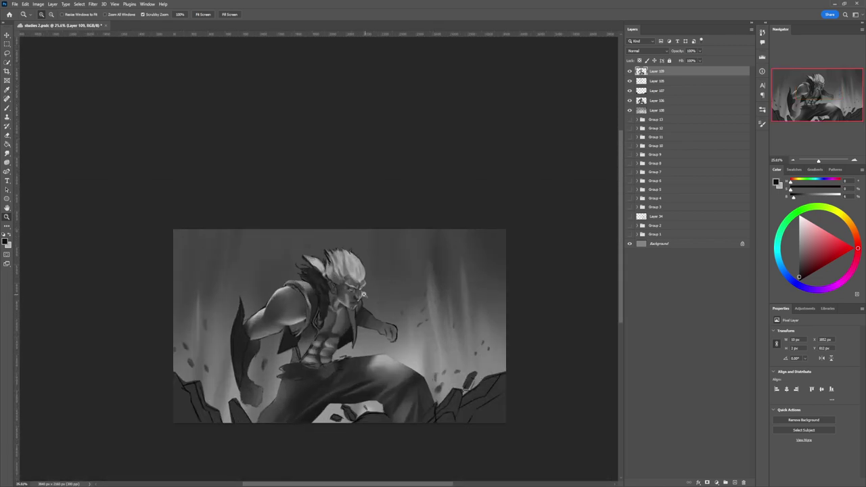
pyautogui.press('b')
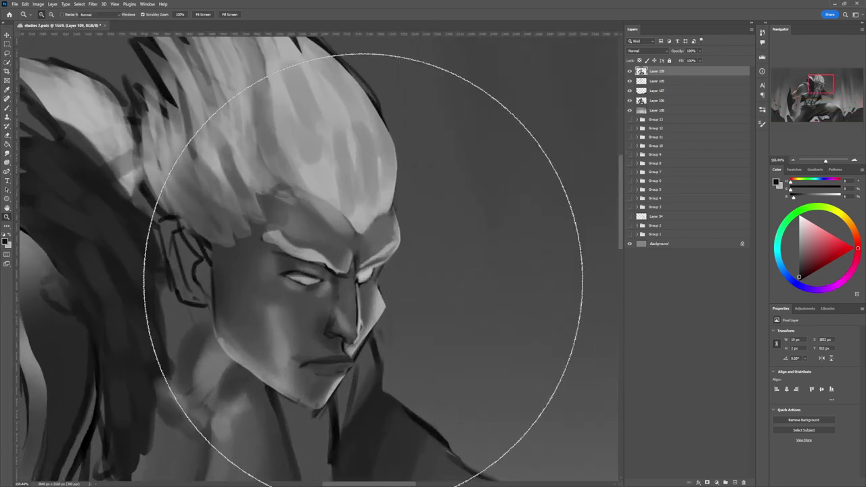
pyautogui.press('[')
pyautogui.press('[')
pyautogui.press('[')
pyautogui.press('[')
pyautogui.press('[')
pyautogui.press('[')
pyautogui.press('[')
pyautogui.press('[')
pyautogui.press('[')
pyautogui.keyDown('alt'); pyautogui.click(298, 274); pyautogui.keyUp('alt')
pyautogui.press('[')
pyautogui.press('[')
pyautogui.press('[')
pyautogui.press('[')
pyautogui.press('[')
pyautogui.press('[')
pyautogui.press('[')
pyautogui.press('[')
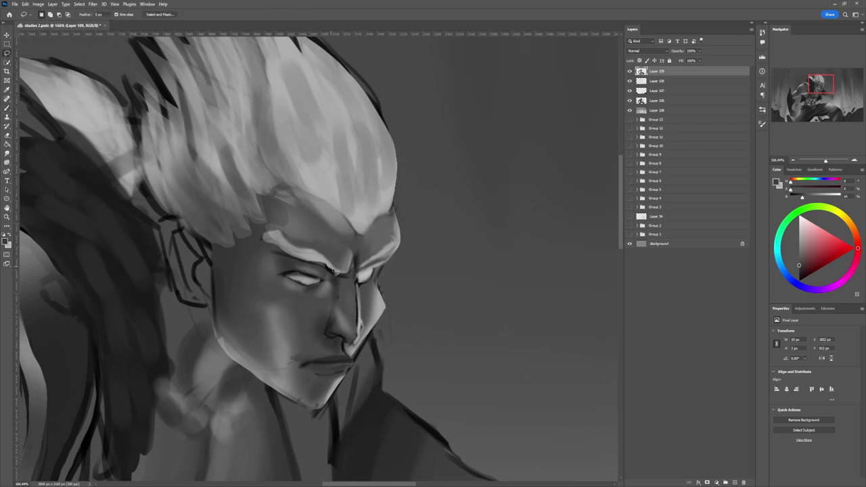
pyautogui.hotkey('ctrl', 'z')
pyautogui.hotkey('ctrl', 'z')
pyautogui.moveTo(361, 279); pyautogui.dragTo(372, 270)
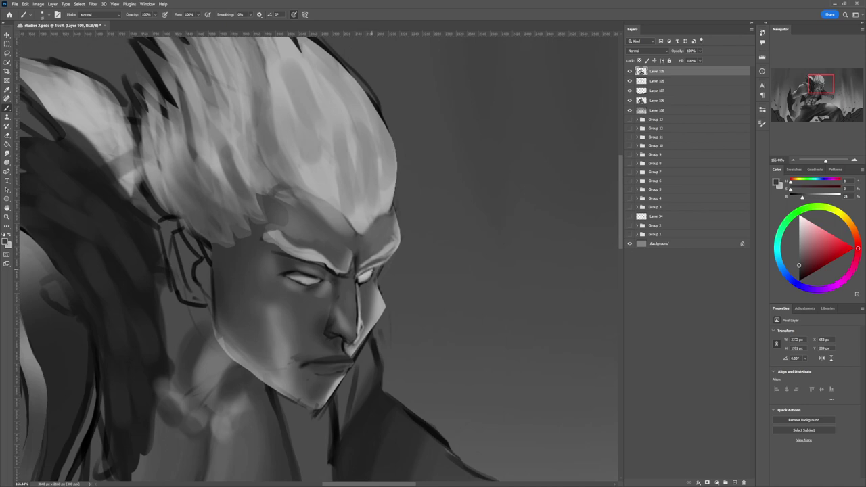
pyautogui.press(']')
pyautogui.press(']')
pyautogui.press(']')
pyautogui.moveTo(370, 271)
pyautogui.mouseDown()
pyautogui.moveTo(358, 279)
pyautogui.moveTo(375, 268)
pyautogui.mouseUp()
# Clean the outer corner of the far eye with a sampled grey and add a light grey highlight beneath the far eyebrow
pyautogui.keyDown('alt'); pyautogui.click(377, 264); pyautogui.keyUp('alt')
pyautogui.moveTo(379, 266); pyautogui.dragTo(379, 273)
pyautogui.click(793, 222)
pyautogui.moveTo(384, 265)
pyautogui.mouseDown()
pyautogui.moveTo(399, 229)
pyautogui.moveTo(390, 262)
pyautogui.mouseUp()
pyautogui.press('[')
pyautogui.press('[')
pyautogui.press('[')
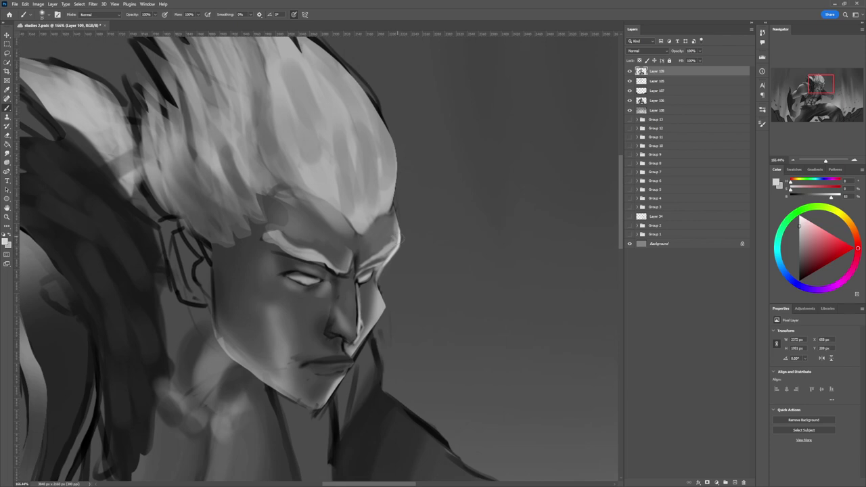
# Paint a light rim along the far edge of the forehead and cheek, trimming its contour with the sampled background grey
pyautogui.moveTo(399, 226)
pyautogui.mouseDown()
pyautogui.moveTo(380, 276)
pyautogui.moveTo(375, 329)
pyautogui.moveTo(384, 314)
pyautogui.moveTo(375, 330)
pyautogui.moveTo(381, 318)
pyautogui.mouseUp()
pyautogui.keyDown('alt'); pyautogui.click(399, 311); pyautogui.keyUp('alt')
pyautogui.moveTo(385, 300); pyautogui.dragTo(382, 308)
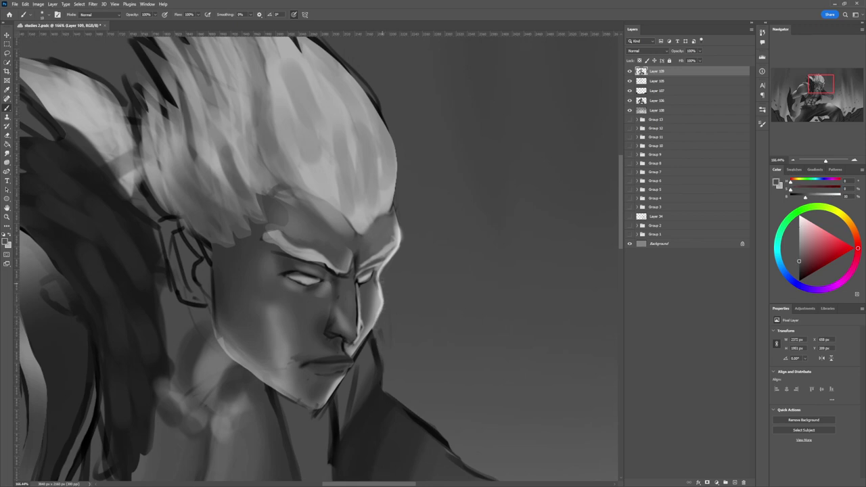
pyautogui.moveTo(381, 275)
pyautogui.mouseDown()
pyautogui.moveTo(402, 228)
pyautogui.moveTo(402, 237)
pyautogui.mouseUp()
# Enlarge the brush and soften the ridge of the nose from the brow down with dark grey
pyautogui.press(']')
pyautogui.press(']')
pyautogui.press(']')
pyautogui.moveTo(355, 288); pyautogui.dragTo(355, 323)
# Sample light grey from the far cheek edge and highlight the nose ridge, tip and near side
pyautogui.keyDown('alt'); pyautogui.click(383, 295); pyautogui.keyUp('alt')
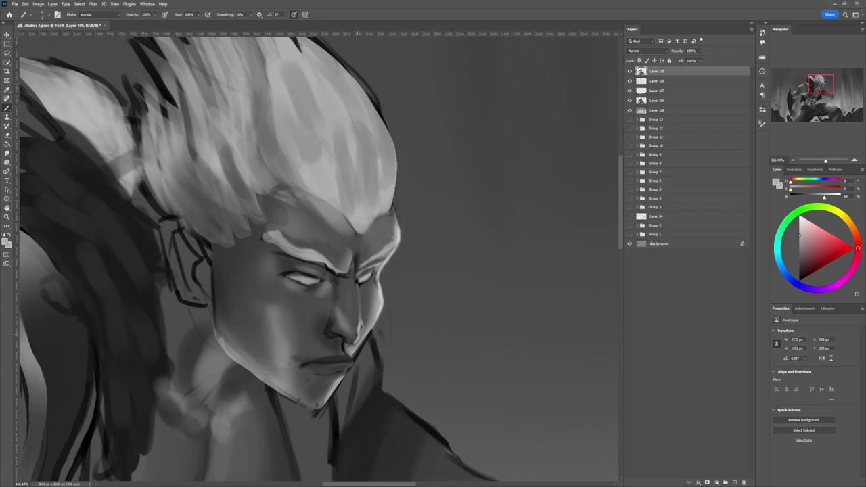
pyautogui.moveTo(357, 284); pyautogui.dragTo(360, 315)
pyautogui.press(']')
pyautogui.press(']')
pyautogui.moveTo(350, 339); pyautogui.dragTo(349, 338)
pyautogui.press(']')
pyautogui.press(']')
pyautogui.moveTo(348, 323)
pyautogui.mouseDown()
pyautogui.moveTo(352, 331)
pyautogui.moveTo(359, 323)
pyautogui.moveTo(331, 320)
pyautogui.mouseUp()
# Examine the full composition at a reduced size to judge the face shading against the rest of the figure
pyautogui.press('z')
pyautogui.moveTo(408, 314); pyautogui.dragTo(383, 297)
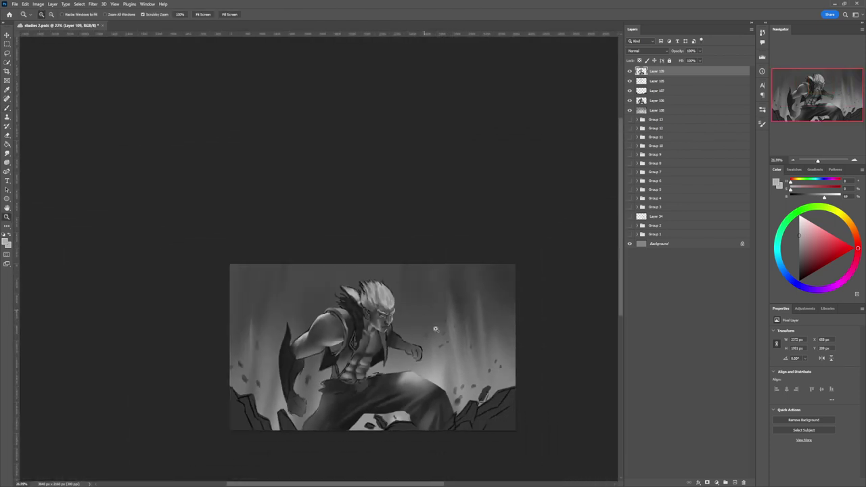
pyautogui.moveTo(504, 410); pyautogui.dragTo(523, 431)
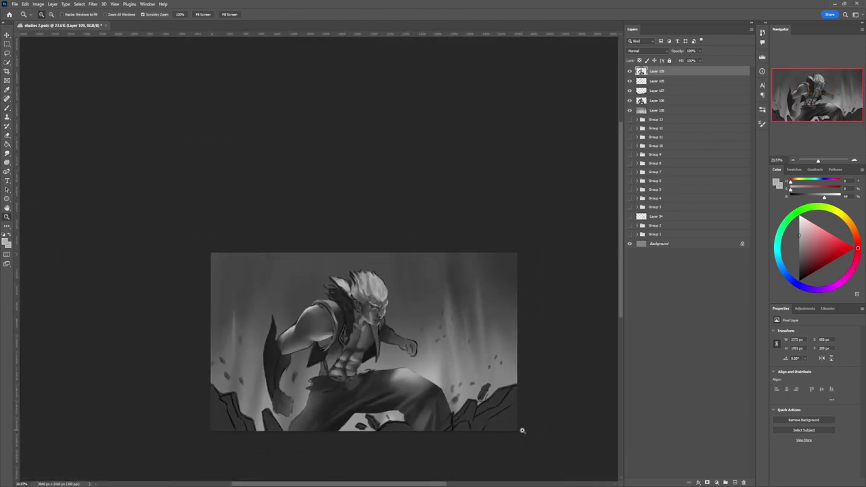
pyautogui.keyDown('alt'); pyautogui.click(496, 361); pyautogui.keyUp('alt')
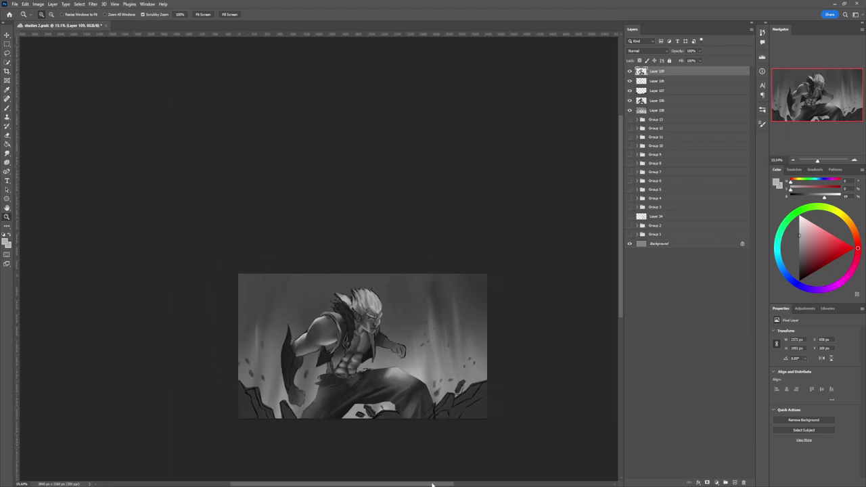
pyautogui.moveTo(433, 486); pyautogui.dragTo(446, 485)
pyautogui.moveTo(621, 269); pyautogui.dragTo(621, 290)
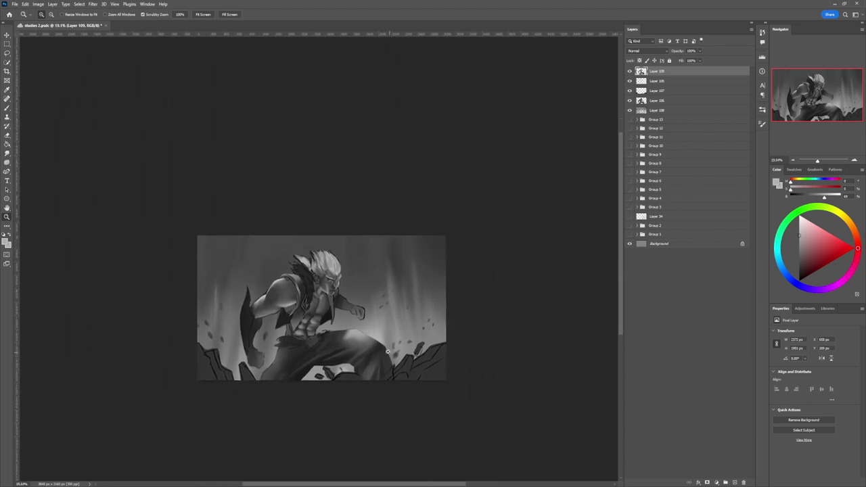
pyautogui.click(388, 351)
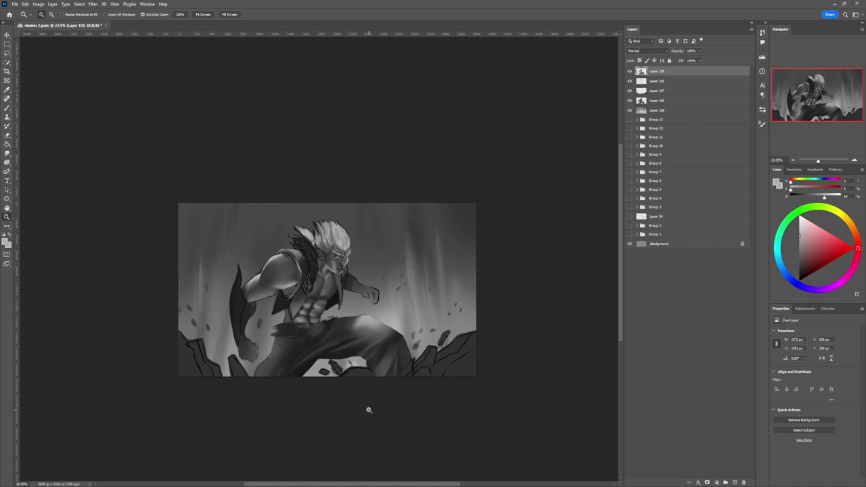
pyautogui.moveTo(388, 322); pyautogui.dragTo(378, 315)
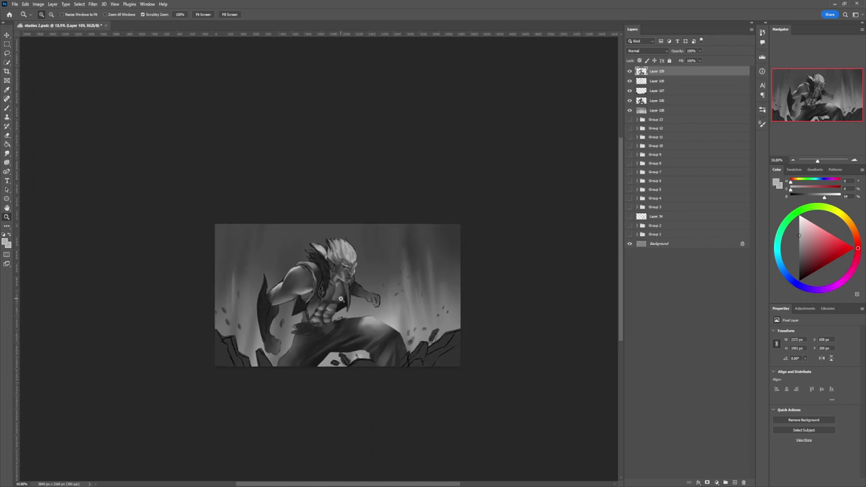
pyautogui.moveTo(358, 302); pyautogui.dragTo(360, 301)
pyautogui.moveTo(292, 311); pyautogui.dragTo(305, 316)
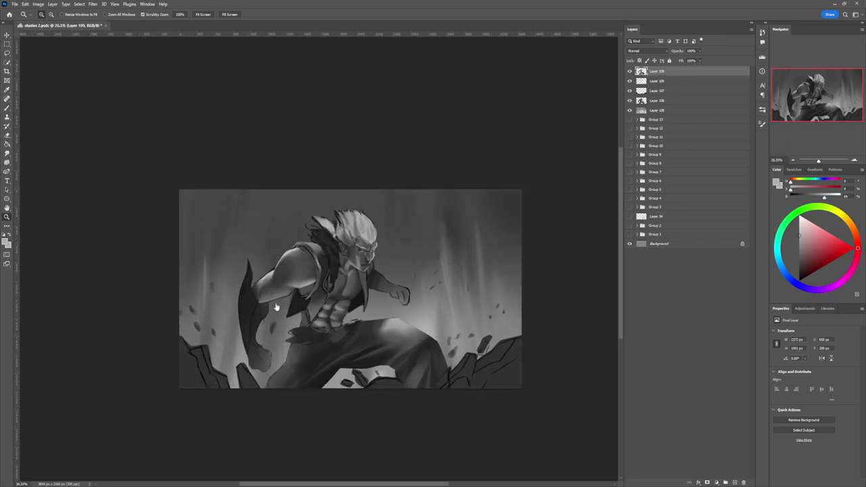
# Create a new layer and paint light grey flame strokes around the lowered fist and wrist
pyautogui.press('b')
pyautogui.hotkey('ctrl', 'shift', 'alt', 'n')
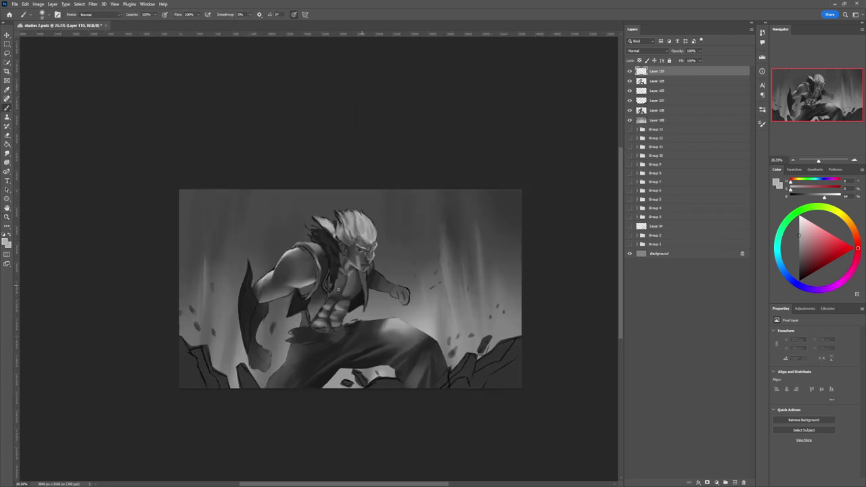
pyautogui.moveTo(257, 359)
pyautogui.mouseDown()
pyautogui.moveTo(243, 338)
pyautogui.moveTo(256, 359)
pyautogui.mouseUp()
pyautogui.click(802, 224)
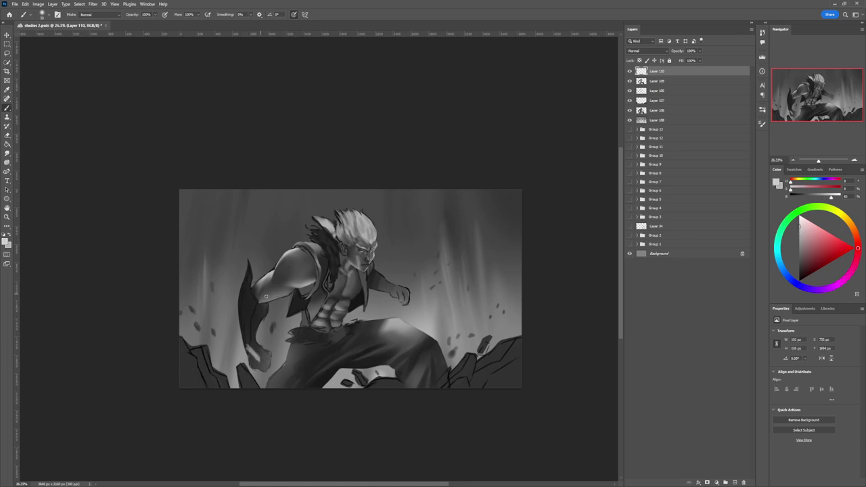
pyautogui.moveTo(237, 330)
pyautogui.mouseDown()
pyautogui.moveTo(253, 358)
pyautogui.moveTo(245, 326)
pyautogui.mouseUp()
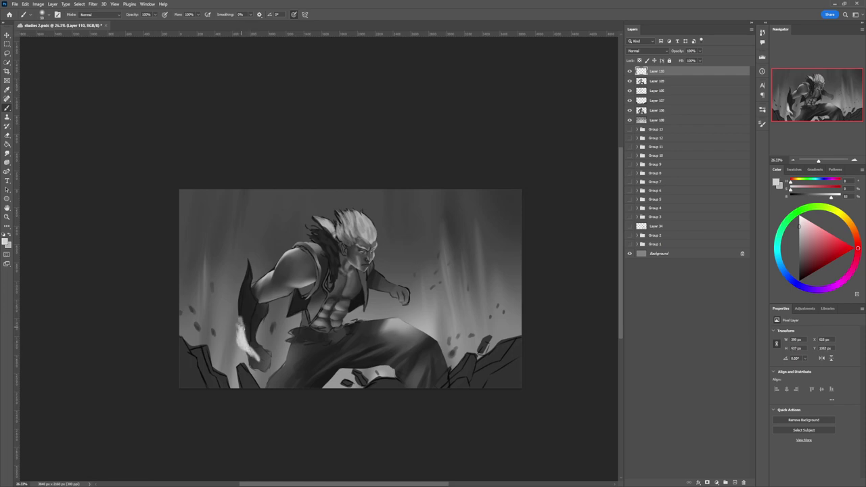
pyautogui.moveTo(241, 350)
pyautogui.mouseDown()
pyautogui.moveTo(233, 341)
pyautogui.moveTo(257, 371)
pyautogui.moveTo(257, 344)
pyautogui.mouseUp()
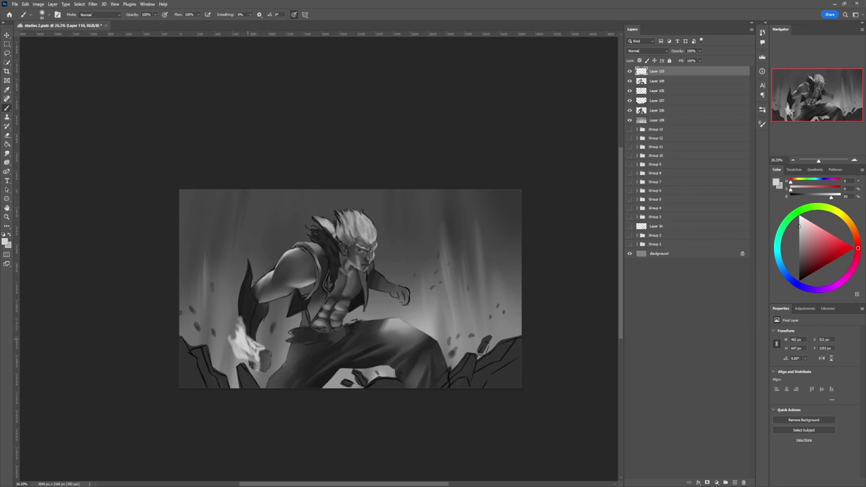
# Extend the flames up along the forearm and wrap glowing strokes around the knuckles, adjusting the brush size
pyautogui.moveTo(249, 354)
pyautogui.mouseDown()
pyautogui.moveTo(261, 358)
pyautogui.moveTo(256, 347)
pyautogui.moveTo(245, 351)
pyautogui.moveTo(236, 264)
pyautogui.moveTo(225, 276)
pyautogui.moveTo(234, 317)
pyautogui.moveTo(224, 290)
pyautogui.moveTo(233, 333)
pyautogui.moveTo(224, 274)
pyautogui.moveTo(232, 329)
pyautogui.moveTo(211, 298)
pyautogui.moveTo(237, 285)
pyautogui.moveTo(227, 264)
pyautogui.moveTo(242, 314)
pyautogui.moveTo(244, 272)
pyautogui.moveTo(247, 308)
pyautogui.moveTo(254, 297)
pyautogui.mouseUp()
pyautogui.press('[')
pyautogui.press('[')
pyautogui.press('[')
pyautogui.press('[')
pyautogui.press('[')
pyautogui.press('[')
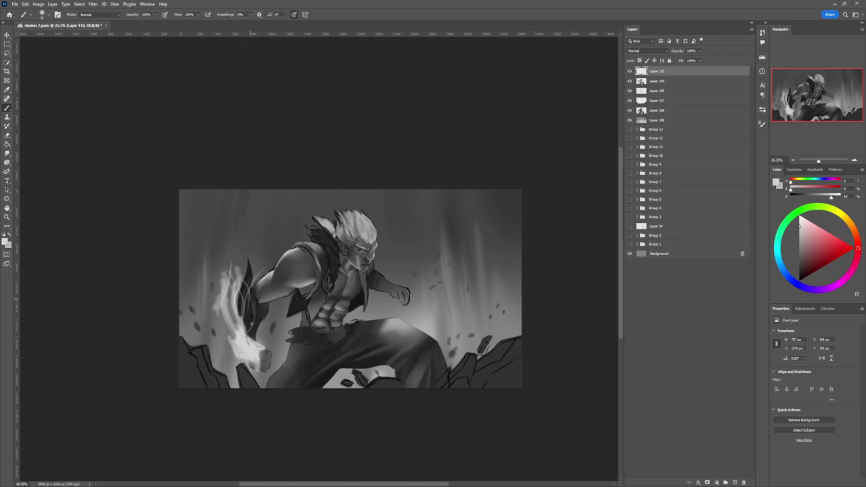
pyautogui.moveTo(258, 357); pyautogui.dragTo(248, 344)
pyautogui.moveTo(269, 358); pyautogui.dragTo(274, 356)
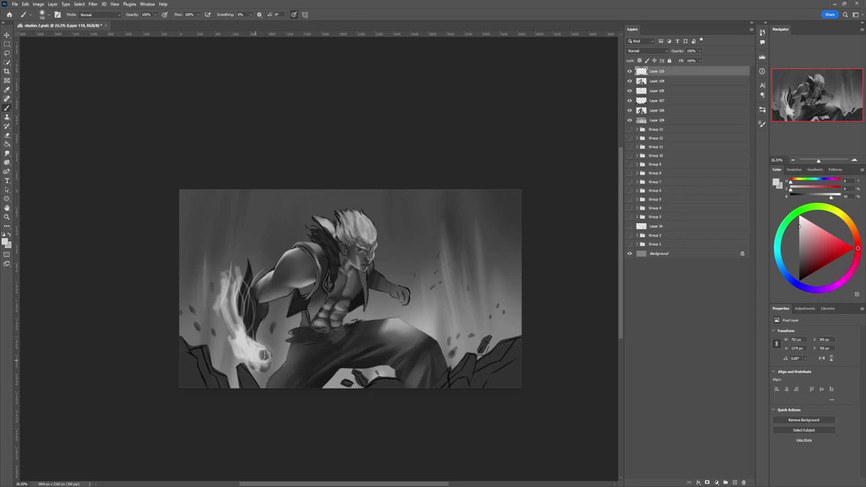
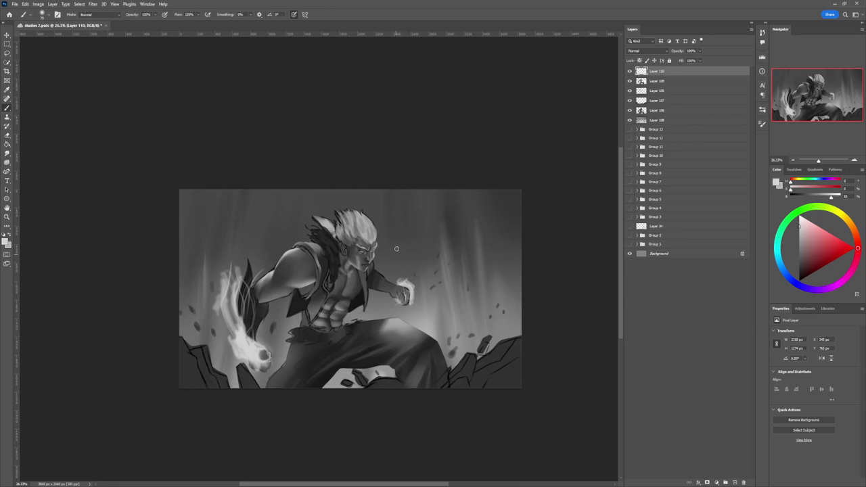
# Paint light grey flames rising from the forward fist and add a broad soft glow over the flames along the lowered forearm
pyautogui.moveTo(413, 282)
pyautogui.mouseDown()
pyautogui.moveTo(409, 252)
pyautogui.moveTo(401, 275)
pyautogui.moveTo(410, 250)
pyautogui.moveTo(405, 235)
pyautogui.moveTo(404, 262)
pyautogui.moveTo(418, 265)
pyautogui.moveTo(410, 295)
pyautogui.moveTo(456, 307)
pyautogui.moveTo(417, 327)
pyautogui.moveTo(410, 288)
pyautogui.mouseUp()
pyautogui.press(']')
pyautogui.press(']')
pyautogui.press(']')
pyautogui.press(']')
pyautogui.press(']')
pyautogui.press(']')
pyautogui.press(']')
pyautogui.press(']')
pyautogui.press(']')
pyautogui.press(']')
pyautogui.press(']')
pyautogui.press(']')
pyautogui.press(']')
pyautogui.press(']')
pyautogui.press(']')
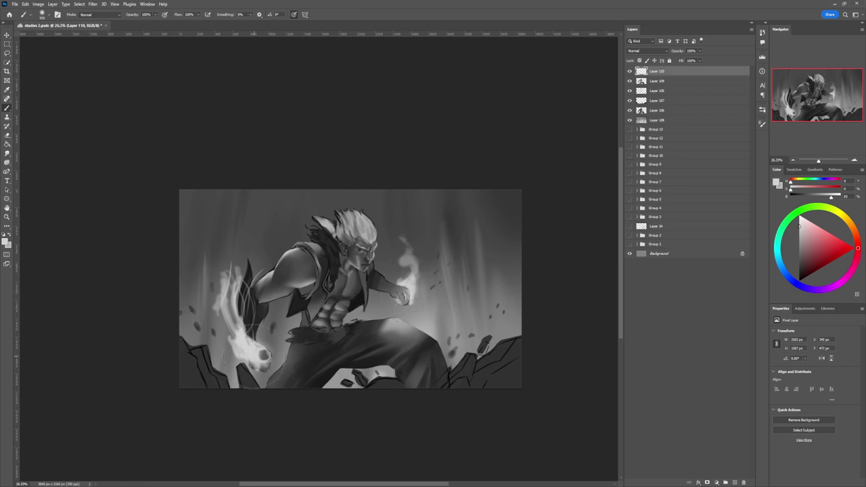
pyautogui.moveTo(250, 354)
pyautogui.mouseDown()
pyautogui.moveTo(233, 310)
pyautogui.moveTo(260, 268)
pyautogui.moveTo(245, 320)
pyautogui.moveTo(237, 266)
pyautogui.mouseUp()
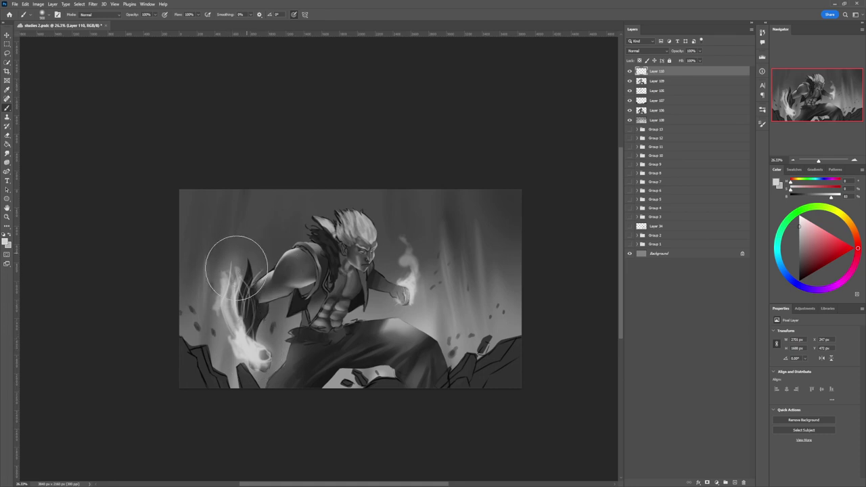
# Examine the whole composition at reduced sizes to judge how both flaming fists read against the figure and background
pyautogui.press('z')
pyautogui.moveTo(292, 320); pyautogui.dragTo(270, 296)
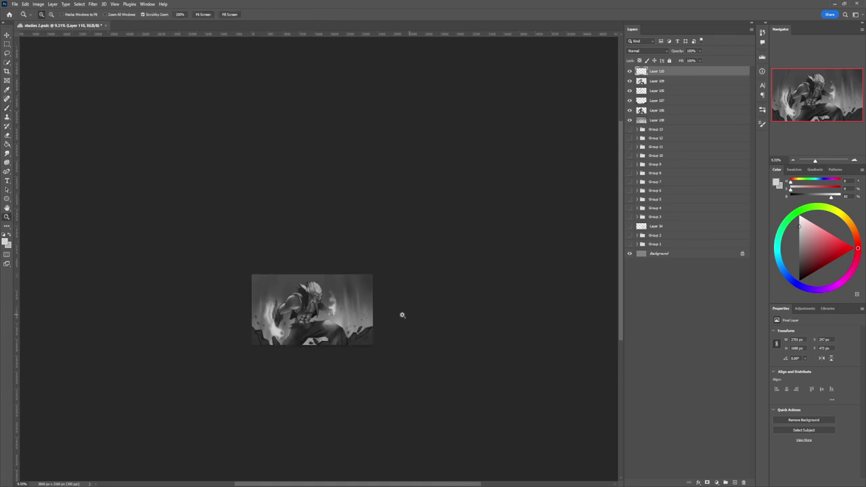
pyautogui.moveTo(383, 324); pyautogui.dragTo(360, 330)
pyautogui.moveTo(311, 343); pyautogui.dragTo(374, 344)
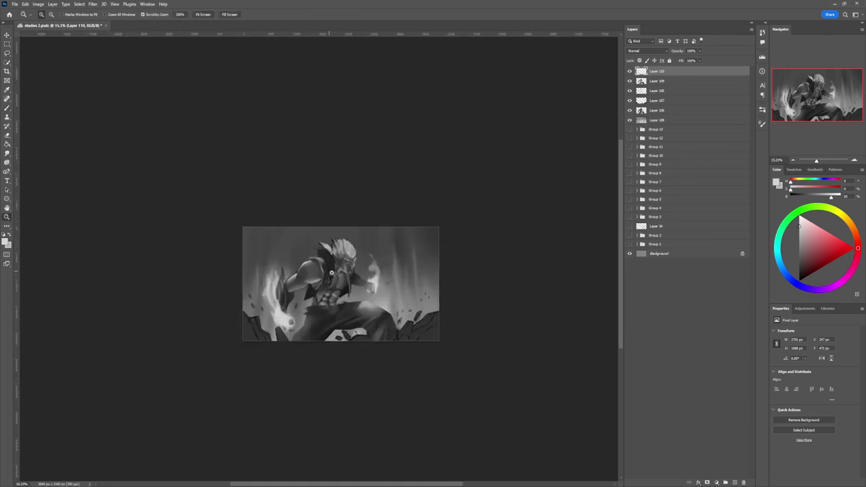
pyautogui.scroll(3, 332, 273)
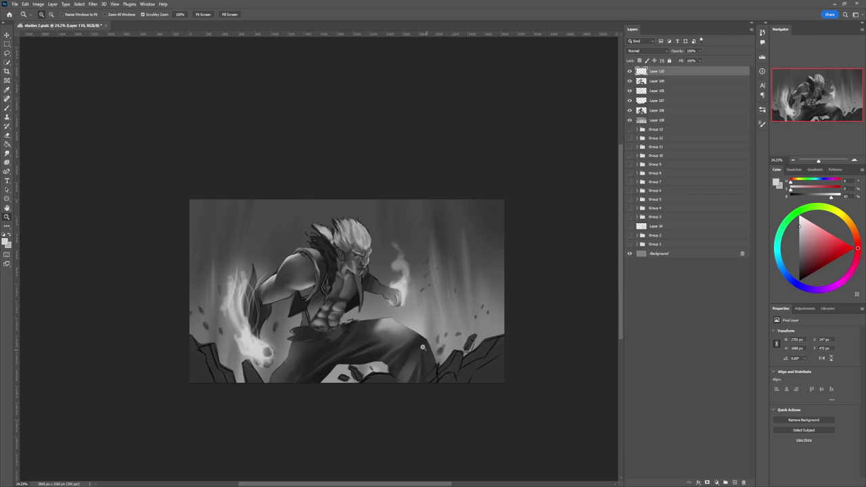
pyautogui.scroll(-1, 387, 343)
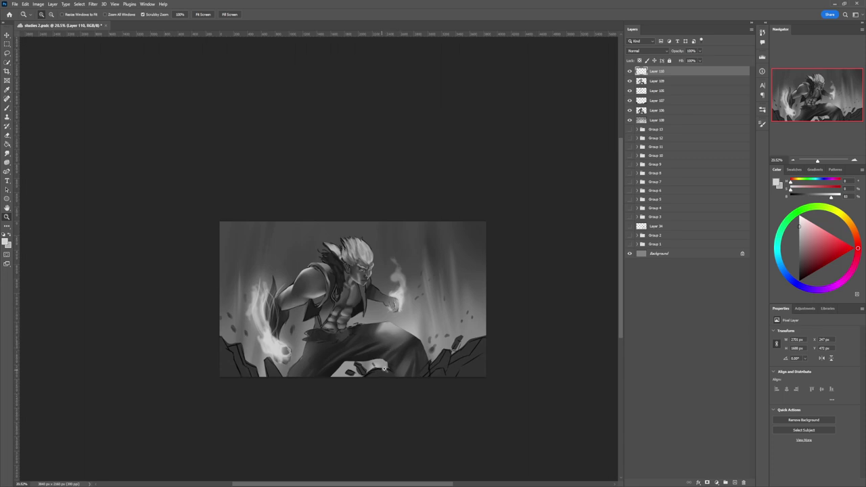
pyautogui.scroll(-1, 387, 347)
pyautogui.scroll(-1, 401, 340)
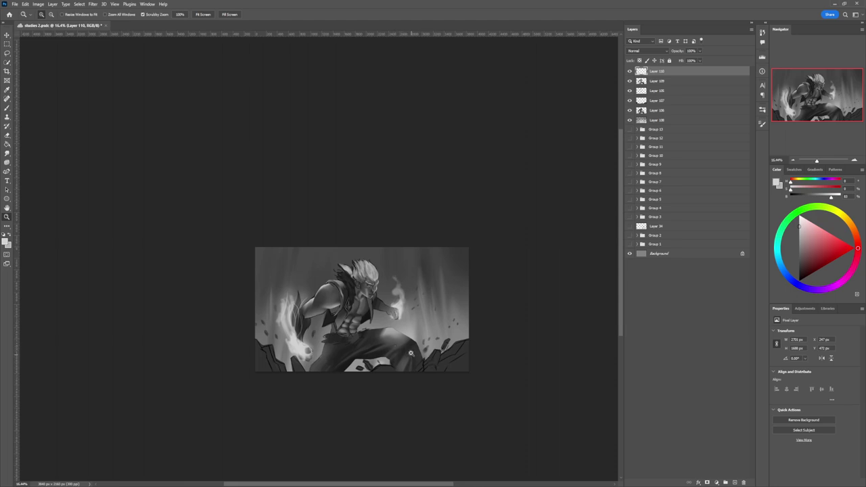
pyautogui.scroll(1, 410, 351)
# Sample dark grey on background Layer 108 and softly paint over the light streaks beyond and behind the forward fist
pyautogui.press('b')
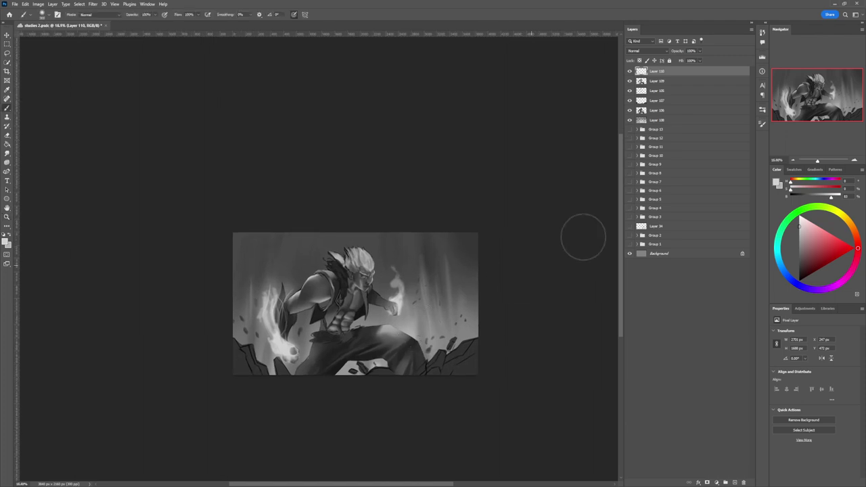
pyautogui.click(660, 120)
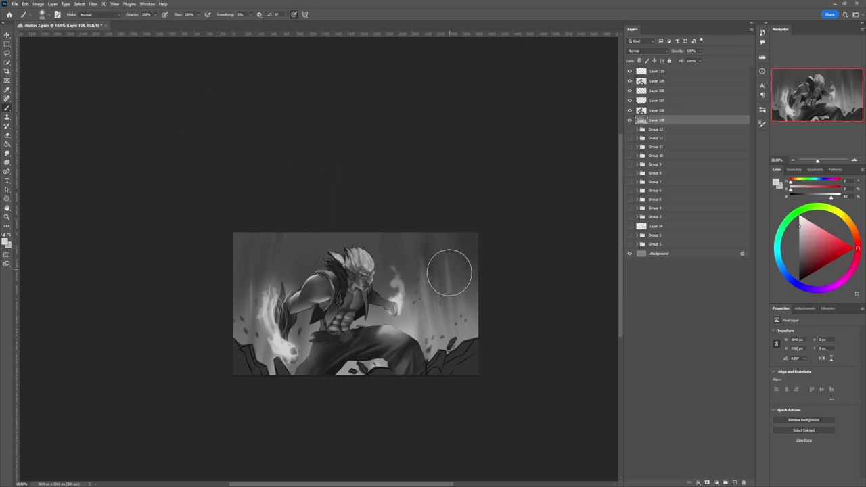
pyautogui.keyDown('alt'); pyautogui.click(471, 272); pyautogui.keyUp('alt')
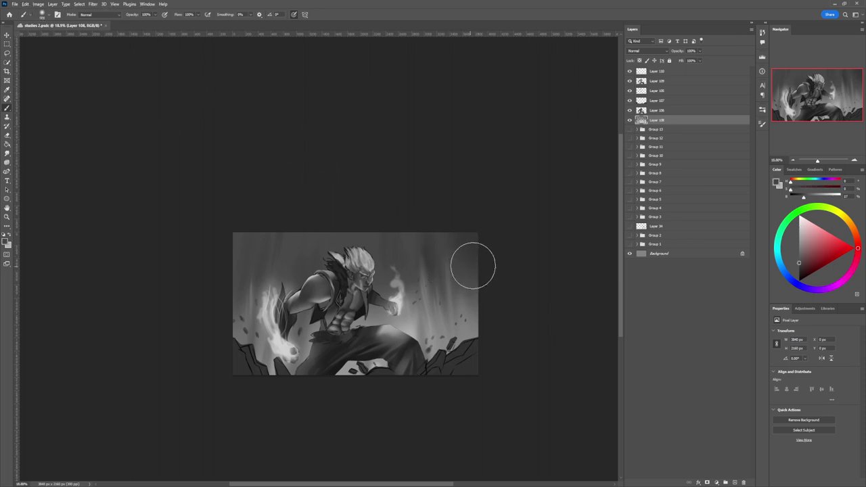
pyautogui.click(527, 283)
pyautogui.press(']')
pyautogui.press(']')
pyautogui.press(']')
pyautogui.press(']')
pyautogui.press(']')
pyautogui.press(']')
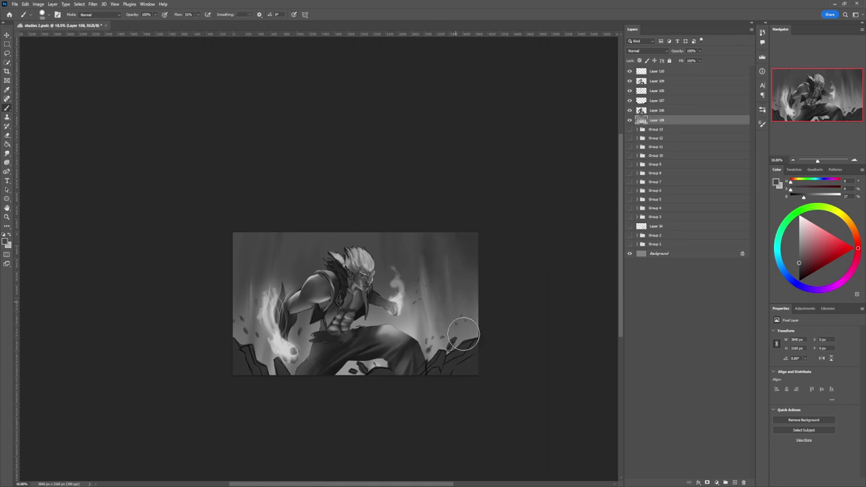
pyautogui.moveTo(444, 265); pyautogui.dragTo(449, 342)
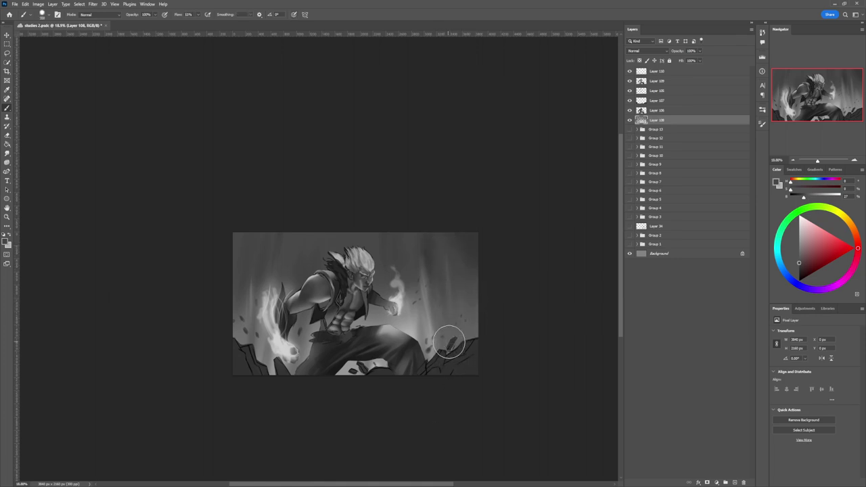
pyautogui.moveTo(445, 252); pyautogui.dragTo(449, 360)
pyautogui.moveTo(443, 315); pyautogui.dragTo(443, 347)
pyautogui.moveTo(439, 250); pyautogui.dragTo(443, 348)
pyautogui.moveTo(443, 293)
pyautogui.mouseDown()
pyautogui.moveTo(456, 335)
pyautogui.moveTo(477, 309)
pyautogui.moveTo(465, 341)
pyautogui.mouseUp()
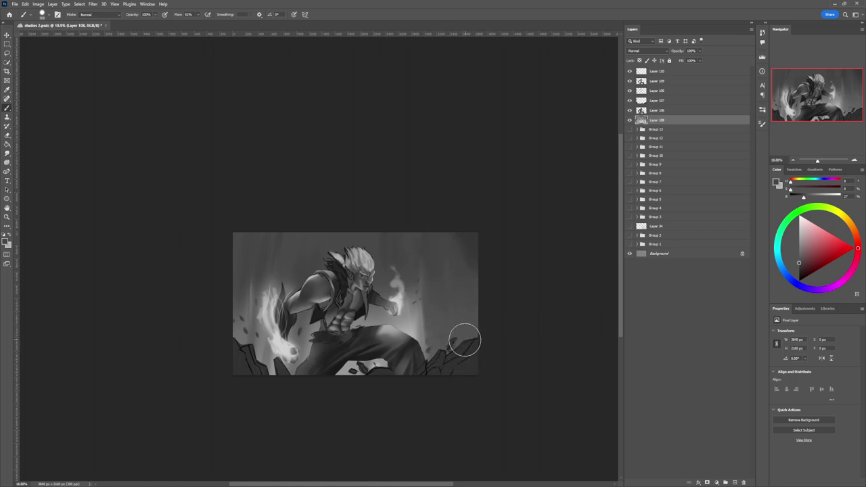
pyautogui.moveTo(394, 238); pyautogui.dragTo(390, 340)
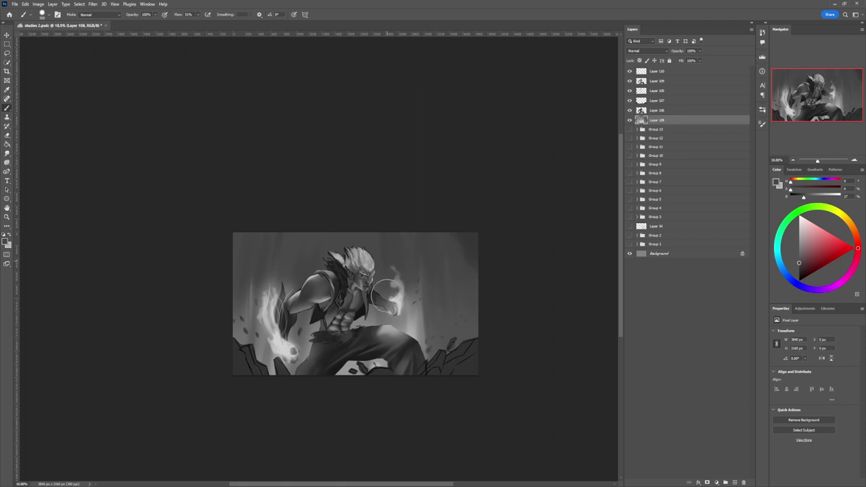
pyautogui.moveTo(387, 271); pyautogui.dragTo(380, 322)
# Pick a darker grey and darken the outer edges of the background with a large soft brush
pyautogui.press('[')
pyautogui.press('[')
pyautogui.press('[')
pyautogui.press('[')
pyautogui.press('[')
pyautogui.click(800, 272)
pyautogui.press(']')
pyautogui.press(']')
pyautogui.press(']')
pyautogui.press(']')
pyautogui.press(']')
pyautogui.press(']')
pyautogui.moveTo(243, 216)
pyautogui.mouseDown()
pyautogui.moveTo(224, 340)
pyautogui.moveTo(233, 305)
pyautogui.mouseUp()
pyautogui.press('[')
pyautogui.press('[')
pyautogui.press('[')
pyautogui.press('[')
pyautogui.press('[')
pyautogui.press(']')
pyautogui.press(']')
pyautogui.press(']')
pyautogui.press(']')
pyautogui.press(']')
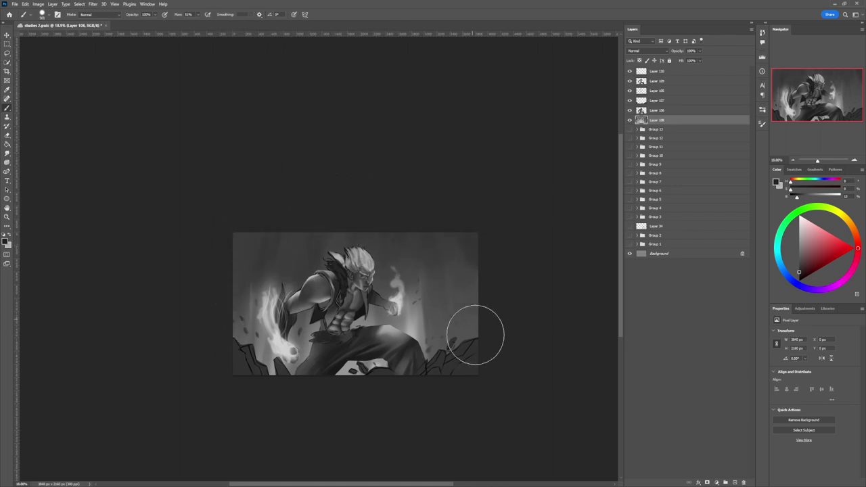
# Sample mid grey from the glow beside the knee and paint thin vertical light streaks in the background above the far rocks
pyautogui.keyDown('alt'); pyautogui.click(417, 329); pyautogui.keyUp('alt')
pyautogui.moveTo(453, 348)
pyautogui.mouseDown()
pyautogui.moveTo(456, 373)
pyautogui.moveTo(448, 334)
pyautogui.mouseUp()
pyautogui.press('[')
pyautogui.press('[')
pyautogui.press('[')
pyautogui.hotkey('ctrl', 'z')
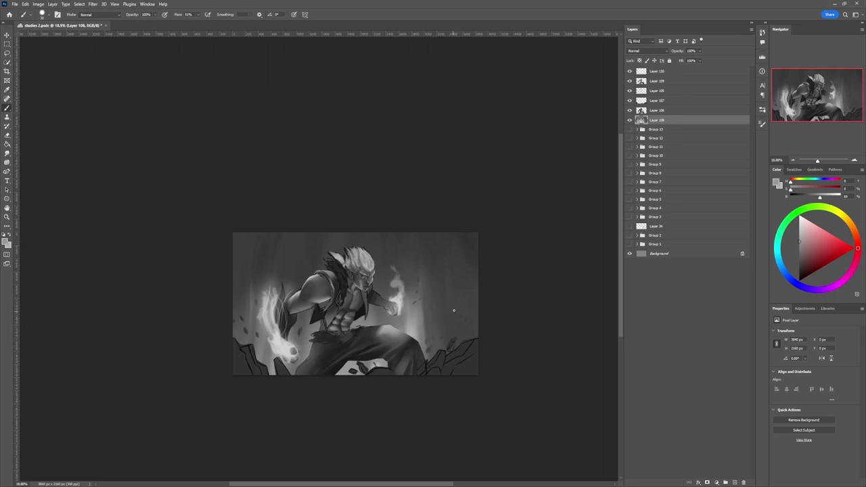
pyautogui.click(688, 282)
pyautogui.press('[')
pyautogui.press('[')
pyautogui.press('[')
pyautogui.press('[')
pyautogui.press('[')
pyautogui.press('[')
pyautogui.press('[')
pyautogui.press('[')
pyautogui.press(']')
pyautogui.press(']')
pyautogui.press(']')
pyautogui.moveTo(452, 336); pyautogui.dragTo(452, 279)
pyautogui.press('[')
pyautogui.press('[')
pyautogui.press('[')
pyautogui.press('[')
pyautogui.press('[')
pyautogui.press('[')
pyautogui.press('[')
pyautogui.press('[')
pyautogui.press('[')
# Lock the transparent pixels of flame Layer 110 and toggle its visibility to check its contents
pyautogui.click(662, 71)
pyautogui.click(640, 60)
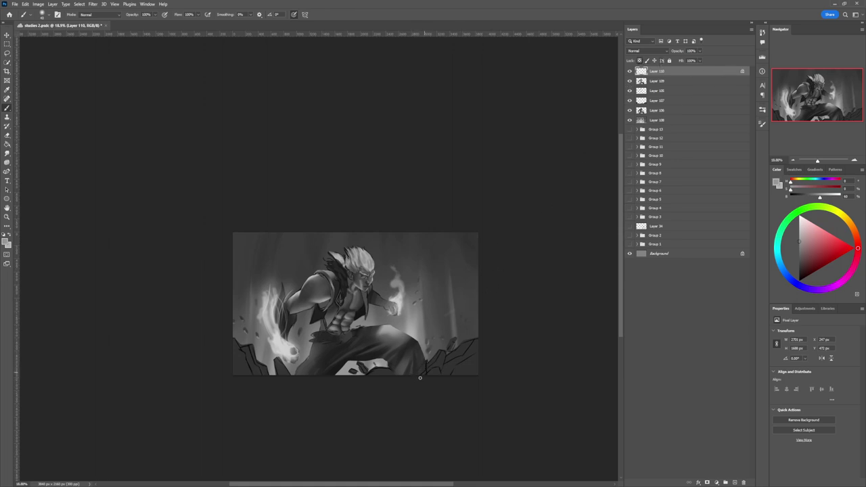
pyautogui.click(630, 72)
pyautogui.click(631, 72)
# Toggle Layer 107 to check that it holds the rocks, and move it to the top of the layer stack
pyautogui.click(660, 82)
pyautogui.click(657, 100)
pyautogui.click(630, 100)
pyautogui.click(631, 100)
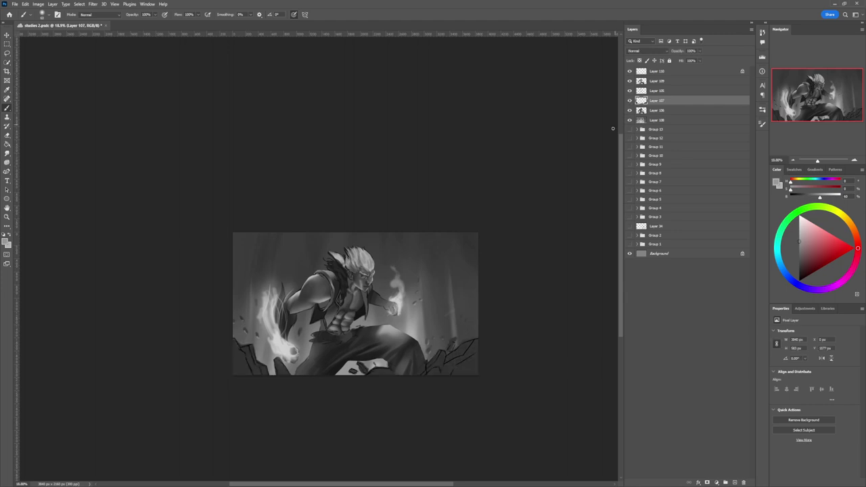
pyautogui.moveTo(664, 101); pyautogui.dragTo(661, 81)
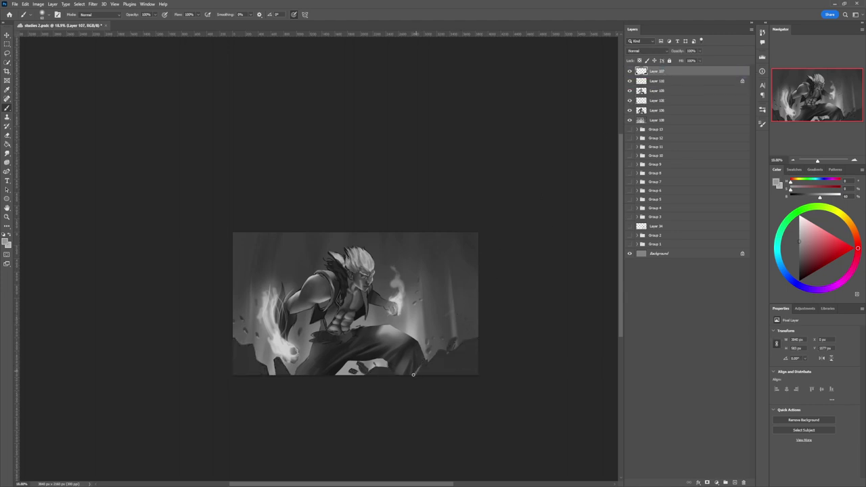
pyautogui.moveTo(413, 375); pyautogui.dragTo(427, 359)
pyautogui.moveTo(658, 71)
pyautogui.mouseDown()
pyautogui.moveTo(664, 102)
pyautogui.moveTo(663, 72)
pyautogui.mouseUp()
pyautogui.moveTo(664, 77); pyautogui.dragTo(662, 80)
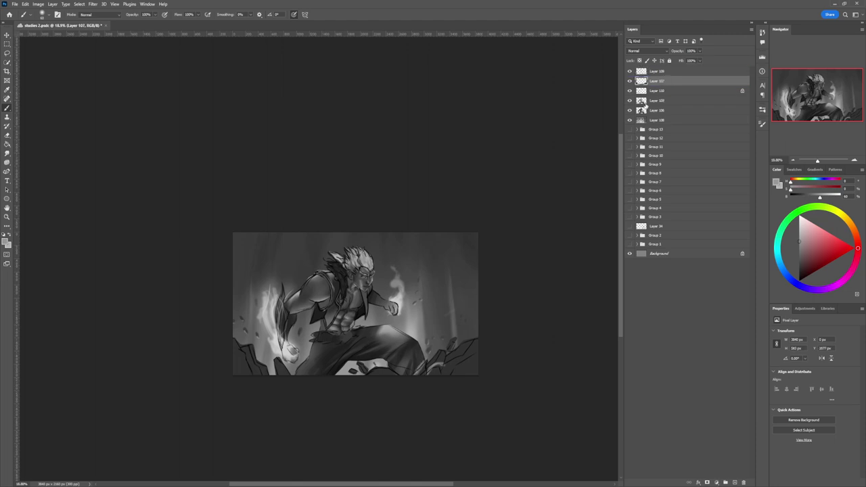
pyautogui.press('e')
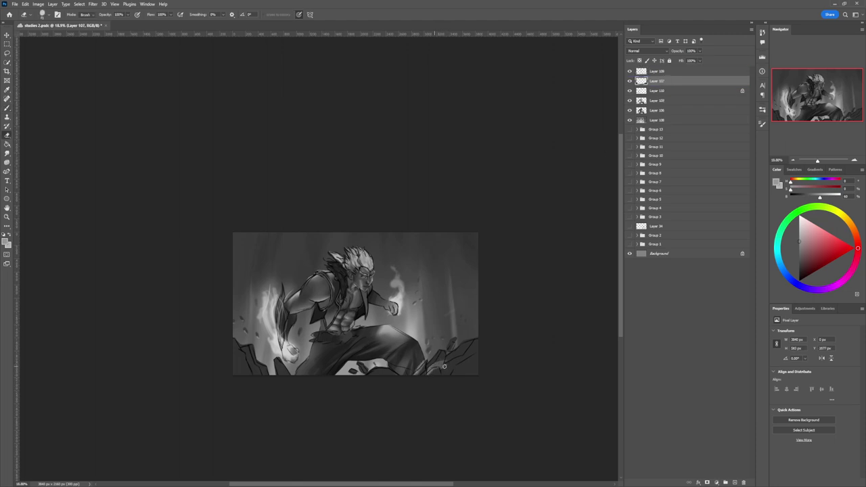
pyautogui.moveTo(677, 72); pyautogui.dragTo(677, 105)
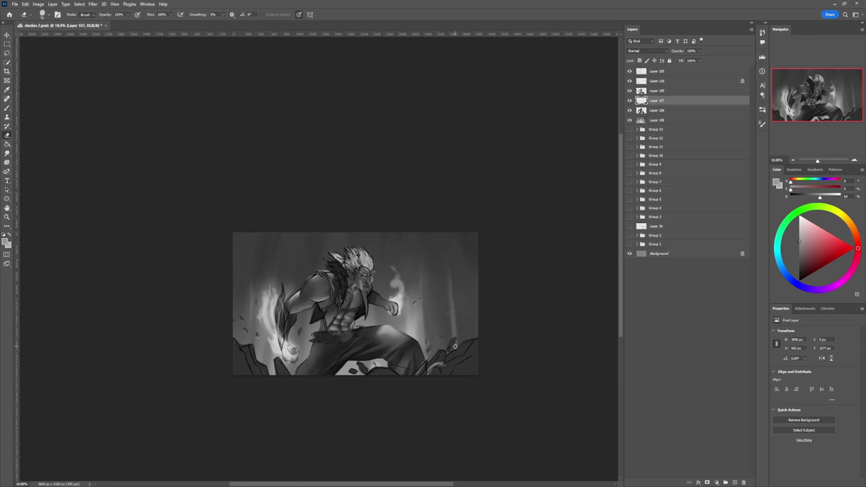
pyautogui.click(677, 71)
pyautogui.hotkey('ctrl', 'z')
pyautogui.hotkey('ctrl', 'z')
pyautogui.hotkey('ctrl', 'z')
pyautogui.hotkey('ctrl', 'z')
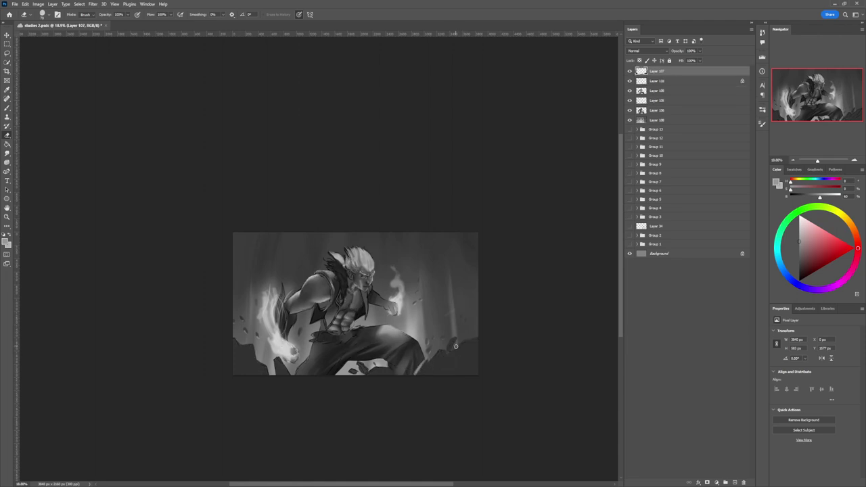
# Move line art Layer 105 above the rock layer, lock its transparent pixels and toggle its visibility to check the lines
pyautogui.moveTo(662, 104); pyautogui.dragTo(683, 75)
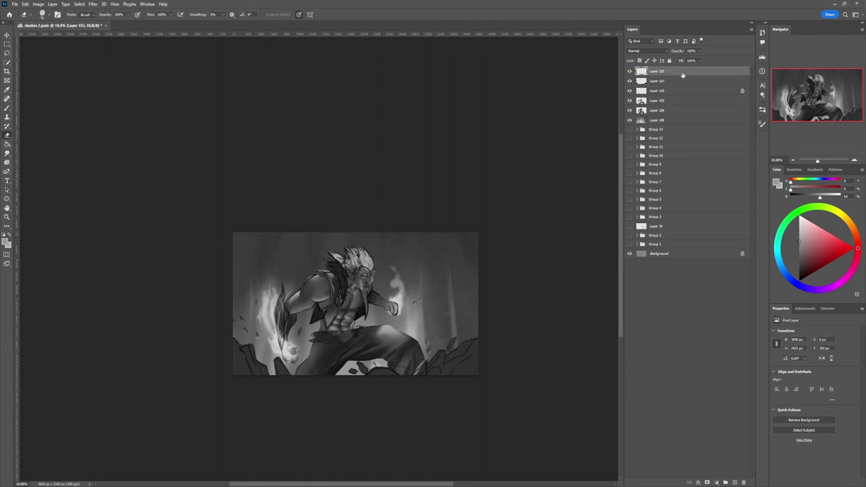
pyautogui.press('b')
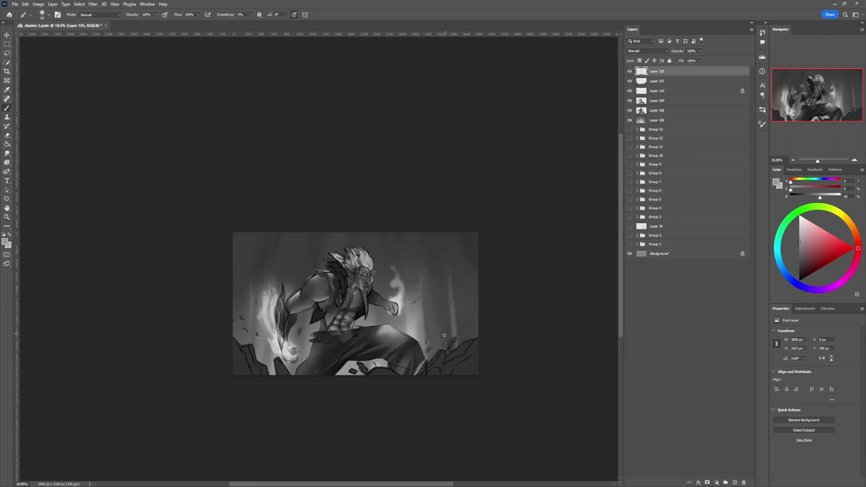
pyautogui.moveTo(427, 366); pyautogui.dragTo(435, 359)
pyautogui.press('/')
pyautogui.click(630, 71)
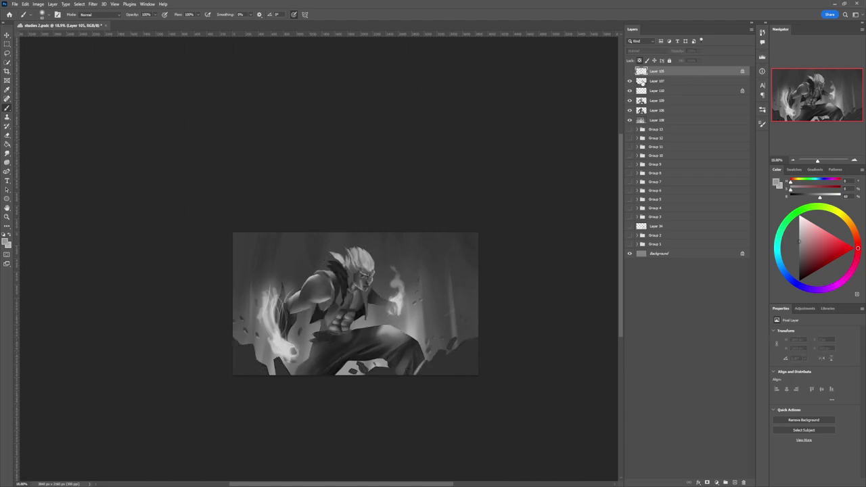
pyautogui.click(630, 71)
# Lock the transparent pixels of Layer 107 and paint mid grey lit planes on the rocks at both sides of the scene
pyautogui.click(651, 81)
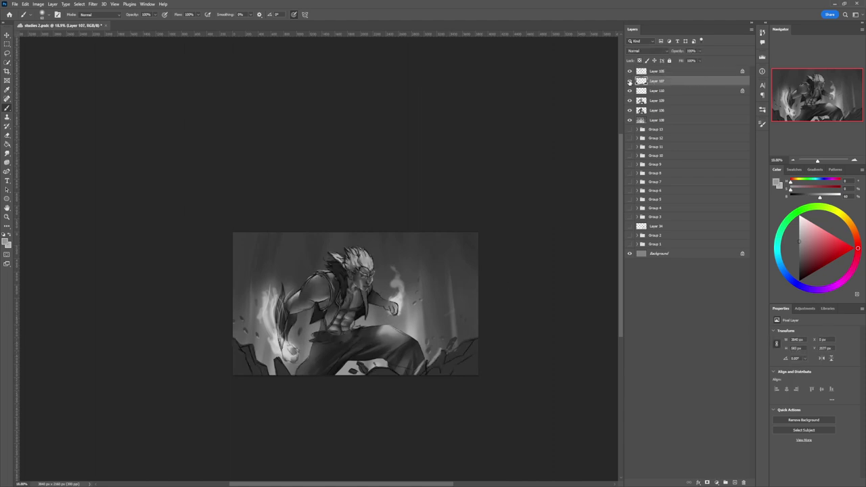
pyautogui.click(640, 60)
pyautogui.moveTo(446, 359)
pyautogui.mouseDown()
pyautogui.moveTo(471, 341)
pyautogui.moveTo(448, 360)
pyautogui.moveTo(471, 340)
pyautogui.moveTo(445, 365)
pyautogui.mouseUp()
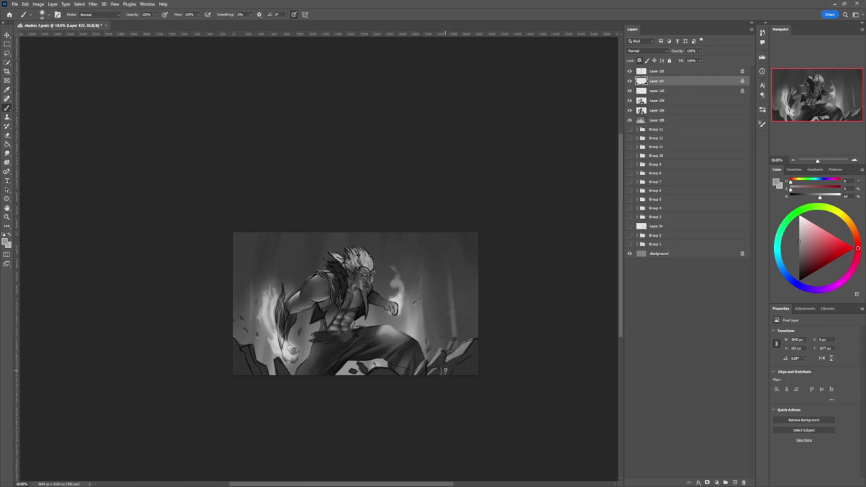
pyautogui.moveTo(455, 360)
pyautogui.mouseDown()
pyautogui.moveTo(447, 370)
pyautogui.moveTo(475, 349)
pyautogui.mouseUp()
pyautogui.press(']')
pyautogui.press(']')
pyautogui.press(']')
pyautogui.moveTo(251, 345); pyautogui.dragTo(264, 377)
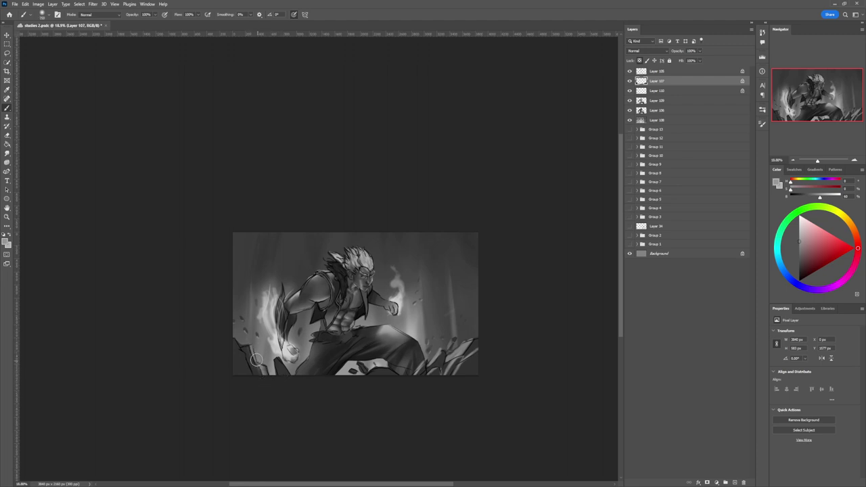
# Lasso individual rock facets and brush crisp grey planes inside them, then check the rocks within the full composition
pyautogui.press('[')
pyautogui.press('[')
pyautogui.press('[')
pyautogui.press('l')
pyautogui.moveTo(236, 335)
pyautogui.mouseDown()
pyautogui.moveTo(256, 381)
pyautogui.moveTo(238, 385)
pyautogui.moveTo(237, 324)
pyautogui.mouseUp()
pyautogui.press('b')
pyautogui.hotkey('ctrl', 'd')
pyautogui.press('l')
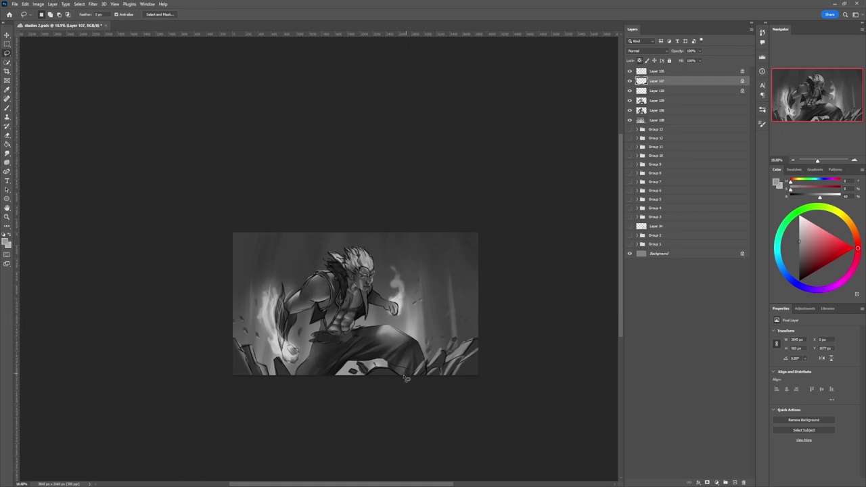
pyautogui.press('b')
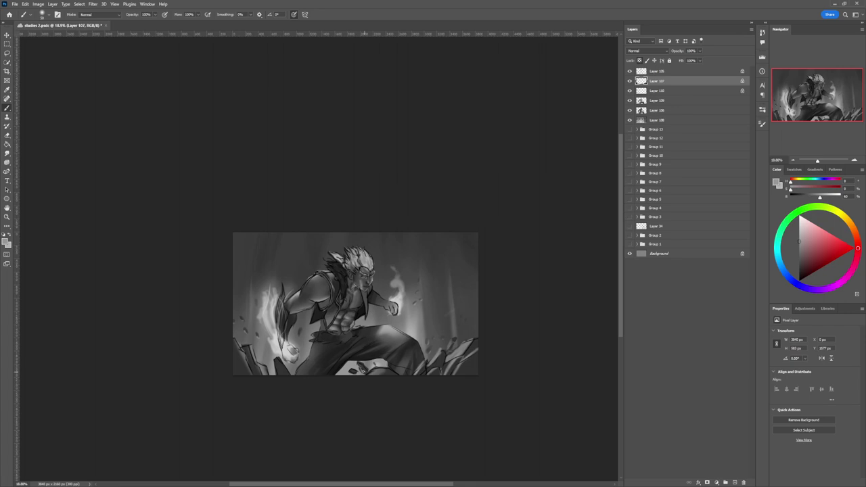
pyautogui.press('l')
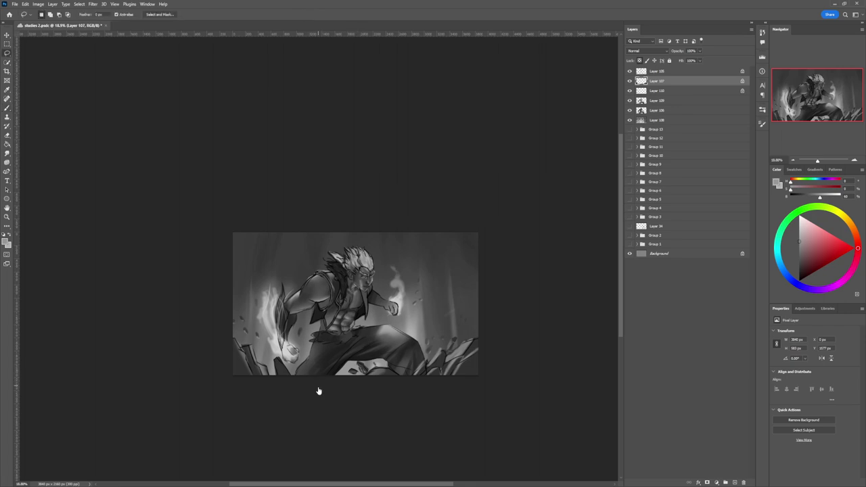
pyautogui.press('z')
pyautogui.keyDown('alt'); pyautogui.click(349, 373); pyautogui.keyUp('alt')
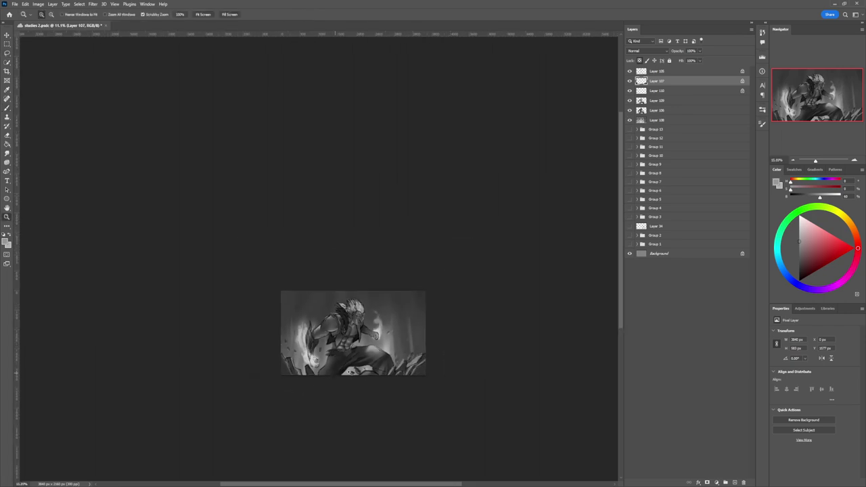
pyautogui.click(368, 332)
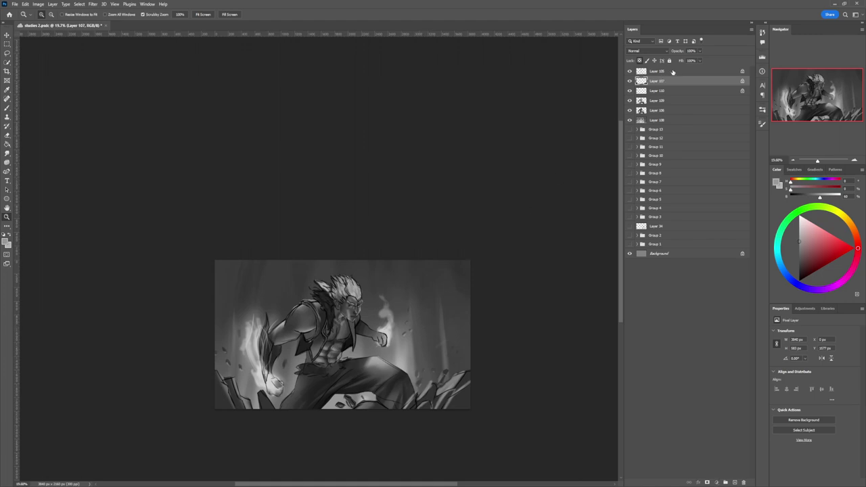
# Lower the opacity of line art Layer 105 to 42% and move it below Layer 109
pyautogui.click(677, 71)
pyautogui.moveTo(677, 53); pyautogui.dragTo(669, 53)
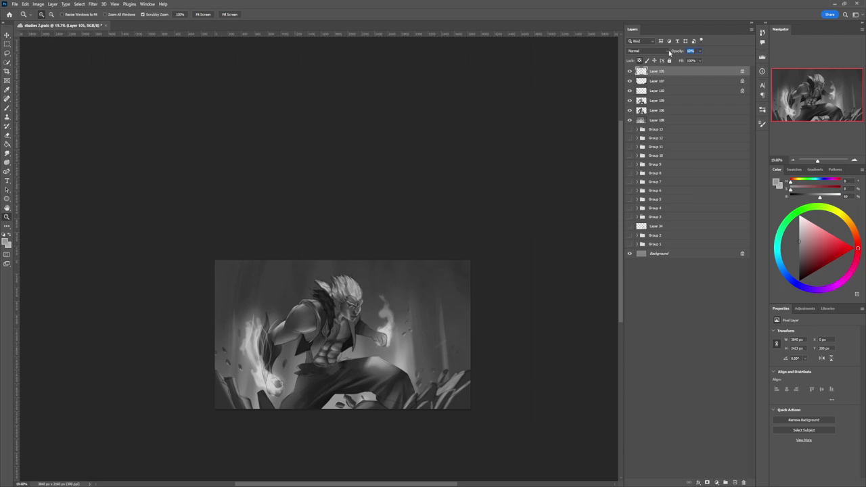
pyautogui.moveTo(675, 72); pyautogui.dragTo(675, 103)
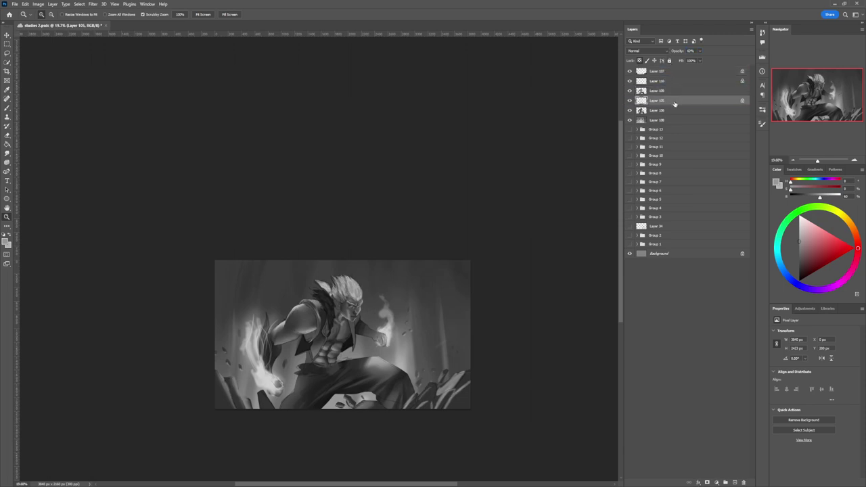
pyautogui.moveTo(371, 293); pyautogui.dragTo(357, 282)
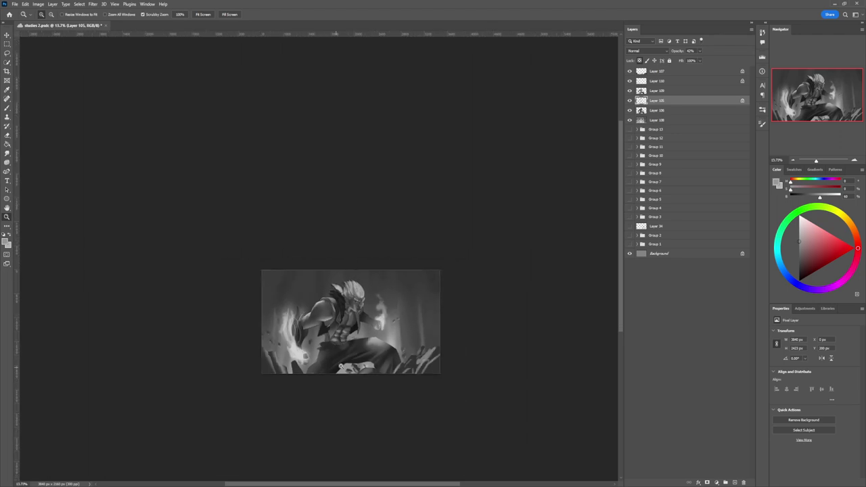
pyautogui.moveTo(342, 366); pyautogui.dragTo(373, 332)
# Sample a dark grey from the vest and paint a ragged dark fur belt around the fighter's waist on Layer 109
pyautogui.press('b')
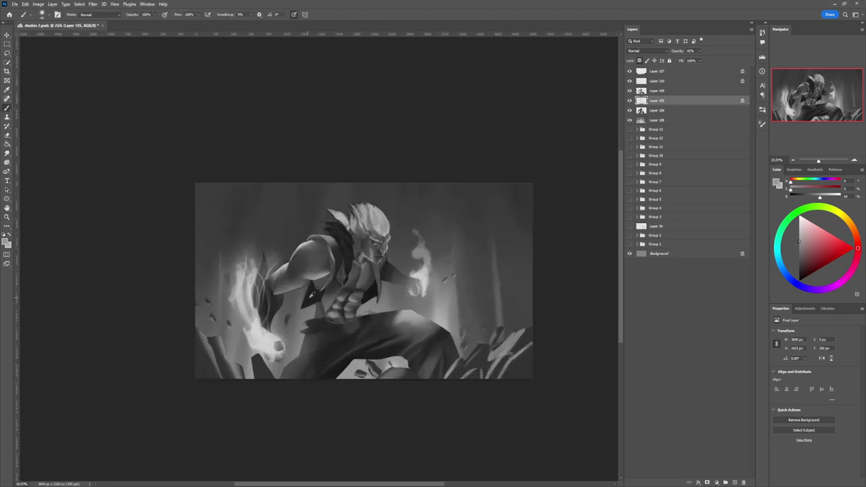
pyautogui.keyDown('alt'); pyautogui.click(311, 295); pyautogui.keyUp('alt')
pyautogui.click(660, 72)
pyautogui.click(660, 91)
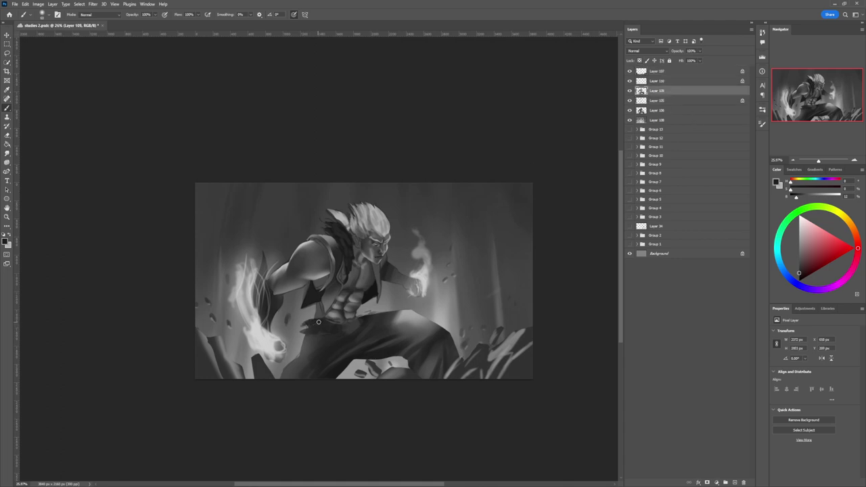
pyautogui.moveTo(306, 323)
pyautogui.mouseDown()
pyautogui.moveTo(326, 307)
pyautogui.moveTo(419, 303)
pyautogui.moveTo(368, 290)
pyautogui.moveTo(313, 325)
pyautogui.mouseUp()
pyautogui.press('.')
pyautogui.press('[')
pyautogui.press('[')
pyautogui.press('[')
pyautogui.moveTo(327, 322)
pyautogui.mouseDown()
pyautogui.moveTo(355, 323)
pyautogui.moveTo(309, 323)
pyautogui.moveTo(361, 318)
pyautogui.mouseUp()
pyautogui.press('[')
pyautogui.press('[')
pyautogui.press('[')
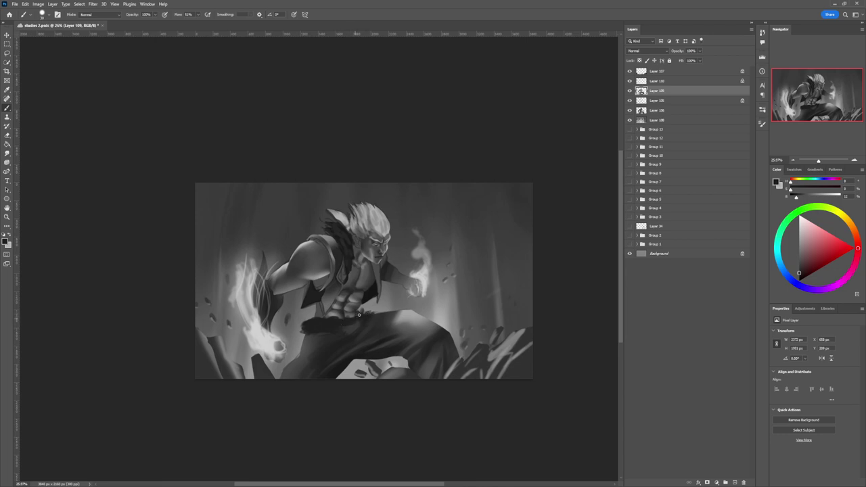
pyautogui.moveTo(366, 315); pyautogui.dragTo(353, 328)
# Lasso a pointed buckle shape at the centre of the fur belt and block it in with mid grey
pyautogui.press('l')
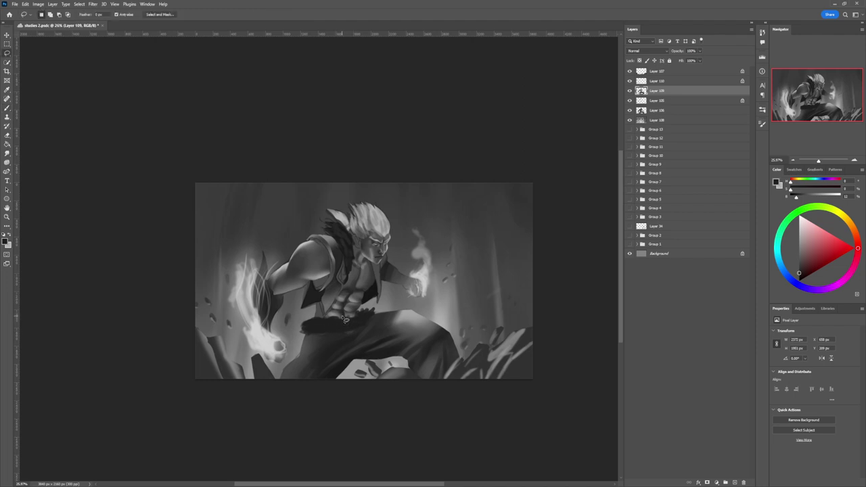
pyautogui.moveTo(344, 322)
pyautogui.mouseDown()
pyautogui.moveTo(339, 326)
pyautogui.moveTo(347, 317)
pyautogui.mouseUp()
pyautogui.moveTo(353, 334)
pyautogui.mouseDown()
pyautogui.moveTo(338, 318)
pyautogui.moveTo(361, 327)
pyautogui.mouseUp()
pyautogui.press('b')
pyautogui.keyDown('alt'); pyautogui.click(338, 320); pyautogui.keyUp('alt')
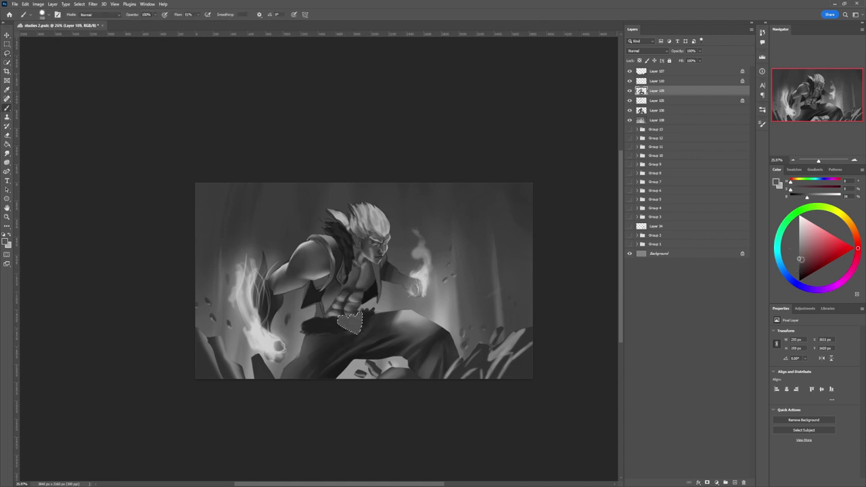
# Shade the belt buckle's facets with light and dark greys inside the selection, and deselect it
pyautogui.moveTo(801, 260)
pyautogui.mouseDown()
pyautogui.moveTo(787, 266)
pyautogui.moveTo(798, 271)
pyautogui.mouseUp()
pyautogui.click(800, 235)
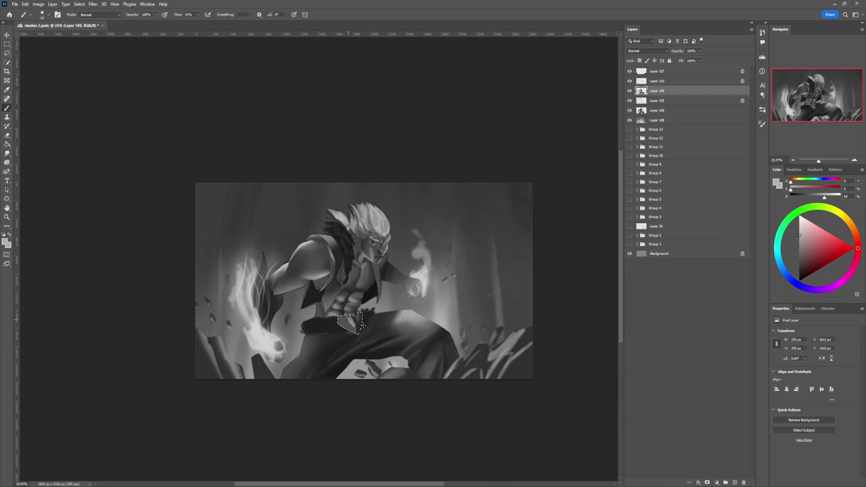
pyautogui.keyDown('alt'); pyautogui.click(342, 306); pyautogui.keyUp('alt')
pyautogui.press(']')
pyautogui.moveTo(797, 261); pyautogui.dragTo(800, 245)
pyautogui.click(800, 229)
pyautogui.moveTo(343, 320); pyautogui.dragTo(354, 332)
pyautogui.click(800, 265)
pyautogui.moveTo(343, 325); pyautogui.dragTo(356, 332)
pyautogui.hotkey('ctrl', 'd')
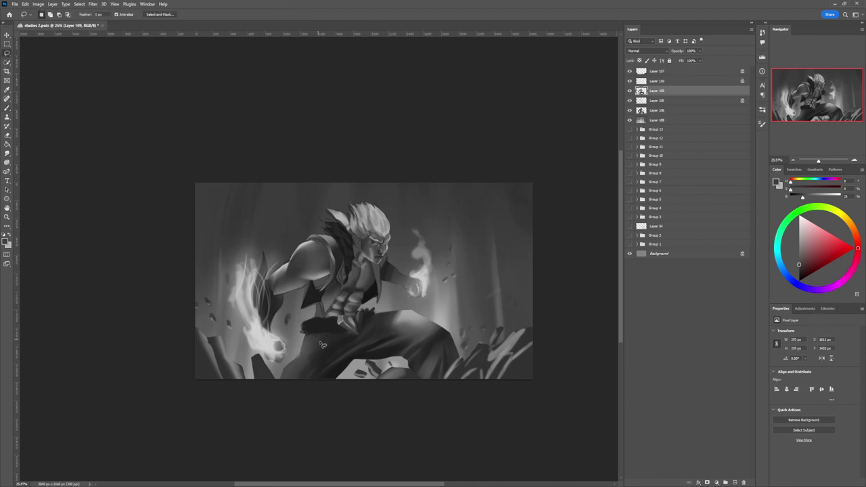
# Lasso a narrow curved fold running from the buckle down the rear trouser leg, shade it dark grey and deselect
pyautogui.press('l')
pyautogui.moveTo(348, 333)
pyautogui.mouseDown()
pyautogui.moveTo(323, 358)
pyautogui.moveTo(293, 359)
pyautogui.moveTo(281, 379)
pyautogui.moveTo(345, 338)
pyautogui.mouseUp()
pyautogui.press('b')
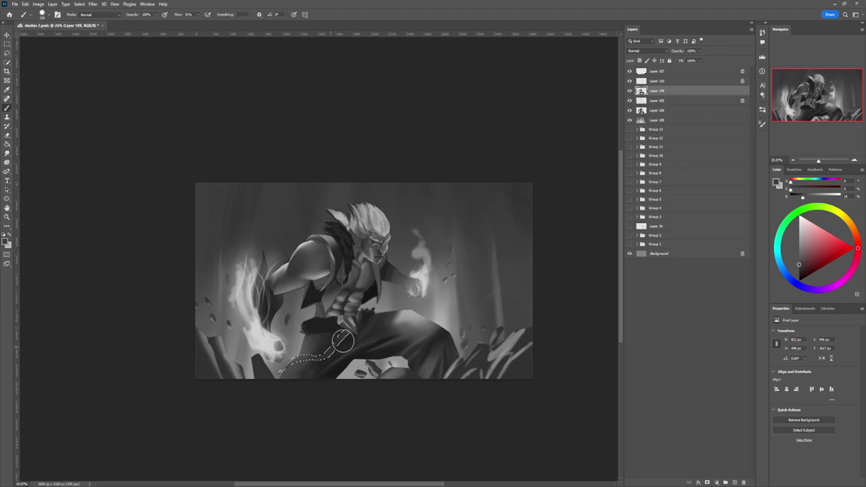
pyautogui.click(800, 272)
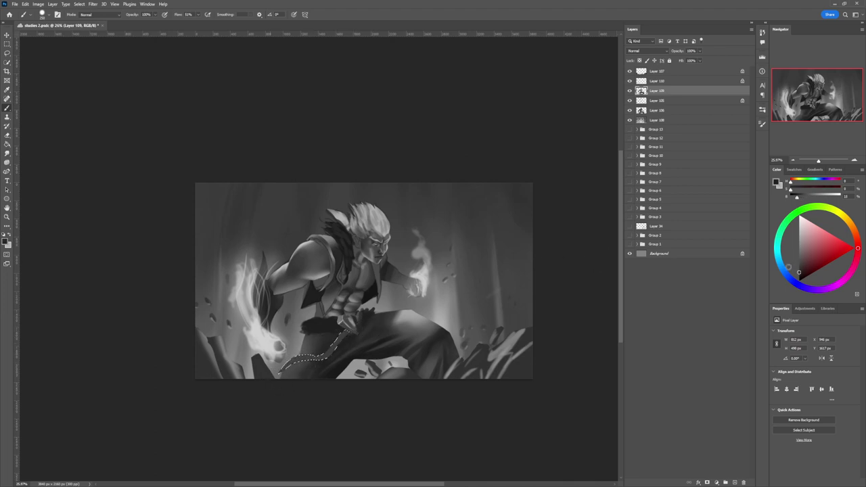
pyautogui.press('[')
pyautogui.press('[')
pyautogui.press('[')
pyautogui.press('[')
pyautogui.press('[')
pyautogui.press('[')
pyautogui.moveTo(282, 381)
pyautogui.mouseDown()
pyautogui.moveTo(295, 362)
pyautogui.moveTo(314, 366)
pyautogui.mouseUp()
pyautogui.hotkey('ctrl', 'd')
# Lasso a second cloth strip hanging from the buckle towards the lower edge, fill it with grey and deselect
pyautogui.press('l')
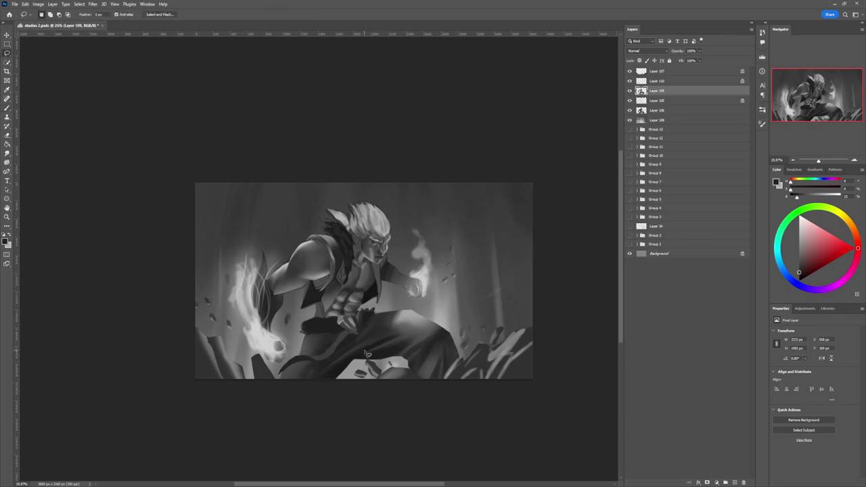
pyautogui.moveTo(354, 334)
pyautogui.mouseDown()
pyautogui.moveTo(343, 362)
pyautogui.moveTo(288, 385)
pyautogui.moveTo(314, 383)
pyautogui.moveTo(341, 365)
pyautogui.moveTo(354, 335)
pyautogui.mouseUp()
pyautogui.press('b')
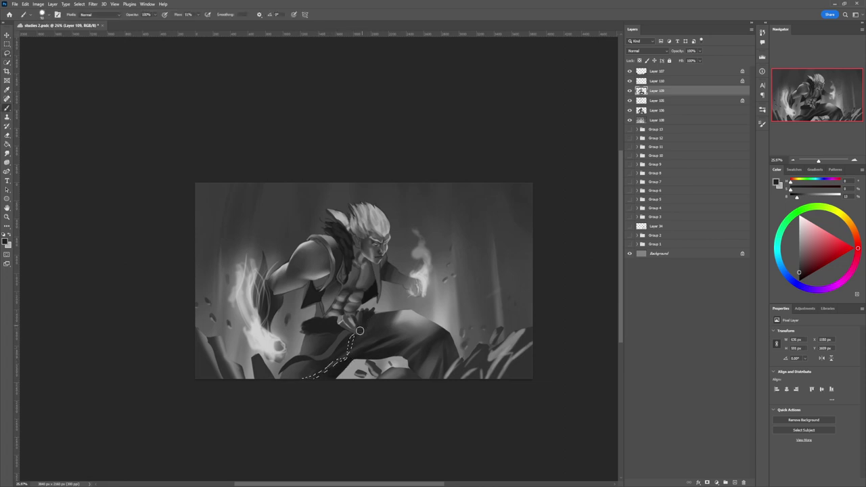
pyautogui.click(800, 258)
pyautogui.moveTo(297, 386)
pyautogui.mouseDown()
pyautogui.moveTo(333, 359)
pyautogui.moveTo(317, 381)
pyautogui.moveTo(350, 338)
pyautogui.moveTo(318, 383)
pyautogui.mouseUp()
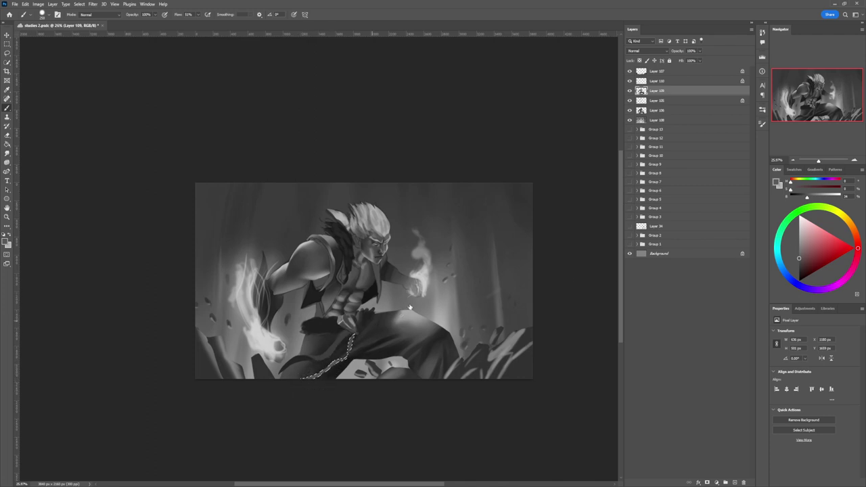
pyautogui.click(607, 282)
pyautogui.moveTo(319, 346); pyautogui.dragTo(316, 369)
pyautogui.keyDown('alt'); pyautogui.click(342, 355); pyautogui.keyUp('alt')
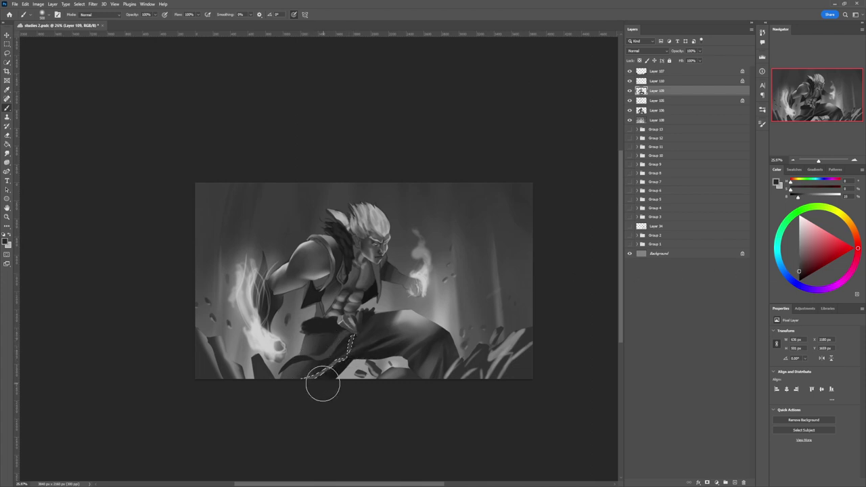
pyautogui.press('l')
pyautogui.hotkey('alt', 'BackSpace')
pyautogui.hotkey('ctrl', 'd')
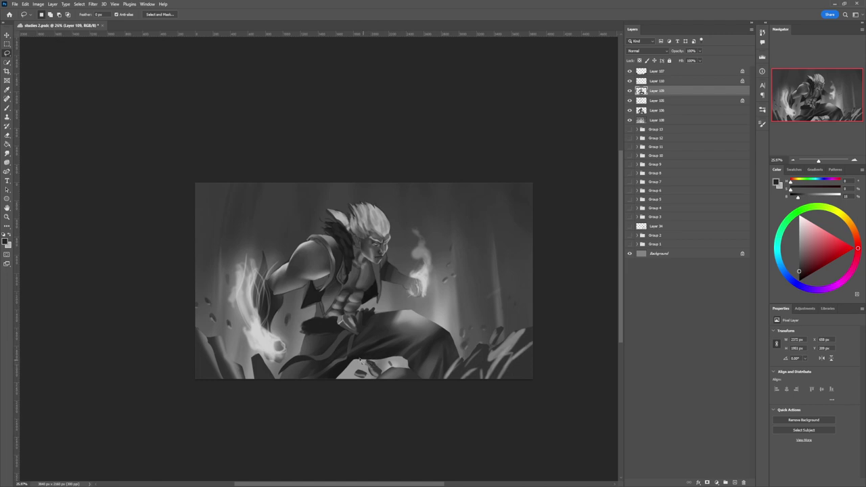
# Paint mid grey tufts and near-black accents across the belt to give it fur texture
pyautogui.press('b')
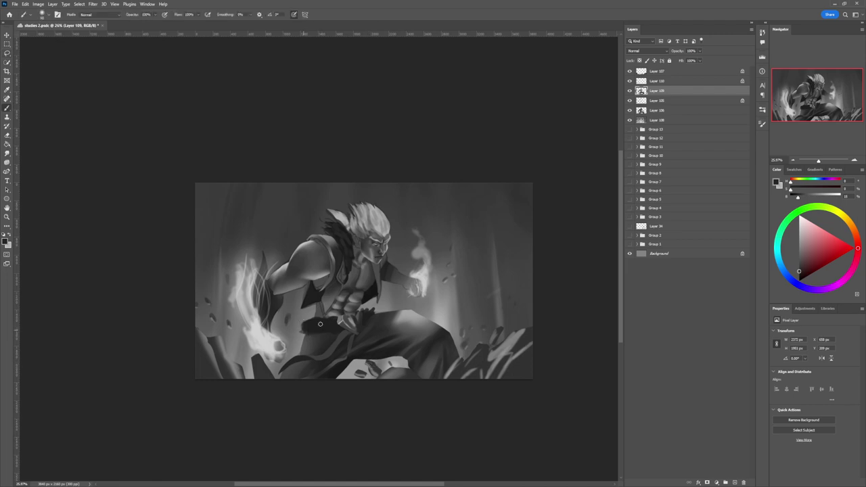
pyautogui.click(789, 240)
pyautogui.click(787, 253)
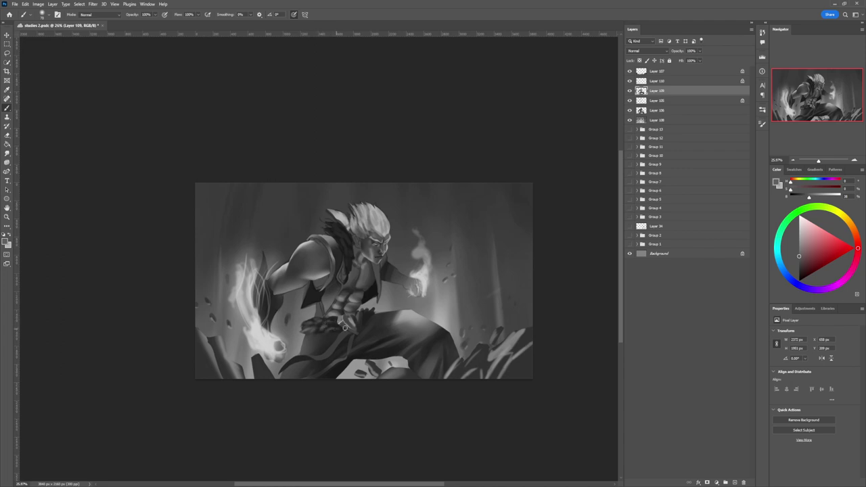
pyautogui.press('d')
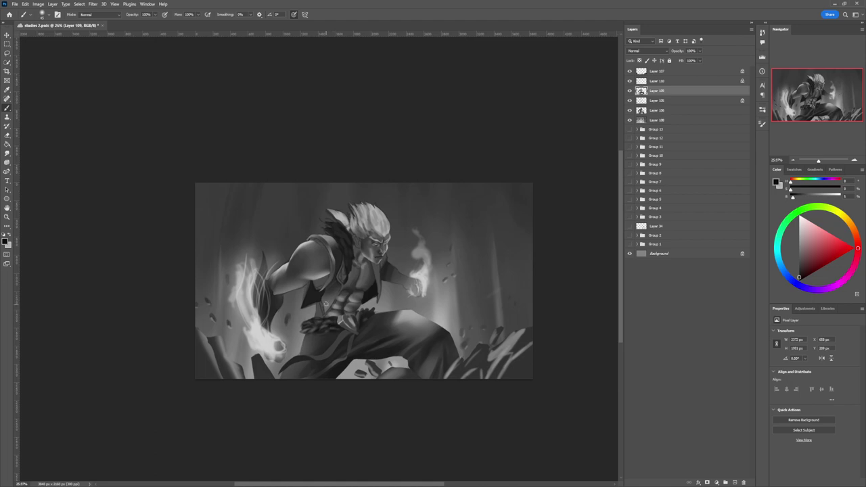
# Lasso the small area between the vest and the fur belt, brush light grey into it and check the full composition
pyautogui.press('l')
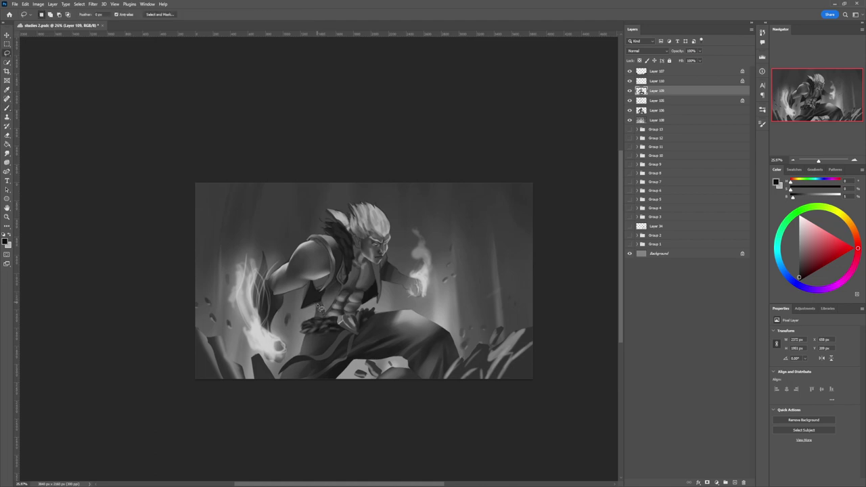
pyautogui.moveTo(319, 308)
pyautogui.mouseDown()
pyautogui.moveTo(318, 322)
pyautogui.moveTo(327, 320)
pyautogui.moveTo(321, 303)
pyautogui.moveTo(329, 294)
pyautogui.moveTo(332, 307)
pyautogui.mouseUp()
pyautogui.press('b')
pyautogui.click(800, 238)
pyautogui.press(']')
pyautogui.press(']')
pyautogui.press(']')
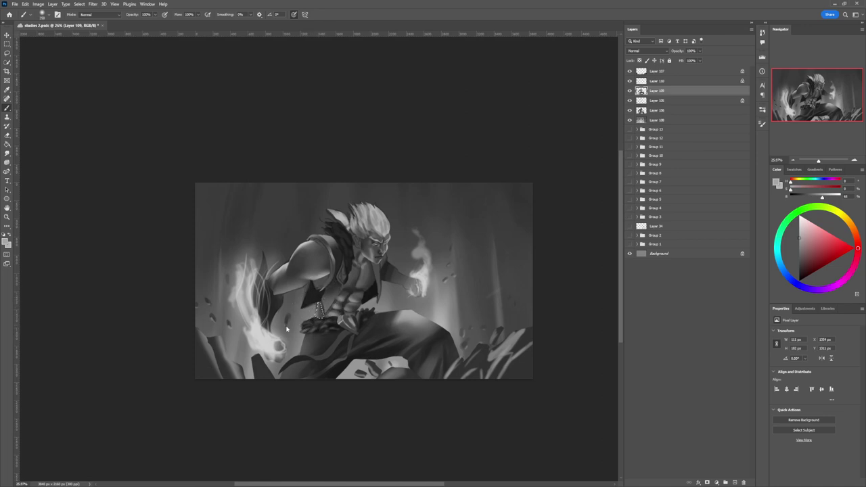
pyautogui.press('l')
pyautogui.moveTo(341, 346); pyautogui.dragTo(315, 336)
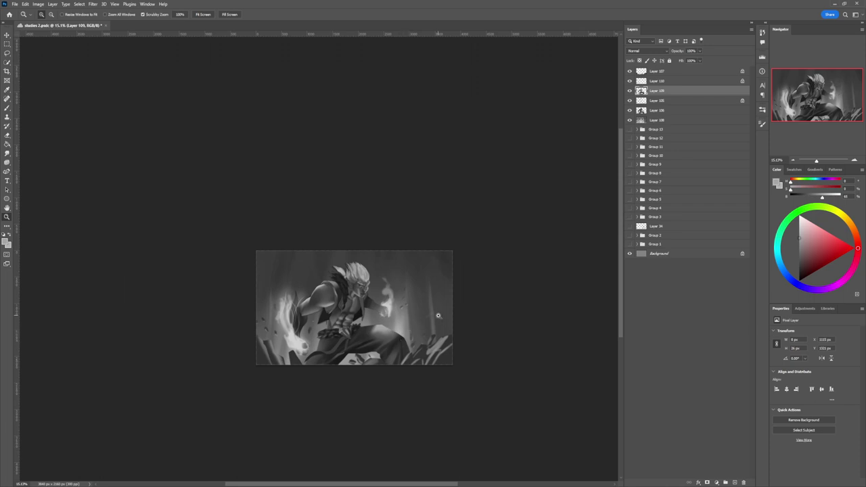
pyautogui.moveTo(386, 319); pyautogui.dragTo(425, 327)
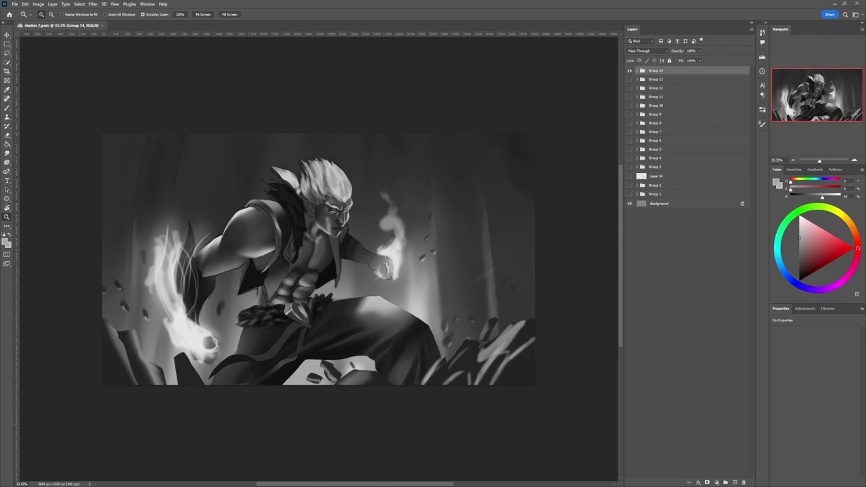
# Check the full composition and lasso the fighter's bare chest and abdomen between the vest edges
pyautogui.moveTo(426, 298)
pyautogui.mouseDown()
pyautogui.moveTo(441, 290)
pyautogui.moveTo(411, 301)
pyautogui.mouseUp()
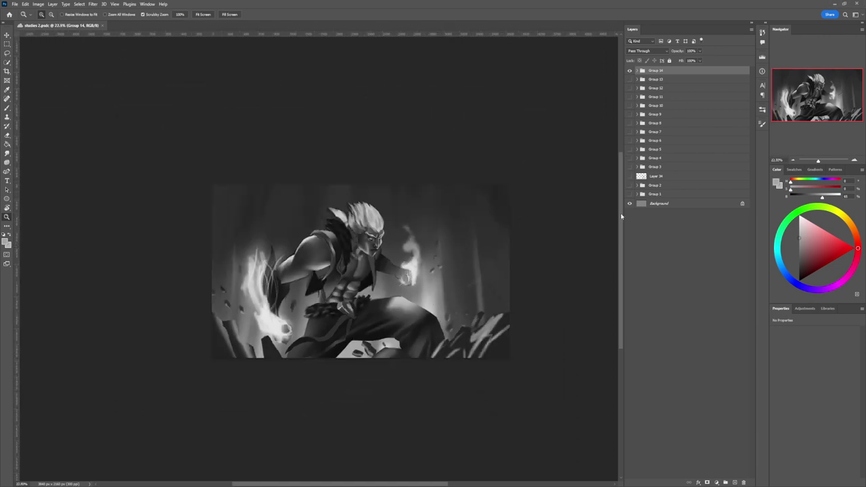
pyautogui.scroll(-2, 400, 318)
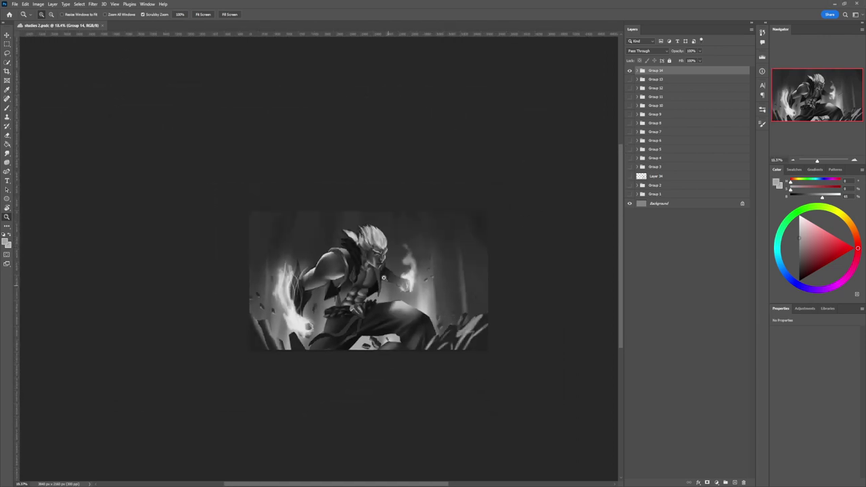
pyautogui.scroll(5, 369, 292)
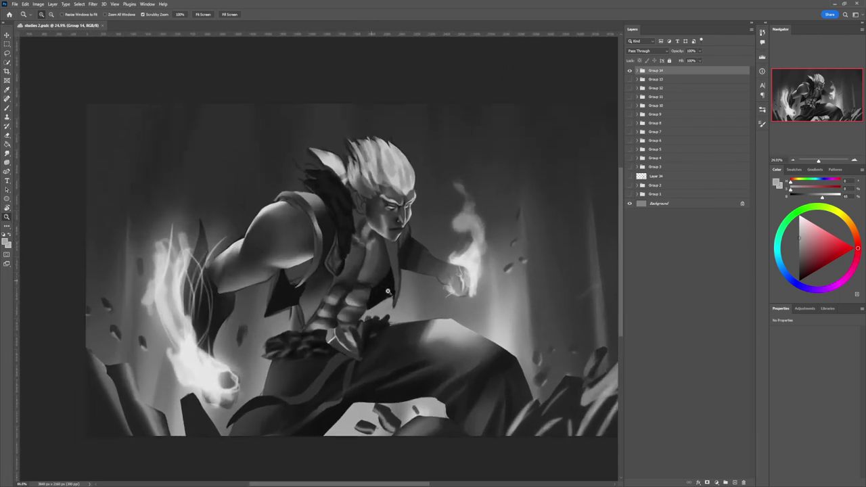
pyautogui.scroll(1, 390, 292)
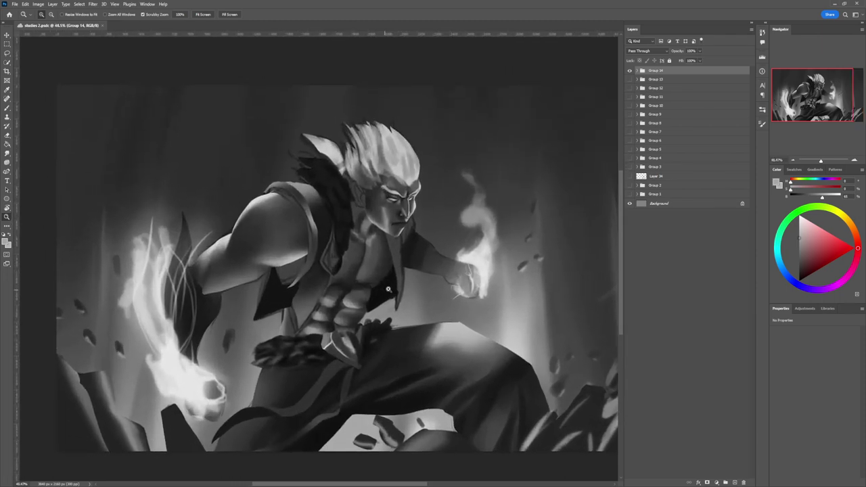
pyautogui.scroll(1, 382, 284)
pyautogui.press('l')
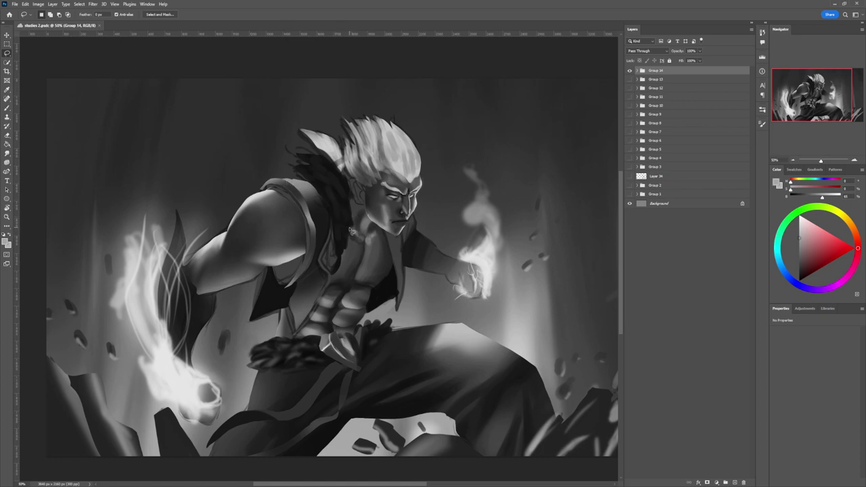
pyautogui.moveTo(386, 232)
pyautogui.mouseDown()
pyautogui.moveTo(392, 276)
pyautogui.moveTo(371, 298)
pyautogui.moveTo(355, 340)
pyautogui.moveTo(294, 341)
pyautogui.moveTo(321, 314)
pyautogui.moveTo(352, 226)
pyautogui.moveTo(383, 230)
pyautogui.mouseUp()
pyautogui.press('alt')
pyautogui.press('z')
pyautogui.moveTo(387, 299)
pyautogui.mouseDown()
pyautogui.moveTo(361, 275)
pyautogui.moveTo(402, 295)
pyautogui.moveTo(402, 304)
pyautogui.mouseUp()
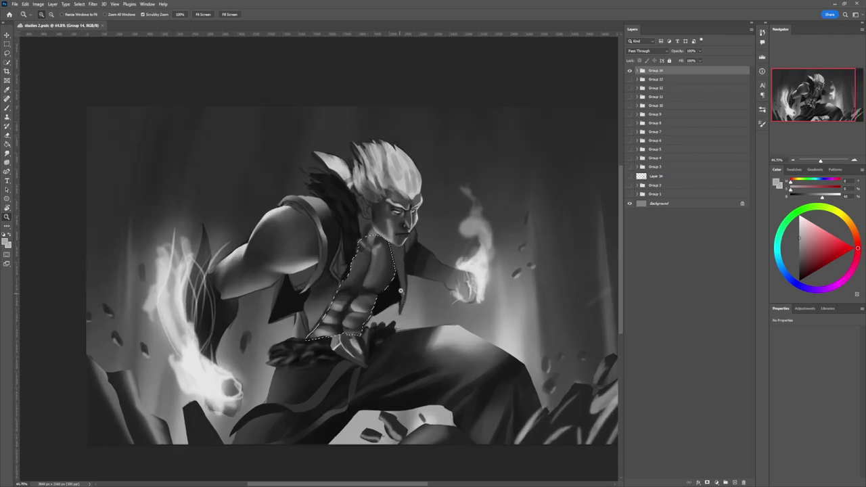
# Expand Group 14 and add a new layer above its Brightness/Contrast adjustment
pyautogui.press('b')
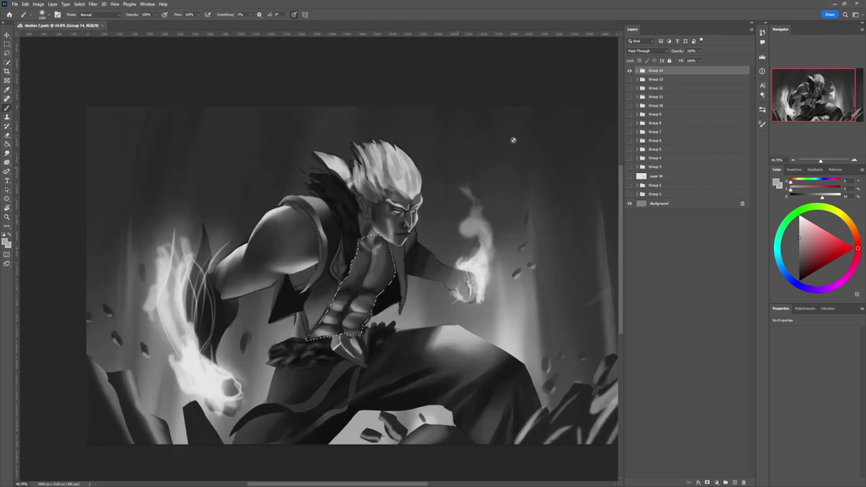
pyautogui.click(636, 70)
pyautogui.click(677, 90)
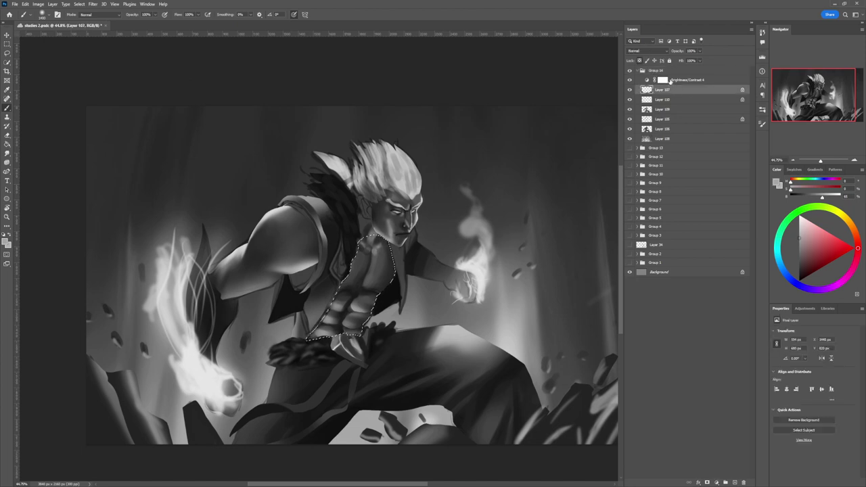
pyautogui.hotkey('ctrl', 'shift', 'alt', 'n')
# Brush a sampled dark grey over the selected chest and abdomen to flatten the old shading into an even base tone
pyautogui.press('[')
pyautogui.press('[')
pyautogui.press('[')
pyautogui.press('[')
pyautogui.press('[')
pyautogui.press('[')
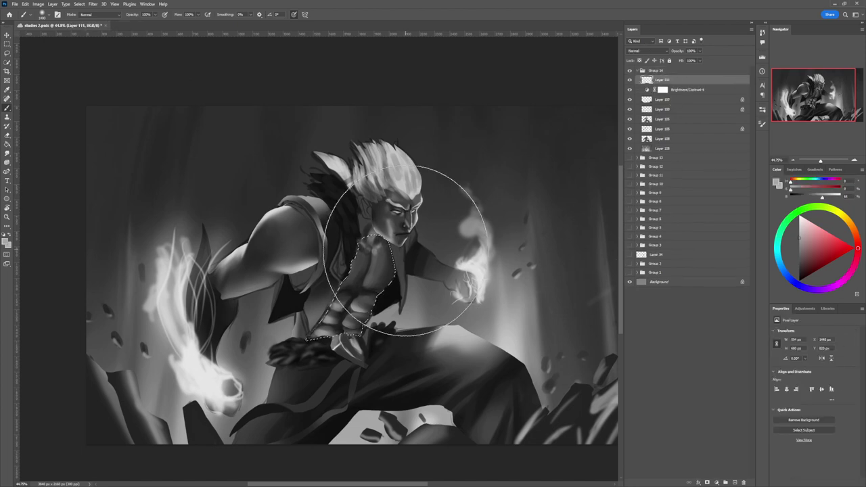
pyautogui.keyDown('alt'); pyautogui.click(379, 274); pyautogui.keyUp('alt')
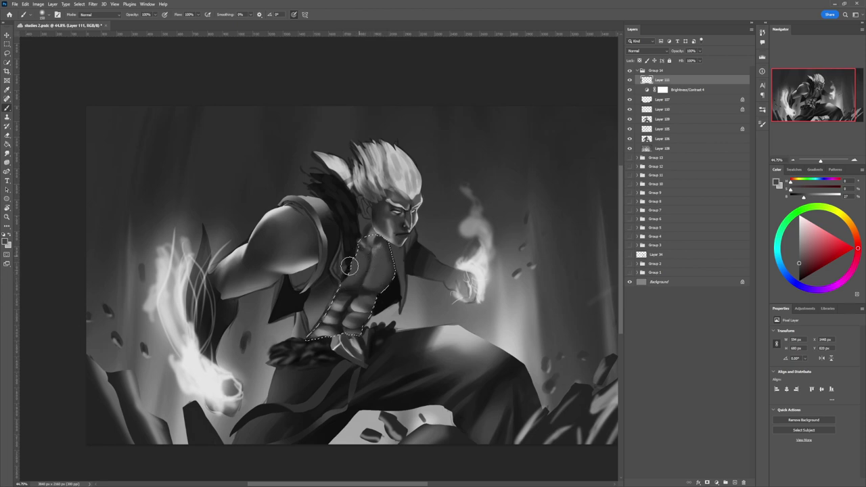
pyautogui.press('[')
pyautogui.press('[')
pyautogui.press('[')
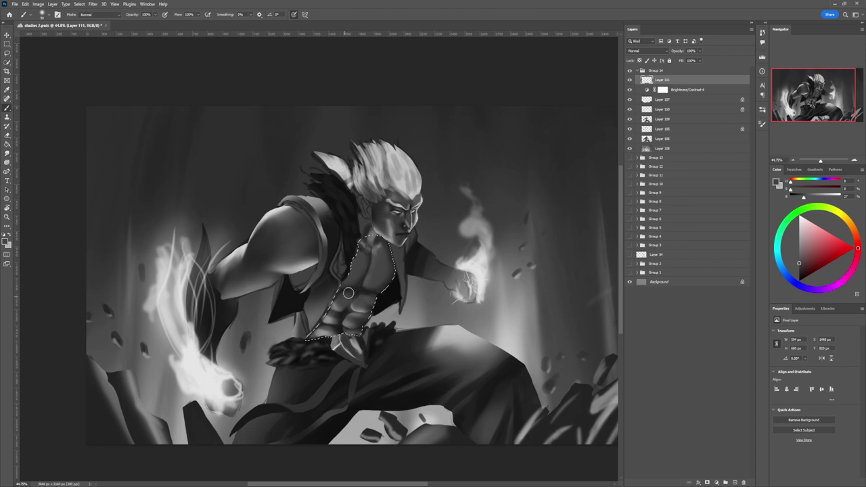
pyautogui.press(']')
pyautogui.press(']')
pyautogui.press(']')
pyautogui.moveTo(361, 311)
pyautogui.mouseDown()
pyautogui.moveTo(338, 315)
pyautogui.moveTo(352, 321)
pyautogui.moveTo(329, 326)
pyautogui.moveTo(337, 330)
pyautogui.moveTo(343, 307)
pyautogui.moveTo(330, 316)
pyautogui.moveTo(349, 323)
pyautogui.mouseUp()
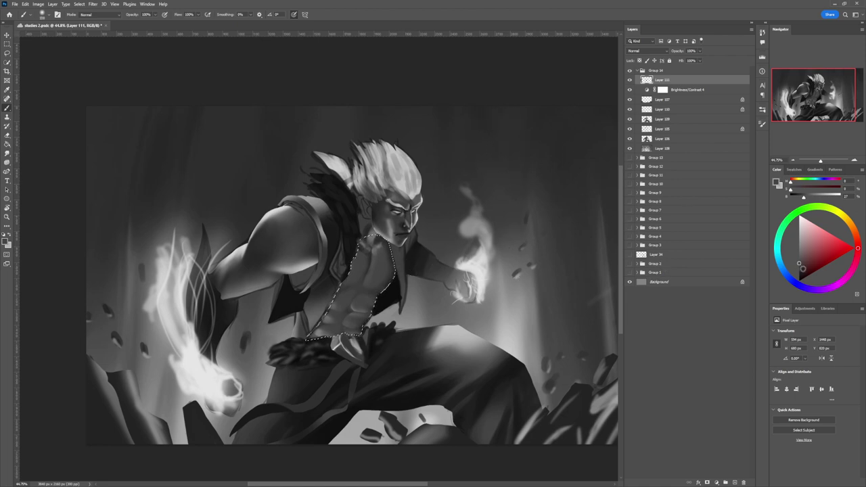
# Paint near-black lines down the middle of the chest and between the abdominal muscles inside the selection
pyautogui.click(799, 275)
pyautogui.press('[')
pyautogui.press('[')
pyautogui.press('[')
pyautogui.press('[')
pyautogui.press('[')
pyautogui.press('[')
pyautogui.press('[')
pyautogui.press('[')
pyautogui.press('[')
pyautogui.press('[')
pyautogui.press('[')
pyautogui.press('[')
pyautogui.press('[')
pyautogui.press('[')
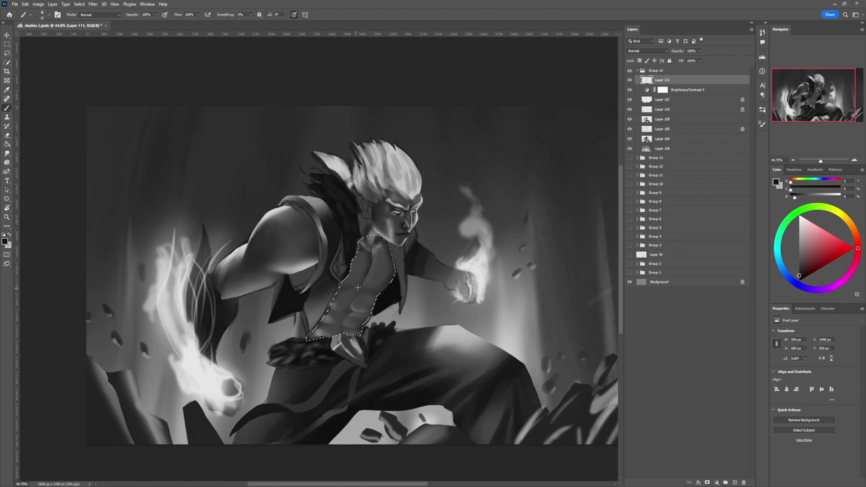
pyautogui.press(']')
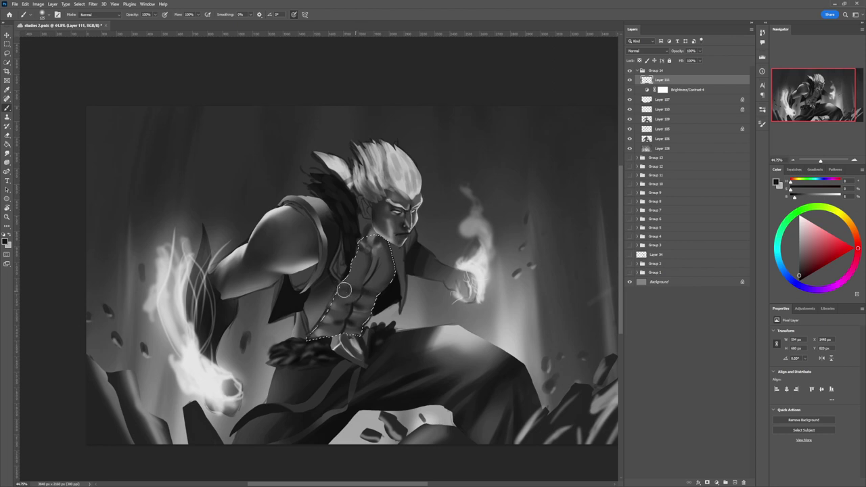
# Brush soft mid grey at 50% brightness over the selected chest and abdominal muscles and clear the selection
pyautogui.keyDown('alt'); pyautogui.click(364, 272); pyautogui.keyUp('alt')
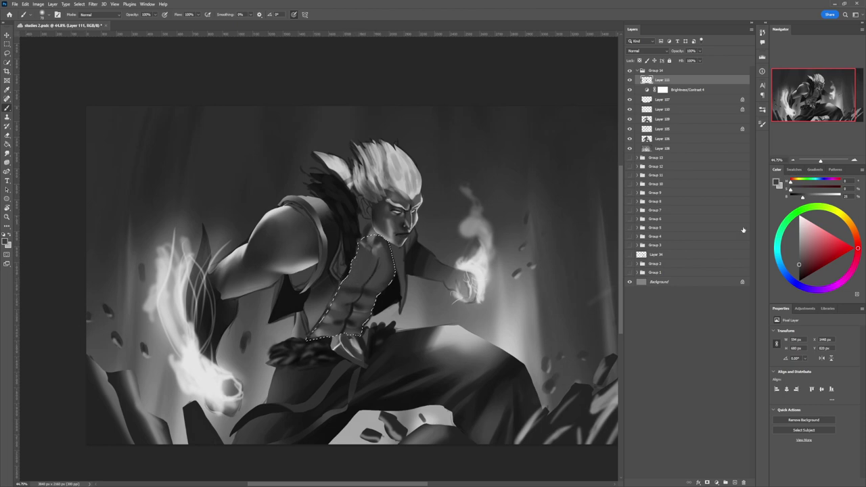
pyautogui.click(800, 247)
pyautogui.press(']')
pyautogui.press(']')
pyautogui.press(']')
pyautogui.press(']')
pyautogui.press(']')
pyautogui.press(']')
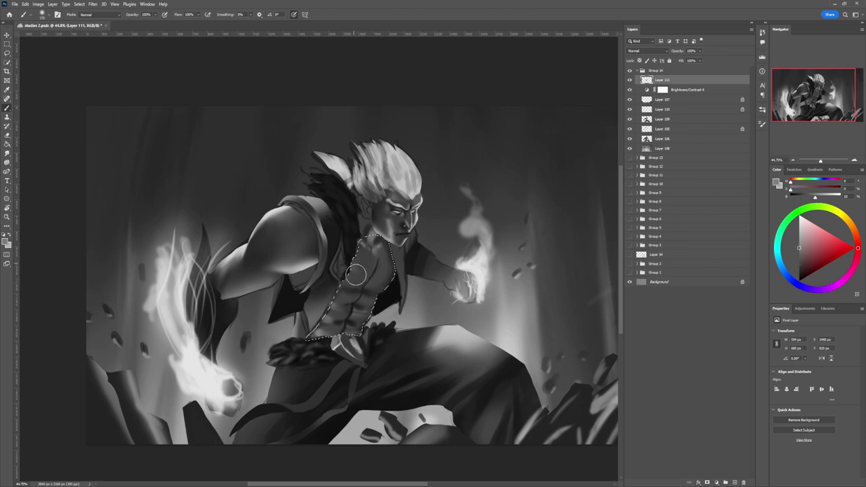
pyautogui.moveTo(352, 273)
pyautogui.mouseDown()
pyautogui.moveTo(386, 258)
pyautogui.moveTo(358, 292)
pyautogui.moveTo(332, 298)
pyautogui.mouseUp()
pyautogui.press('l')
pyautogui.hotkey('ctrl', 'd')
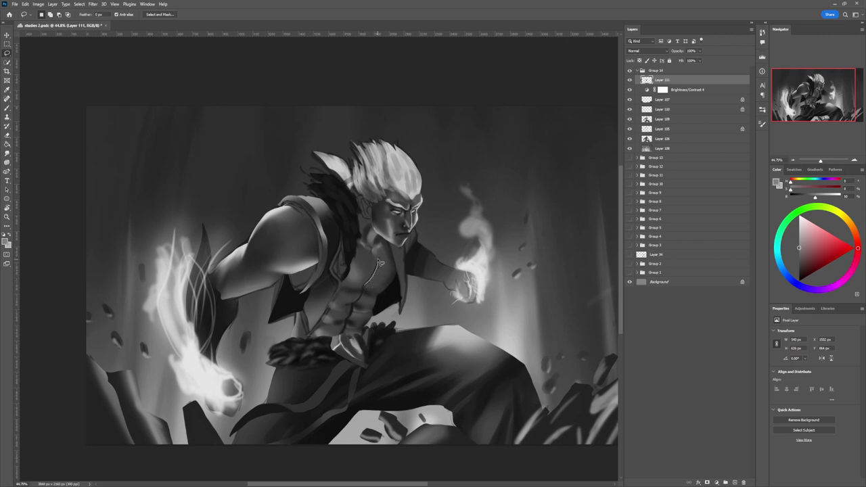
# Lasso the pectoral on the side of the raised flaming fist, lighten it with soft mid grey and deselect it
pyautogui.moveTo(379, 261)
pyautogui.mouseDown()
pyautogui.moveTo(395, 251)
pyautogui.moveTo(399, 275)
pyautogui.moveTo(382, 296)
pyautogui.moveTo(368, 292)
pyautogui.mouseUp()
pyautogui.press('b')
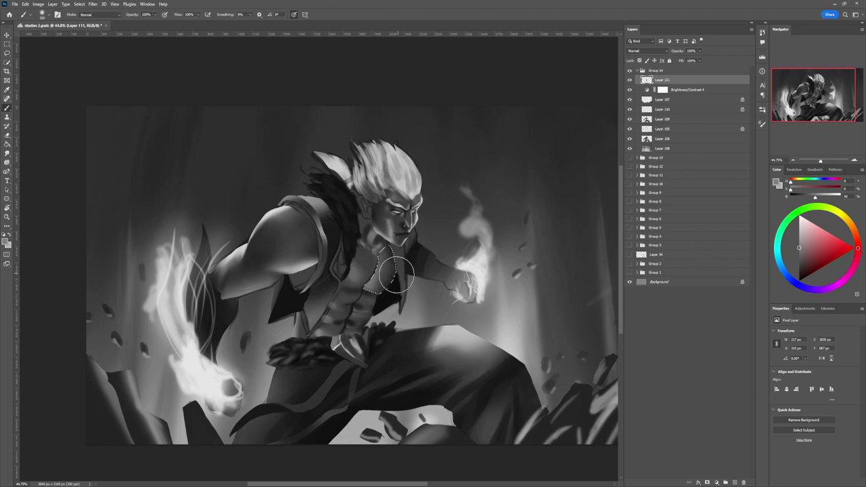
pyautogui.hotkey('ctrl', 'd')
pyautogui.press('l')
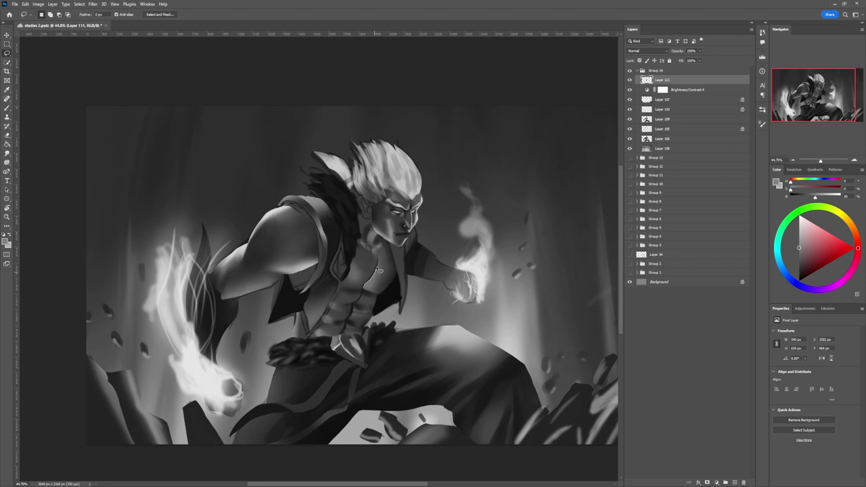
# Lasso the pectoral beside the fur collar, shade it with soft dark and sampled mid greys, and deselect it
pyautogui.moveTo(377, 258)
pyautogui.mouseDown()
pyautogui.moveTo(366, 247)
pyautogui.moveTo(360, 257)
pyautogui.mouseUp()
pyautogui.moveTo(364, 291); pyautogui.dragTo(363, 289)
pyautogui.press('b')
pyautogui.click(800, 268)
pyautogui.press(']')
pyautogui.press(']')
pyautogui.press(']')
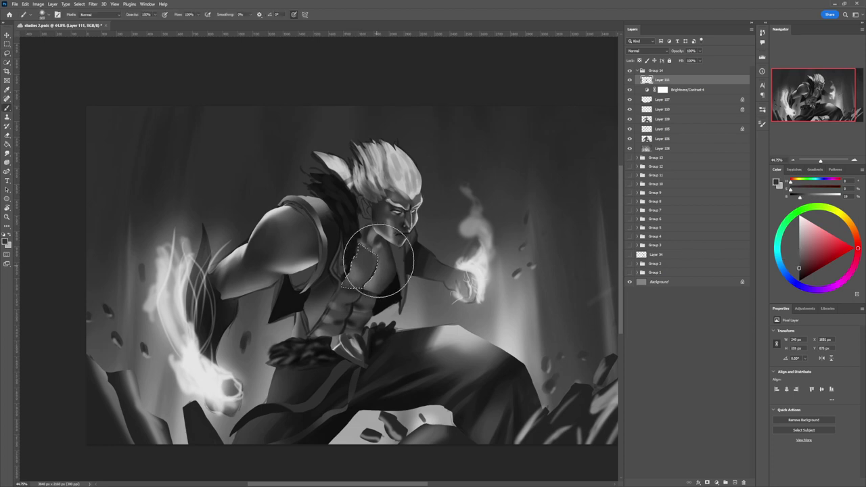
pyautogui.press('[')
pyautogui.press('[')
pyautogui.press('[')
pyautogui.press('[')
pyautogui.press('[')
pyautogui.press('[')
pyautogui.moveTo(379, 266)
pyautogui.mouseDown()
pyautogui.moveTo(369, 298)
pyautogui.moveTo(364, 264)
pyautogui.moveTo(361, 273)
pyautogui.mouseUp()
pyautogui.keyDown('alt'); pyautogui.click(358, 273); pyautogui.keyUp('alt')
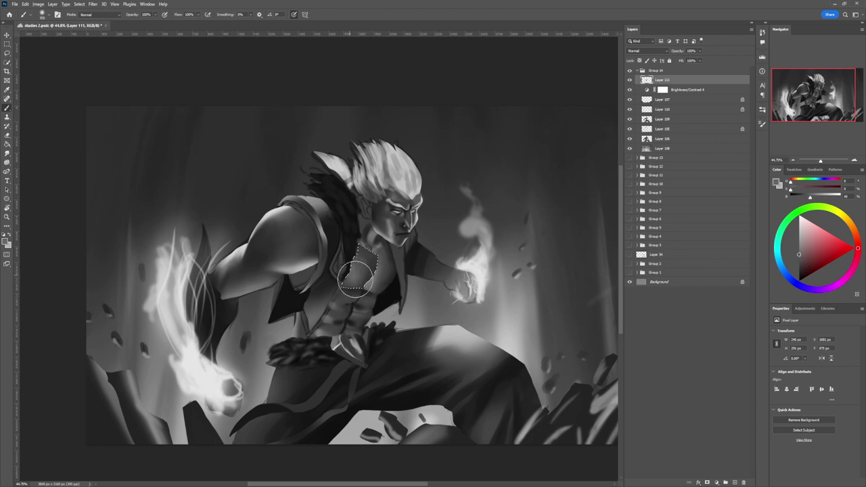
pyautogui.keyDown('alt'); pyautogui.click(369, 259); pyautogui.keyUp('alt')
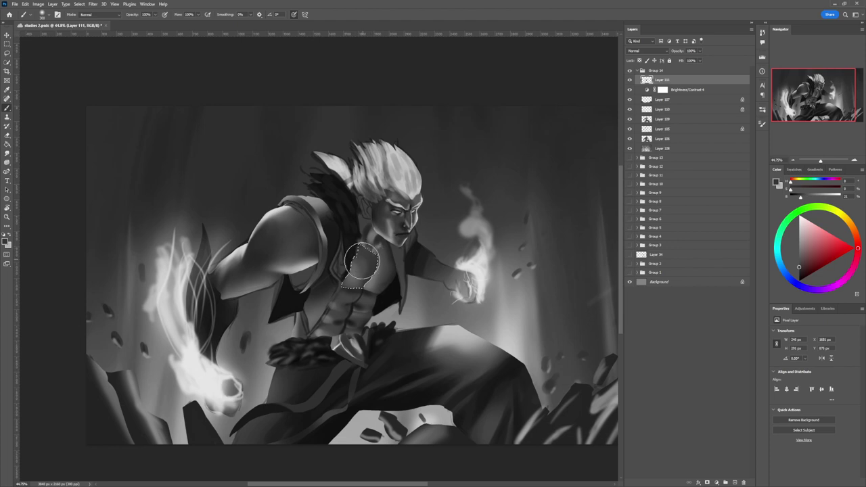
pyautogui.press('l')
pyautogui.hotkey('ctrl', 'd')
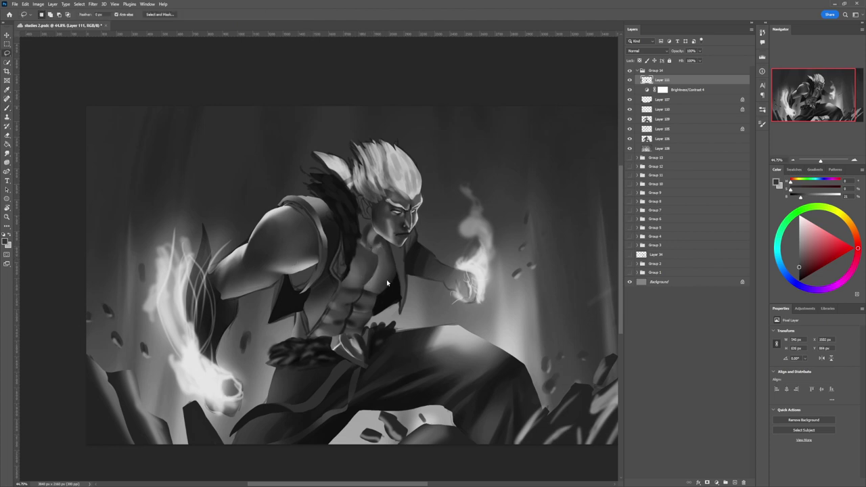
# Lasso the abdominal column on the raised fist's side, brush light grey at 70% brightness into it and deselect
pyautogui.press('z')
pyautogui.moveTo(390, 291); pyautogui.dragTo(360, 289)
pyautogui.scroll(4, 392, 288)
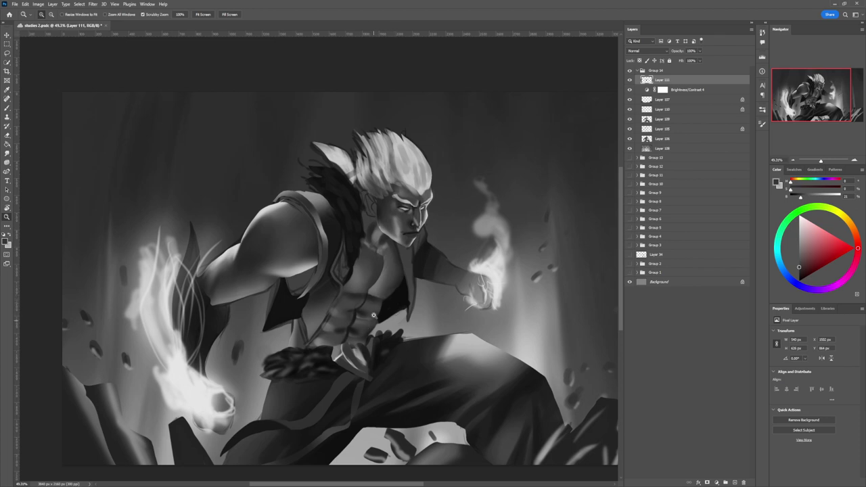
pyautogui.press('l')
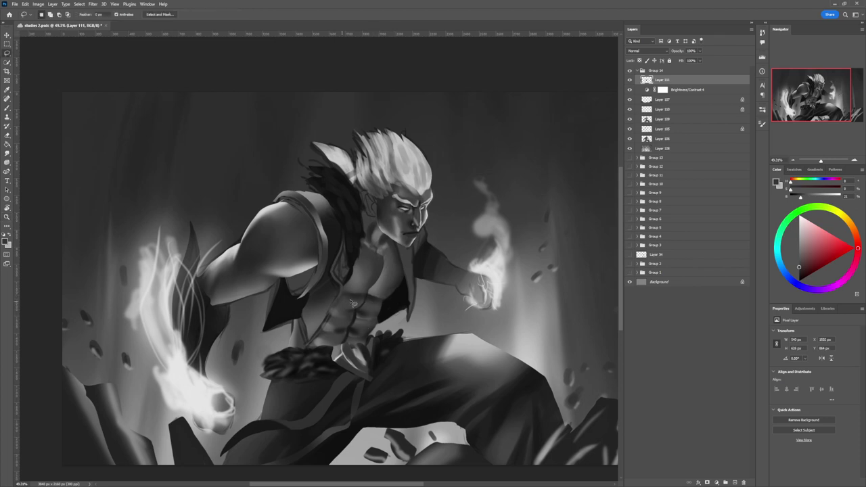
pyautogui.moveTo(370, 298)
pyautogui.mouseDown()
pyautogui.moveTo(346, 346)
pyautogui.moveTo(375, 337)
pyautogui.moveTo(387, 303)
pyautogui.moveTo(371, 297)
pyautogui.mouseUp()
pyautogui.press('b')
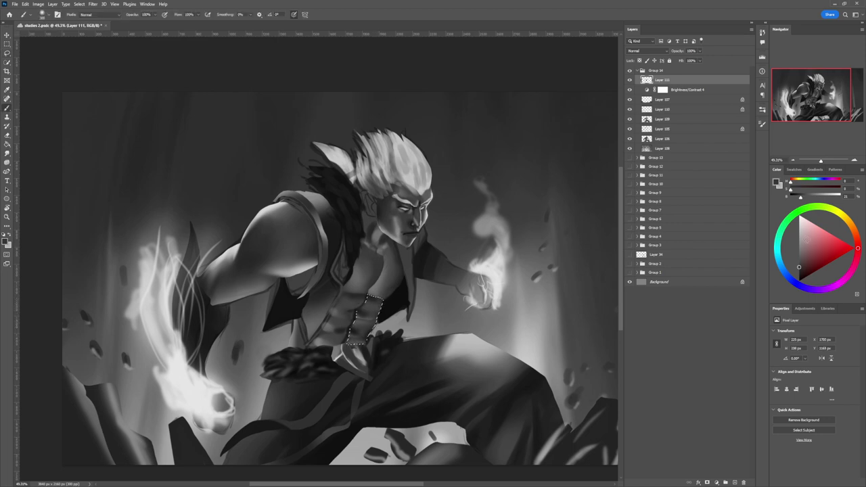
pyautogui.click(799, 236)
pyautogui.moveTo(351, 322)
pyautogui.mouseDown()
pyautogui.moveTo(358, 299)
pyautogui.moveTo(356, 333)
pyautogui.mouseUp()
pyautogui.hotkey('ctrl', 'd')
pyautogui.press('l')
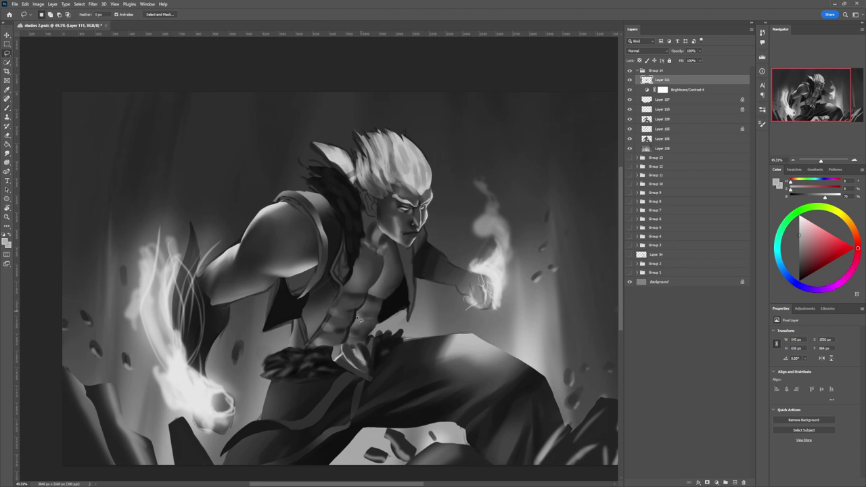
# Darken the folds between the abdominal muscles on the raised fist's side, masking one muscle with a lasso selection
pyautogui.press('b')
pyautogui.click(800, 269)
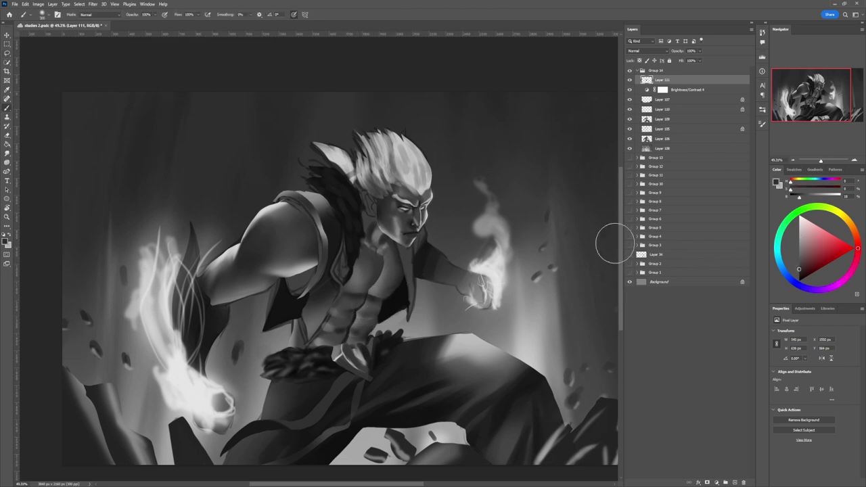
pyautogui.press('[')
pyautogui.press('[')
pyautogui.moveTo(370, 300); pyautogui.dragTo(369, 305)
pyautogui.press('l')
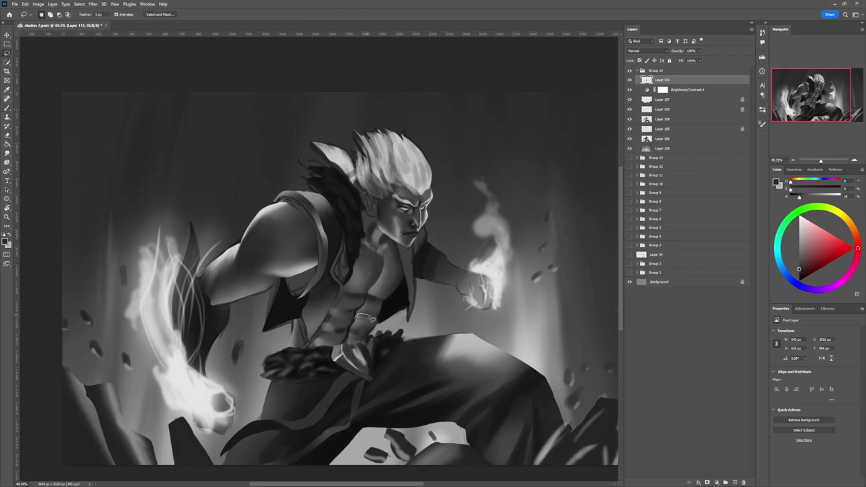
pyautogui.moveTo(377, 324)
pyautogui.mouseDown()
pyautogui.moveTo(354, 338)
pyautogui.moveTo(370, 316)
pyautogui.moveTo(359, 314)
pyautogui.moveTo(371, 320)
pyautogui.moveTo(356, 314)
pyautogui.moveTo(381, 320)
pyautogui.mouseUp()
pyautogui.press('b')
pyautogui.press('l')
pyautogui.hotkey('ctrl', 'd')
pyautogui.press('b')
pyautogui.keyDown('alt'); pyautogui.click(355, 315); pyautogui.keyUp('alt')
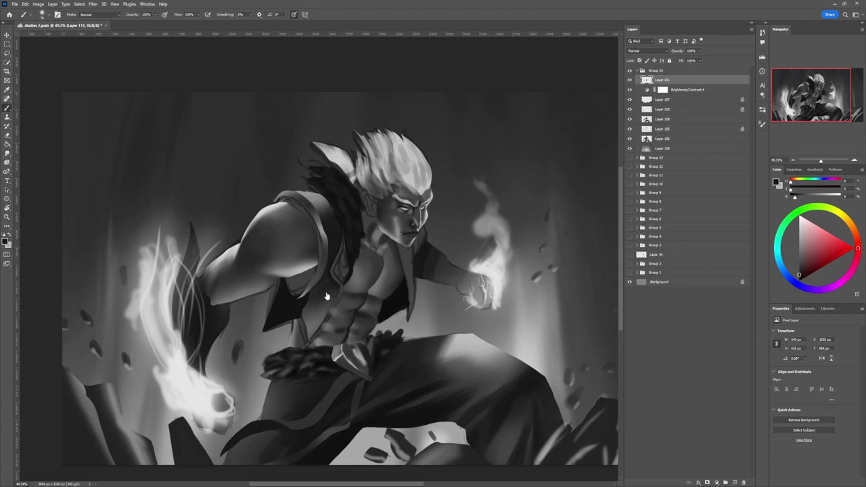
# Lasso the abdominal column nearest the lowered arm, darken it with a large soft brush and add mid grey muscle highlights
pyautogui.press('l')
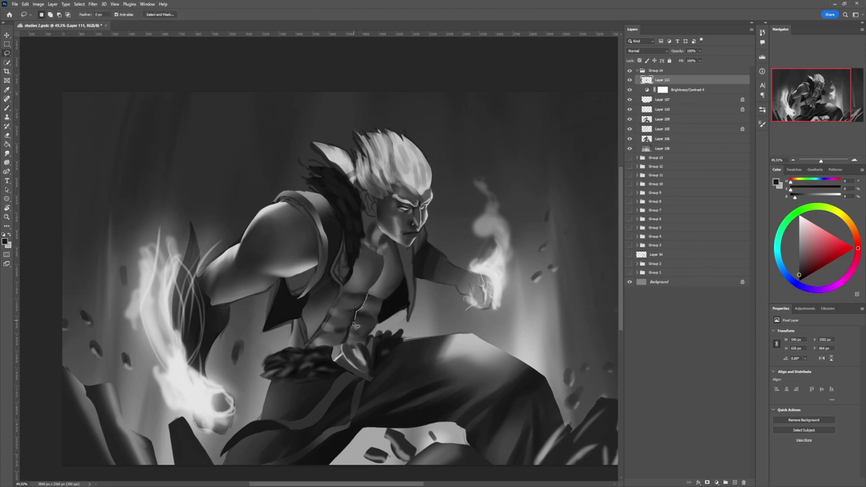
pyautogui.moveTo(355, 326)
pyautogui.mouseDown()
pyautogui.moveTo(348, 345)
pyautogui.moveTo(322, 349)
pyautogui.moveTo(338, 303)
pyautogui.moveTo(374, 298)
pyautogui.moveTo(347, 318)
pyautogui.moveTo(360, 299)
pyautogui.moveTo(342, 348)
pyautogui.mouseUp()
pyautogui.press('b')
pyautogui.press(']')
pyautogui.press(']')
pyautogui.press(']')
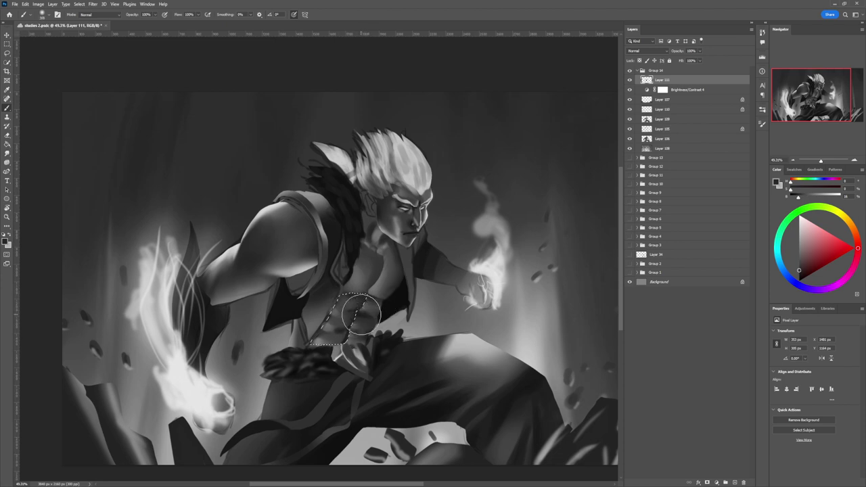
pyautogui.moveTo(360, 311)
pyautogui.mouseDown()
pyautogui.moveTo(327, 342)
pyautogui.moveTo(341, 346)
pyautogui.moveTo(326, 342)
pyautogui.moveTo(346, 336)
pyautogui.moveTo(329, 325)
pyautogui.moveTo(350, 329)
pyautogui.moveTo(335, 313)
pyautogui.moveTo(356, 310)
pyautogui.moveTo(345, 304)
pyautogui.moveTo(390, 299)
pyautogui.moveTo(340, 304)
pyautogui.moveTo(355, 308)
pyautogui.moveTo(338, 299)
pyautogui.moveTo(371, 314)
pyautogui.moveTo(336, 325)
pyautogui.moveTo(361, 326)
pyautogui.moveTo(341, 343)
pyautogui.moveTo(400, 309)
pyautogui.moveTo(390, 284)
pyautogui.moveTo(325, 342)
pyautogui.mouseUp()
pyautogui.click(799, 248)
pyautogui.press('[')
pyautogui.press('[')
pyautogui.press('[')
pyautogui.keyDown('alt'); pyautogui.click(360, 314); pyautogui.keyUp('alt')
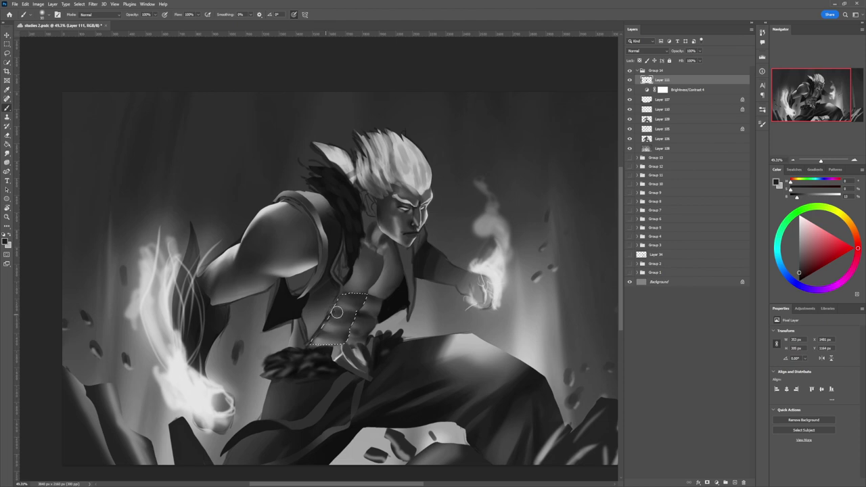
# Brush sampled dark grey into the folds of the selected abdominal column with varied brush sizes and clear the selection
pyautogui.press(']')
pyautogui.press(']')
pyautogui.press(']')
pyautogui.press('[')
pyautogui.press('[')
pyautogui.press('[')
pyautogui.press('[')
pyautogui.press('[')
pyautogui.press('[')
pyautogui.press('[')
pyautogui.press('[')
pyautogui.press(']')
pyautogui.press(']')
pyautogui.press(']')
pyautogui.press(']')
pyautogui.press(']')
pyautogui.press(']')
pyautogui.moveTo(326, 334); pyautogui.dragTo(338, 335)
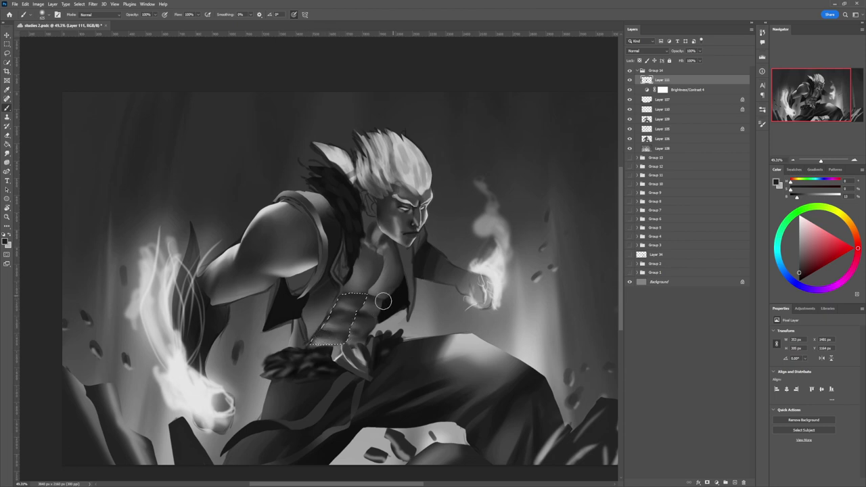
pyautogui.hotkey('ctrl', 'd')
pyautogui.press('l')
pyautogui.press('z')
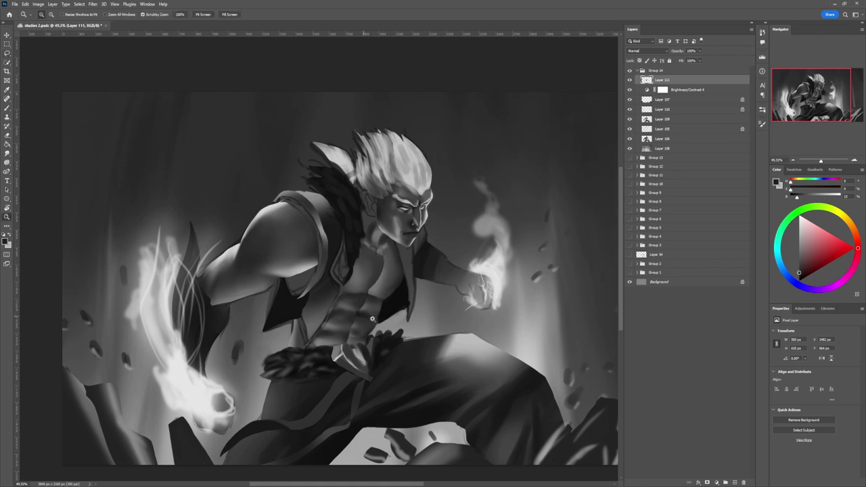
# Check the full composition and blend the centre line and inner edges of the pectorals with greys sampled from the chest
pyautogui.scroll(-5, 372, 321)
pyautogui.scroll(5, 443, 285)
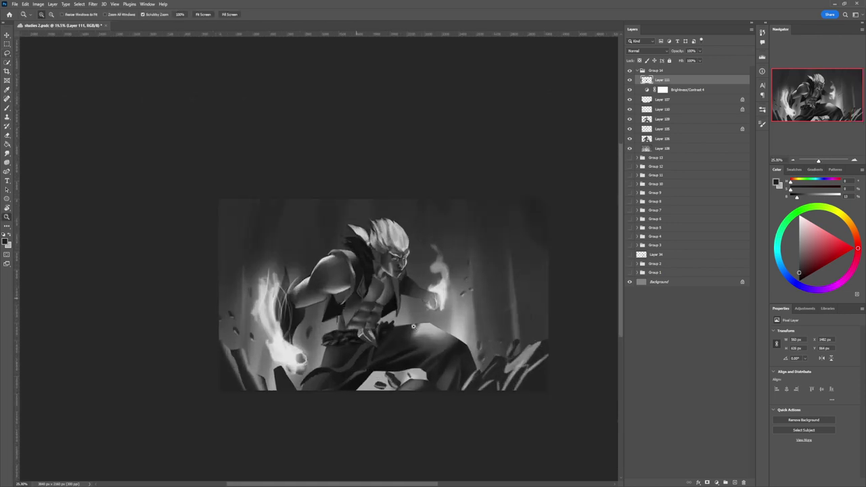
pyautogui.scroll(2, 389, 284)
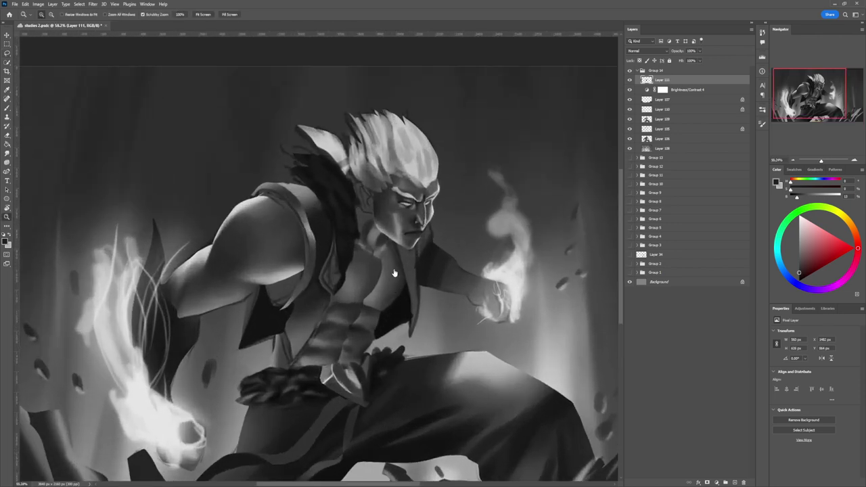
pyautogui.press('b')
pyautogui.keyDown('alt'); pyautogui.click(387, 263); pyautogui.keyUp('alt')
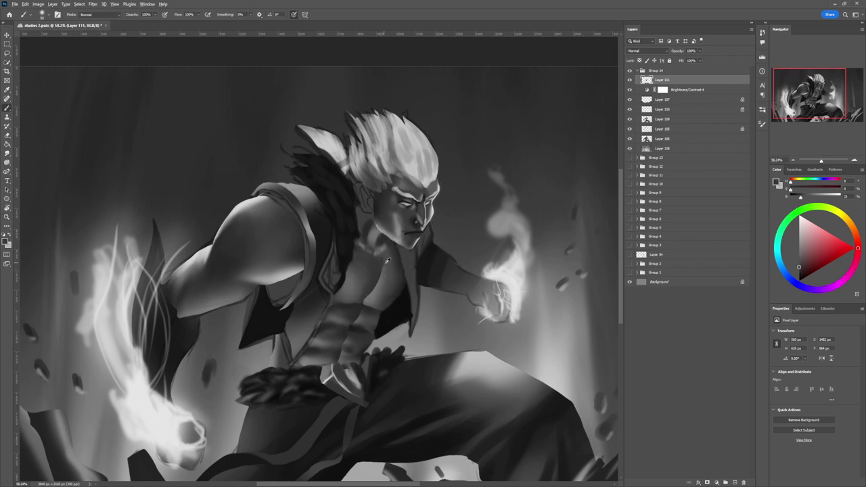
pyautogui.keyDown('alt'); pyautogui.click(387, 260); pyautogui.keyUp('alt')
pyautogui.keyDown('alt'); pyautogui.click(380, 272); pyautogui.keyUp('alt')
pyautogui.keyDown('alt'); pyautogui.click(380, 283); pyautogui.keyUp('alt')
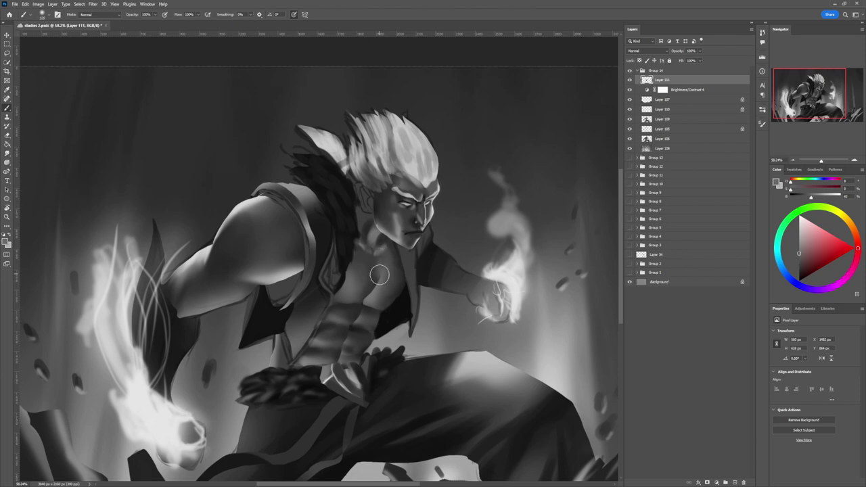
pyautogui.keyDown('alt'); pyautogui.click(380, 285); pyautogui.keyUp('alt')
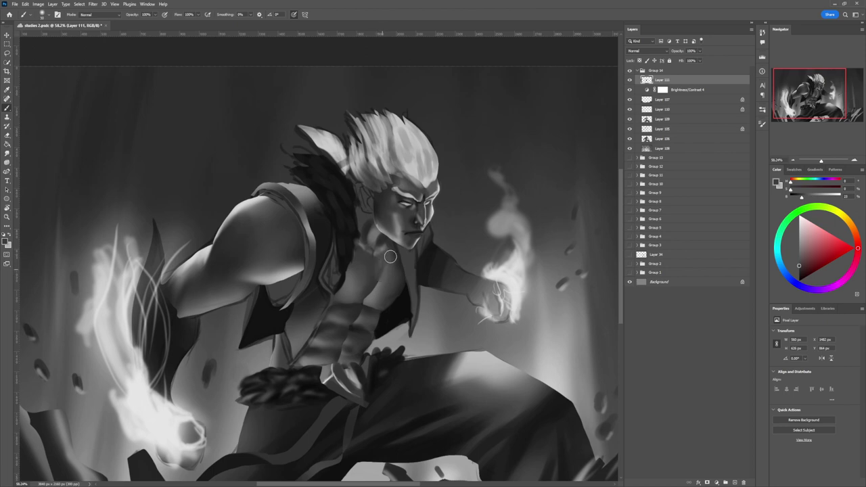
pyautogui.press(']')
pyautogui.press(']')
pyautogui.press(']')
pyautogui.press(']')
pyautogui.press(']')
pyautogui.press(']')
pyautogui.moveTo(389, 261); pyautogui.dragTo(385, 272)
pyautogui.keyDown('alt'); pyautogui.click(383, 280); pyautogui.keyUp('alt')
# Examine the full composition at reduced size to judge how the repainted torso reads
pyautogui.hotkey('ctrl', 'space')
pyautogui.moveTo(382, 290); pyautogui.dragTo(341, 288)
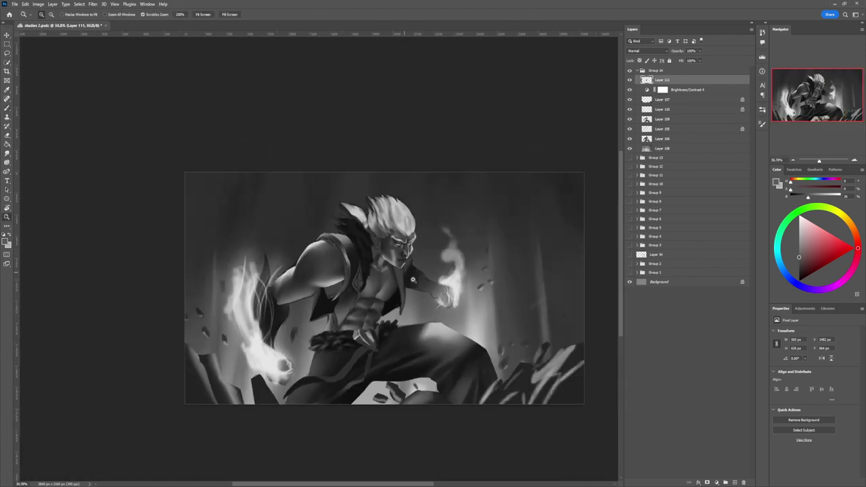
pyautogui.moveTo(417, 277)
pyautogui.mouseDown()
pyautogui.moveTo(409, 268)
pyautogui.moveTo(399, 274)
pyautogui.moveTo(431, 271)
pyautogui.mouseUp()
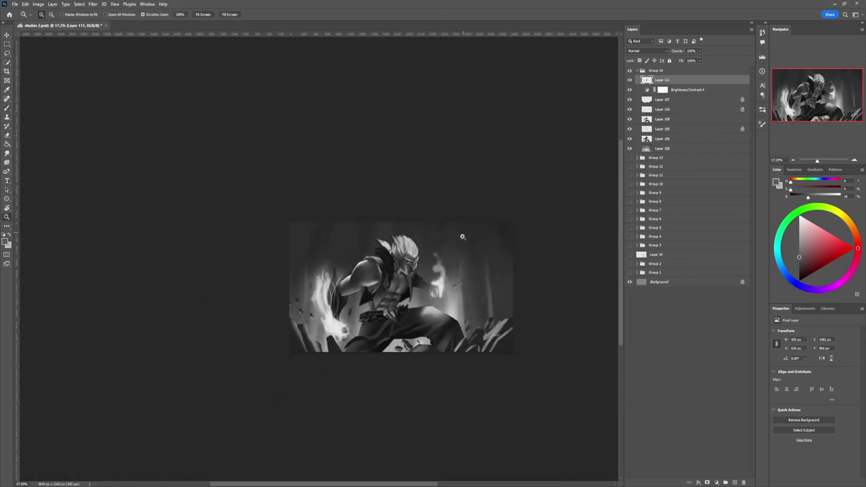
pyautogui.keyDown('alt'); pyautogui.click(438, 300); pyautogui.keyUp('alt')
pyautogui.click(441, 285)
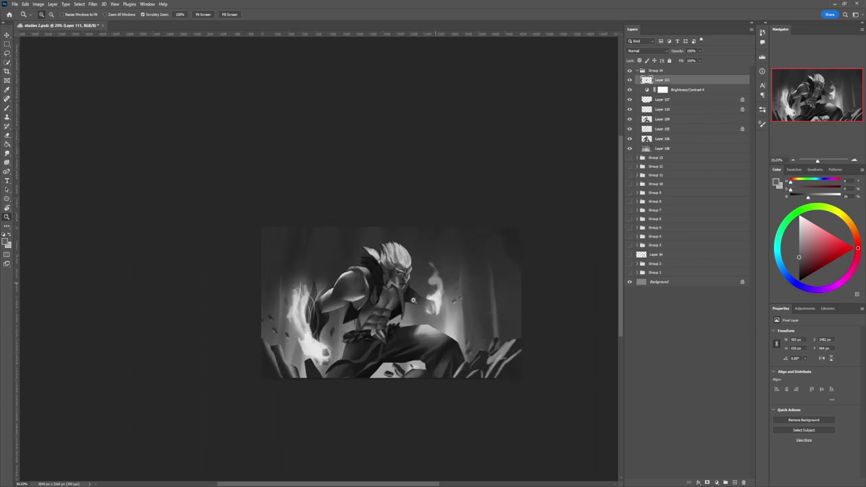
# Paint darker grey into the folds and centre line of the abdominal muscles with a progressively smaller brush
pyautogui.click(415, 302)
pyautogui.press('b')
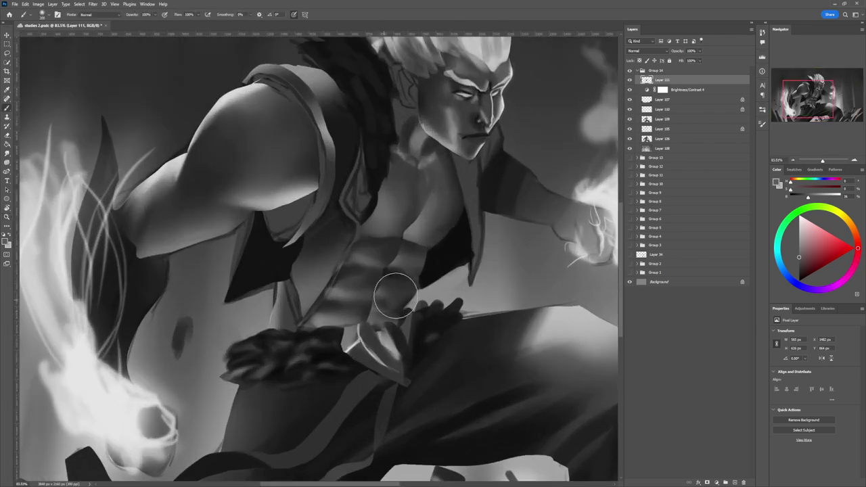
pyautogui.click(799, 270)
pyautogui.press('[')
pyautogui.press('[')
pyautogui.press('[')
pyautogui.press('[')
pyautogui.press('[')
pyautogui.press('[')
pyautogui.press('[')
pyautogui.press('[')
pyautogui.press('[')
pyautogui.press('[')
pyautogui.press('[')
pyautogui.press('[')
pyautogui.press('[')
pyautogui.press('[')
pyautogui.press('[')
pyautogui.click(798, 273)
pyautogui.keyDown('alt'); pyautogui.click(372, 311); pyautogui.keyUp('alt')
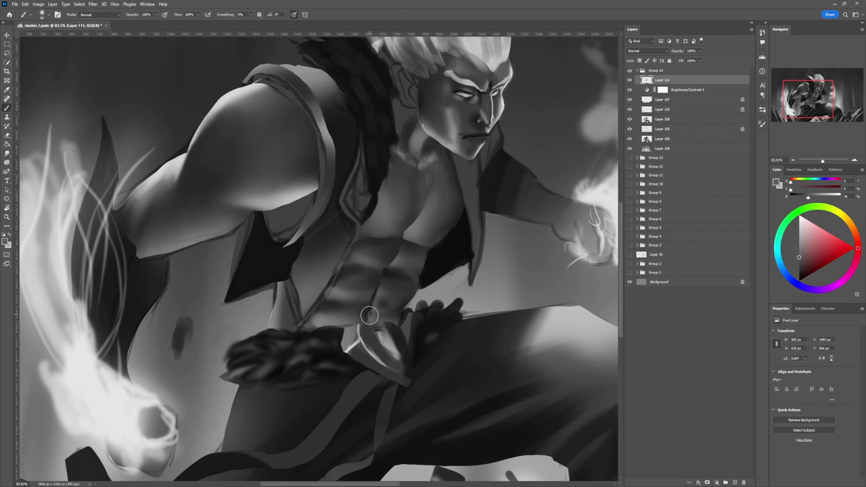
# Deepen the lower end of the abdominal centre line with sampled dark grey, varying the brush size
pyautogui.keyDown('alt'); pyautogui.click(369, 311); pyautogui.keyUp('alt')
pyautogui.press(']')
pyautogui.press(']')
pyautogui.press(']')
pyautogui.press(']')
pyautogui.press(']')
pyautogui.press('[')
pyautogui.press('[')
pyautogui.press('[')
pyautogui.press('[')
pyautogui.press('[')
pyautogui.press('[')
pyautogui.press('[')
pyautogui.press('[')
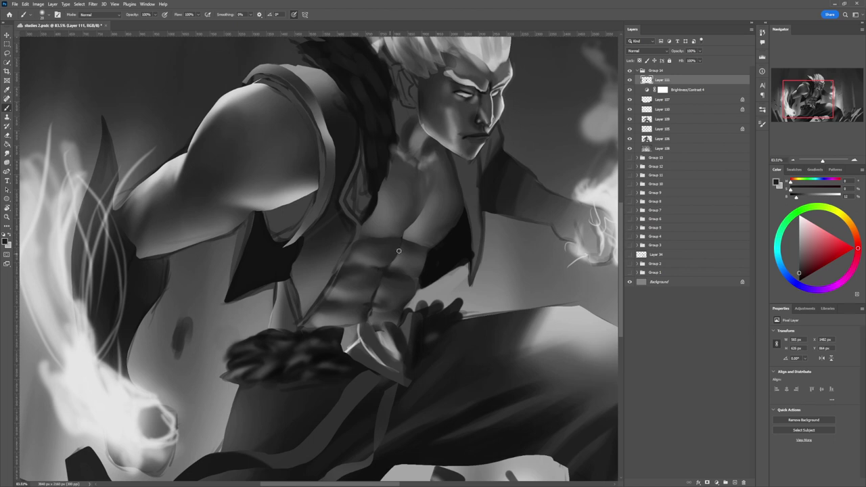
# Lasso the angular trim along the open vest beside the raised shoulder and paint it with light grey sampled from the armhole trim
pyautogui.press('l')
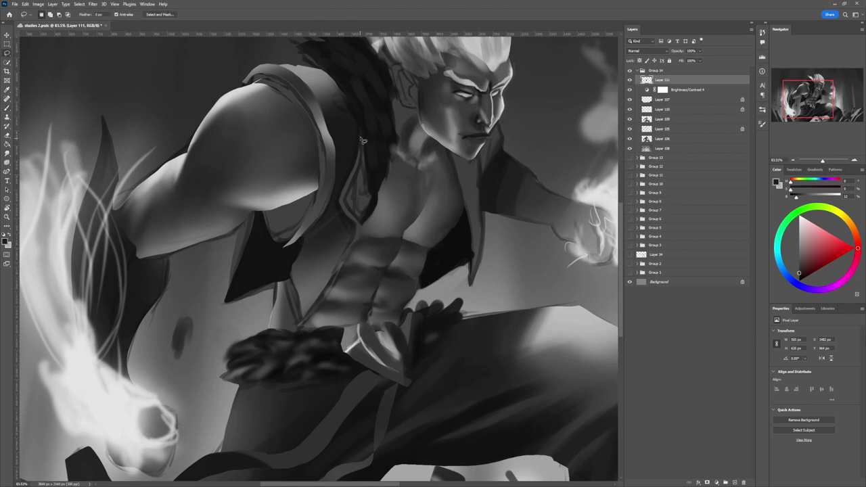
pyautogui.moveTo(362, 133)
pyautogui.mouseDown()
pyautogui.moveTo(347, 201)
pyautogui.moveTo(363, 222)
pyautogui.moveTo(359, 241)
pyautogui.moveTo(311, 319)
pyautogui.moveTo(287, 289)
pyautogui.moveTo(301, 317)
pyautogui.moveTo(317, 306)
pyautogui.moveTo(353, 240)
pyautogui.moveTo(359, 223)
pyautogui.moveTo(343, 209)
pyautogui.moveTo(360, 138)
pyautogui.mouseUp()
pyautogui.press('b')
pyautogui.keyDown('alt'); pyautogui.click(328, 135); pyautogui.keyUp('alt')
pyautogui.moveTo(353, 150)
pyautogui.mouseDown()
pyautogui.moveTo(324, 289)
pyautogui.moveTo(306, 225)
pyautogui.mouseUp()
pyautogui.press(']')
pyautogui.press(']')
pyautogui.press(']')
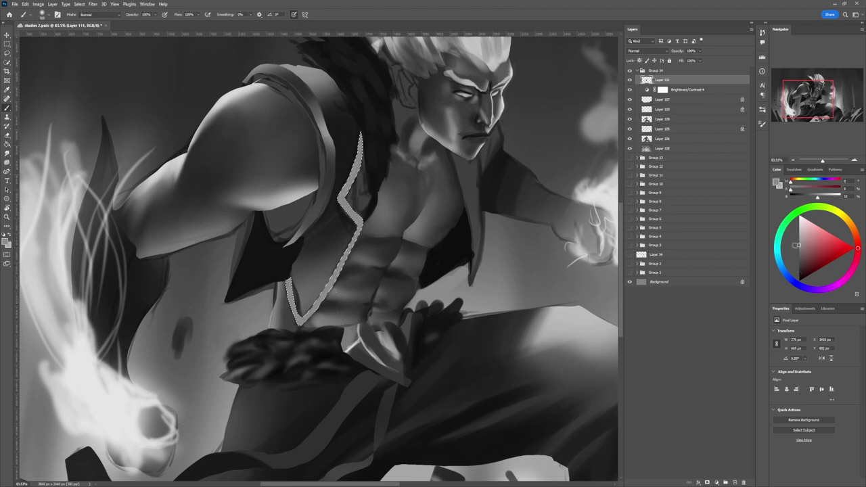
# Shade the upper section of the selected vest trim with near-black grey at 12% brightness, using a soft brush at varied sizes
pyautogui.moveTo(798, 246); pyautogui.dragTo(799, 273)
pyautogui.press('[')
pyautogui.press('[')
pyautogui.moveTo(369, 151); pyautogui.dragTo(379, 174)
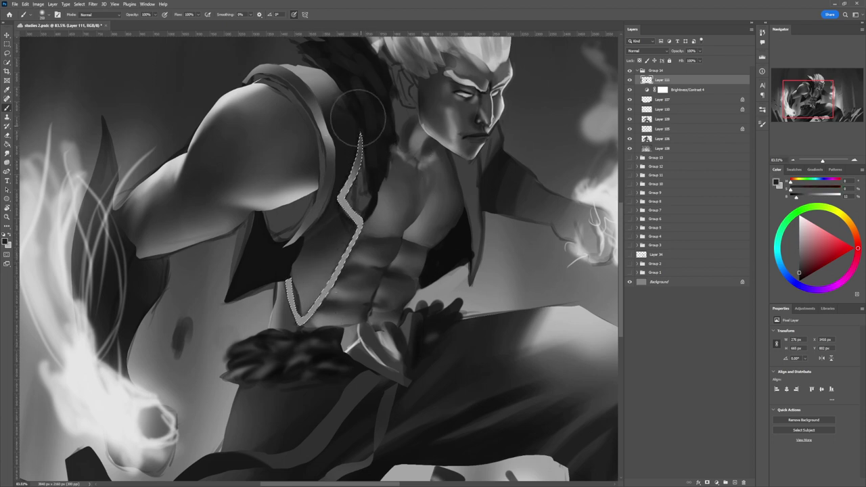
pyautogui.moveTo(358, 117); pyautogui.dragTo(383, 195)
pyautogui.press('[')
pyautogui.press('[')
pyautogui.press('[')
pyautogui.press('[')
pyautogui.press('[')
pyautogui.moveTo(368, 164); pyautogui.dragTo(353, 195)
pyautogui.press(']')
pyautogui.press(']')
pyautogui.press(']')
pyautogui.press(']')
pyautogui.press(']')
pyautogui.press(']')
pyautogui.press(']')
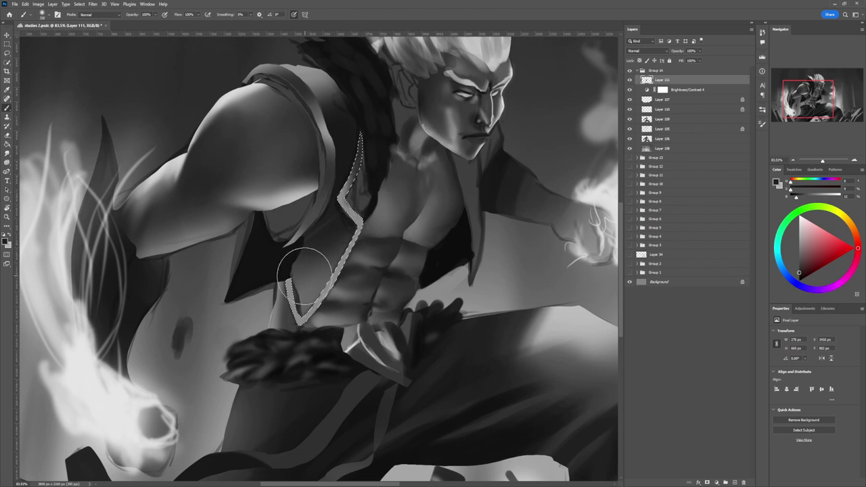
# Darken the lower point and long diagonal section of the selected vest trim with the near-black brush at varied sizes
pyautogui.moveTo(291, 263); pyautogui.dragTo(293, 280)
pyautogui.press('[')
pyautogui.press('[')
pyautogui.press('[')
pyautogui.press(']')
pyautogui.press(']')
pyautogui.press(']')
pyautogui.press(']')
pyautogui.press(']')
pyautogui.press(']')
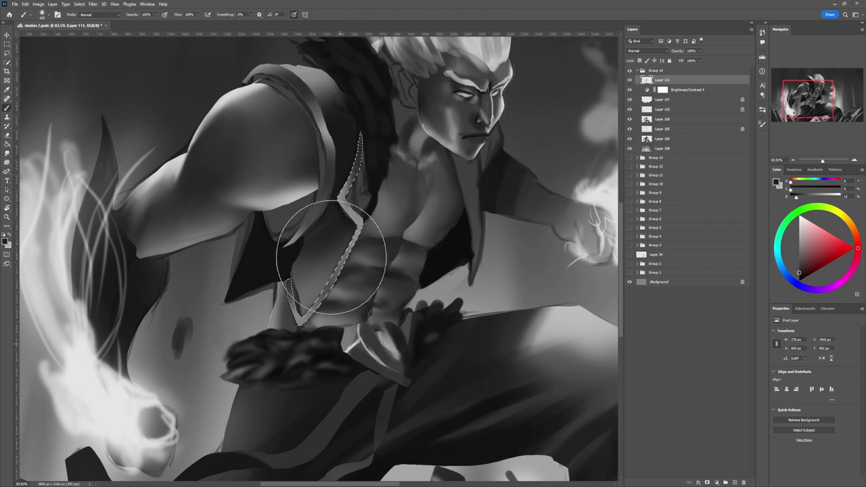
pyautogui.press('[')
pyautogui.press('[')
pyautogui.press('[')
pyautogui.press('[')
pyautogui.press('[')
pyautogui.press('[')
pyautogui.press('[')
pyautogui.moveTo(332, 257)
pyautogui.mouseDown()
pyautogui.moveTo(346, 325)
pyautogui.moveTo(326, 247)
pyautogui.moveTo(318, 276)
pyautogui.moveTo(337, 255)
pyautogui.mouseUp()
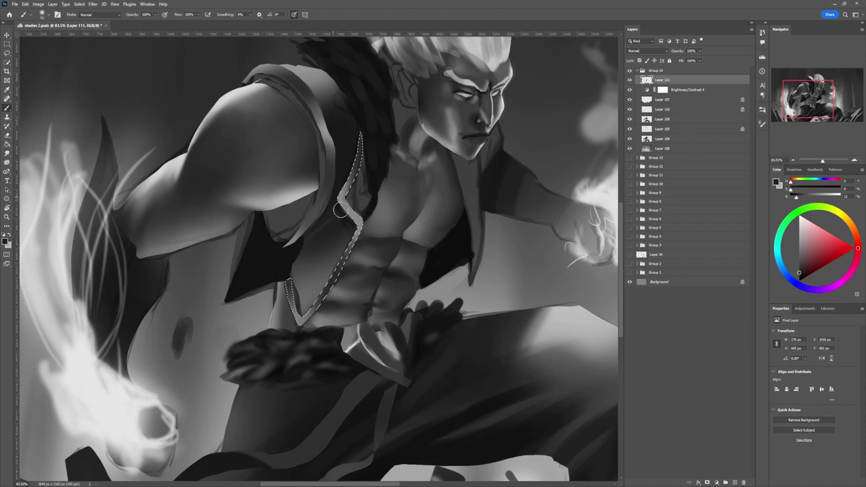
# Lasso a narrow strip along the opposite vest edge below the chin and brush it with light grey sampled from the fist flame
pyautogui.press('z')
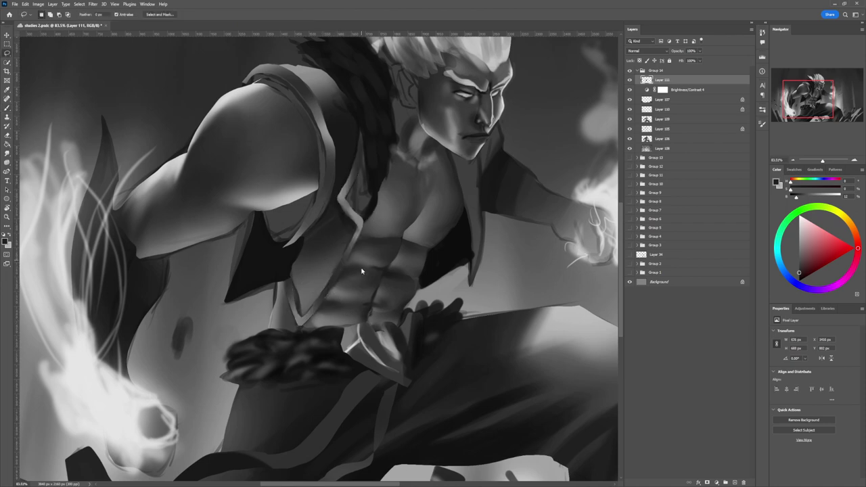
pyautogui.hotkey('ctrl', '0')
pyautogui.moveTo(394, 287); pyautogui.dragTo(404, 238)
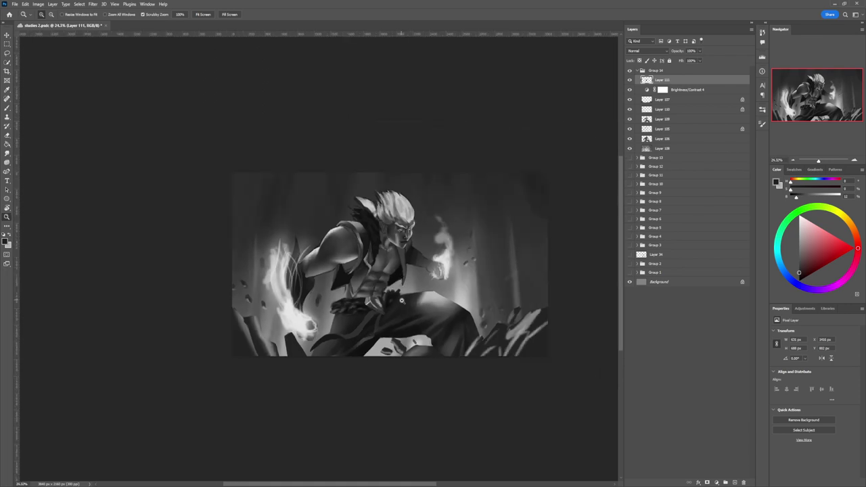
pyautogui.keyDown('alt'); pyautogui.click(402, 300); pyautogui.keyUp('alt')
pyautogui.moveTo(399, 296); pyautogui.dragTo(433, 275)
pyautogui.press('l')
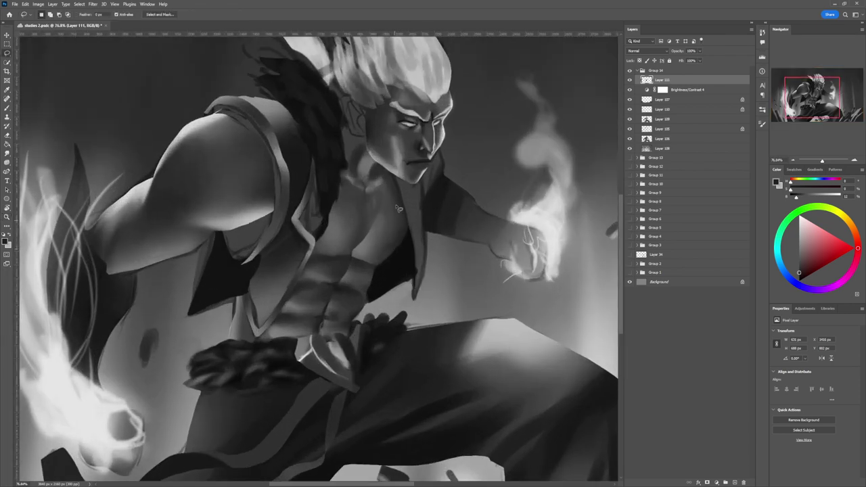
pyautogui.moveTo(393, 178)
pyautogui.mouseDown()
pyautogui.moveTo(413, 296)
pyautogui.moveTo(414, 235)
pyautogui.moveTo(395, 175)
pyautogui.mouseUp()
pyautogui.press('b')
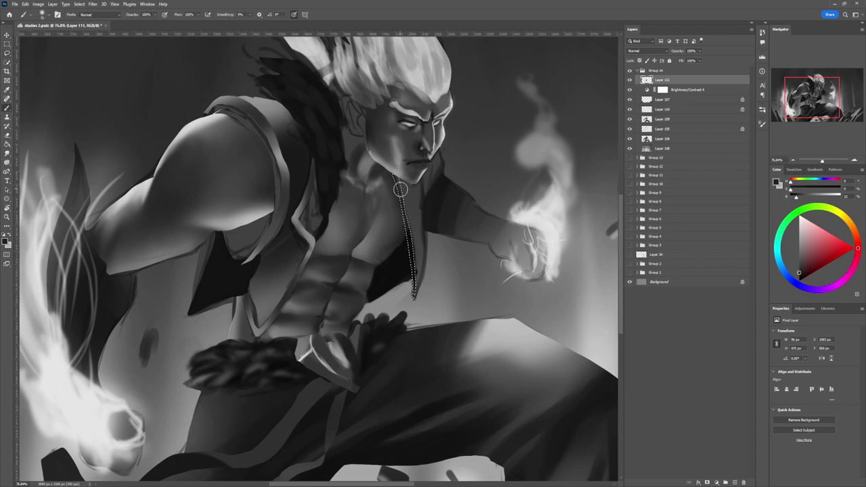
pyautogui.keyDown('alt'); pyautogui.click(561, 229); pyautogui.keyUp('alt')
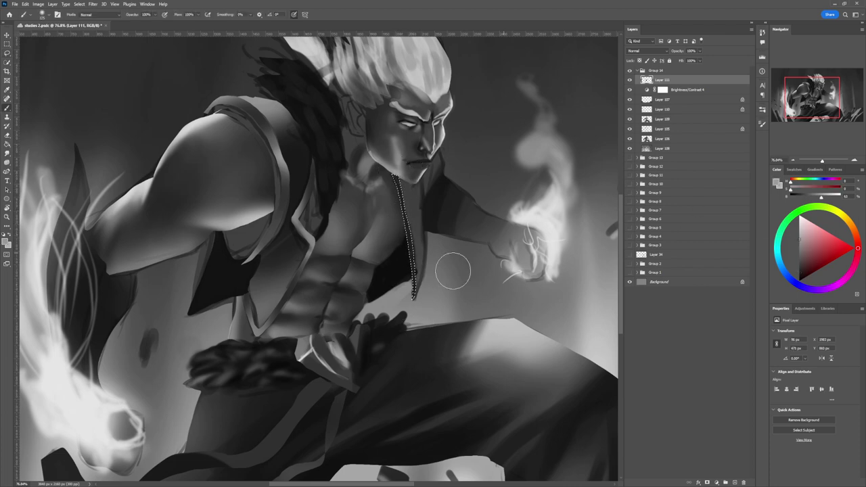
pyautogui.moveTo(409, 229)
pyautogui.mouseDown()
pyautogui.moveTo(416, 275)
pyautogui.moveTo(411, 251)
pyautogui.moveTo(415, 243)
pyautogui.moveTo(416, 266)
pyautogui.moveTo(428, 219)
pyautogui.moveTo(414, 271)
pyautogui.mouseUp()
# Shade the narrow vest trim with a smaller brush and dark grey sampled beneath the chin, and clear the selection
pyautogui.press('[')
pyautogui.press('[')
pyautogui.press('[')
pyautogui.press('[')
pyautogui.press('[')
pyautogui.press('[')
pyautogui.press('[')
pyautogui.press('[')
pyautogui.press('[')
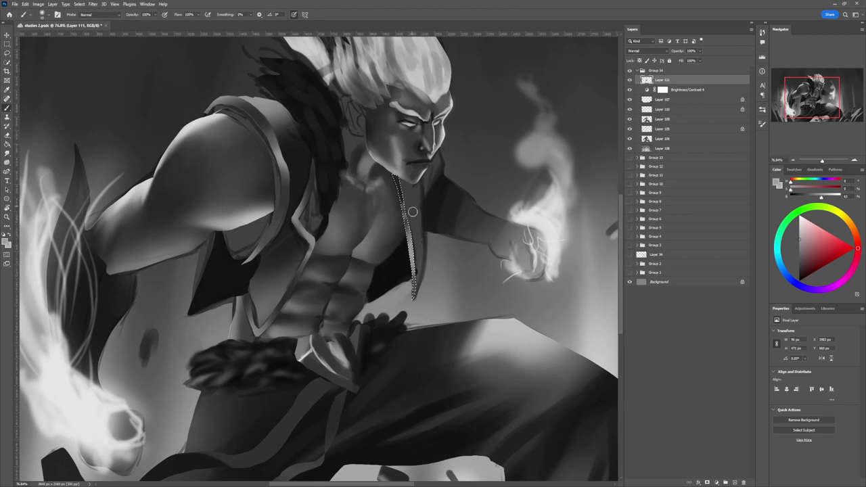
pyautogui.keyDown('alt'); pyautogui.click(400, 182); pyautogui.keyUp('alt')
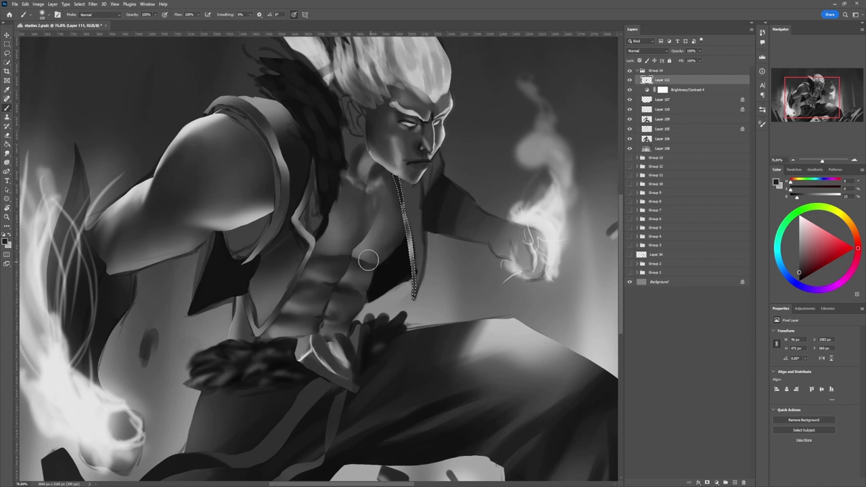
pyautogui.hotkey('ctrl', 'd')
# Paint the chin and cheek with grey sampled below the mouth, using a reduced brush
pyautogui.press('l')
pyautogui.hotkey('ctrl', 'space')
pyautogui.moveTo(412, 300); pyautogui.dragTo(425, 284)
pyautogui.scroll(-1, 436, 316)
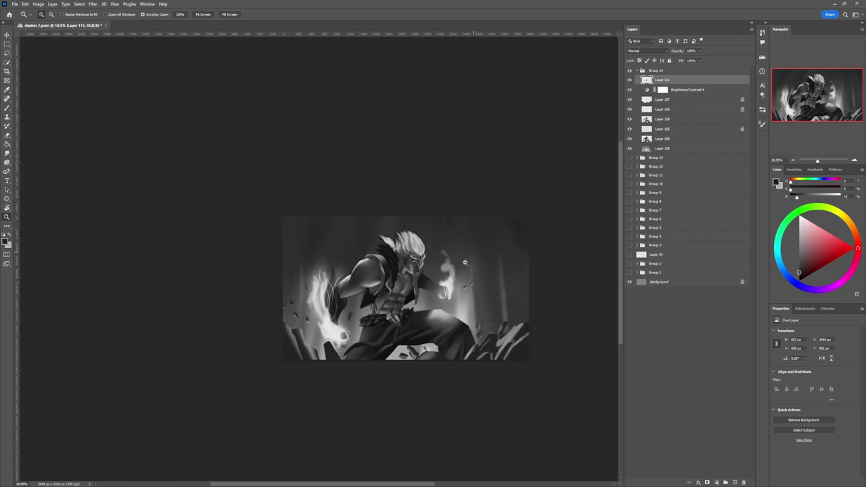
pyautogui.scroll(8, 462, 287)
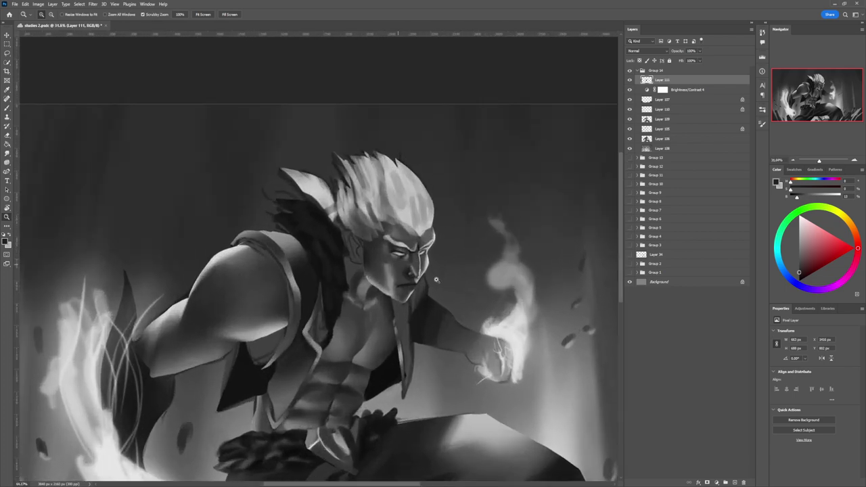
pyautogui.scroll(3, 416, 285)
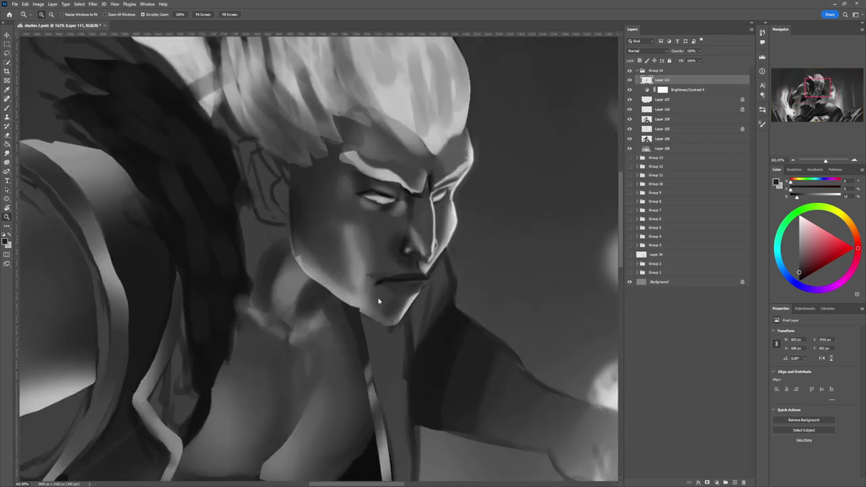
pyautogui.press('l')
pyautogui.press('b')
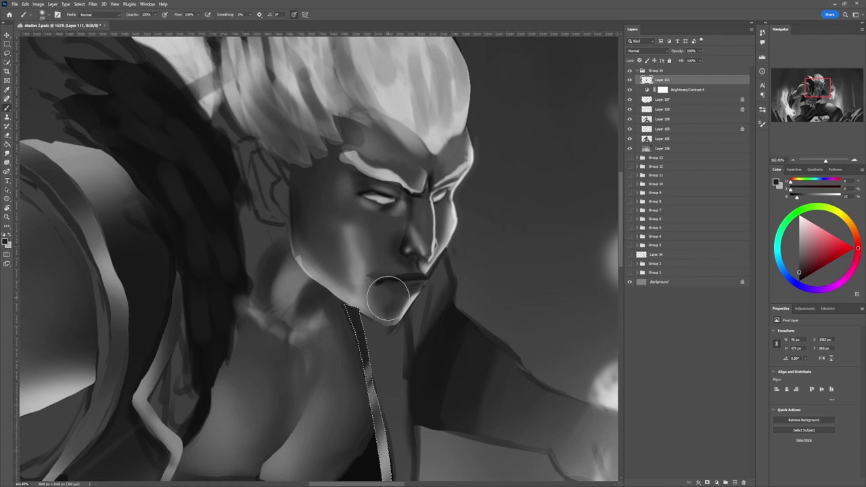
pyautogui.press('l')
pyautogui.press('b')
pyautogui.keyDown('alt'); pyautogui.click(384, 297); pyautogui.keyUp('alt')
pyautogui.press('[')
pyautogui.press('[')
pyautogui.press('[')
pyautogui.moveTo(384, 296)
pyautogui.mouseDown()
pyautogui.moveTo(358, 285)
pyautogui.moveTo(383, 308)
pyautogui.moveTo(343, 267)
pyautogui.moveTo(337, 226)
pyautogui.mouseUp()
# Soften the bright cheek highlight by blending greys sampled from the cheek with a larger brush
pyautogui.press(']')
pyautogui.press(']')
pyautogui.press(']')
pyautogui.keyDown('alt'); pyautogui.click(344, 272); pyautogui.keyUp('alt')
pyautogui.press(']')
pyautogui.press(']')
pyautogui.press(']')
pyautogui.moveTo(352, 271)
pyautogui.mouseDown()
pyautogui.moveTo(373, 251)
pyautogui.moveTo(339, 215)
pyautogui.moveTo(325, 238)
pyautogui.moveTo(352, 225)
pyautogui.moveTo(327, 214)
pyautogui.moveTo(327, 253)
pyautogui.moveTo(306, 171)
pyautogui.moveTo(320, 174)
pyautogui.moveTo(343, 216)
pyautogui.moveTo(380, 250)
pyautogui.moveTo(392, 202)
pyautogui.moveTo(391, 248)
pyautogui.moveTo(396, 257)
pyautogui.moveTo(410, 225)
pyautogui.moveTo(401, 262)
pyautogui.moveTo(419, 263)
pyautogui.moveTo(382, 252)
pyautogui.mouseUp()
pyautogui.keyDown('alt'); pyautogui.click(351, 227); pyautogui.keyUp('alt')
pyautogui.press('[')
pyautogui.press('[')
pyautogui.press('[')
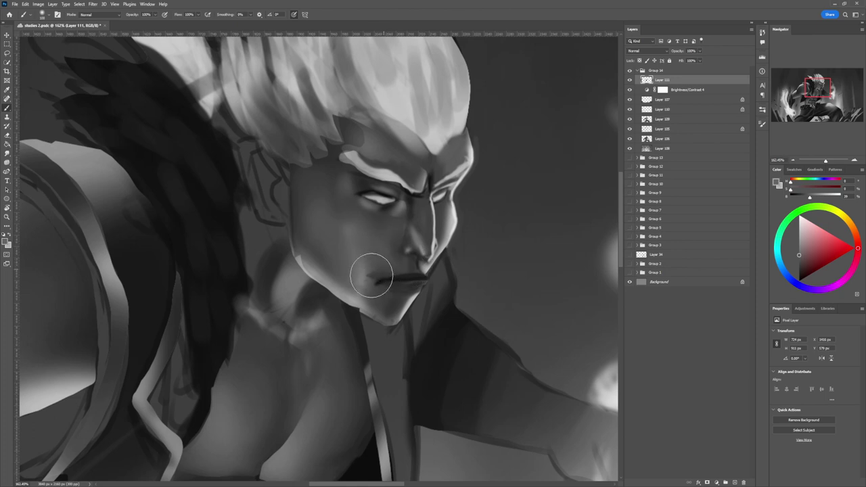
# Clean up and redraw the corner of the mouth with a small brush in greys sampled around the lips
pyautogui.keyDown('alt'); pyautogui.click(368, 275); pyautogui.keyUp('alt')
pyautogui.press('[')
pyautogui.press('[')
pyautogui.press('[')
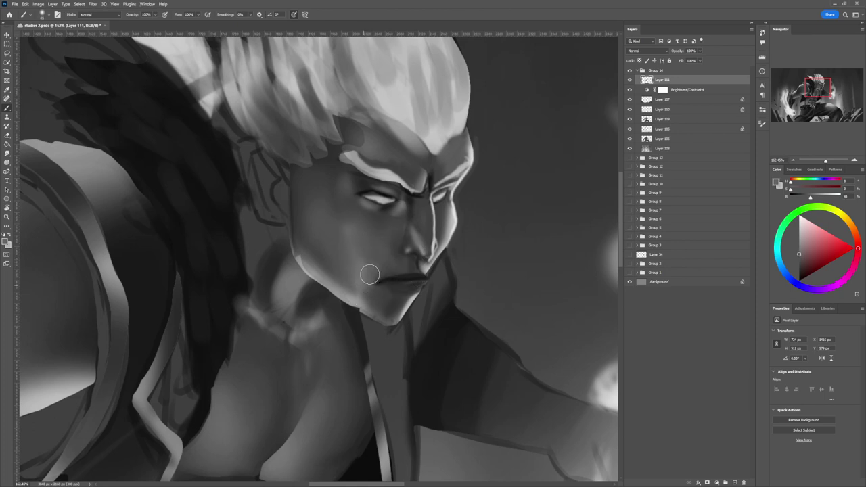
pyautogui.keyDown('alt'); pyautogui.click(386, 278); pyautogui.keyUp('alt')
pyautogui.press('[')
pyautogui.press('[')
pyautogui.moveTo(377, 280)
pyautogui.mouseDown()
pyautogui.moveTo(415, 275)
pyautogui.moveTo(375, 287)
pyautogui.mouseUp()
# Switch to the face layer, Layer 109, and paint a near-black shadow beneath the lower lip with colour sampled from the mouth line
pyautogui.press(']')
pyautogui.press(']')
pyautogui.press(']')
pyautogui.press(']')
pyautogui.press(']')
pyautogui.press(']')
pyautogui.press(']')
pyautogui.press(']')
pyautogui.press(']')
pyautogui.press(']')
pyautogui.keyDown('ctrl'); pyautogui.click(409, 288); pyautogui.keyUp('ctrl')
pyautogui.keyDown('alt'); pyautogui.click(391, 278); pyautogui.keyUp('alt')
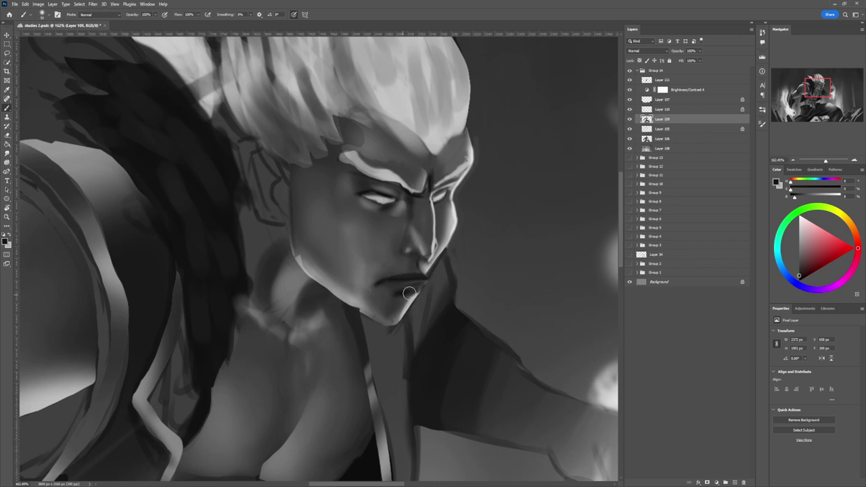
pyautogui.moveTo(410, 292)
pyautogui.mouseDown()
pyautogui.moveTo(387, 297)
pyautogui.moveTo(402, 303)
pyautogui.moveTo(393, 309)
pyautogui.moveTo(405, 294)
pyautogui.moveTo(396, 302)
pyautogui.moveTo(396, 288)
pyautogui.moveTo(386, 289)
pyautogui.moveTo(416, 284)
pyautogui.moveTo(389, 301)
pyautogui.moveTo(413, 302)
pyautogui.moveTo(420, 287)
pyautogui.moveTo(410, 288)
pyautogui.moveTo(422, 285)
pyautogui.moveTo(390, 289)
pyautogui.moveTo(422, 288)
pyautogui.mouseUp()
# Blend the shadow under the lower lip and add a lighter lip highlight with greys sampled around the chin
pyautogui.keyDown('alt'); pyautogui.click(393, 307); pyautogui.keyUp('alt')
pyautogui.keyDown('alt'); pyautogui.click(395, 287); pyautogui.keyUp('alt')
pyautogui.keyDown('alt'); pyautogui.click(401, 296); pyautogui.keyUp('alt')
pyautogui.keyDown('alt'); pyautogui.click(406, 291); pyautogui.keyUp('alt')
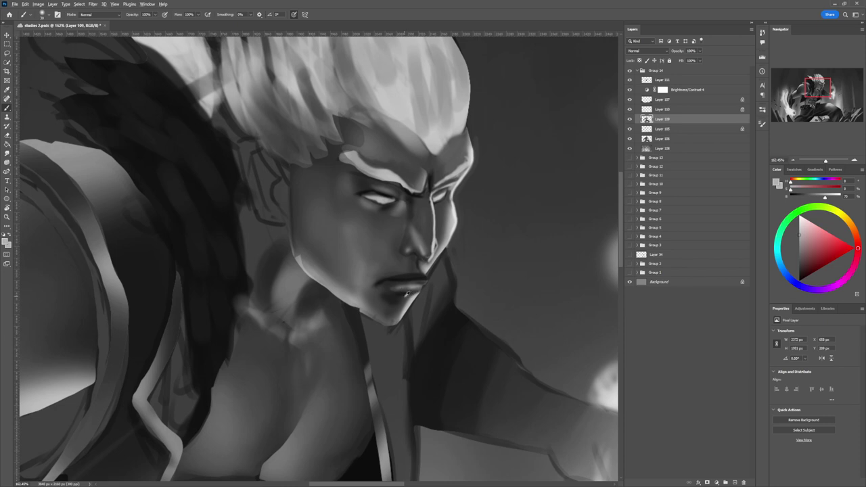
pyautogui.keyDown('alt'); pyautogui.click(391, 296); pyautogui.keyUp('alt')
# Refine the tip and side plane of the nose with light and dark greys sampled from its edges
pyautogui.keyDown('alt'); pyautogui.click(431, 255); pyautogui.keyUp('alt')
pyautogui.keyDown('alt'); pyautogui.click(423, 261); pyautogui.keyUp('alt')
pyautogui.keyDown('alt'); pyautogui.click(432, 235); pyautogui.keyUp('alt')
pyautogui.keyDown('alt'); pyautogui.click(428, 241); pyautogui.keyUp('alt')
pyautogui.press(']')
pyautogui.press(']')
pyautogui.press(']')
pyautogui.moveTo(426, 245)
pyautogui.mouseDown()
pyautogui.moveTo(412, 235)
pyautogui.moveTo(419, 244)
pyautogui.mouseUp()
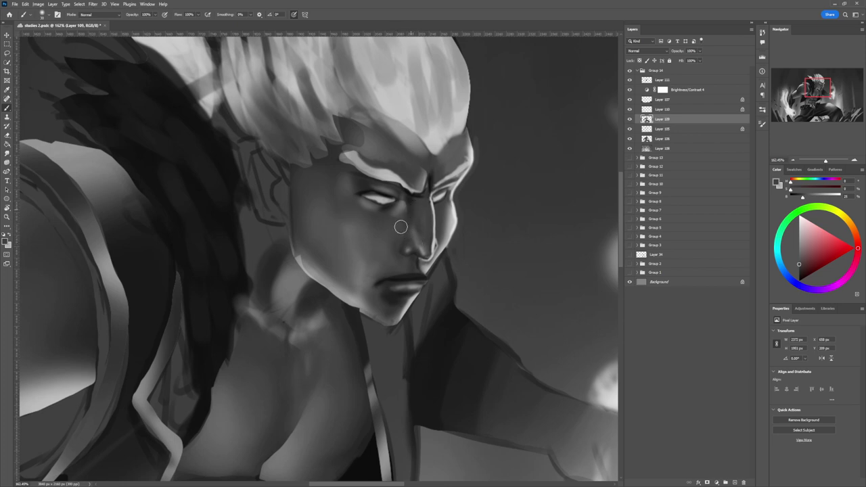
# Shade the area beneath the near eye and beside the nose with greys sampled around the cheek and eye
pyautogui.keyDown('alt'); pyautogui.click(405, 201); pyautogui.keyUp('alt')
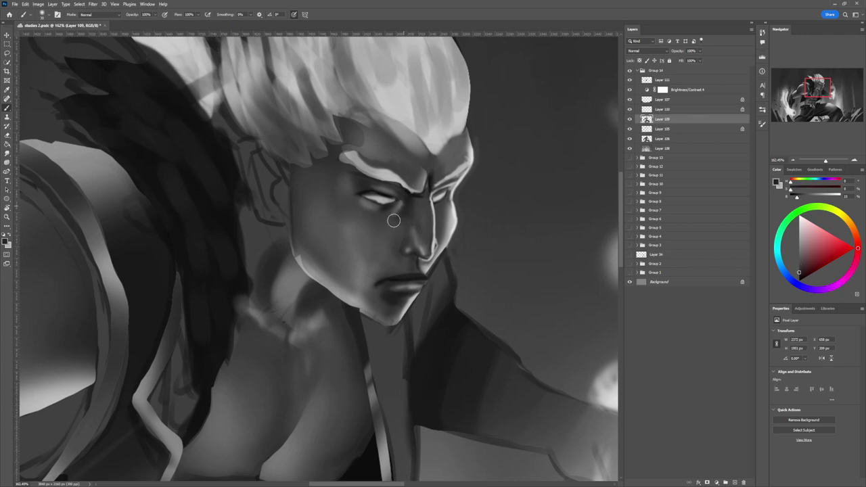
pyautogui.keyDown('alt'); pyautogui.click(392, 222); pyautogui.keyUp('alt')
pyautogui.press('l')
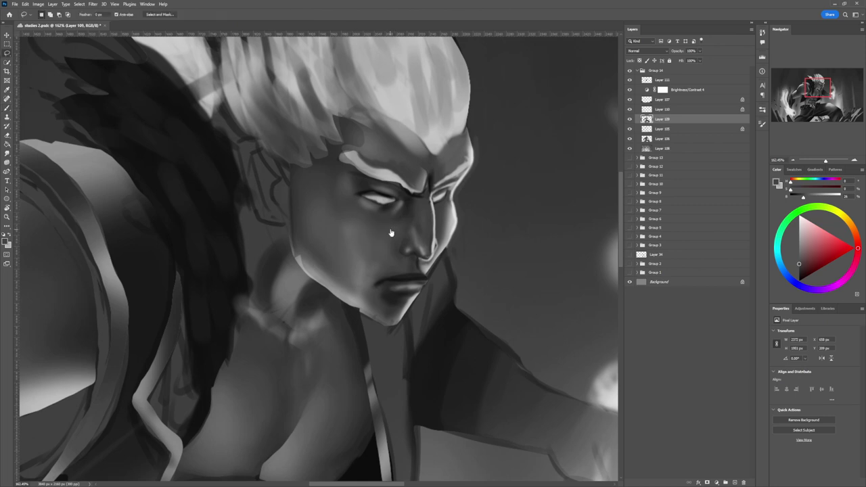
pyautogui.press('b')
pyautogui.keyDown('alt'); pyautogui.click(380, 207); pyautogui.keyUp('alt')
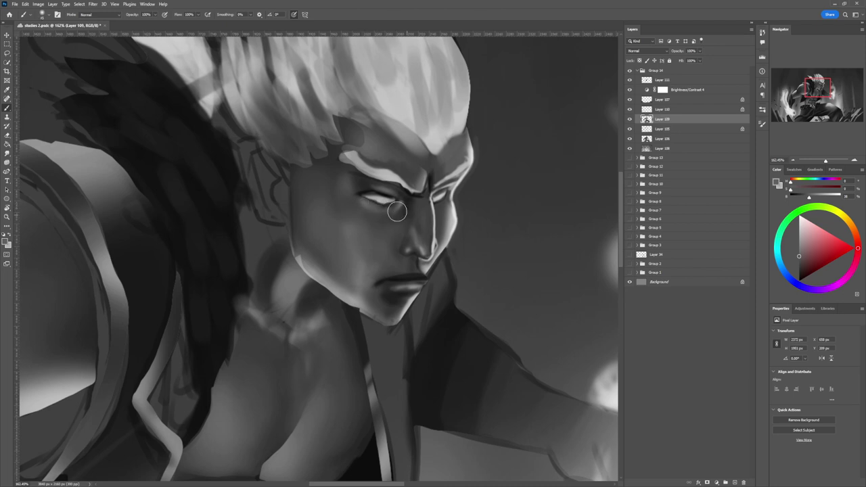
pyautogui.keyDown('alt'); pyautogui.click(399, 203); pyautogui.keyUp('alt')
pyautogui.keyDown('alt'); pyautogui.click(404, 209); pyautogui.keyUp('alt')
# Darken the outer corner of the near eye socket with a larger brush in the sampled dark grey
pyautogui.press(']')
pyautogui.press(']')
pyautogui.press(']')
pyautogui.press(']')
pyautogui.moveTo(358, 214)
pyautogui.mouseDown()
pyautogui.moveTo(397, 216)
pyautogui.moveTo(370, 222)
pyautogui.moveTo(396, 226)
pyautogui.moveTo(349, 214)
pyautogui.moveTo(385, 230)
pyautogui.moveTo(343, 200)
pyautogui.mouseUp()
pyautogui.press(']')
pyautogui.press(']')
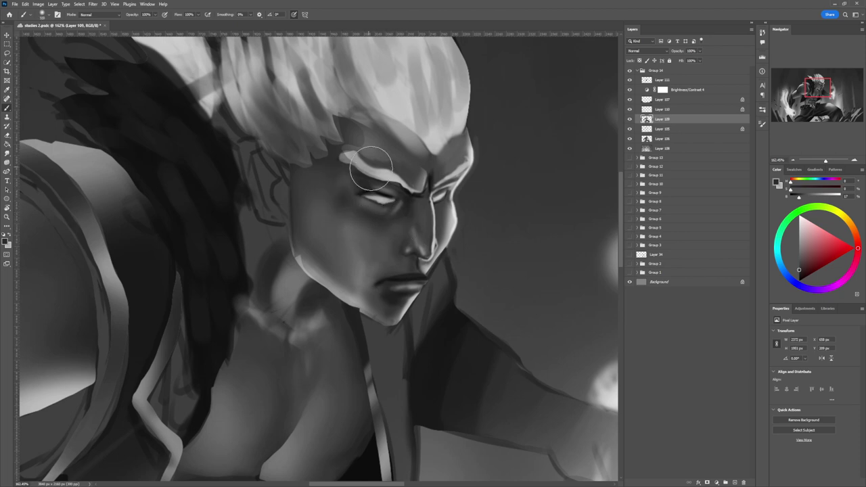
# Soften the upper eyelid and blend the temple below the near brow with a mid grey sampled above the eye
pyautogui.keyDown('alt'); pyautogui.click(379, 190); pyautogui.keyUp('alt')
pyautogui.moveTo(364, 180)
pyautogui.mouseDown()
pyautogui.moveTo(368, 170)
pyautogui.moveTo(358, 200)
pyautogui.moveTo(356, 178)
pyautogui.moveTo(353, 190)
pyautogui.mouseUp()
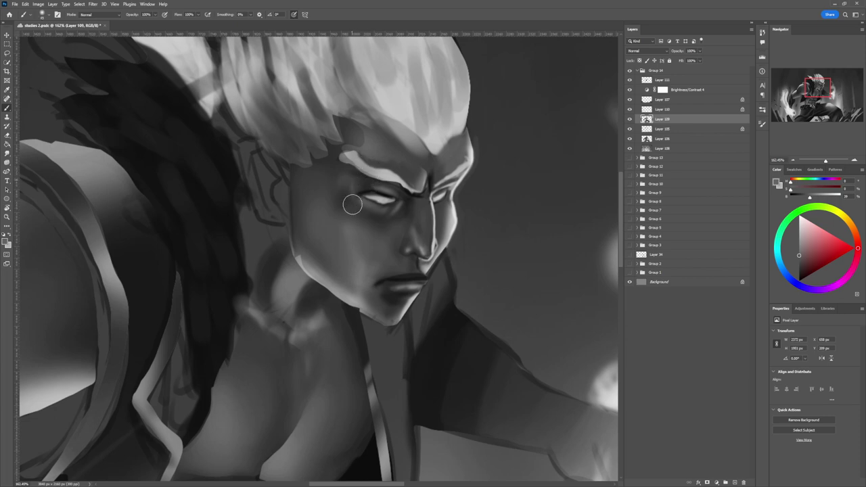
pyautogui.press(']')
pyautogui.press(']')
pyautogui.press(']')
pyautogui.moveTo(346, 169); pyautogui.dragTo(339, 207)
pyautogui.press('[')
pyautogui.press('[')
pyautogui.press('[')
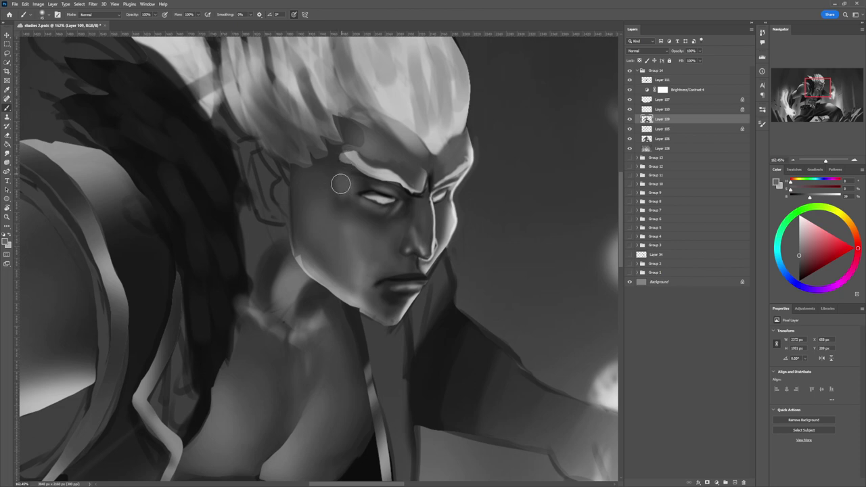
# Refine the near eye's white and upper lid line with light and near-black greys sampled around the eye
pyautogui.keyDown('alt'); pyautogui.click(378, 199); pyautogui.keyUp('alt')
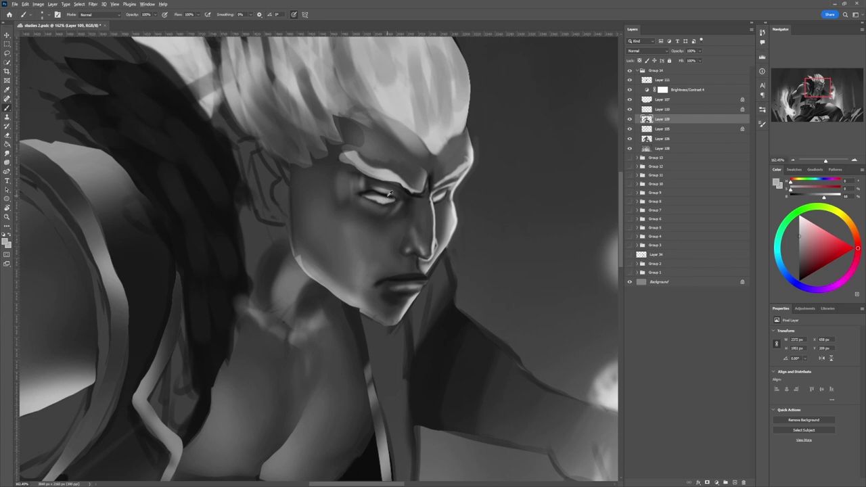
pyautogui.keyDown('alt'); pyautogui.click(390, 193); pyautogui.keyUp('alt')
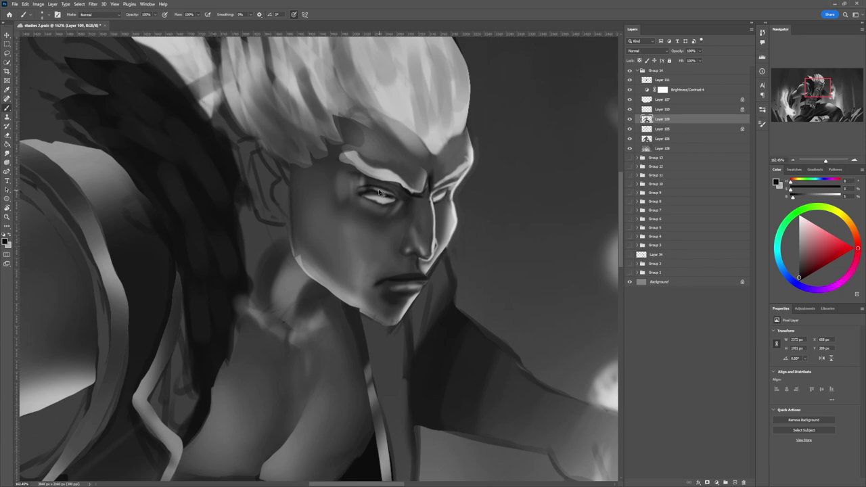
pyautogui.keyDown('alt'); pyautogui.click(383, 188); pyautogui.keyUp('alt')
pyautogui.keyDown('alt'); pyautogui.click(377, 180); pyautogui.keyUp('alt')
pyautogui.press(']')
pyautogui.press(']')
pyautogui.press(']')
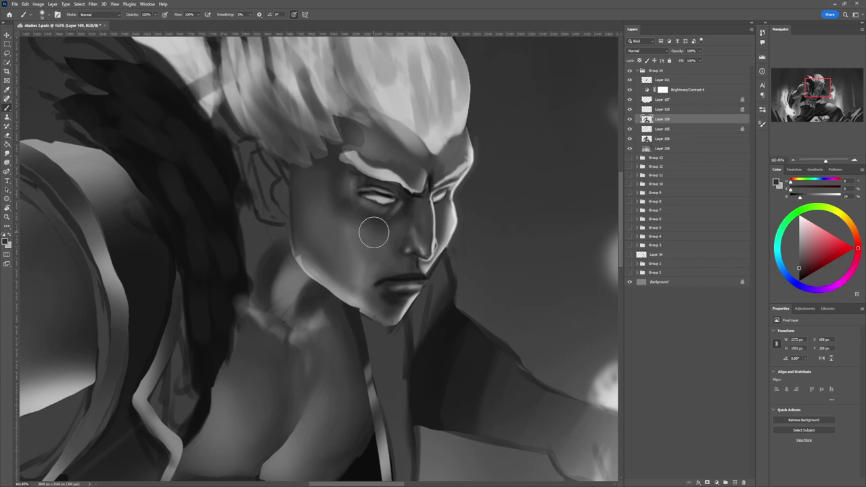
# Paint a dark grey shadow on the forehead between the hairline and the near brow
pyautogui.press('z')
pyautogui.moveTo(370, 244); pyautogui.dragTo(312, 247)
pyautogui.moveTo(401, 263); pyautogui.dragTo(413, 241)
pyautogui.press('b')
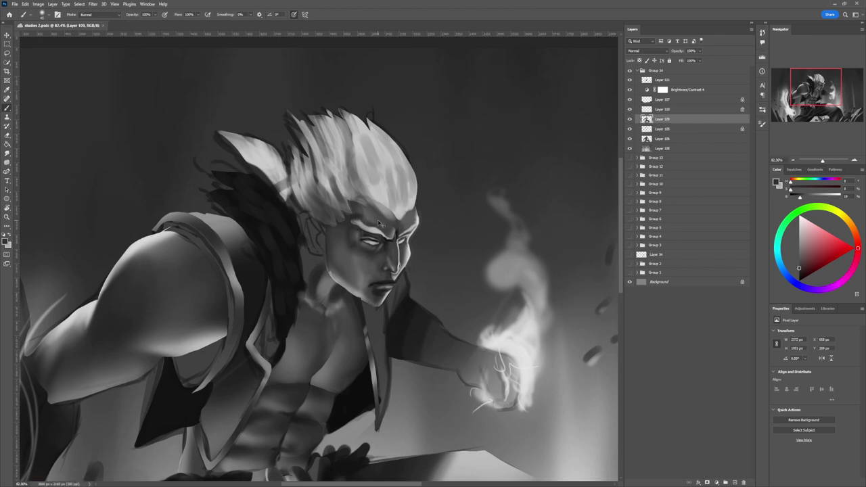
pyautogui.moveTo(363, 214); pyautogui.dragTo(388, 220)
pyautogui.press('[')
pyautogui.press('[')
pyautogui.press('[')
pyautogui.press('[')
pyautogui.press('[')
pyautogui.press('[')
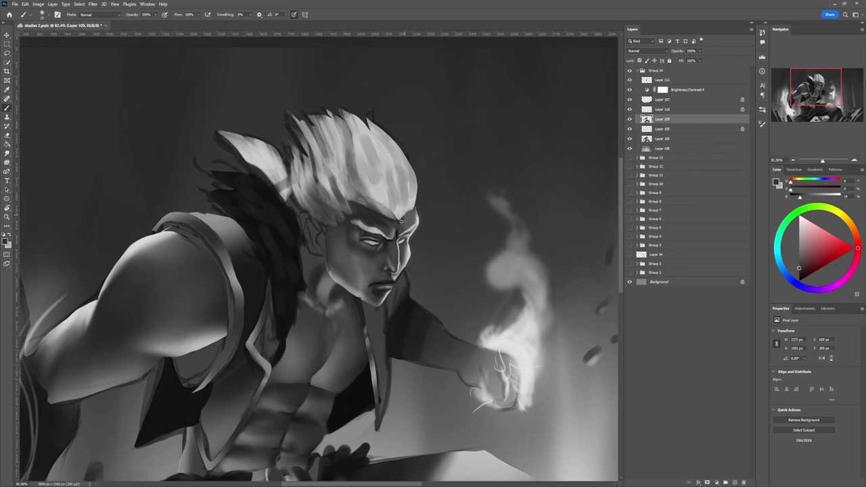
# Extend the forehead shadow along the hairline between the two brows, adjusting the brush size
pyautogui.press(']')
pyautogui.press(']')
pyautogui.press(']')
pyautogui.moveTo(412, 211)
pyautogui.mouseDown()
pyautogui.moveTo(409, 226)
pyautogui.moveTo(379, 226)
pyautogui.mouseUp()
pyautogui.press(']')
pyautogui.press(']')
pyautogui.press(']')
pyautogui.press('[')
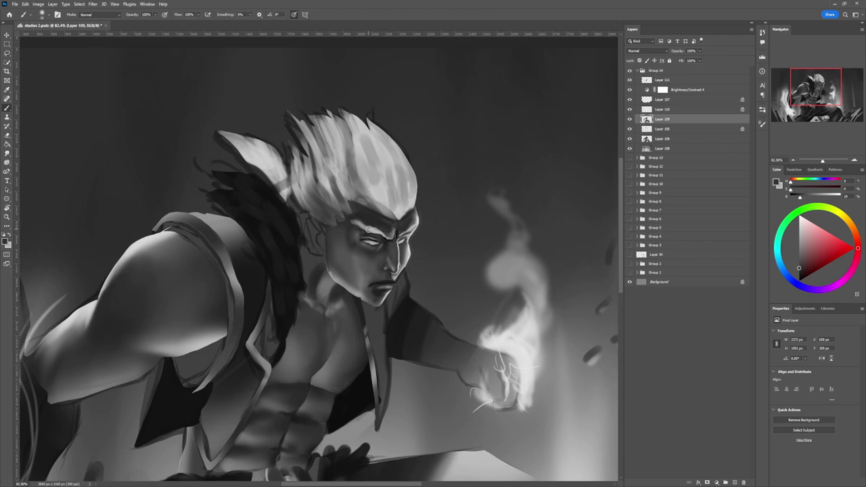
# Fill in the sketched ear with greys sampled from the forehead and cheek
pyautogui.keyDown('alt'); pyautogui.click(368, 213); pyautogui.keyUp('alt')
pyautogui.keyDown('alt'); pyautogui.click(341, 249); pyautogui.keyUp('alt')
pyautogui.keyDown('alt'); pyautogui.click(355, 261); pyautogui.keyUp('alt')
pyautogui.press('[')
pyautogui.press('[')
pyautogui.press('[')
pyautogui.moveTo(305, 221); pyautogui.dragTo(319, 248)
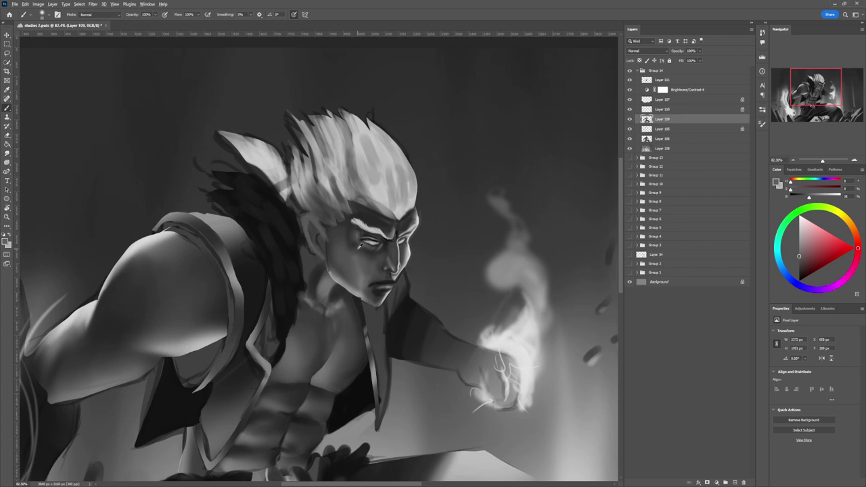
# Define the ear's rim and dark inner folds with light and dark greys sampled around the ear and cheek
pyautogui.keyDown('alt'); pyautogui.click(359, 246); pyautogui.keyUp('alt')
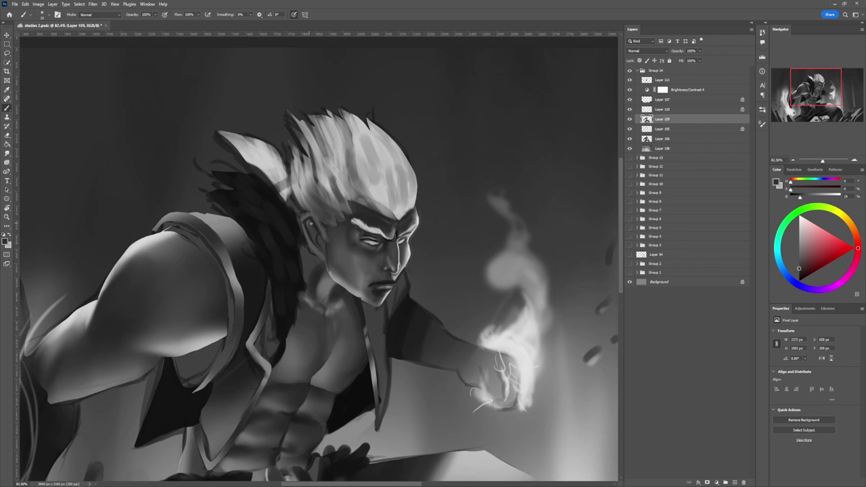
pyautogui.keyDown('alt'); pyautogui.click(310, 225); pyautogui.keyUp('alt')
pyautogui.keyDown('alt'); pyautogui.click(306, 230); pyautogui.keyUp('alt')
pyautogui.keyDown('alt'); pyautogui.click(308, 214); pyautogui.keyUp('alt')
pyautogui.keyDown('alt'); pyautogui.click(307, 240); pyautogui.keyUp('alt')
pyautogui.keyDown('alt'); pyautogui.click(320, 254); pyautogui.keyUp('alt')
pyautogui.keyDown('alt'); pyautogui.click(333, 247); pyautogui.keyUp('alt')
pyautogui.keyDown('alt'); pyautogui.click(318, 227); pyautogui.keyUp('alt')
pyautogui.moveTo(312, 224); pyautogui.dragTo(314, 233)
pyautogui.press('[')
pyautogui.press('[')
pyautogui.press('[')
# Paint mid-grey strands into the hair above the ear with colour sampled from the hair
pyautogui.keyDown('alt'); pyautogui.click(307, 204); pyautogui.keyUp('alt')
pyautogui.press(']')
pyautogui.press(']')
pyautogui.press(']')
pyautogui.press('[')
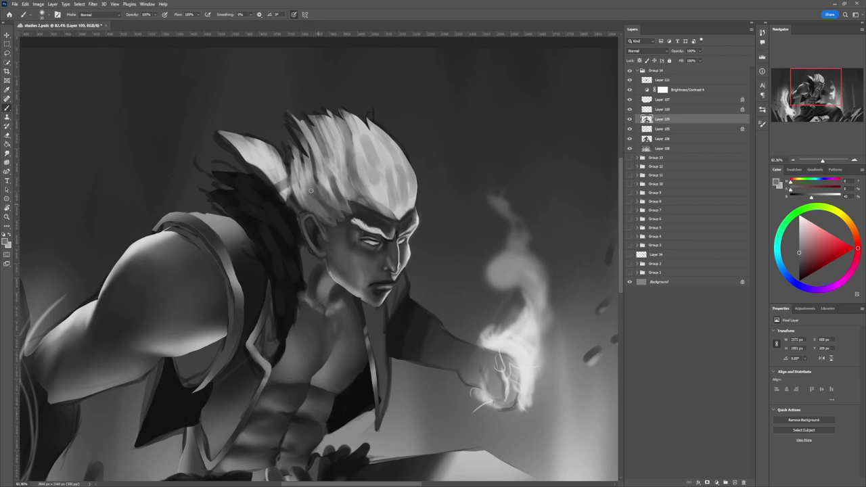
pyautogui.keyDown('alt'); pyautogui.click(310, 198); pyautogui.keyUp('alt')
pyautogui.press(']')
pyautogui.moveTo(315, 191)
pyautogui.mouseDown()
pyautogui.moveTo(327, 210)
pyautogui.moveTo(342, 211)
pyautogui.moveTo(329, 177)
pyautogui.moveTo(342, 213)
pyautogui.moveTo(303, 201)
pyautogui.moveTo(305, 170)
pyautogui.moveTo(340, 198)
pyautogui.mouseUp()
# Break up the front hairline with grey strands and add light strands running up to the crown
pyautogui.moveTo(402, 196)
pyautogui.mouseDown()
pyautogui.moveTo(359, 190)
pyautogui.moveTo(367, 205)
pyautogui.moveTo(366, 187)
pyautogui.moveTo(378, 215)
pyautogui.moveTo(369, 185)
pyautogui.mouseUp()
pyautogui.keyDown('alt'); pyautogui.click(370, 205); pyautogui.keyUp('alt')
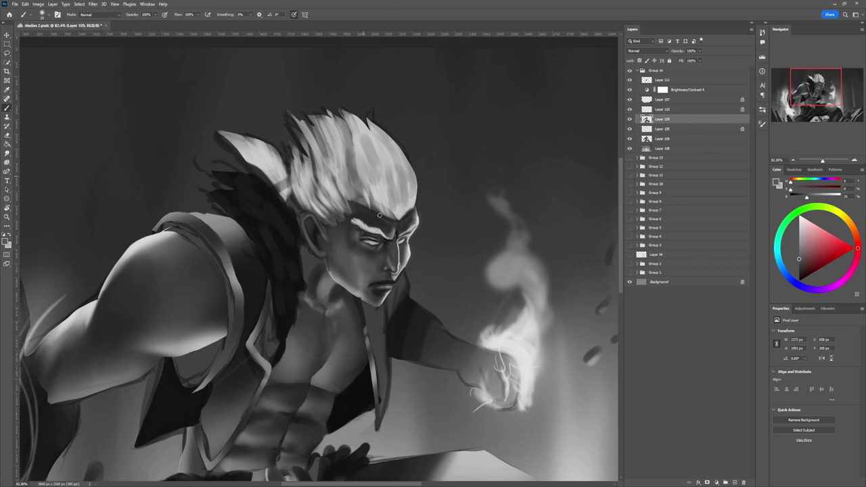
pyautogui.moveTo(380, 214)
pyautogui.mouseDown()
pyautogui.moveTo(376, 190)
pyautogui.moveTo(397, 193)
pyautogui.moveTo(400, 203)
pyautogui.moveTo(403, 196)
pyautogui.moveTo(409, 215)
pyautogui.moveTo(410, 190)
pyautogui.moveTo(413, 212)
pyautogui.moveTo(413, 179)
pyautogui.moveTo(398, 215)
pyautogui.moveTo(372, 191)
pyautogui.moveTo(371, 207)
pyautogui.moveTo(381, 215)
pyautogui.moveTo(385, 203)
pyautogui.moveTo(389, 217)
pyautogui.moveTo(392, 203)
pyautogui.moveTo(400, 216)
pyautogui.moveTo(398, 189)
pyautogui.moveTo(402, 214)
pyautogui.moveTo(410, 187)
pyautogui.moveTo(413, 216)
pyautogui.mouseUp()
pyautogui.keyDown('alt'); pyautogui.click(368, 198); pyautogui.keyUp('alt')
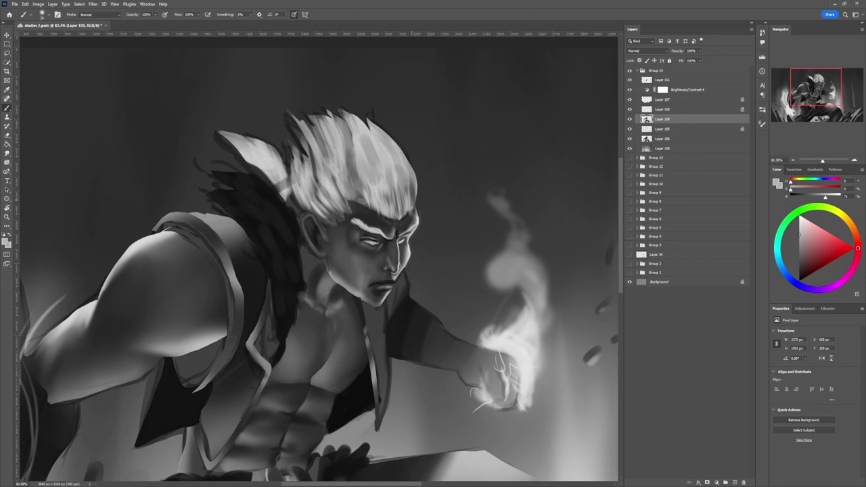
pyautogui.moveTo(365, 195)
pyautogui.mouseDown()
pyautogui.moveTo(364, 211)
pyautogui.moveTo(358, 179)
pyautogui.moveTo(338, 180)
pyautogui.moveTo(373, 169)
pyautogui.moveTo(366, 146)
pyautogui.moveTo(377, 165)
pyautogui.moveTo(364, 133)
pyautogui.mouseUp()
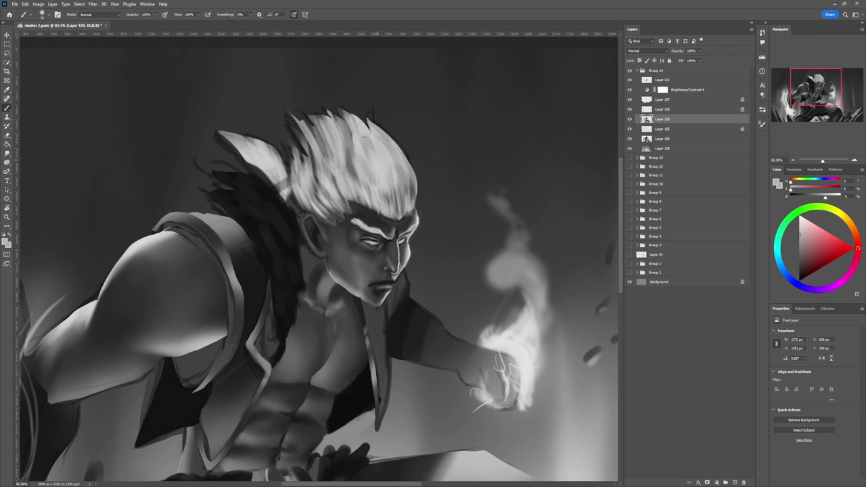
pyautogui.moveTo(393, 170)
pyautogui.mouseDown()
pyautogui.moveTo(392, 184)
pyautogui.moveTo(402, 173)
pyautogui.moveTo(407, 183)
pyautogui.mouseUp()
# Add thin darker grey strands through the crown and front of the hair with a smaller brush
pyautogui.keyDown('alt'); pyautogui.click(415, 189); pyautogui.keyUp('alt')
pyautogui.press('[')
pyautogui.press('[')
pyautogui.press('[')
pyautogui.moveTo(393, 143)
pyautogui.mouseDown()
pyautogui.moveTo(396, 182)
pyautogui.moveTo(378, 191)
pyautogui.moveTo(357, 142)
pyautogui.mouseUp()
pyautogui.moveTo(368, 185)
pyautogui.mouseDown()
pyautogui.moveTo(358, 156)
pyautogui.moveTo(342, 153)
pyautogui.moveTo(344, 136)
pyautogui.mouseUp()
pyautogui.moveTo(370, 169); pyautogui.dragTo(358, 141)
pyautogui.moveTo(388, 166)
pyautogui.mouseDown()
pyautogui.moveTo(368, 144)
pyautogui.moveTo(376, 143)
pyautogui.moveTo(371, 130)
pyautogui.mouseUp()
pyautogui.moveTo(397, 179); pyautogui.dragTo(391, 169)
pyautogui.moveTo(389, 174); pyautogui.dragTo(385, 168)
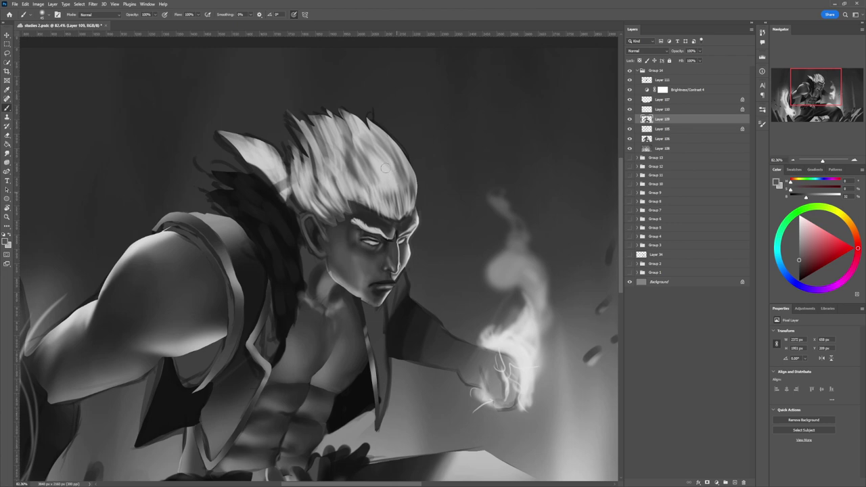
pyautogui.moveTo(383, 210)
pyautogui.mouseDown()
pyautogui.moveTo(381, 188)
pyautogui.moveTo(397, 186)
pyautogui.mouseUp()
# Lasso the collar edge below the chin and paint it as a light grey trim on the vest
pyautogui.press('z')
pyautogui.moveTo(399, 231); pyautogui.dragTo(390, 247)
pyautogui.moveTo(421, 274); pyautogui.dragTo(406, 271)
pyautogui.moveTo(440, 303); pyautogui.dragTo(469, 283)
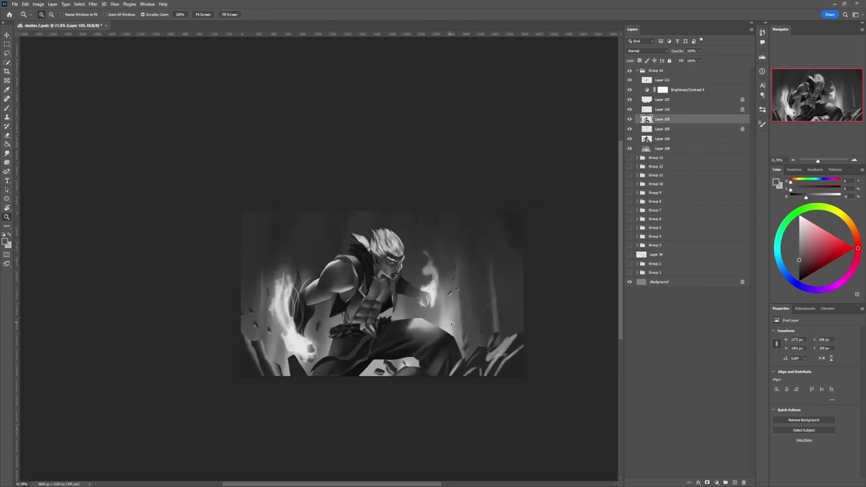
pyautogui.click(400, 306)
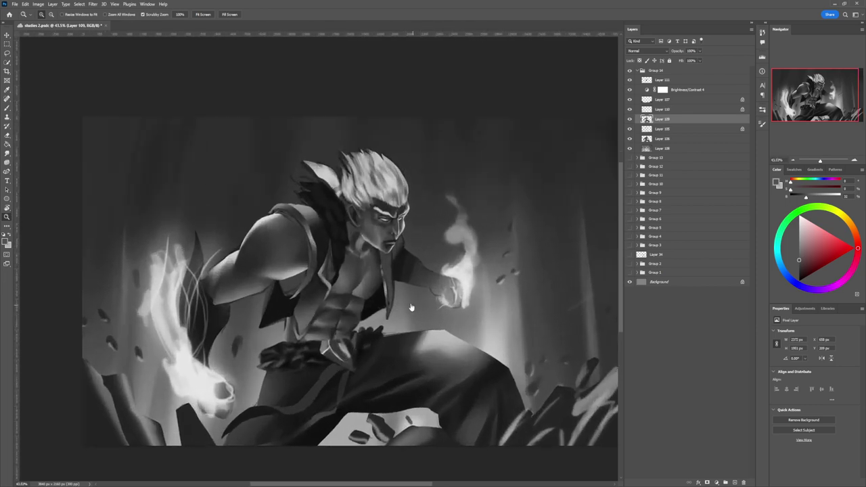
pyautogui.press('l')
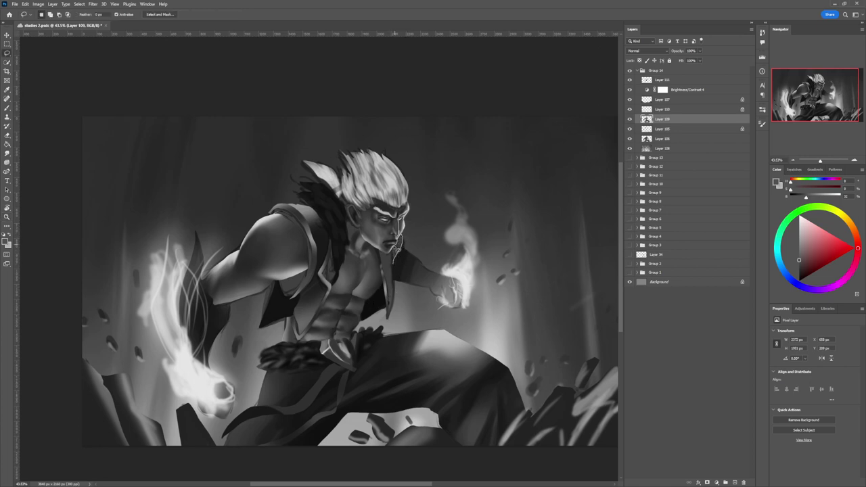
pyautogui.press('b')
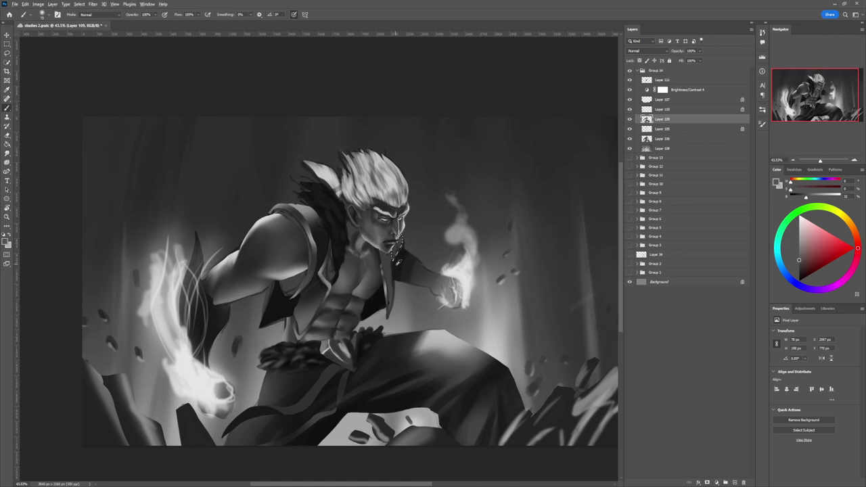
pyautogui.keyDown('alt'); pyautogui.click(399, 262); pyautogui.keyUp('alt')
pyautogui.click(797, 236)
pyautogui.press(']')
pyautogui.moveTo(399, 239); pyautogui.dragTo(397, 250)
pyautogui.keyDown('alt'); pyautogui.click(400, 257); pyautogui.keyUp('alt')
# Lasso the vest's hanging front flap and softly shade it with a large brush in a lighter grey at 66% brightness
pyautogui.press('l')
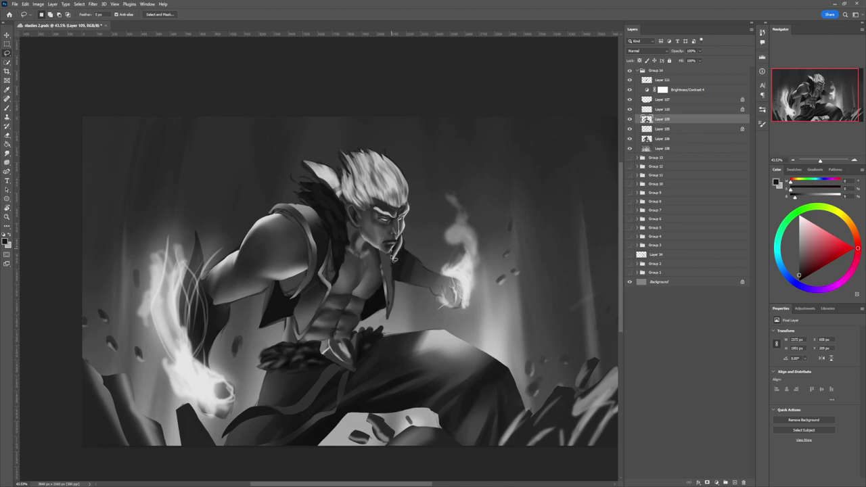
pyautogui.moveTo(397, 285)
pyautogui.mouseDown()
pyautogui.moveTo(391, 318)
pyautogui.moveTo(382, 253)
pyautogui.moveTo(393, 255)
pyautogui.mouseUp()
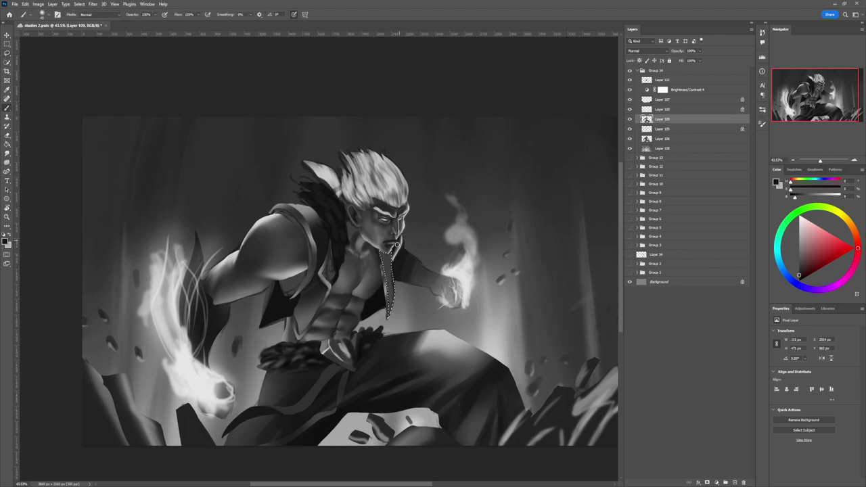
pyautogui.press('b')
pyautogui.keyDown('alt'); pyautogui.click(390, 267); pyautogui.keyUp('alt')
pyautogui.press(']')
pyautogui.press(']')
pyautogui.press(']')
pyautogui.press(']')
pyautogui.press(']')
pyautogui.press(']')
pyautogui.press(']')
pyautogui.press(']')
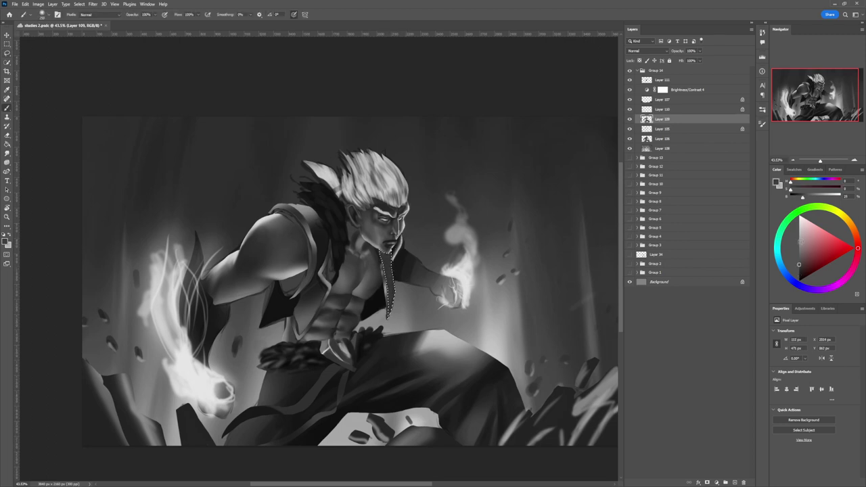
pyautogui.click(799, 238)
pyautogui.press(']')
pyautogui.press(']')
pyautogui.press(']')
pyautogui.press(']')
pyautogui.press(']')
pyautogui.press(']')
pyautogui.press('[')
pyautogui.press('[')
pyautogui.press('[')
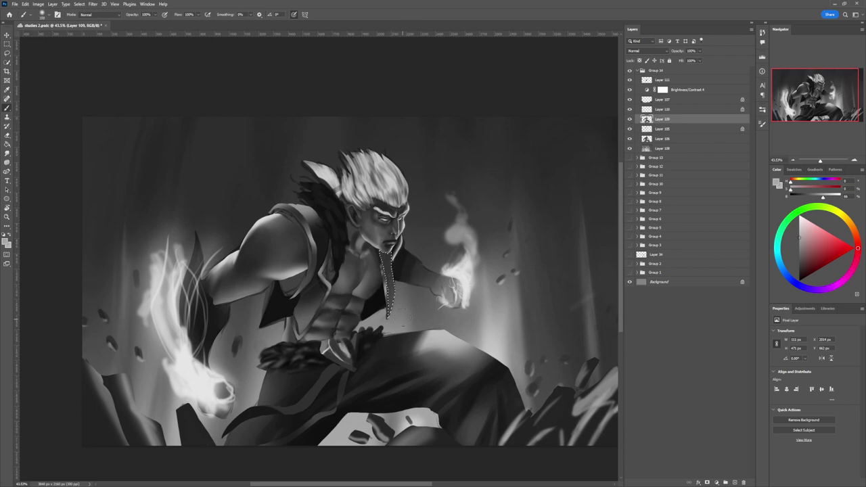
pyautogui.press('l')
# Examine the full composition at reduced zoom to judge the face, hair and vest against the whole figure
pyautogui.scroll(-5, 349, 330)
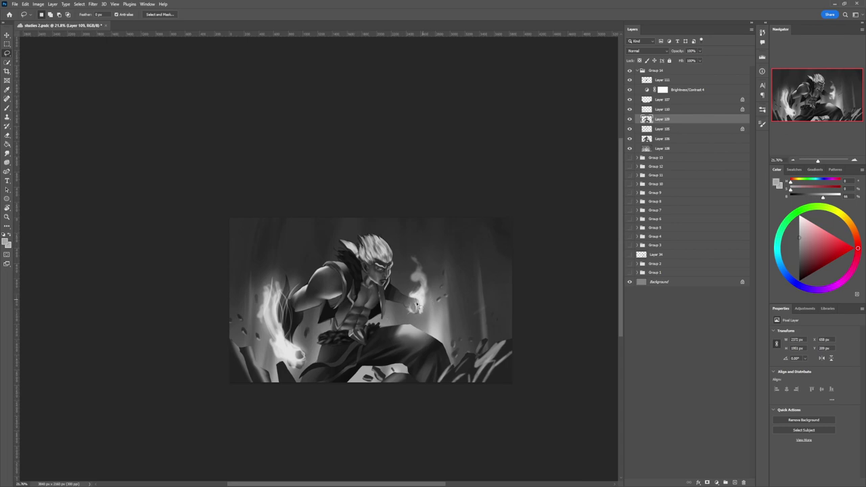
pyautogui.press('z')
pyautogui.scroll(-2, 402, 318)
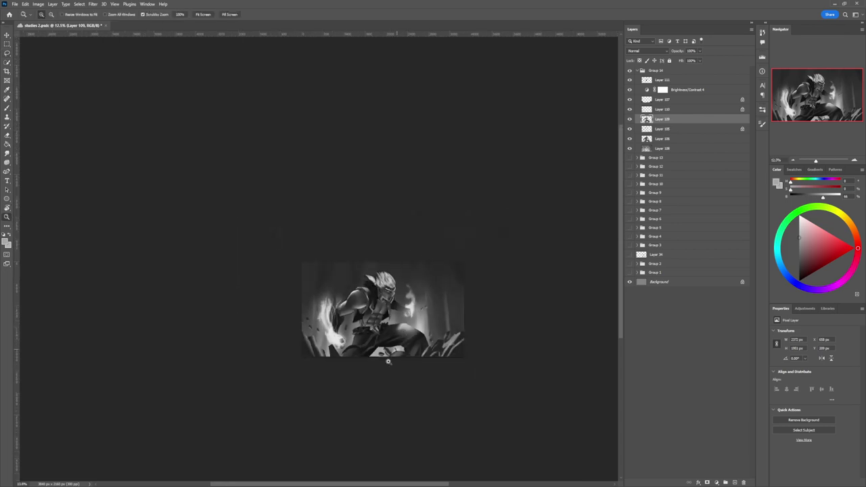
pyautogui.scroll(2, 388, 361)
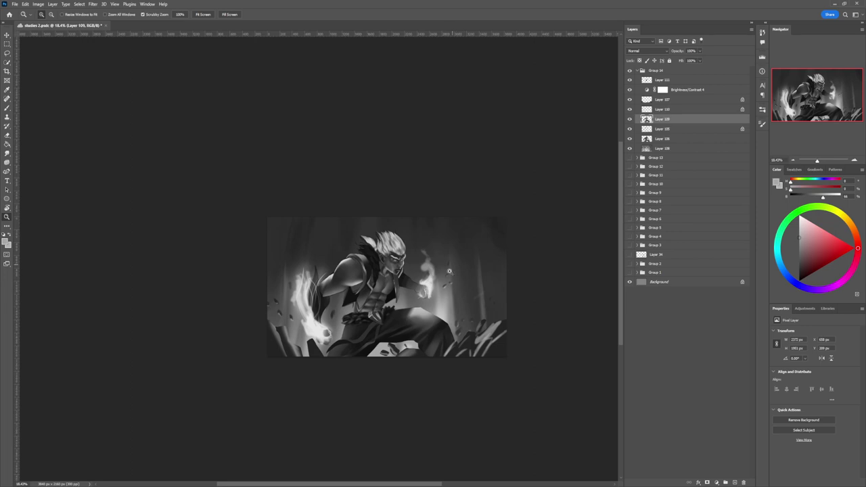
pyautogui.scroll(-1, 446, 296)
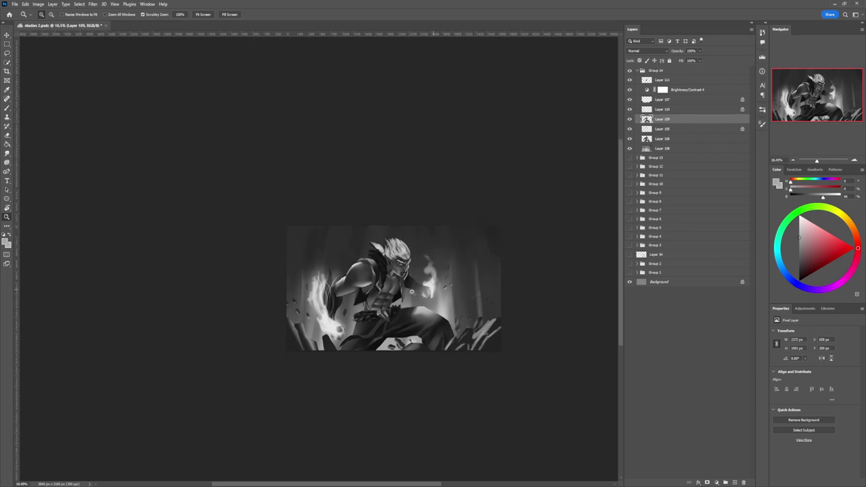
pyautogui.scroll(5, 411, 291)
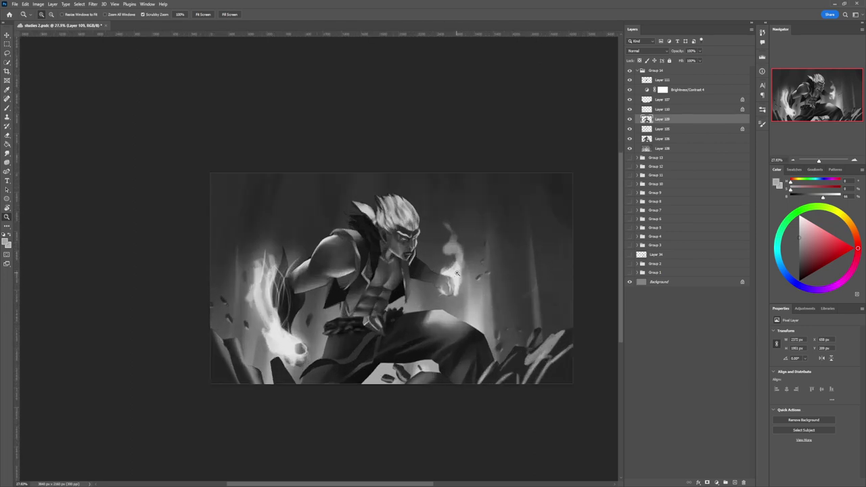
pyautogui.scroll(6, 369, 230)
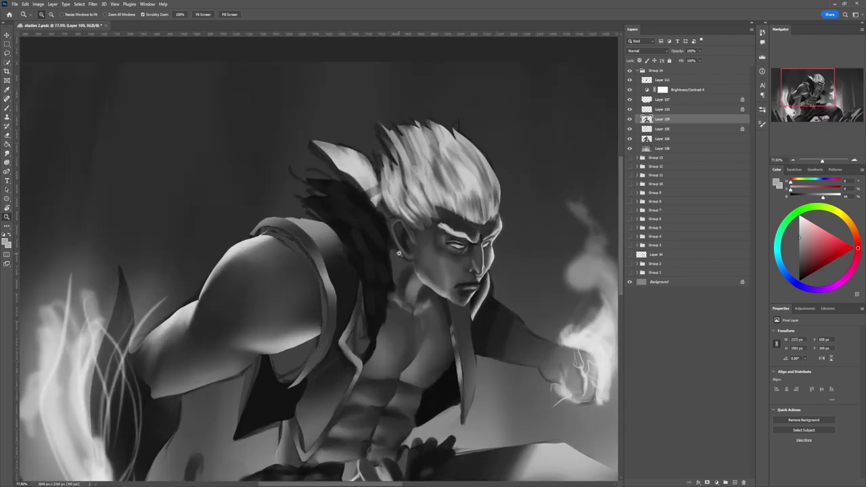
# Repaint the swept-back tuft behind the head in light grey with the next brush preset at a reduced size
pyautogui.press('l')
pyautogui.press('b')
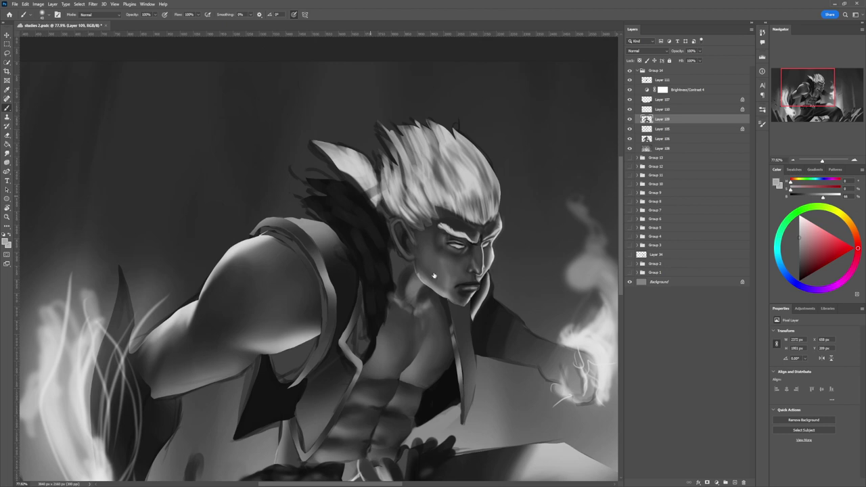
pyautogui.press('.')
pyautogui.press('[')
pyautogui.press('[')
pyautogui.press('[')
pyautogui.press('[')
pyautogui.moveTo(368, 231); pyautogui.dragTo(346, 174)
pyautogui.press('[')
pyautogui.press('[')
pyautogui.moveTo(355, 186)
pyautogui.mouseDown()
pyautogui.moveTo(310, 142)
pyautogui.moveTo(346, 146)
pyautogui.moveTo(366, 161)
pyautogui.moveTo(382, 207)
pyautogui.moveTo(368, 190)
pyautogui.moveTo(365, 198)
pyautogui.moveTo(386, 214)
pyautogui.moveTo(369, 182)
pyautogui.mouseUp()
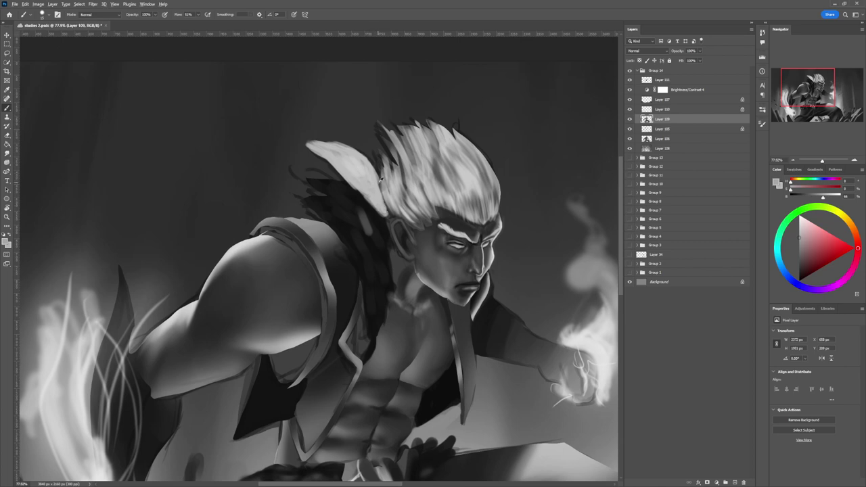
# Sample a darker grey from the hair and paint shadow strands along the swept-back tuft with a larger brush
pyautogui.keyDown('alt'); pyautogui.click(381, 183); pyautogui.keyUp('alt')
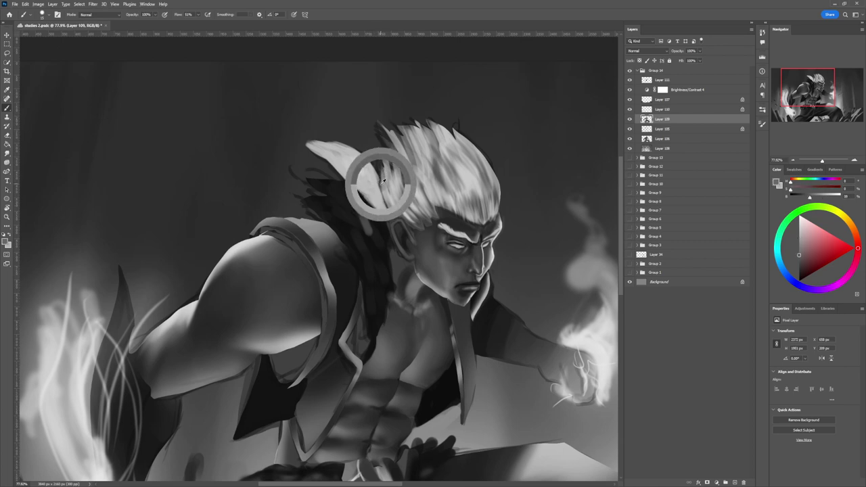
pyautogui.press(']')
pyautogui.press(']')
pyautogui.press(']')
pyautogui.press(']')
pyautogui.press(']')
pyautogui.press(']')
pyautogui.moveTo(376, 180)
pyautogui.mouseDown()
pyautogui.moveTo(381, 205)
pyautogui.moveTo(353, 183)
pyautogui.moveTo(369, 186)
pyautogui.moveTo(349, 154)
pyautogui.moveTo(360, 161)
pyautogui.moveTo(349, 153)
pyautogui.moveTo(360, 165)
pyautogui.moveTo(331, 164)
pyautogui.mouseUp()
pyautogui.press(']')
pyautogui.press(']')
pyautogui.press(']')
pyautogui.press(']')
pyautogui.press('[')
pyautogui.moveTo(348, 165); pyautogui.dragTo(322, 144)
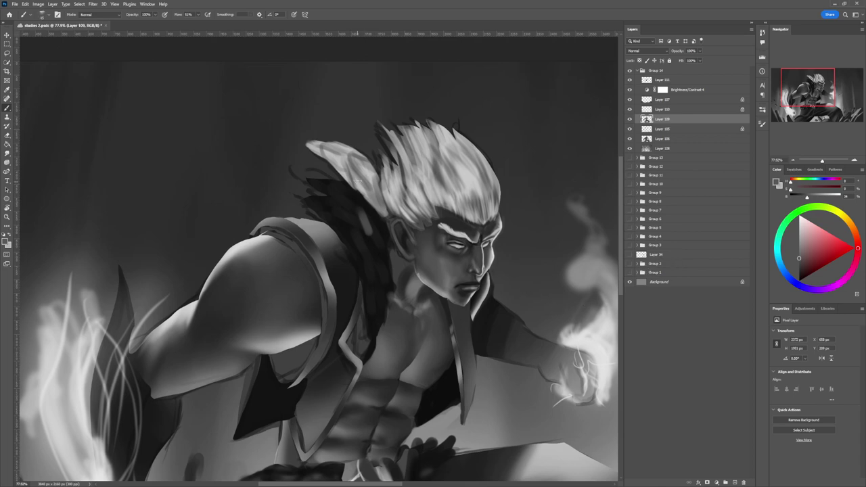
pyautogui.moveTo(344, 170)
pyautogui.mouseDown()
pyautogui.moveTo(365, 164)
pyautogui.moveTo(327, 157)
pyautogui.moveTo(324, 148)
pyautogui.moveTo(369, 173)
pyautogui.moveTo(342, 157)
pyautogui.moveTo(365, 163)
pyautogui.moveTo(348, 178)
pyautogui.moveTo(339, 160)
pyautogui.moveTo(384, 175)
pyautogui.moveTo(355, 170)
pyautogui.moveTo(367, 189)
pyautogui.mouseUp()
# Paint light and dark fur strands down the dark fur collar, using sampled greys
pyautogui.press(']')
pyautogui.press(']')
pyautogui.keyDown('alt'); pyautogui.click(368, 175); pyautogui.keyUp('alt')
pyautogui.hotkey('ctrl', 'z')
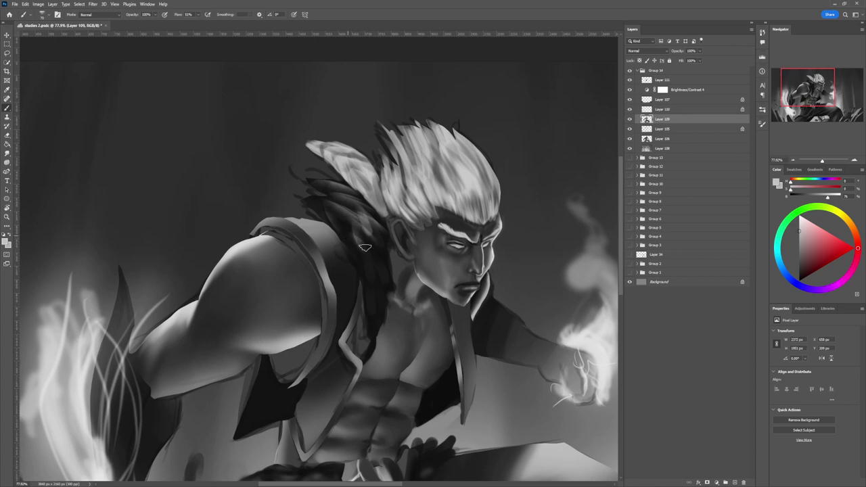
pyautogui.moveTo(365, 240)
pyautogui.mouseDown()
pyautogui.moveTo(360, 259)
pyautogui.moveTo(378, 281)
pyautogui.moveTo(377, 249)
pyautogui.mouseUp()
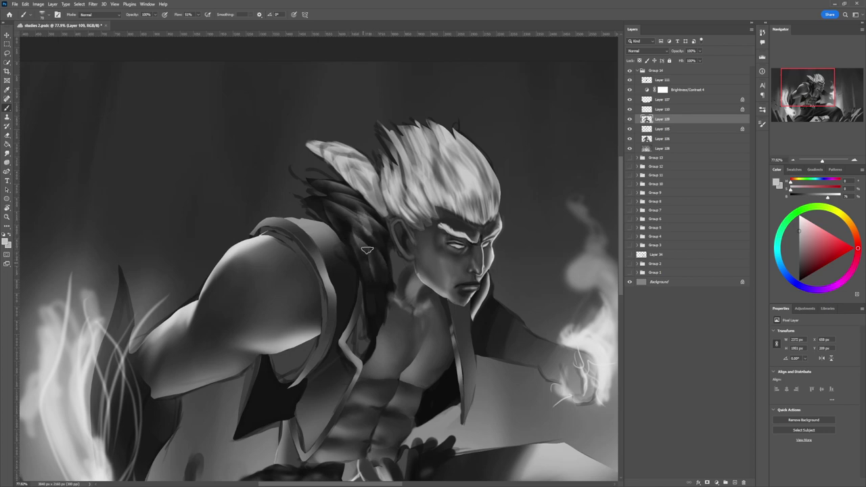
pyautogui.moveTo(372, 301)
pyautogui.mouseDown()
pyautogui.moveTo(382, 277)
pyautogui.moveTo(374, 270)
pyautogui.moveTo(388, 281)
pyautogui.moveTo(381, 257)
pyautogui.mouseUp()
pyautogui.moveTo(338, 224)
pyautogui.mouseDown()
pyautogui.moveTo(311, 197)
pyautogui.moveTo(324, 195)
pyautogui.mouseUp()
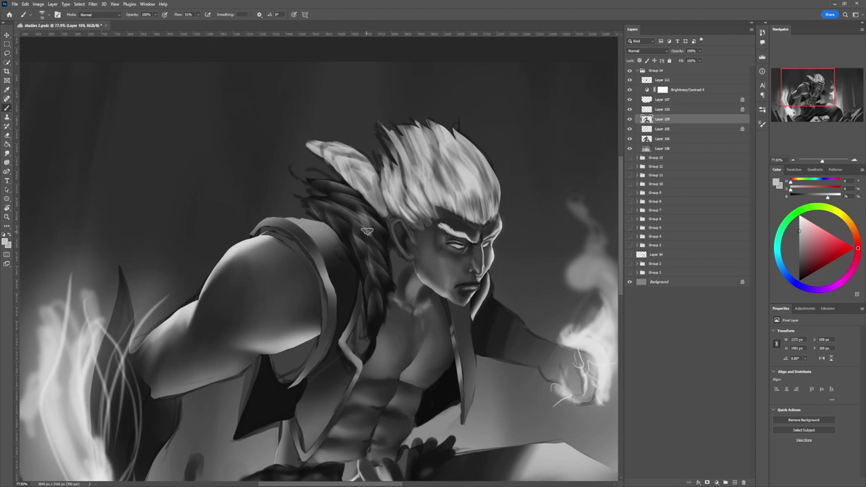
pyautogui.keyDown('alt'); pyautogui.click(371, 230); pyautogui.keyUp('alt')
pyautogui.keyDown('alt'); pyautogui.click(376, 235); pyautogui.keyUp('alt')
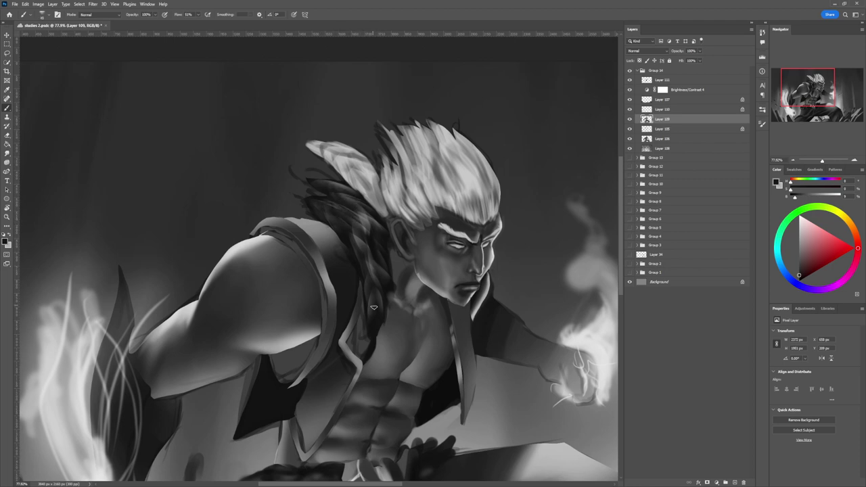
# Try to shade the vest beside the shoulder trim with a near-black grey
pyautogui.hotkey('ctrl', 'space')
pyautogui.moveTo(426, 286)
pyautogui.mouseDown()
pyautogui.moveTo(444, 266)
pyautogui.moveTo(428, 271)
pyautogui.mouseUp()
pyautogui.moveTo(472, 291)
pyautogui.mouseDown()
pyautogui.moveTo(468, 285)
pyautogui.moveTo(451, 299)
pyautogui.moveTo(465, 299)
pyautogui.mouseUp()
pyautogui.moveTo(407, 262); pyautogui.dragTo(419, 265)
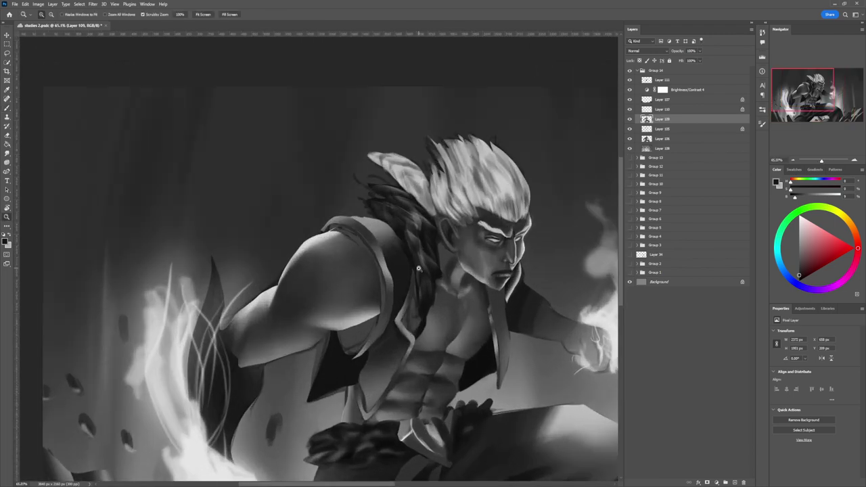
pyautogui.press('b')
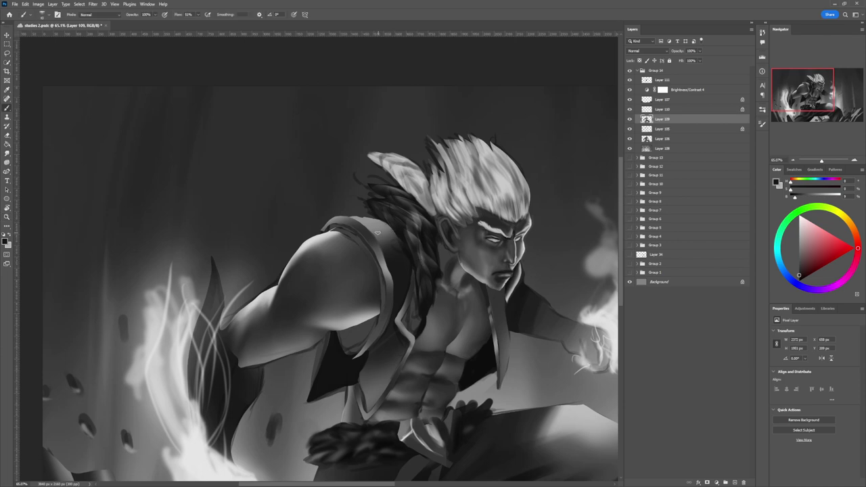
pyautogui.hotkey('ctrl', 'z')
pyautogui.press(']')
pyautogui.hotkey('ctrl', 'z')
pyautogui.moveTo(389, 227)
pyautogui.mouseDown()
pyautogui.moveTo(377, 233)
pyautogui.moveTo(396, 231)
pyautogui.mouseUp()
pyautogui.hotkey('ctrl', 'z')
# Examine the whole composition at reduced zoom to judge the fur collar and hair against the figure
pyautogui.hotkey('ctrl', 'space')
pyautogui.moveTo(300, 303); pyautogui.dragTo(260, 302)
pyautogui.press('b')
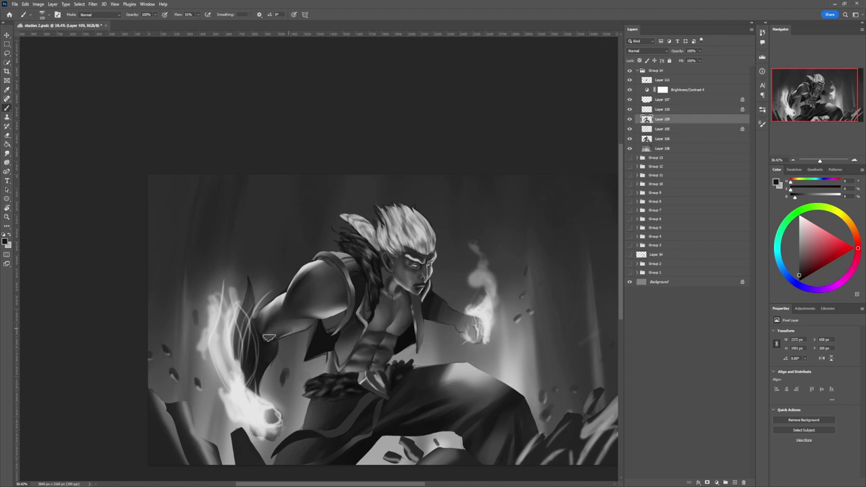
pyautogui.moveTo(311, 331); pyautogui.dragTo(263, 318)
pyautogui.moveTo(380, 312); pyautogui.dragTo(357, 302)
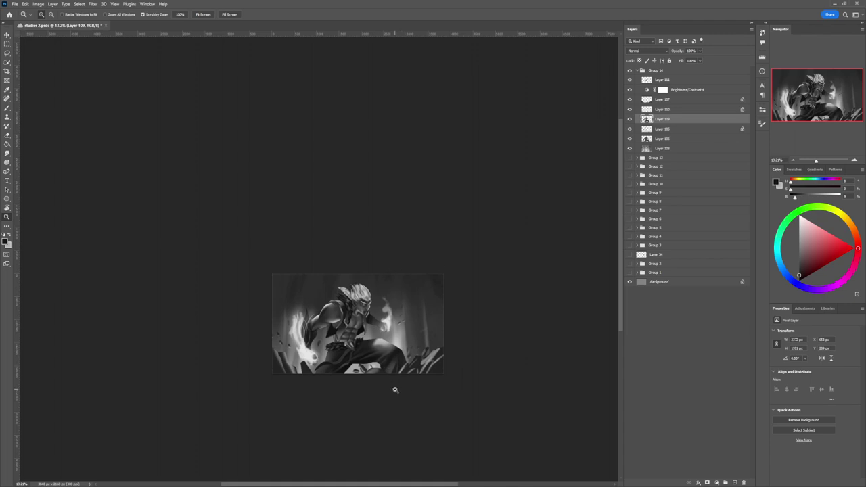
pyautogui.scroll(3, 377, 383)
pyautogui.press('b')
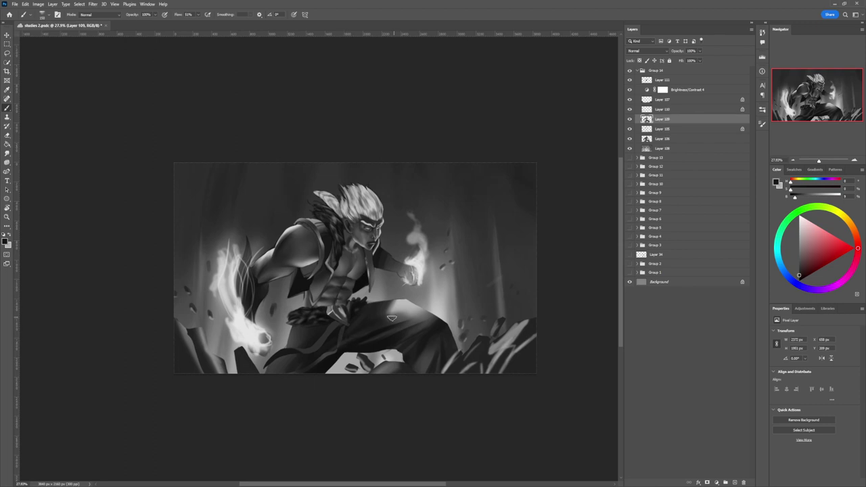
# Paint fabric folds on the trousers' bent leg with a smaller brush, using dark and light sampled greys
pyautogui.moveTo(387, 306); pyautogui.dragTo(388, 308)
pyautogui.press('[')
pyautogui.press('[')
pyautogui.press('[')
pyautogui.press('[')
pyautogui.keyDown('alt'); pyautogui.click(428, 358); pyautogui.keyUp('alt')
pyautogui.keyDown('alt'); pyautogui.click(451, 360); pyautogui.keyUp('alt')
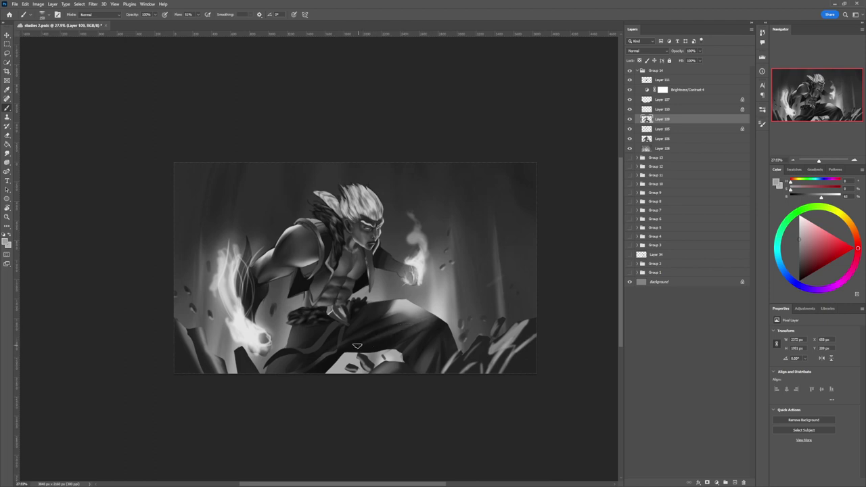
pyautogui.moveTo(362, 345); pyautogui.dragTo(419, 321)
pyautogui.hotkey('ctrl', 'z')
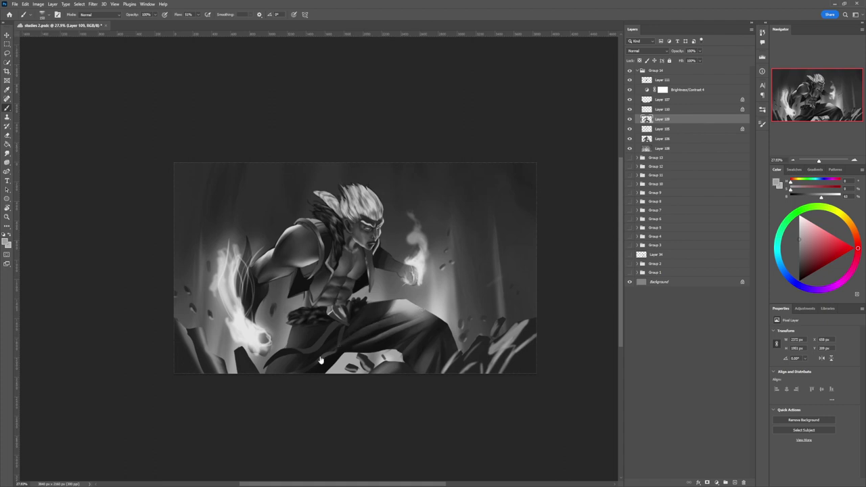
# Dab dark debris among the rocks and beside the raised fist's flame, using a grey at 10% brightness
pyautogui.moveTo(360, 358); pyautogui.dragTo(311, 359)
pyautogui.click(381, 394)
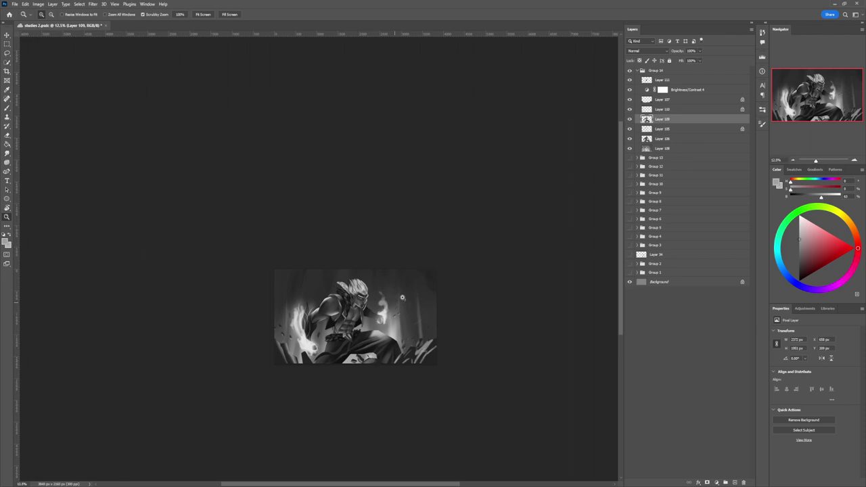
pyautogui.moveTo(390, 364)
pyautogui.mouseDown()
pyautogui.moveTo(411, 360)
pyautogui.moveTo(374, 363)
pyautogui.moveTo(402, 362)
pyautogui.moveTo(445, 322)
pyautogui.mouseUp()
pyautogui.press('b')
pyautogui.click(800, 273)
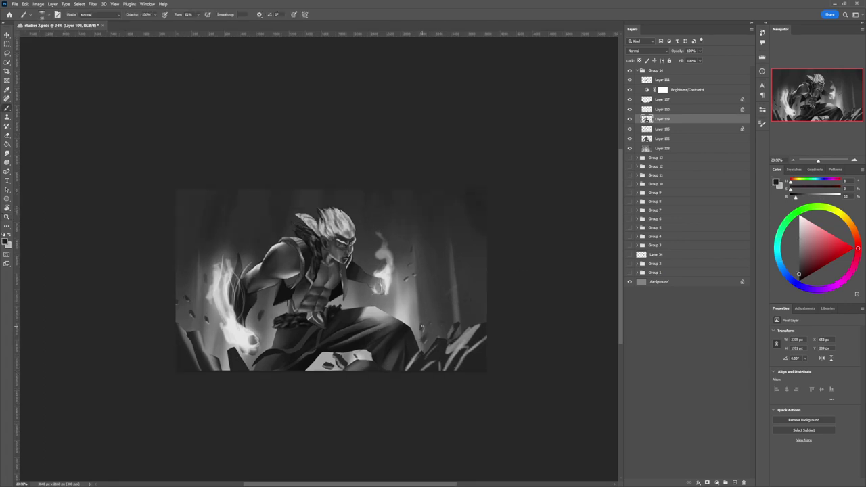
pyautogui.press(']')
pyautogui.press(']')
pyautogui.press(']')
pyautogui.moveTo(434, 322); pyautogui.dragTo(445, 323)
pyautogui.click(426, 340)
pyautogui.moveTo(406, 279); pyautogui.dragTo(408, 277)
# Darken the forest background on both sides of the figure with broad strokes of a much larger brush
pyautogui.press(']')
pyautogui.press(']')
pyautogui.press(']')
pyautogui.press(']')
pyautogui.press(']')
pyautogui.press(']')
pyautogui.press(']')
pyautogui.press(']')
pyautogui.press(']')
pyautogui.click(454, 254)
pyautogui.moveTo(450, 254)
pyautogui.mouseDown()
pyautogui.moveTo(458, 331)
pyautogui.moveTo(442, 191)
pyautogui.moveTo(455, 333)
pyautogui.moveTo(429, 214)
pyautogui.moveTo(419, 248)
pyautogui.moveTo(431, 345)
pyautogui.moveTo(464, 279)
pyautogui.moveTo(403, 268)
pyautogui.mouseUp()
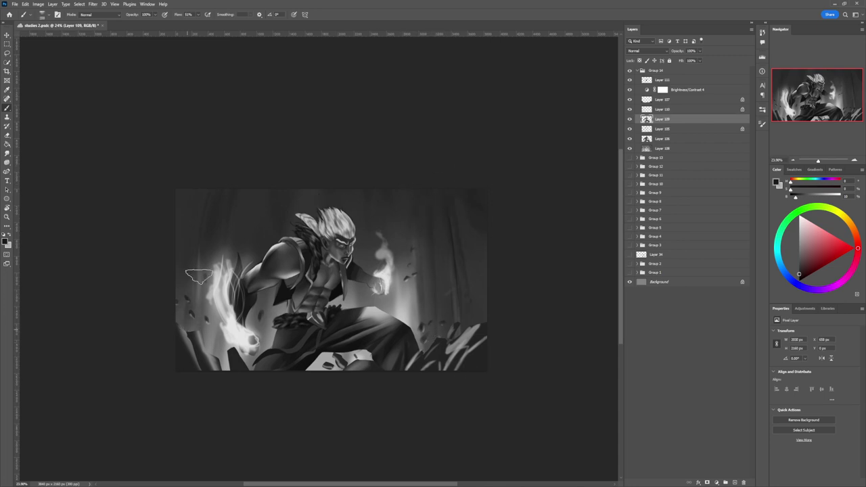
pyautogui.moveTo(199, 276)
pyautogui.mouseDown()
pyautogui.moveTo(189, 290)
pyautogui.moveTo(226, 131)
pyautogui.moveTo(208, 331)
pyautogui.moveTo(227, 243)
pyautogui.mouseUp()
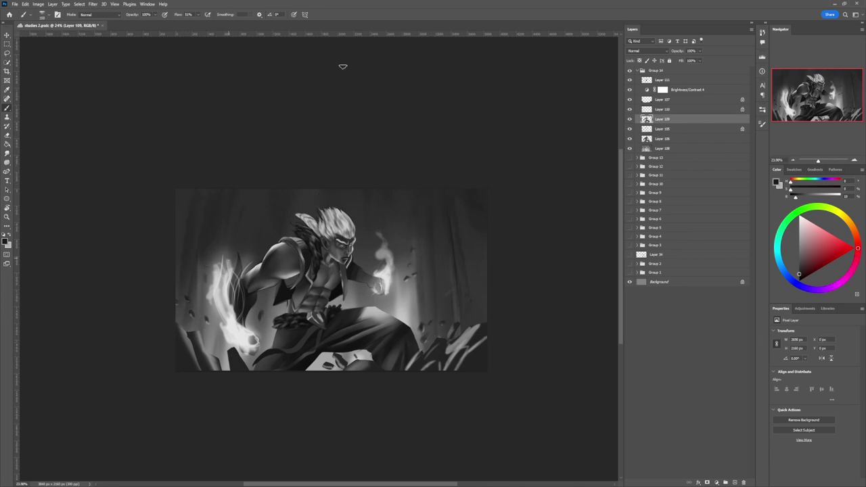
# Paint tall vertical light streaks in the right background with a large brush in grey at 53% brightness
pyautogui.click(799, 246)
pyautogui.moveTo(468, 326); pyautogui.dragTo(439, 156)
pyautogui.press(']')
pyautogui.press(']')
pyautogui.press(']')
pyautogui.press(']')
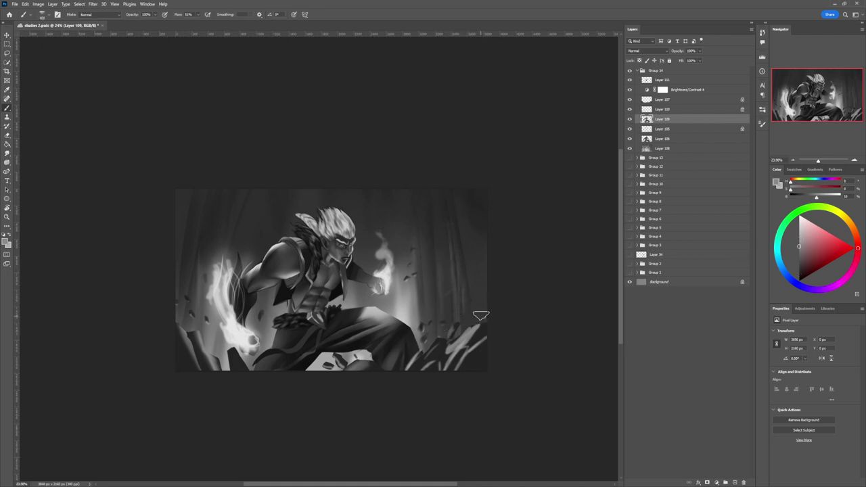
pyautogui.press(']')
pyautogui.press(']')
pyautogui.press(']')
pyautogui.press(']')
pyautogui.moveTo(469, 298); pyautogui.dragTo(460, 171)
pyautogui.moveTo(473, 307); pyautogui.dragTo(461, 184)
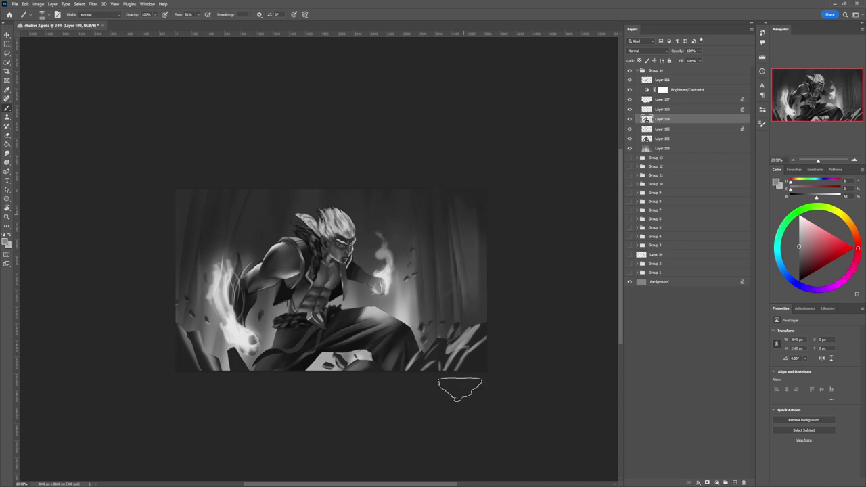
pyautogui.moveTo(385, 217); pyautogui.dragTo(385, 209)
# Paint upward mid-grey light streaks behind the shoulder and along the left background with a smaller brush
pyautogui.press('[')
pyautogui.press('[')
pyautogui.press('[')
pyautogui.press('[')
pyautogui.press('[')
pyautogui.press('[')
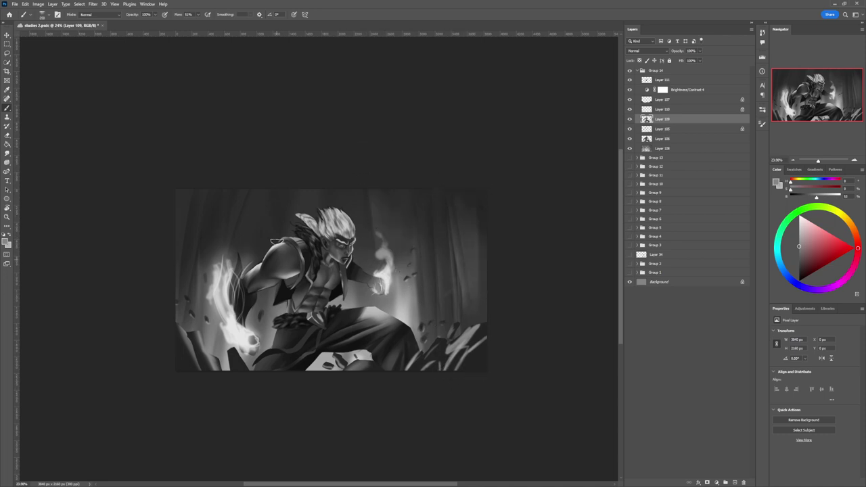
pyautogui.moveTo(277, 242); pyautogui.dragTo(286, 135)
pyautogui.moveTo(249, 241); pyautogui.dragTo(259, 169)
pyautogui.moveTo(185, 331); pyautogui.dragTo(197, 212)
pyautogui.moveTo(192, 316); pyautogui.dragTo(202, 195)
# Add thin mid-grey branch-like strokes along the left edge of the painting with a reduced brush
pyautogui.press('[')
pyautogui.press('[')
pyautogui.press('[')
pyautogui.moveTo(193, 294); pyautogui.dragTo(188, 211)
pyautogui.press('[')
pyautogui.press('[')
pyautogui.press('[')
pyautogui.press('[')
pyautogui.moveTo(192, 259); pyautogui.dragTo(196, 216)
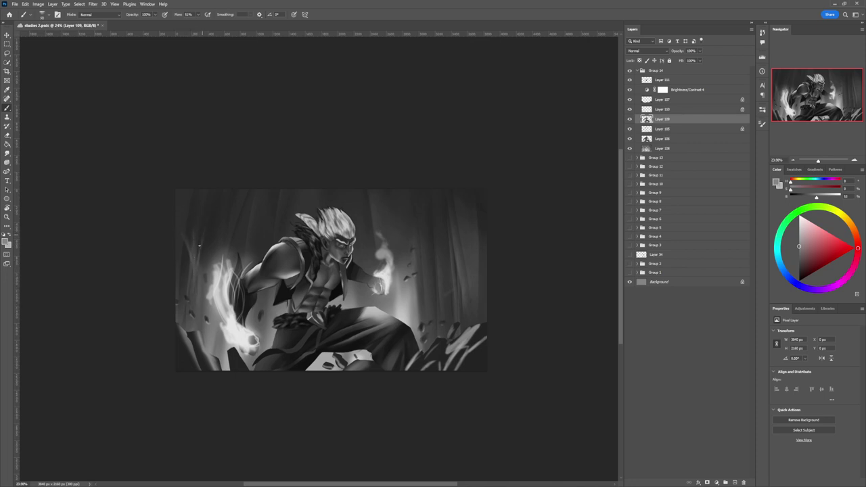
pyautogui.moveTo(185, 352); pyautogui.dragTo(188, 271)
# Build up the left-edge growth above the rocks with broader upward mid-grey strokes
pyautogui.press(']')
pyautogui.press(']')
pyautogui.press(']')
pyautogui.press(']')
pyautogui.press(']')
pyautogui.press(']')
pyautogui.moveTo(189, 332); pyautogui.dragTo(199, 238)
pyautogui.moveTo(189, 350); pyautogui.dragTo(196, 243)
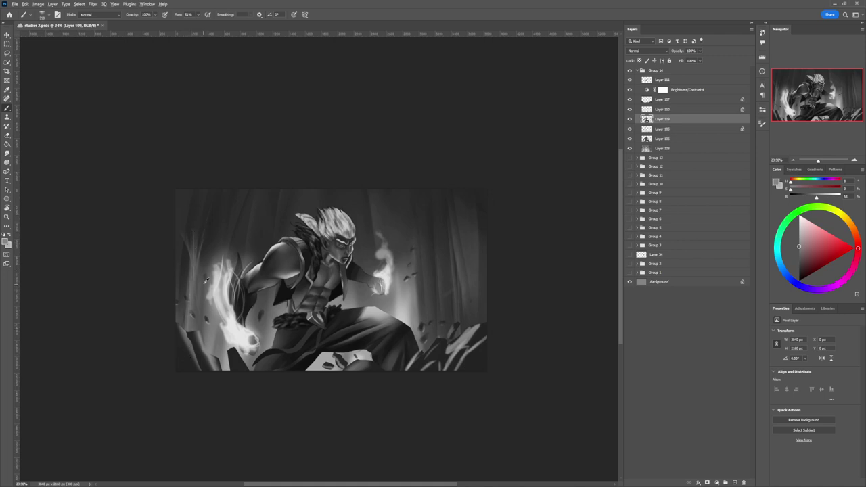
# Sample a near-black grey, add dark accents at the left edge, and vignette the upper corners with a very large brush
pyautogui.keyDown('alt'); pyautogui.click(248, 307); pyautogui.keyUp('alt')
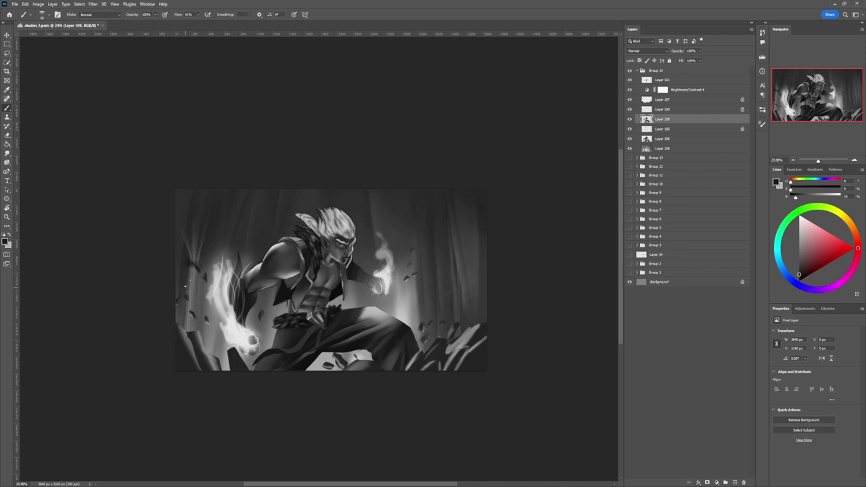
pyautogui.press(']')
pyautogui.press(']')
pyautogui.press(']')
pyautogui.press(']')
pyautogui.press(']')
pyautogui.press(']')
pyautogui.press(']')
pyautogui.press(']')
pyautogui.press(']')
pyautogui.press(']')
pyautogui.moveTo(206, 165); pyautogui.dragTo(171, 244)
pyautogui.press(']')
pyautogui.press(']')
pyautogui.press(']')
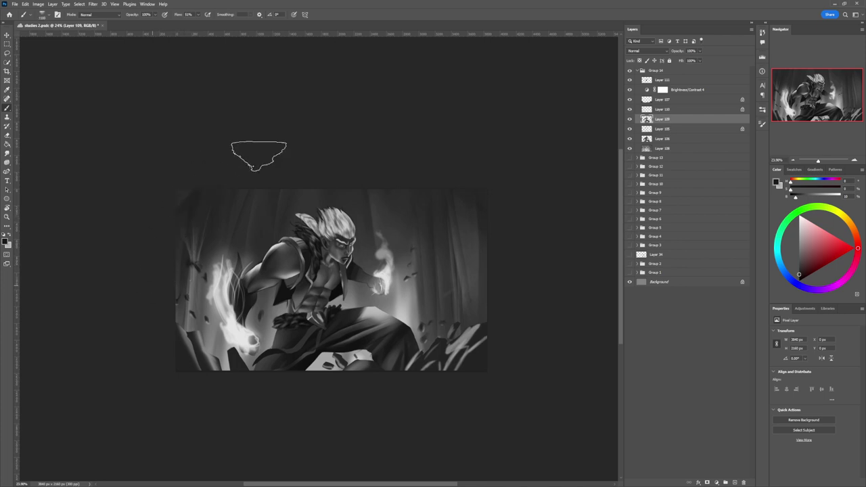
pyautogui.moveTo(259, 157); pyautogui.dragTo(141, 306)
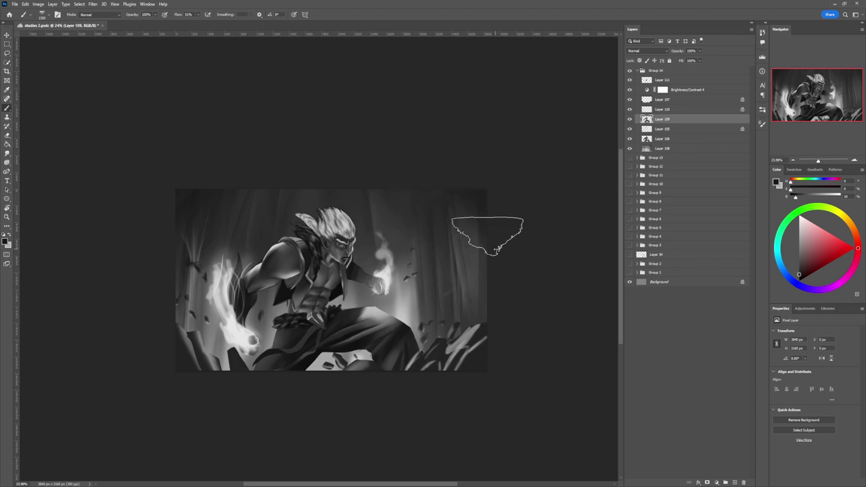
pyautogui.press(']')
pyautogui.press(']')
pyautogui.press(']')
pyautogui.press(']')
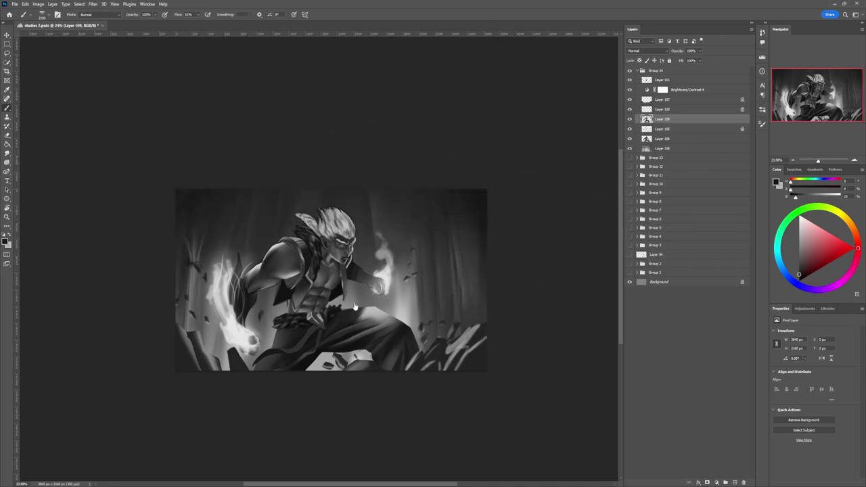
# Check the vignette at reduced zoom and work dark vertical strokes into the right background
pyautogui.moveTo(390, 308); pyautogui.dragTo(343, 303)
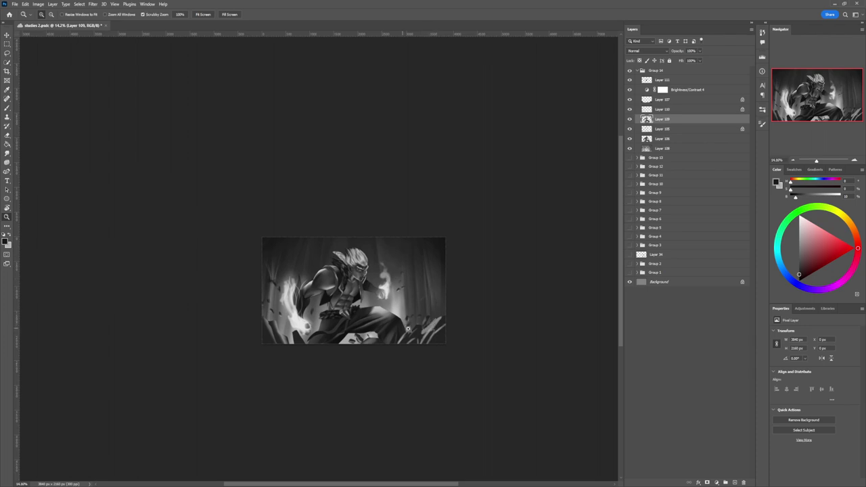
pyautogui.moveTo(395, 326); pyautogui.dragTo(433, 303)
pyautogui.press('b')
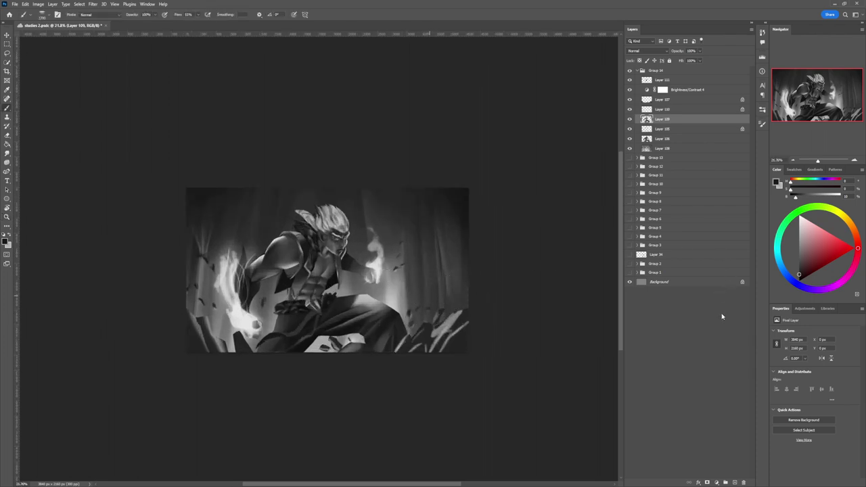
pyautogui.click(464, 357)
pyautogui.moveTo(433, 253)
pyautogui.mouseDown()
pyautogui.moveTo(433, 276)
pyautogui.moveTo(445, 252)
pyautogui.mouseUp()
pyautogui.hotkey('ctrl', 'z')
# Paint facets on the floating debris in grey at 47% brightness and lighter embers around the raised fist's flame
pyautogui.press('[')
pyautogui.press('[')
pyautogui.press('[')
pyautogui.click(800, 250)
pyautogui.press('[')
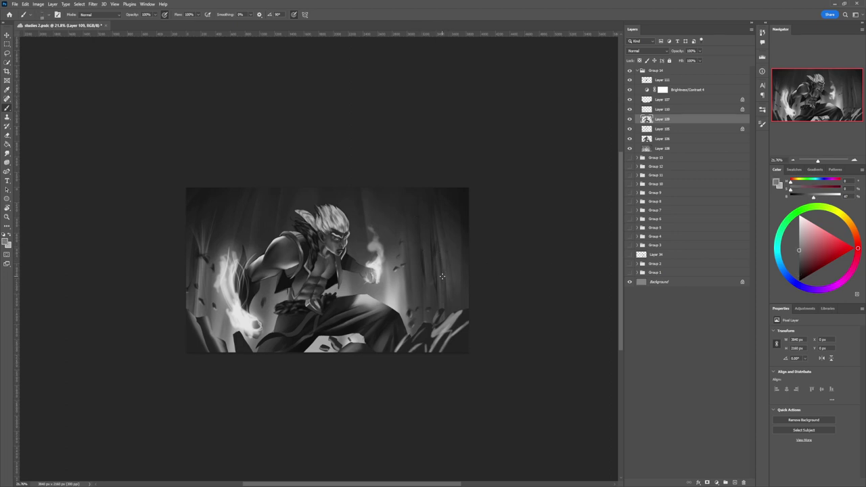
pyautogui.press(']')
pyautogui.moveTo(802, 249); pyautogui.dragTo(799, 228)
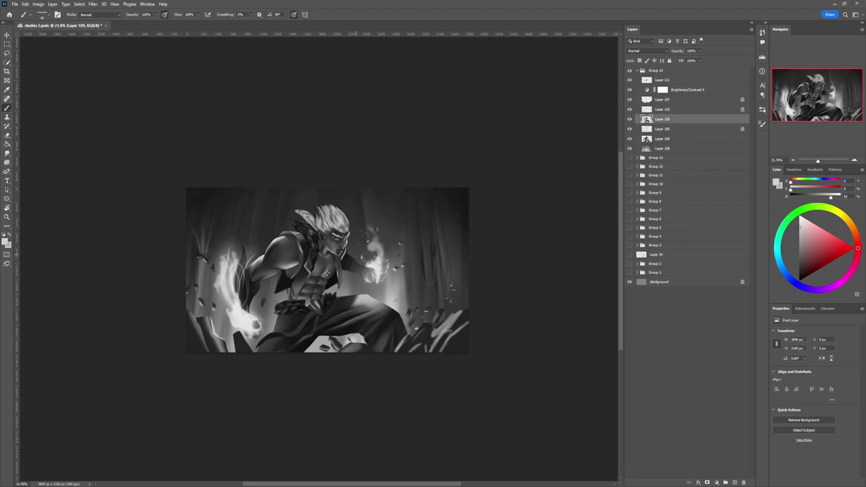
# Paint light grey flame licks around the lowered fist and along its trailing fire
pyautogui.press(']')
pyautogui.press(']')
pyautogui.moveTo(239, 307)
pyautogui.mouseDown()
pyautogui.moveTo(239, 293)
pyautogui.moveTo(225, 309)
pyautogui.moveTo(215, 290)
pyautogui.mouseUp()
pyautogui.moveTo(230, 329); pyautogui.dragTo(226, 324)
# Extend the lowered fist's fire upward with wispy light grey flame tips, using a larger brush
pyautogui.press(']')
pyautogui.press(']')
pyautogui.press(']')
pyautogui.press(']')
pyautogui.press(']')
pyautogui.press(']')
pyautogui.moveTo(237, 247); pyautogui.dragTo(238, 230)
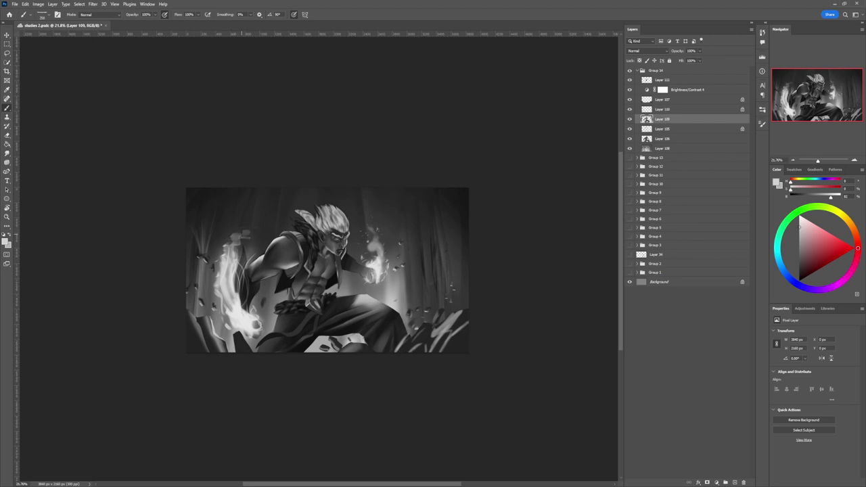
pyautogui.moveTo(224, 261)
pyautogui.mouseDown()
pyautogui.moveTo(226, 238)
pyautogui.moveTo(240, 223)
pyautogui.mouseUp()
pyautogui.moveTo(221, 265)
pyautogui.mouseDown()
pyautogui.moveTo(218, 235)
pyautogui.moveTo(227, 232)
pyautogui.mouseUp()
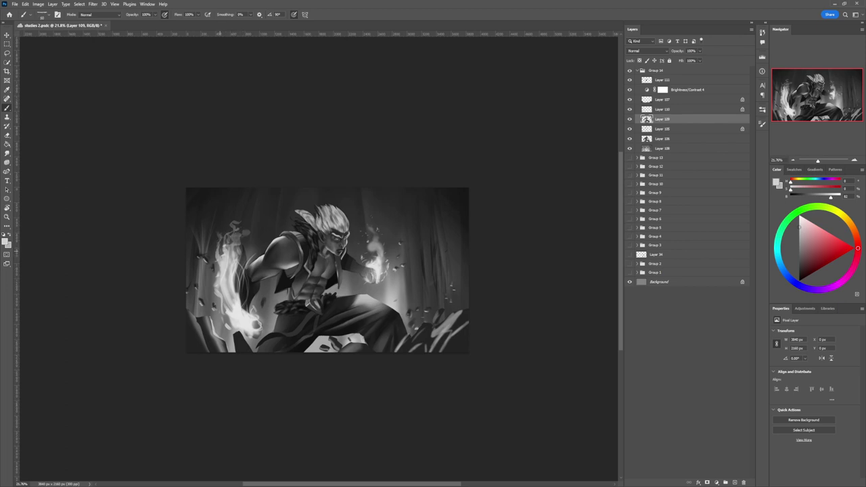
# Paint near-black smoke wisps over the flame tips above the lowered and raised fists, with a smaller brush for the raised one
pyautogui.keyDown('alt'); pyautogui.click(246, 230); pyautogui.keyUp('alt')
pyautogui.click(799, 275)
pyautogui.moveTo(235, 225)
pyautogui.mouseDown()
pyautogui.moveTo(242, 220)
pyautogui.moveTo(228, 223)
pyautogui.moveTo(220, 251)
pyautogui.moveTo(241, 206)
pyautogui.mouseUp()
pyautogui.press('[')
pyautogui.press('[')
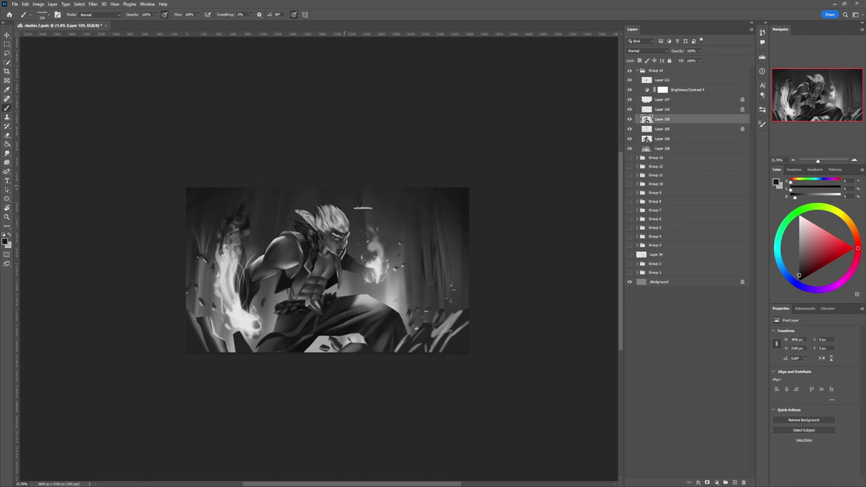
pyautogui.moveTo(367, 230)
pyautogui.mouseDown()
pyautogui.moveTo(377, 234)
pyautogui.moveTo(372, 224)
pyautogui.moveTo(375, 237)
pyautogui.moveTo(370, 221)
pyautogui.moveTo(379, 236)
pyautogui.moveTo(370, 245)
pyautogui.mouseUp()
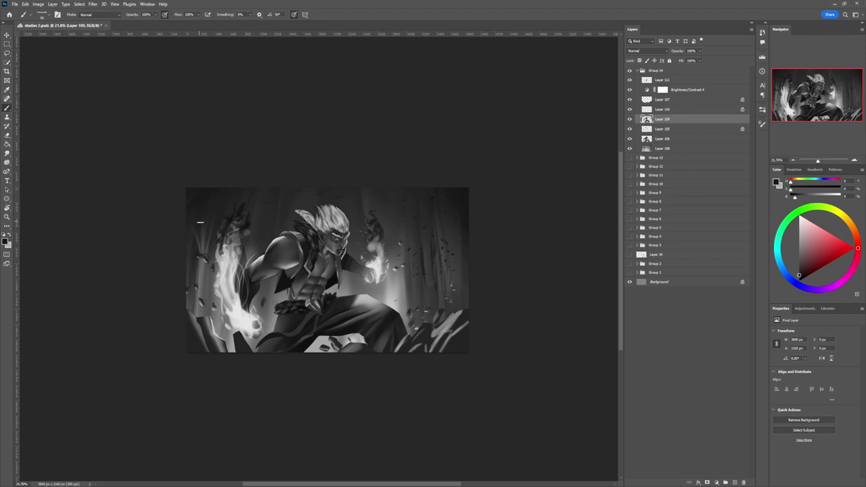
# Add dark accent strokes along the left edge of the background and check the composition at thumbnail size
pyautogui.moveTo(202, 278); pyautogui.dragTo(197, 296)
pyautogui.moveTo(204, 260); pyautogui.dragTo(186, 311)
pyautogui.press('z')
pyautogui.moveTo(377, 299); pyautogui.dragTo(333, 297)
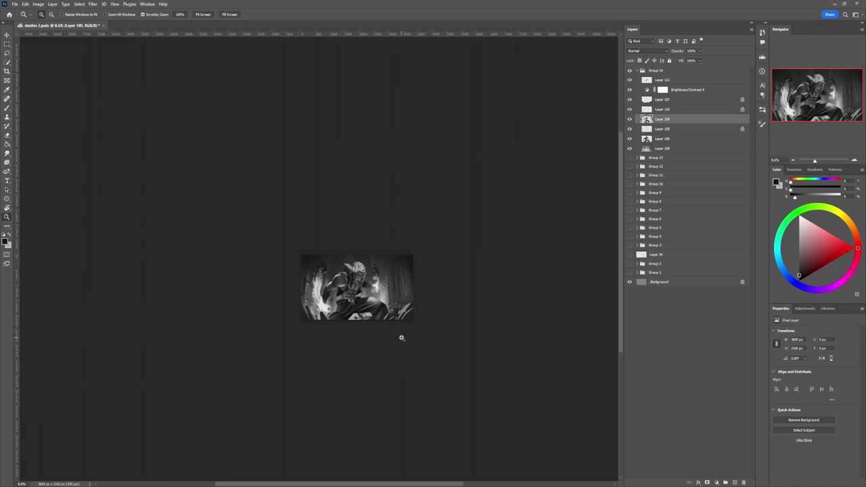
pyautogui.scroll(-1, 397, 325)
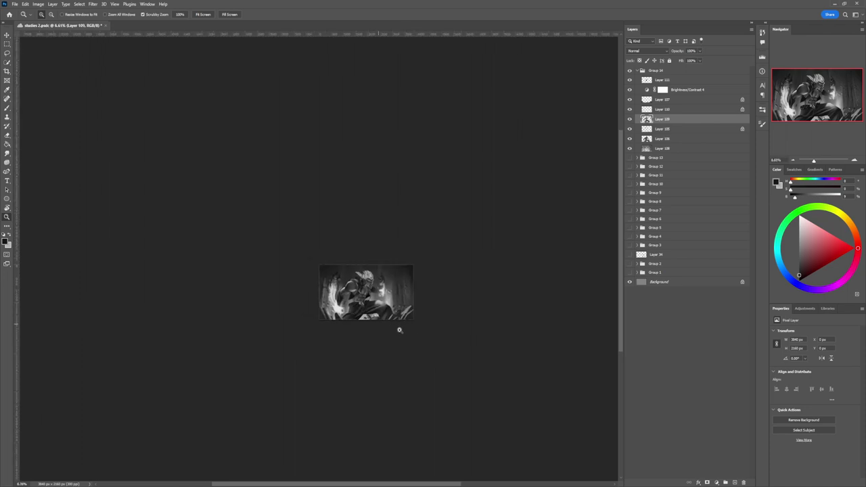
pyautogui.scroll(4, 399, 329)
# Airbrush soft grey haze at 69% brightness around the foreground rocks on both sides, and undo the last stroke
pyautogui.press('b')
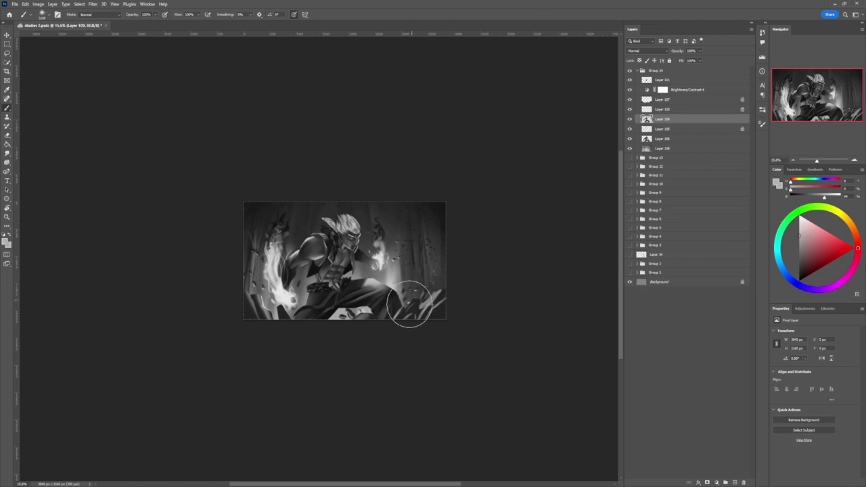
pyautogui.moveTo(398, 323)
pyautogui.mouseDown()
pyautogui.moveTo(472, 268)
pyautogui.moveTo(462, 278)
pyautogui.mouseUp()
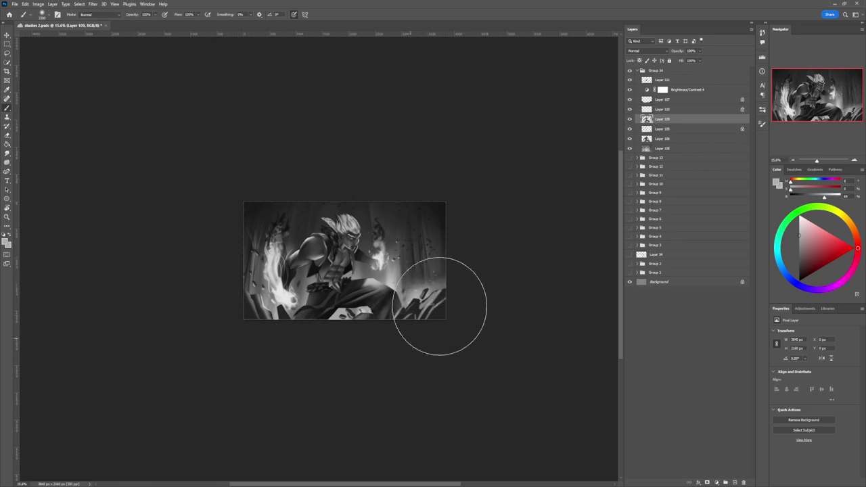
pyautogui.press(']')
pyautogui.press(']')
pyautogui.moveTo(270, 325)
pyautogui.mouseDown()
pyautogui.moveTo(268, 183)
pyautogui.moveTo(290, 180)
pyautogui.mouseUp()
pyautogui.hotkey('ctrl', 'z')
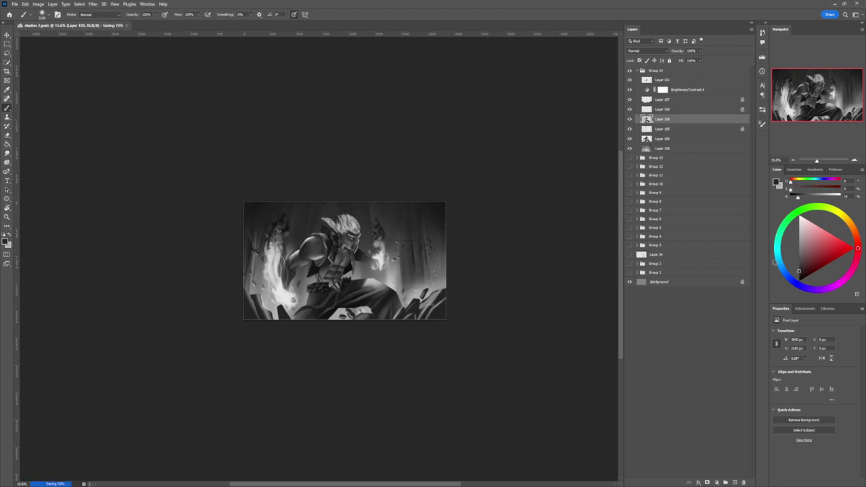
# Darken the bottom edge of the painting with a very large soft black brush
pyautogui.press(']')
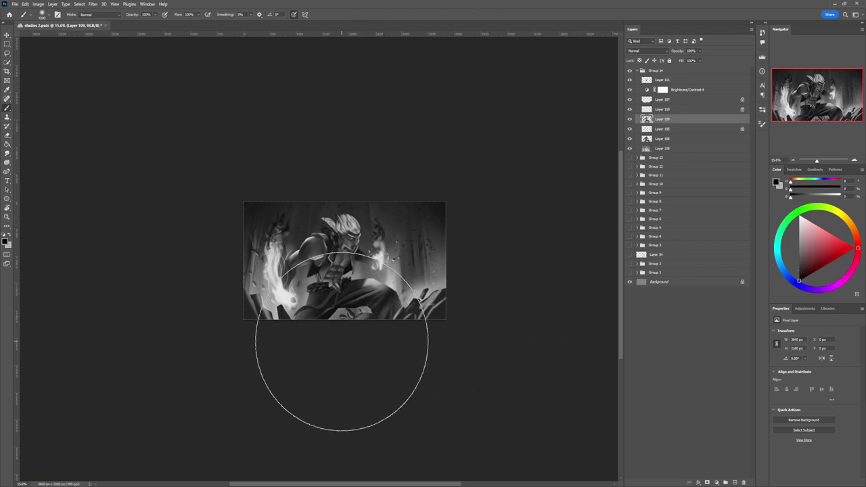
pyautogui.press(']')
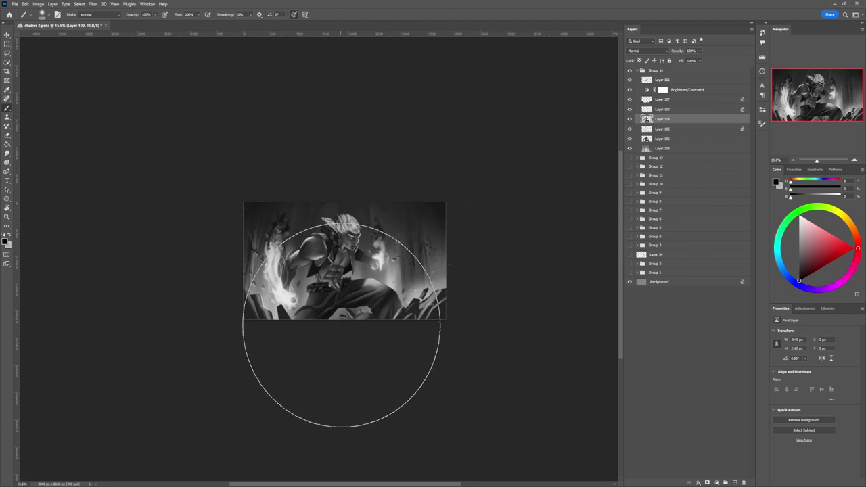
pyautogui.moveTo(340, 340); pyautogui.dragTo(373, 296)
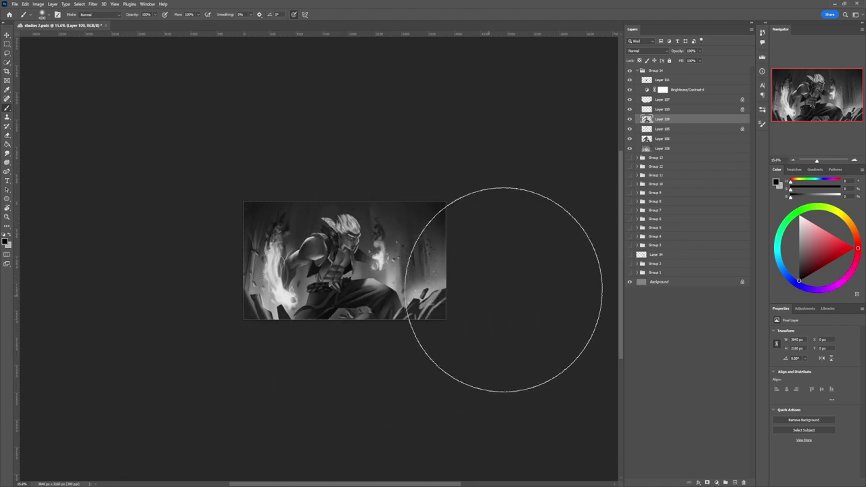
# Shade the ground and lower trousers beneath the fighter with a smaller soft black brush, and check the whole picture at thumbnail size
pyautogui.hotkey('ctrl', 'space')
pyautogui.moveTo(441, 322)
pyautogui.mouseDown()
pyautogui.moveTo(394, 306)
pyautogui.moveTo(454, 318)
pyautogui.mouseUp()
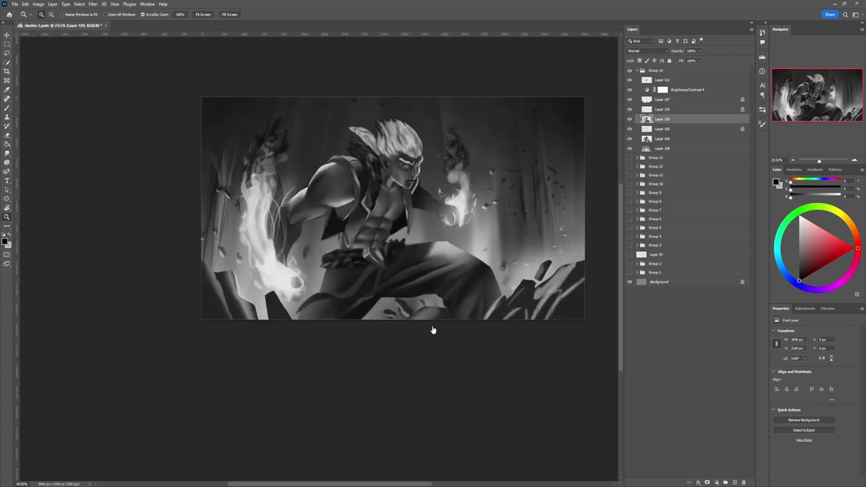
pyautogui.press('b')
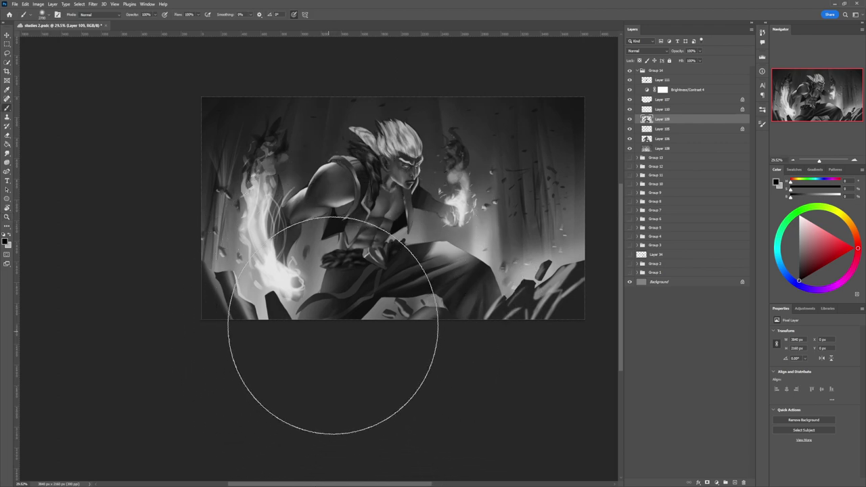
pyautogui.press('[')
pyautogui.press('[')
pyautogui.press('[')
pyautogui.press('[')
pyautogui.press('[')
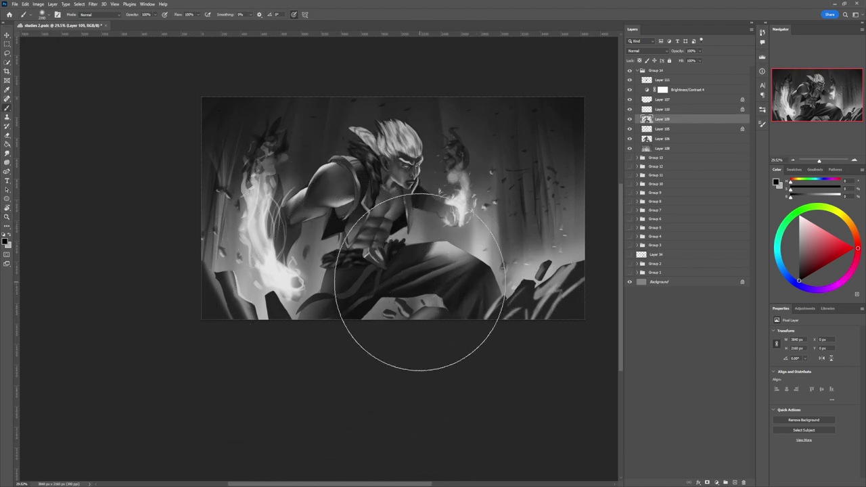
pyautogui.press('[')
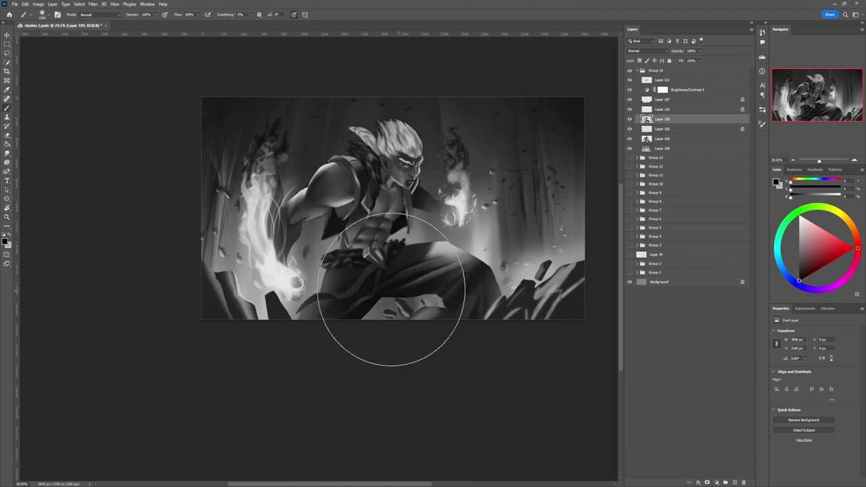
pyautogui.press('[')
pyautogui.press('[')
pyautogui.moveTo(398, 310); pyautogui.dragTo(338, 308)
pyautogui.moveTo(434, 310); pyautogui.dragTo(433, 270)
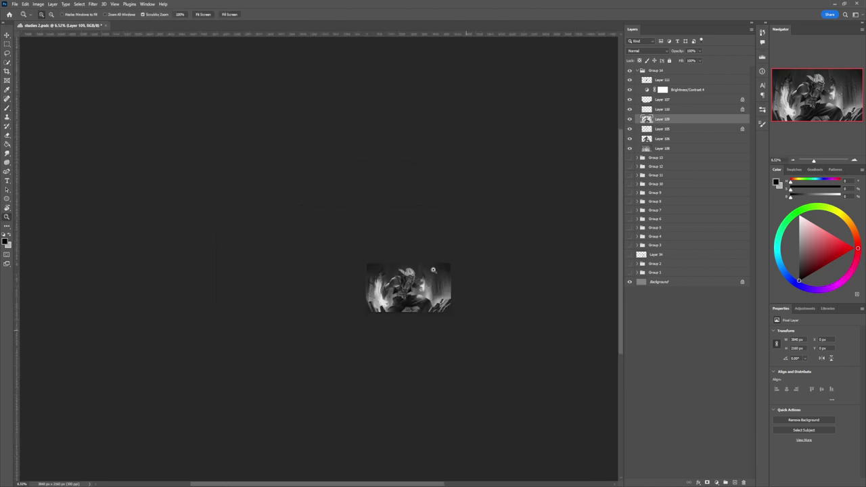
pyautogui.moveTo(432, 305); pyautogui.dragTo(449, 305)
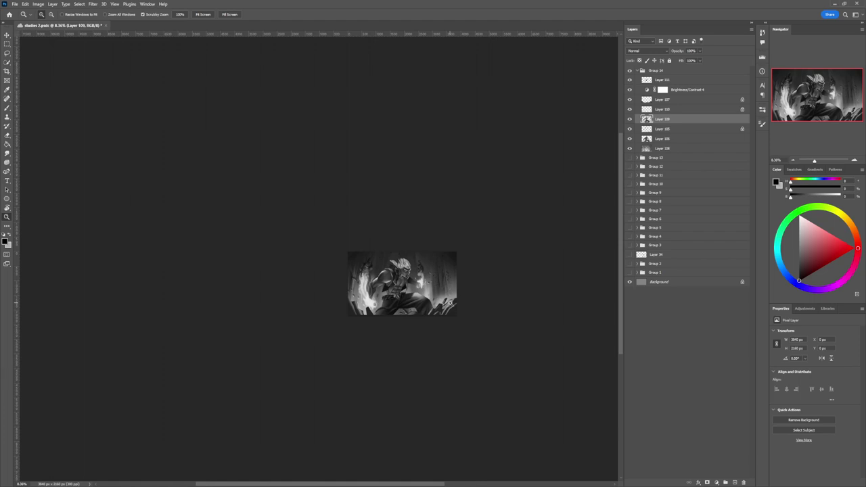
pyautogui.moveTo(445, 295); pyautogui.dragTo(475, 281)
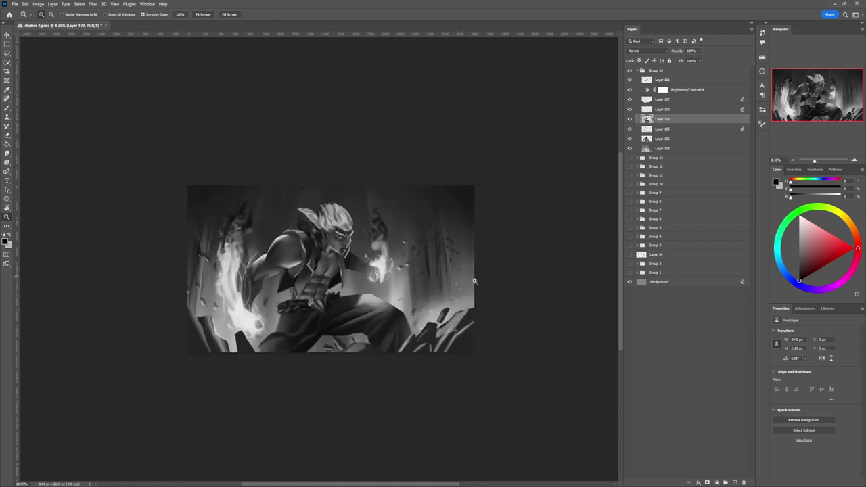